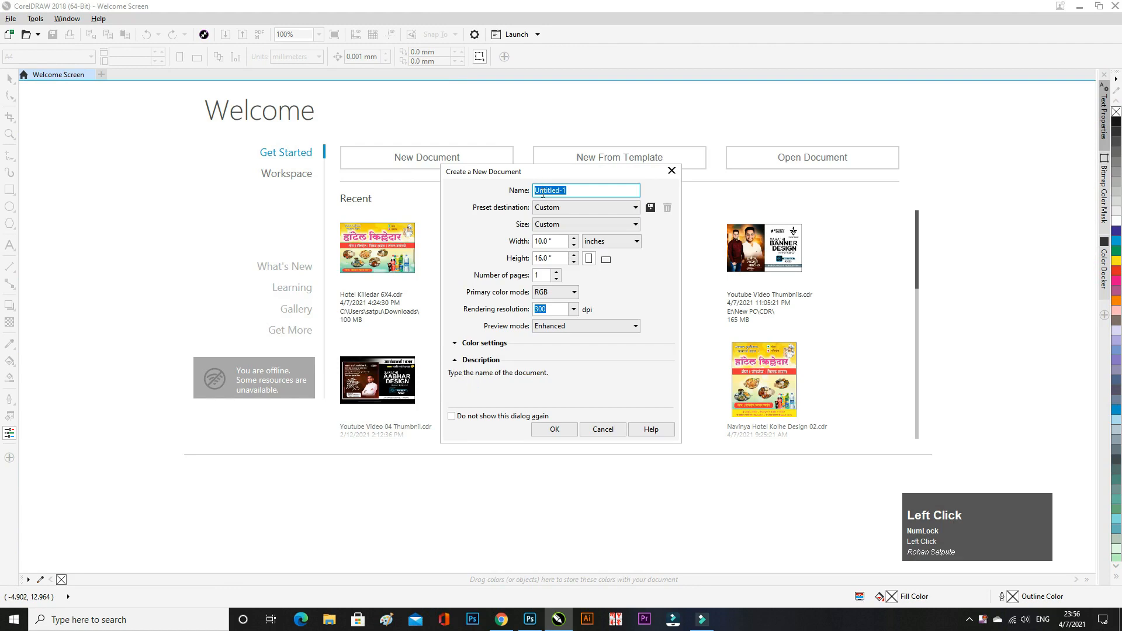
- Create the 6X4 Flex Design document at 6 × 4 inches with CMYK colour mode
text(6X4 Flex Design)
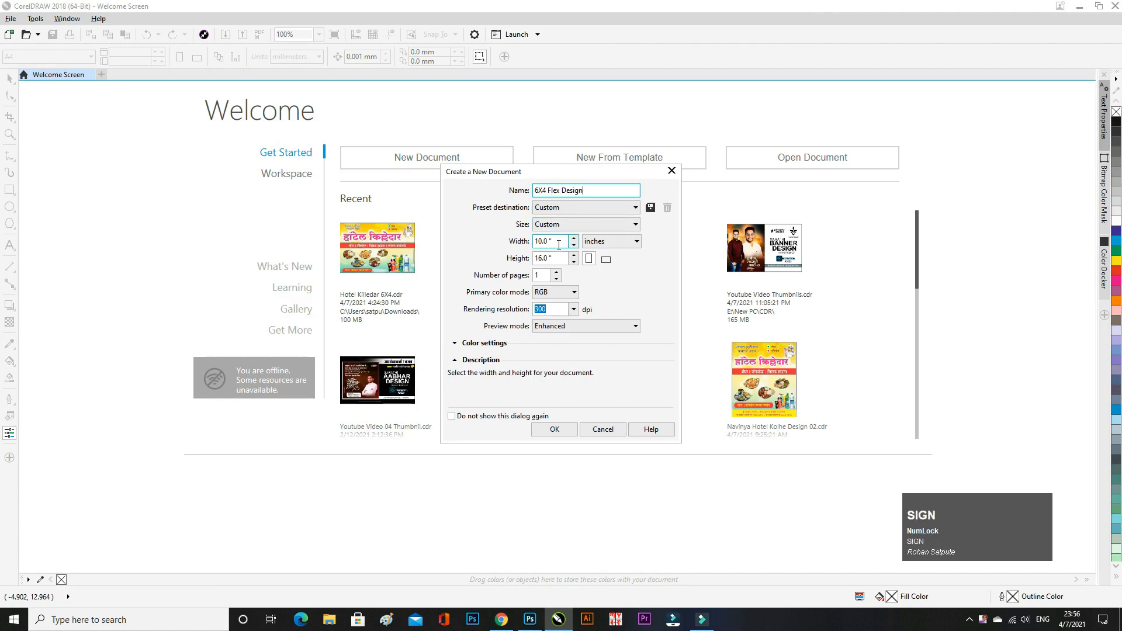
click(538, 243)
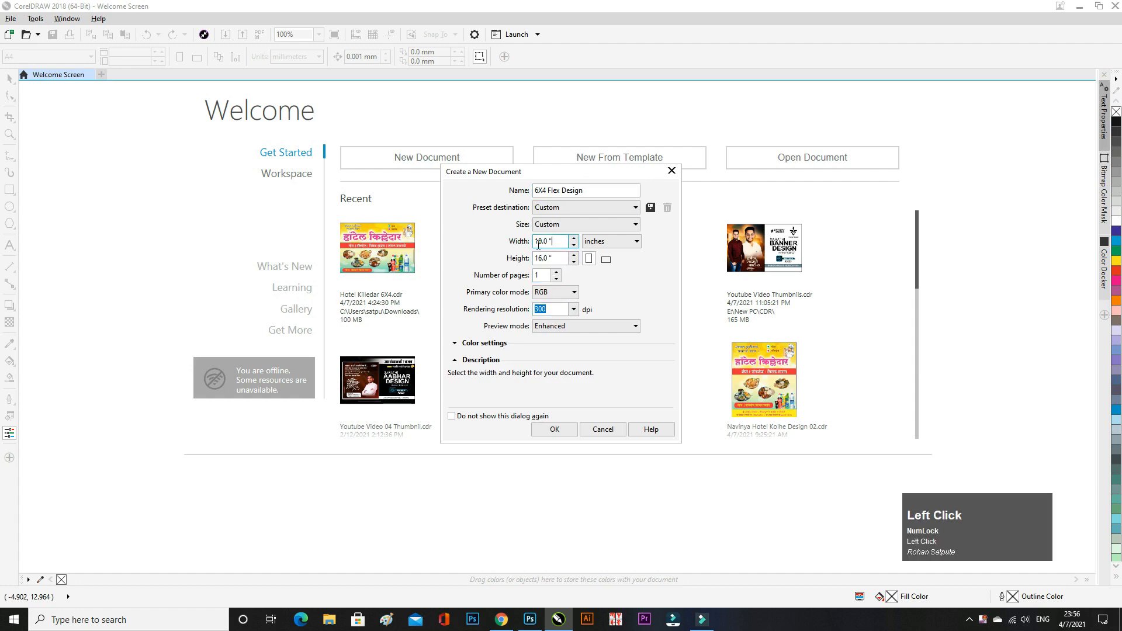
text(6)
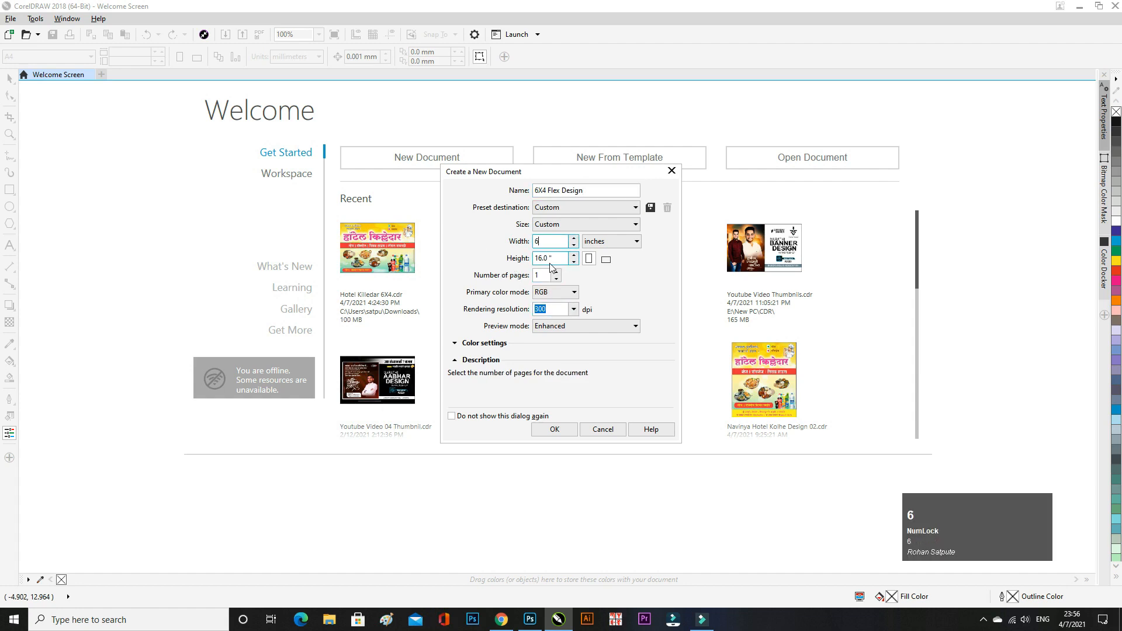
click(547, 259)
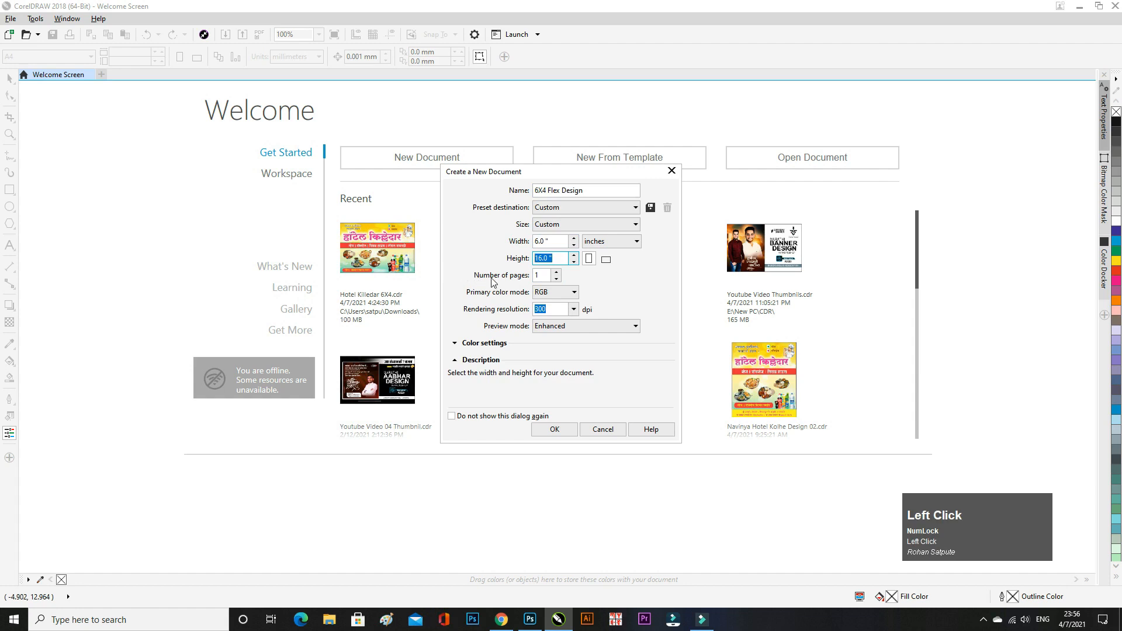
text(4)
click(594, 282)
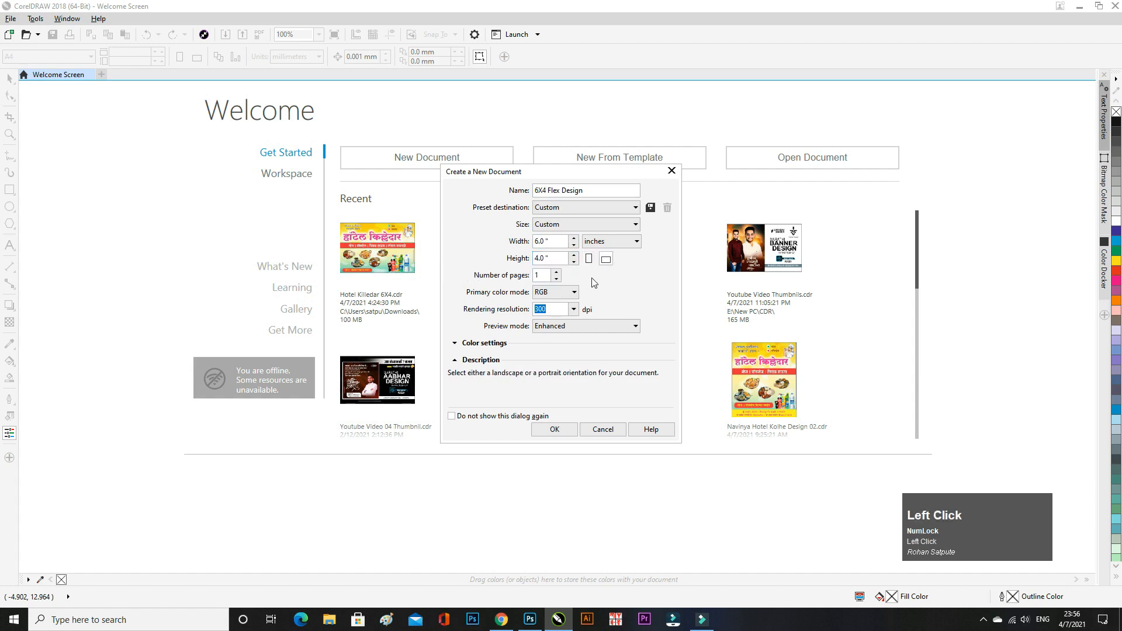
click(548, 295)
click(548, 295)
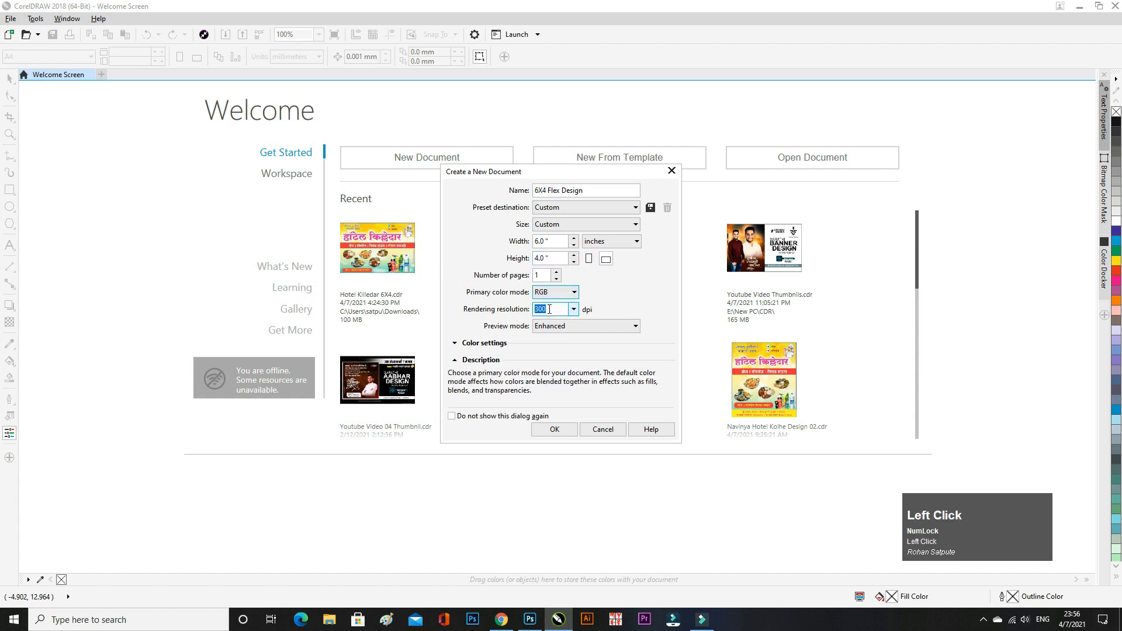
click(548, 295)
click(547, 312)
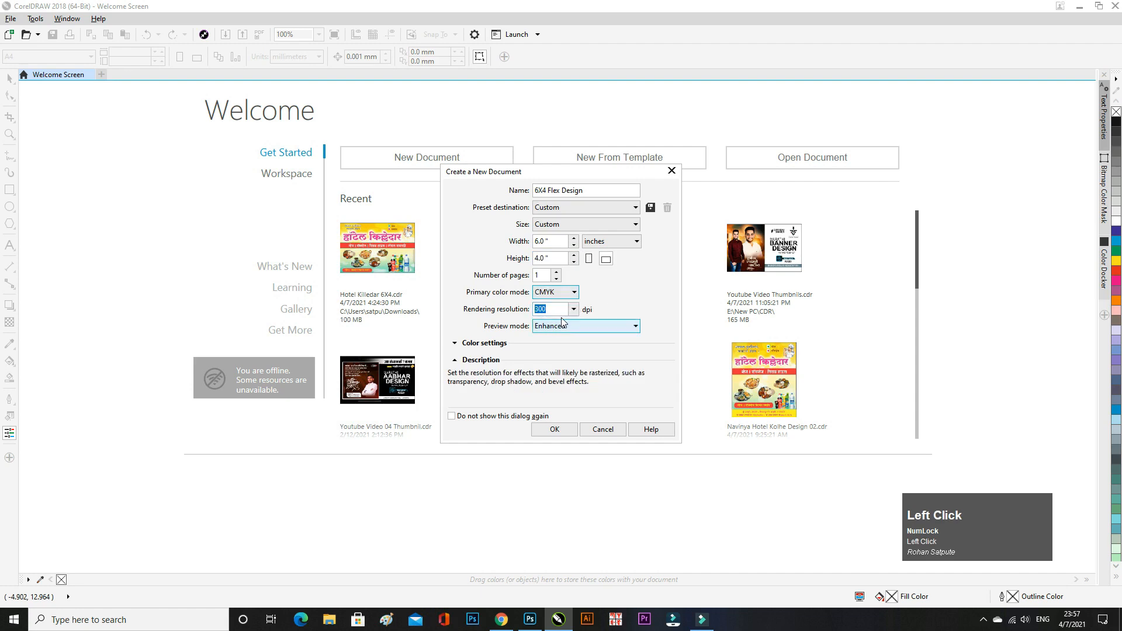
click(555, 429)
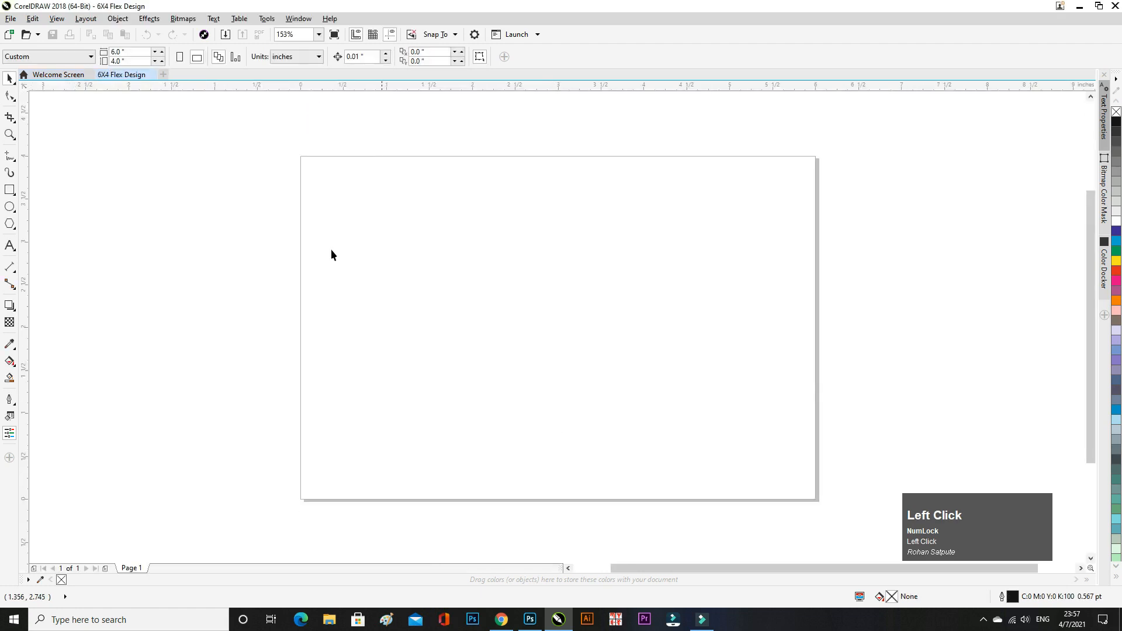
- Draw a page-sized rectangle with a Hairline outline
double_click(11, 193)
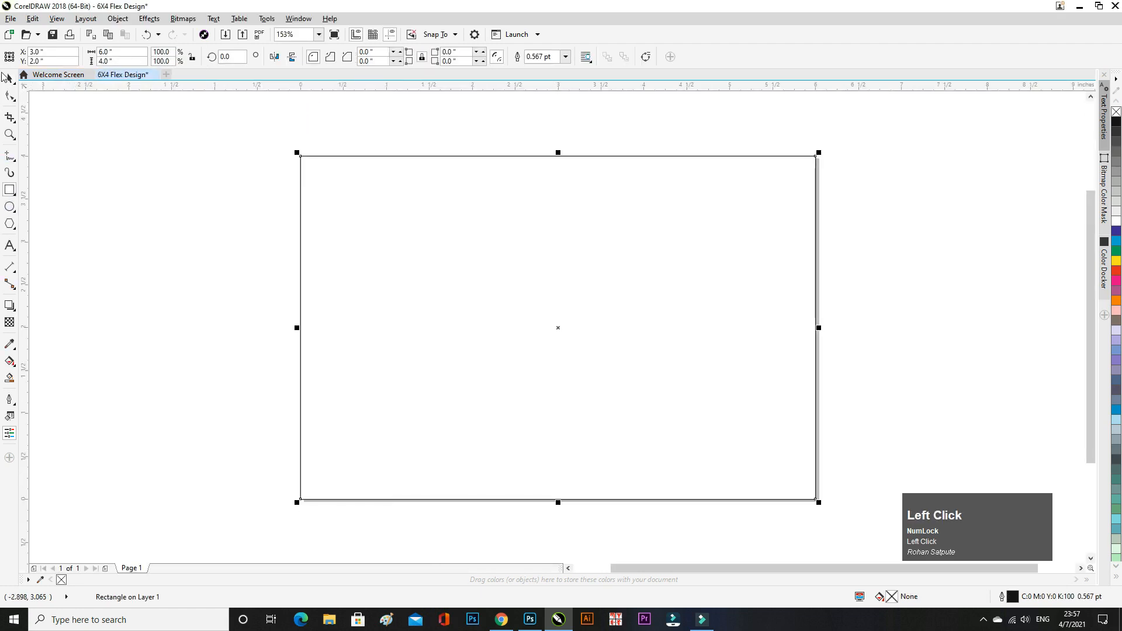
click(566, 56)
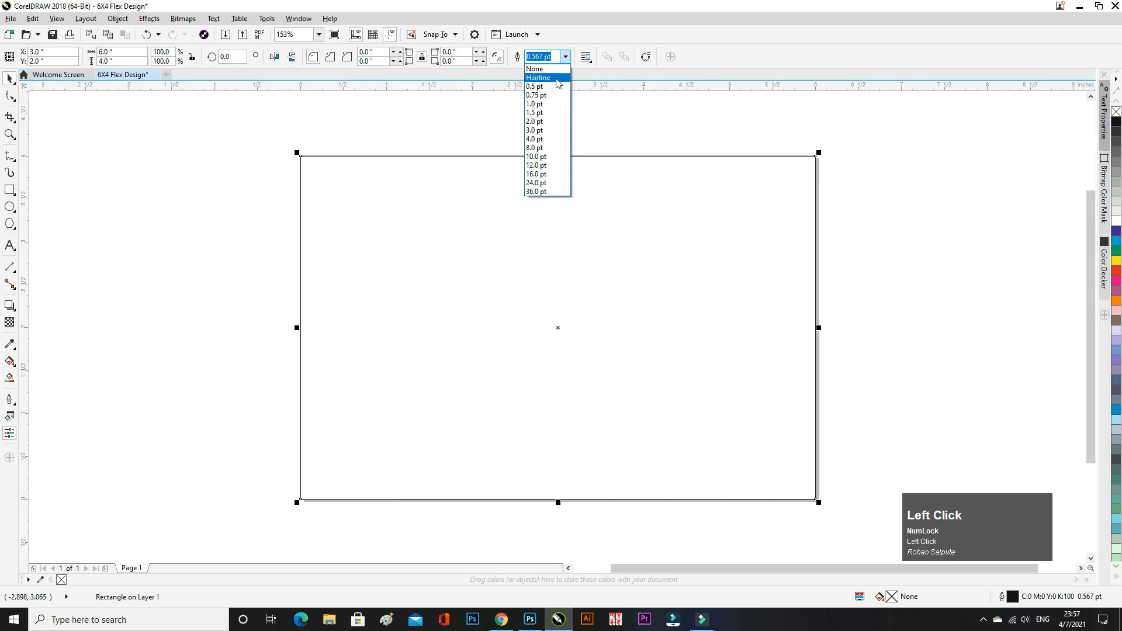
click(540, 78)
click(488, 117)
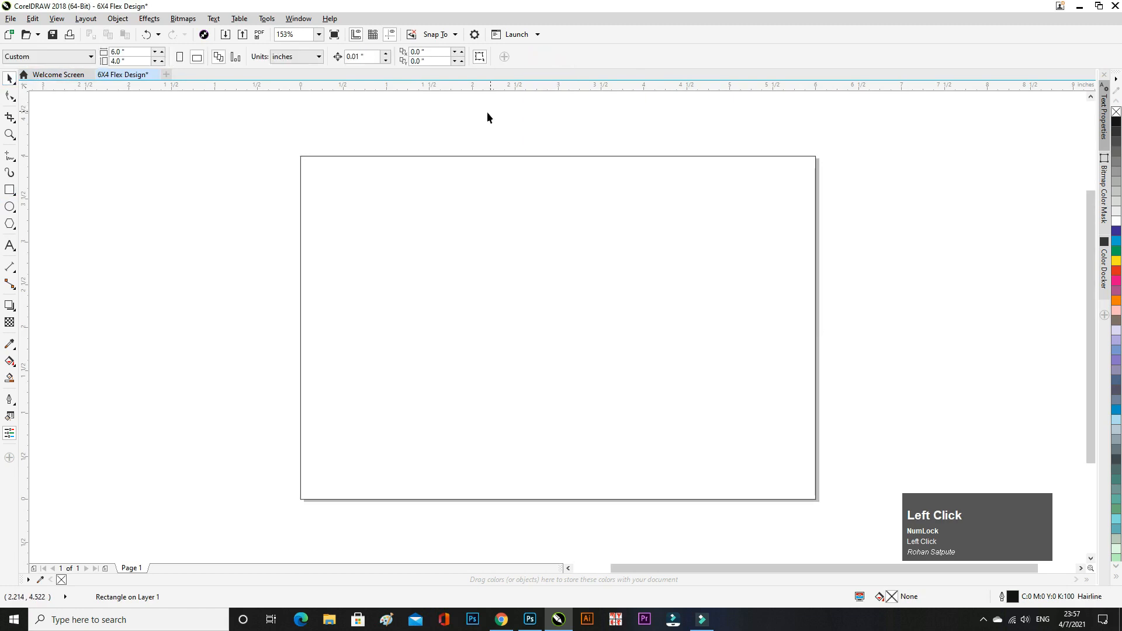
- Import the background image and place it over the page
click(226, 35)
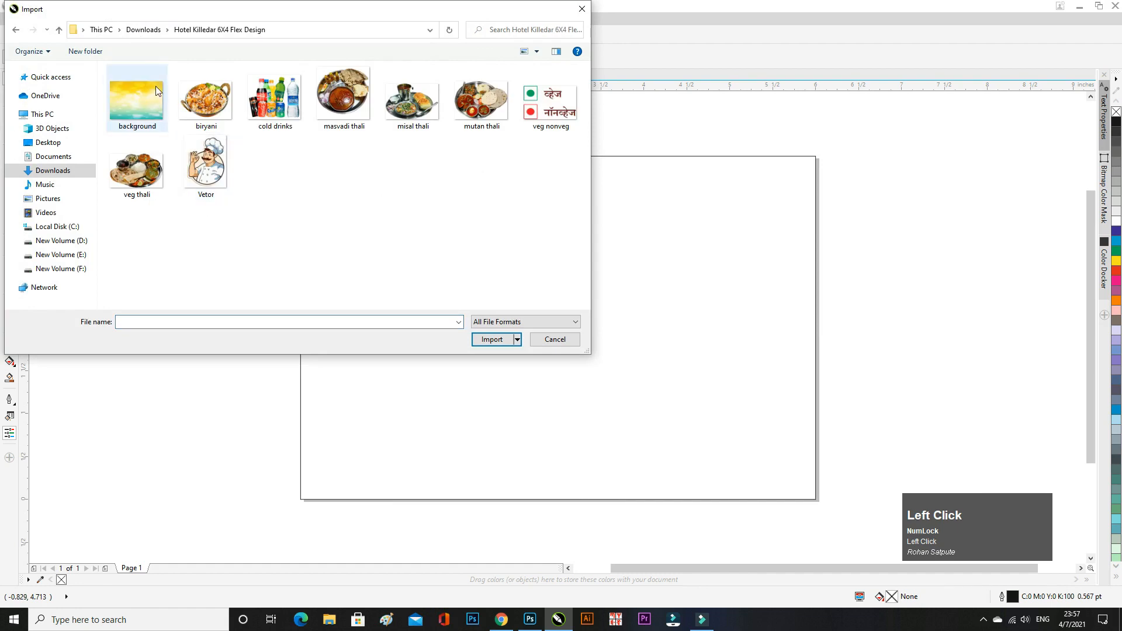
double_click(139, 96)
drag(183, 166, 590, 461)
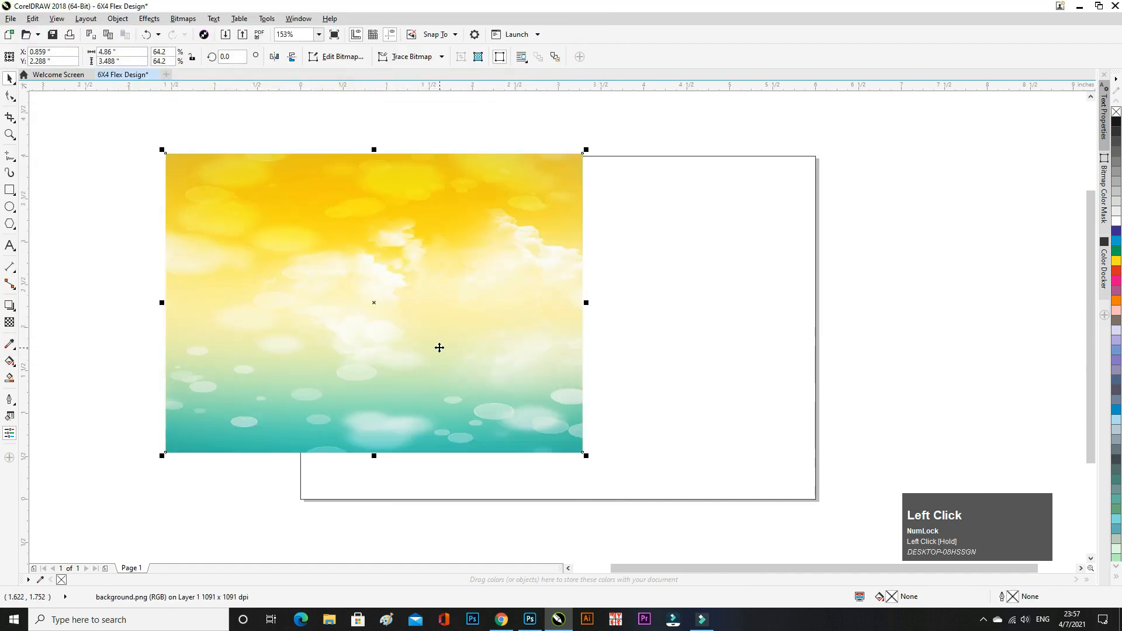
drag(438, 345, 351, 343)
- PowerClip the background image inside the page rectangle
click(117, 18)
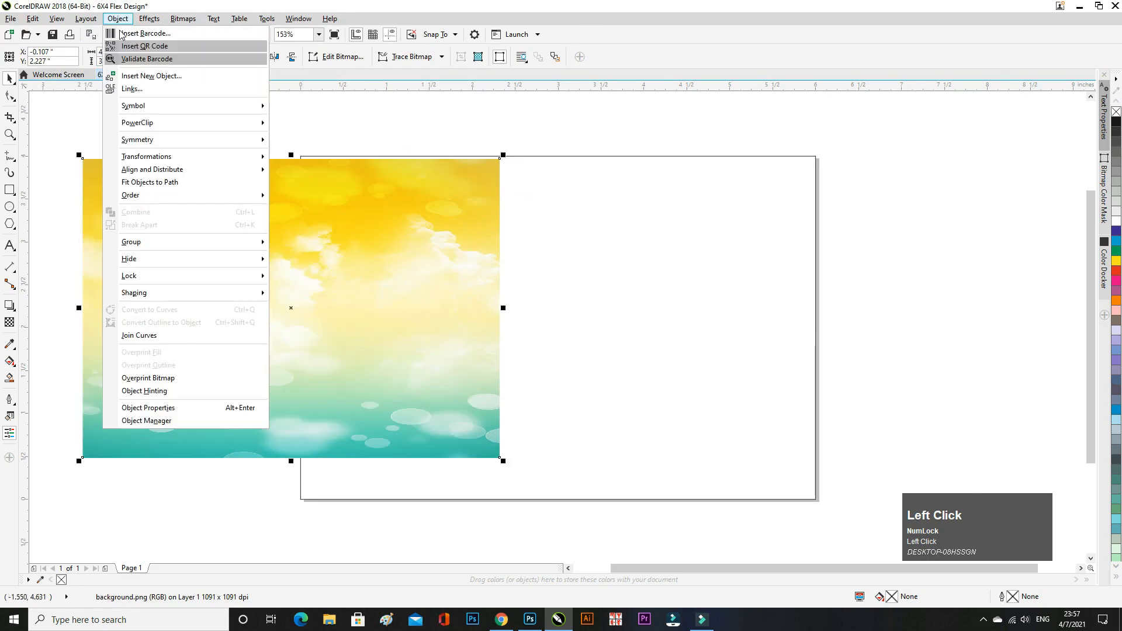
mouse_move(176, 123)
click(318, 124)
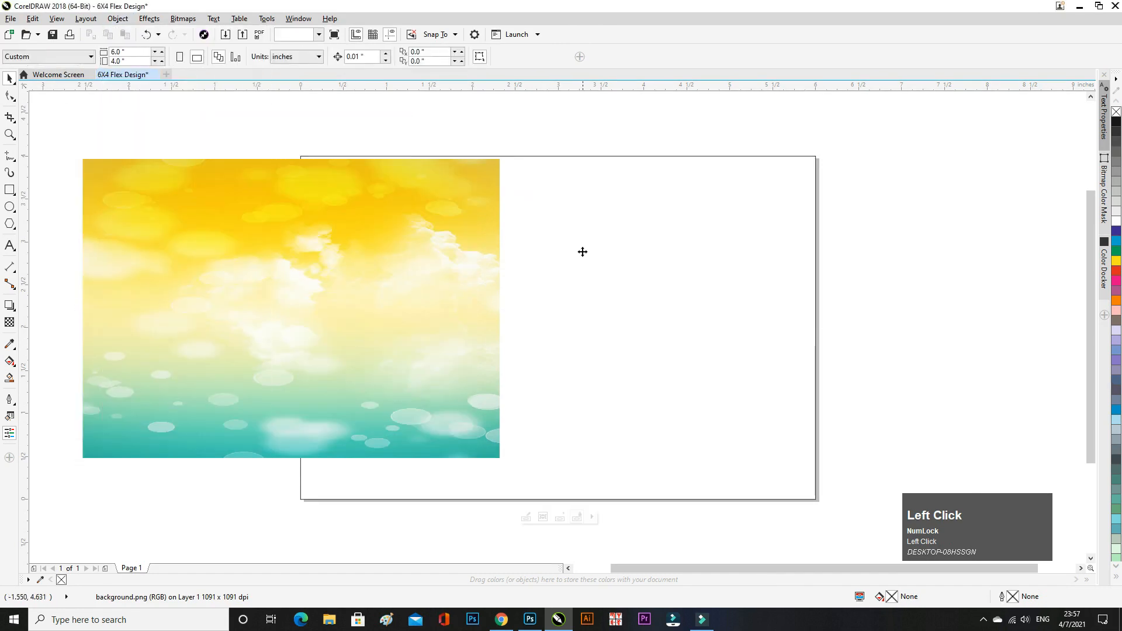
click(581, 251)
- Shift and scale the clipped background so it covers the whole page
scroll(471, 331, down, 2)
click(483, 409)
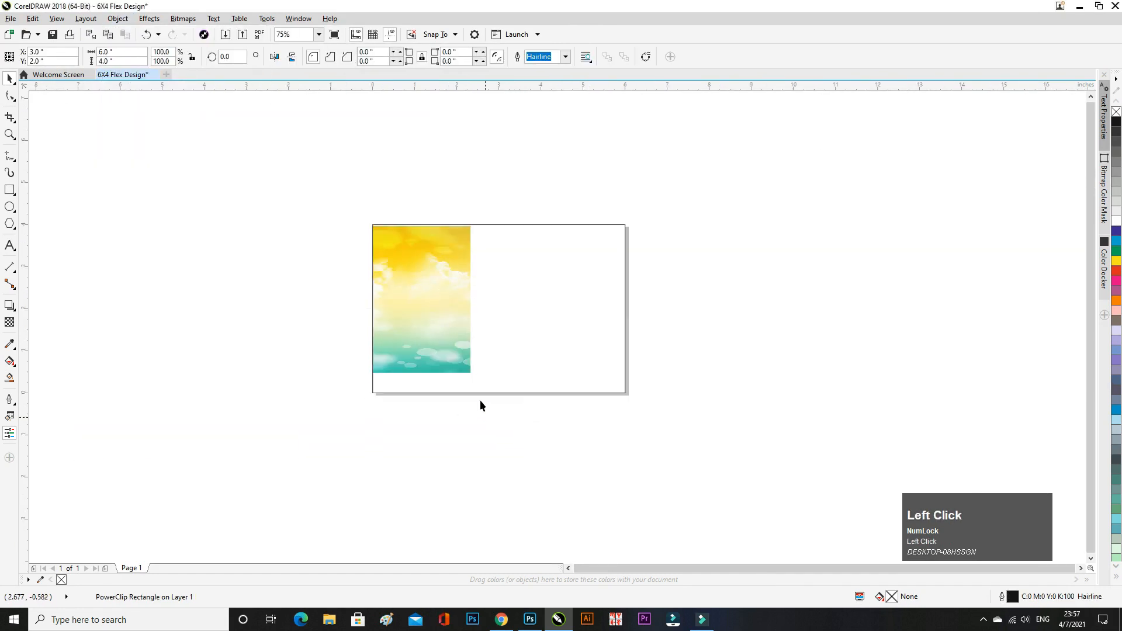
mouse_move(466, 321)
mouse_down()
mouse_move(550, 320)
mouse_move(499, 306)
mouse_up()
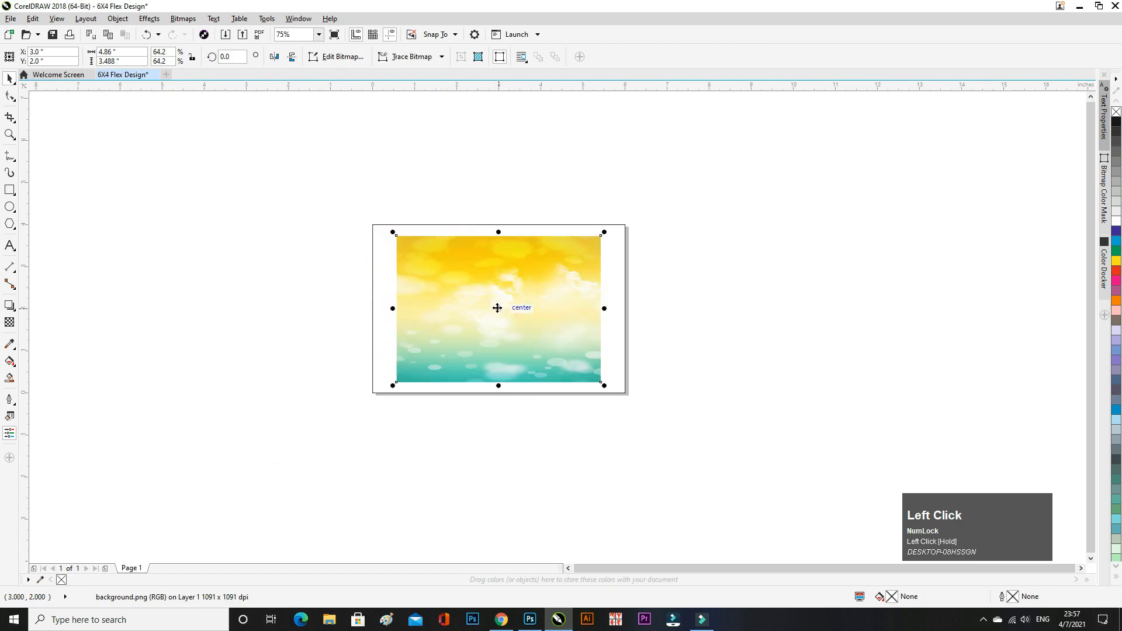
drag(604, 386, 633, 409)
click(581, 451)
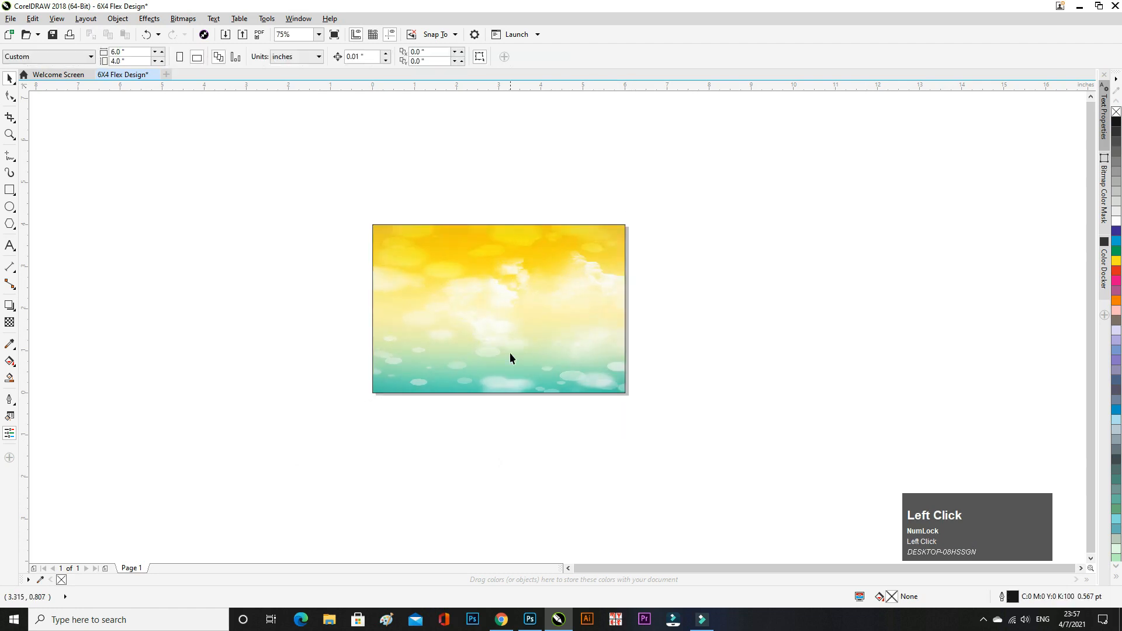
scroll(431, 306, up, 2)
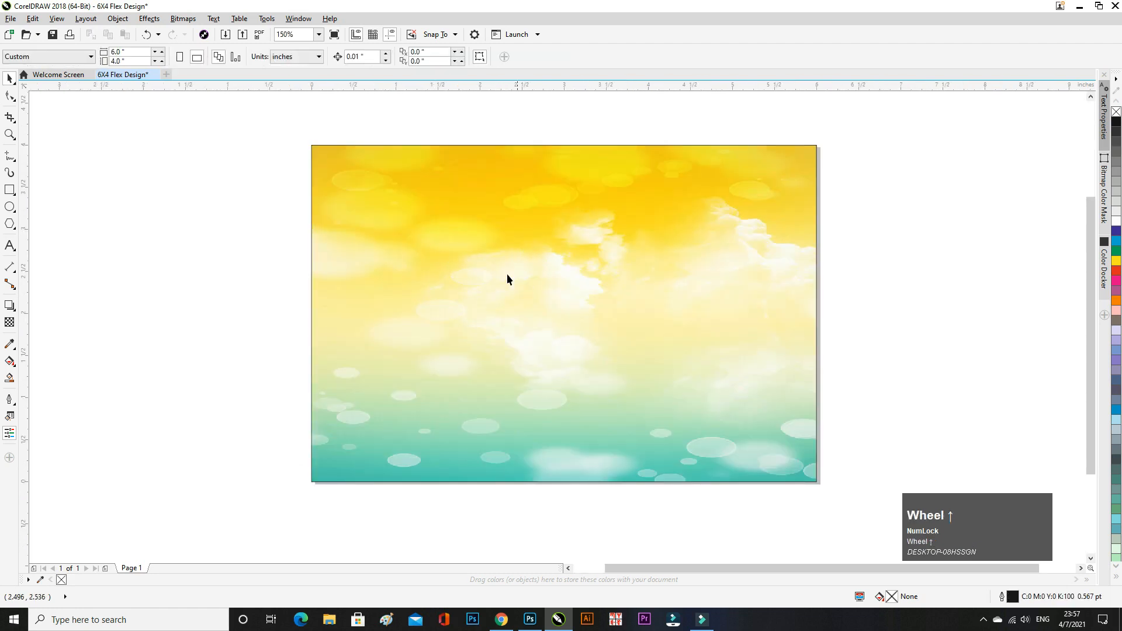
scroll(524, 304, down, 2)
scroll(523, 302, up, 2)
scroll(522, 296, down, 2)
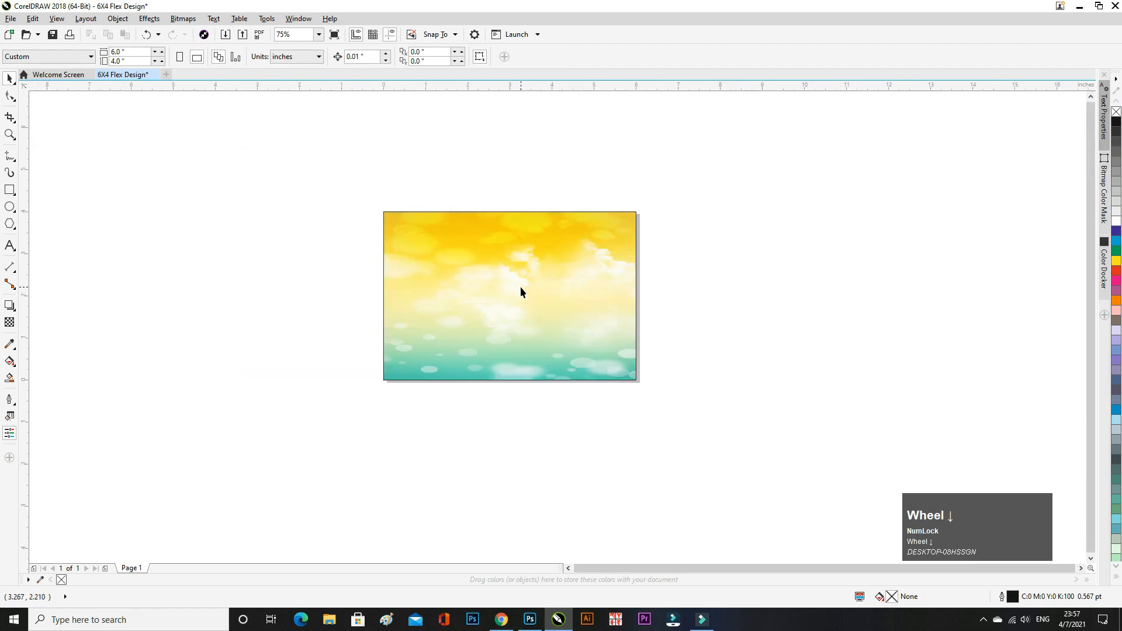
scroll(472, 270, up, 2)
- Copy the first two lines of converted Marathi text from the font converter page
click(158, 220)
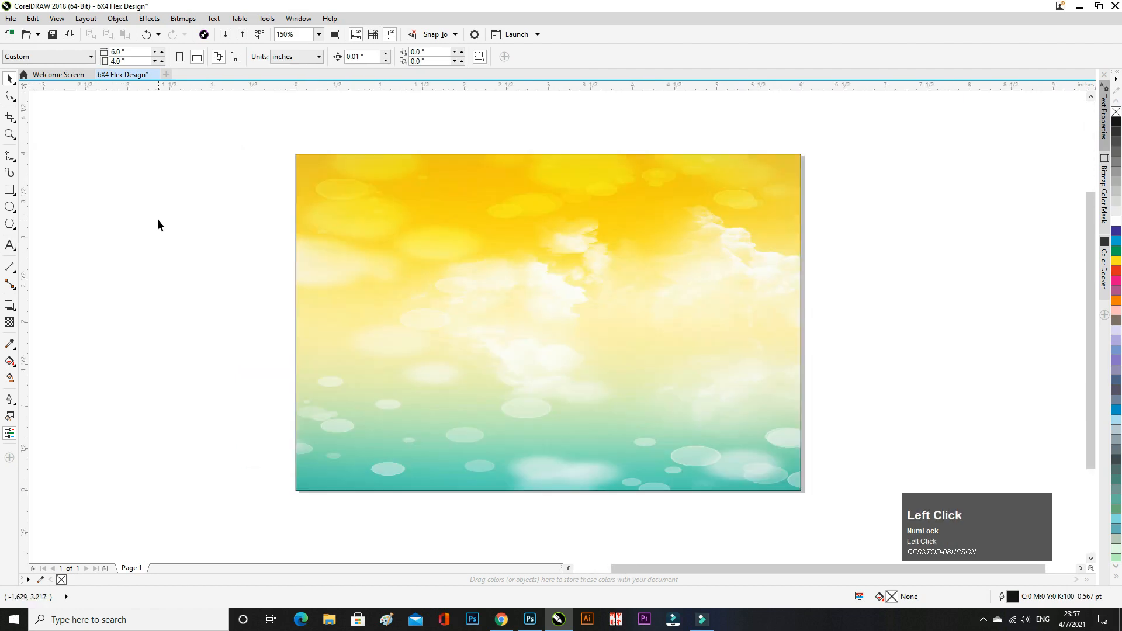
click(499, 623)
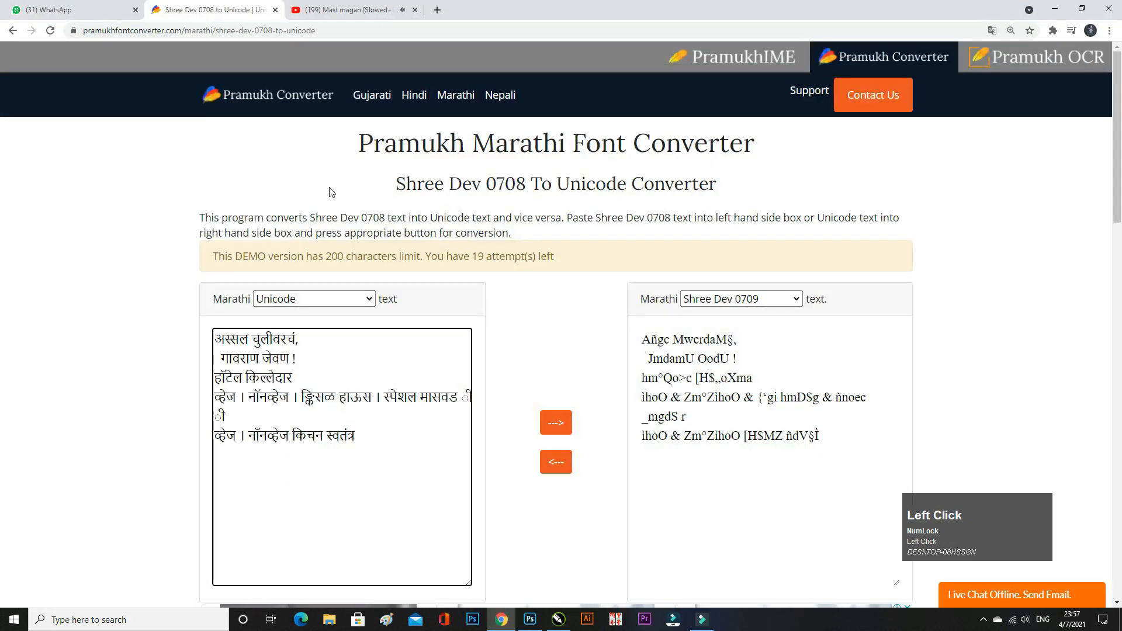
drag(751, 355, 623, 329)
key(ctrl+c)
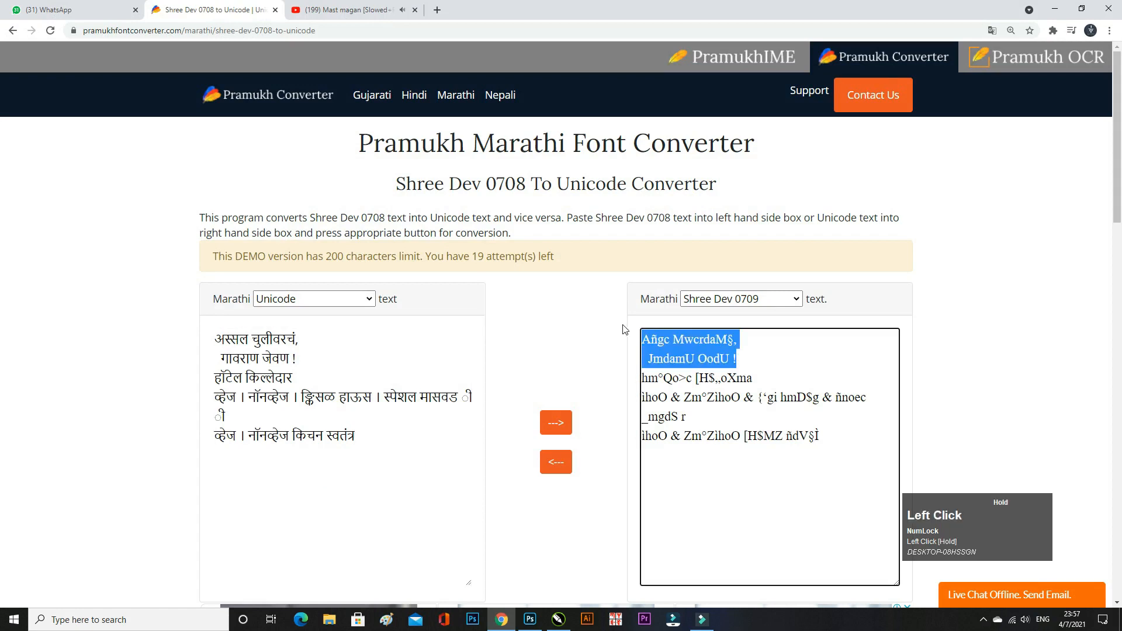
click(557, 621)
click(10, 247)
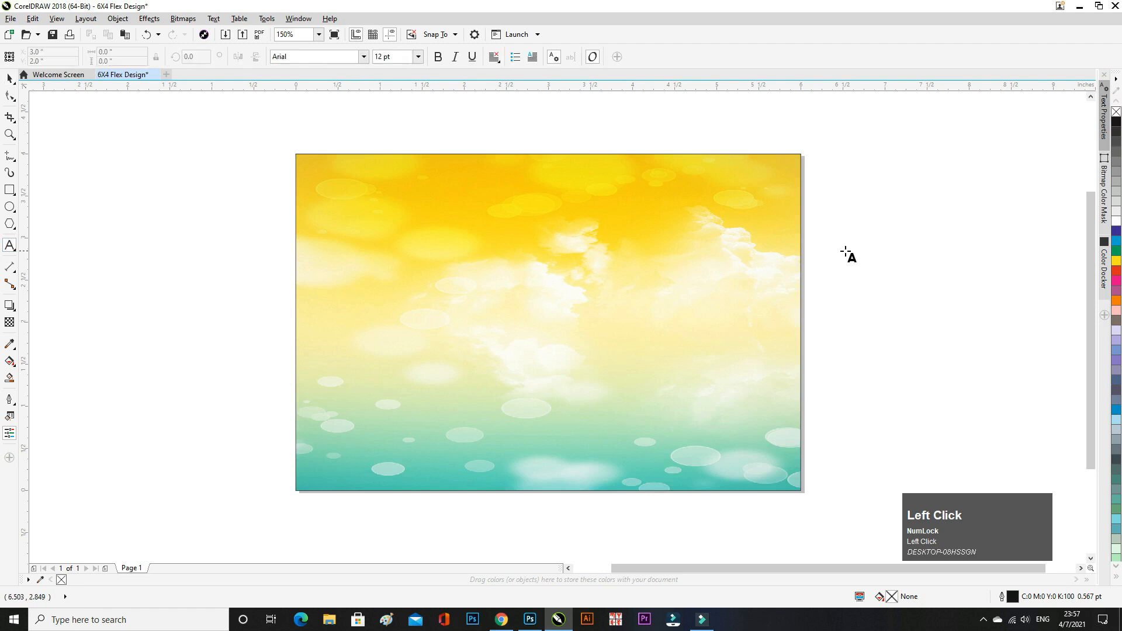
- Paste the Marathi title, set it in SHREE-DEV7-1093, and move it to the page's top-left
click(847, 253)
key(ctrl+v)
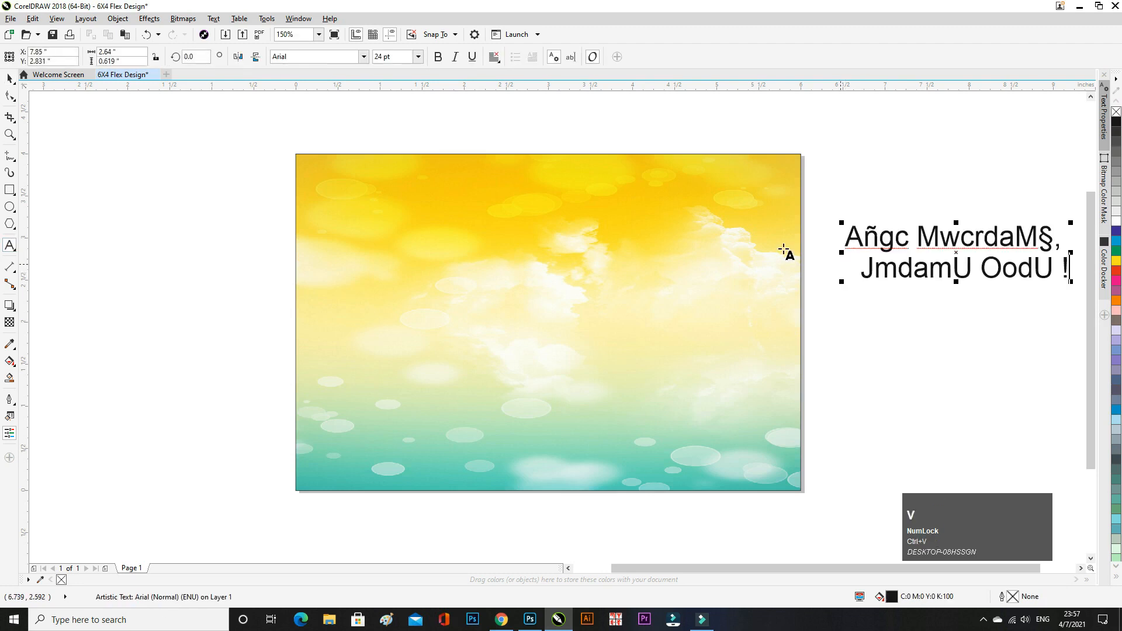
click(8, 79)
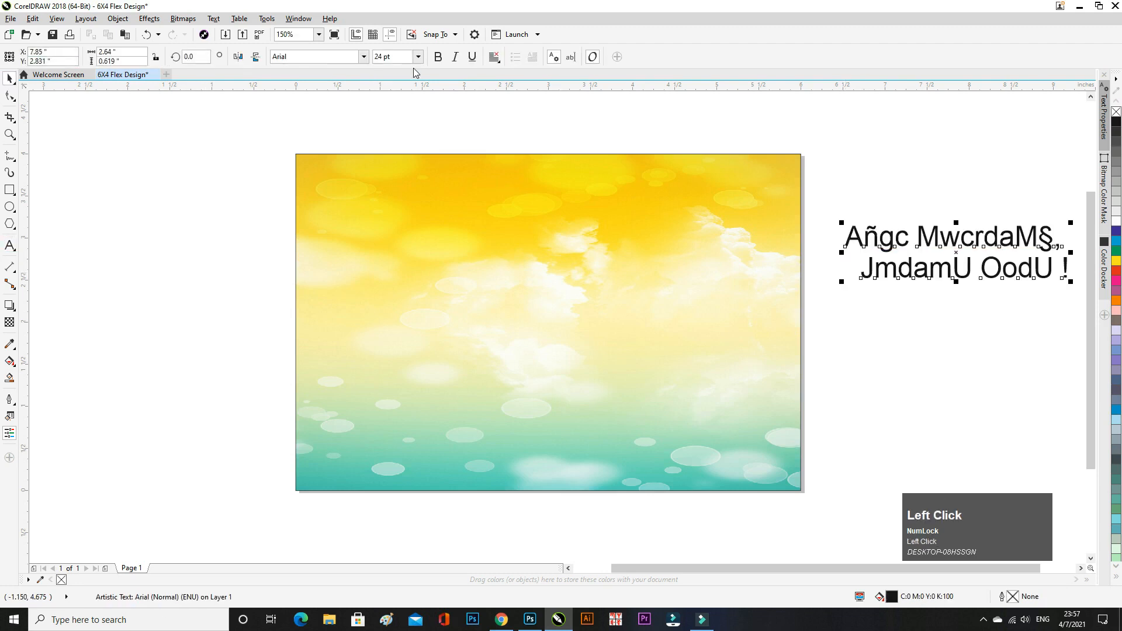
click(364, 57)
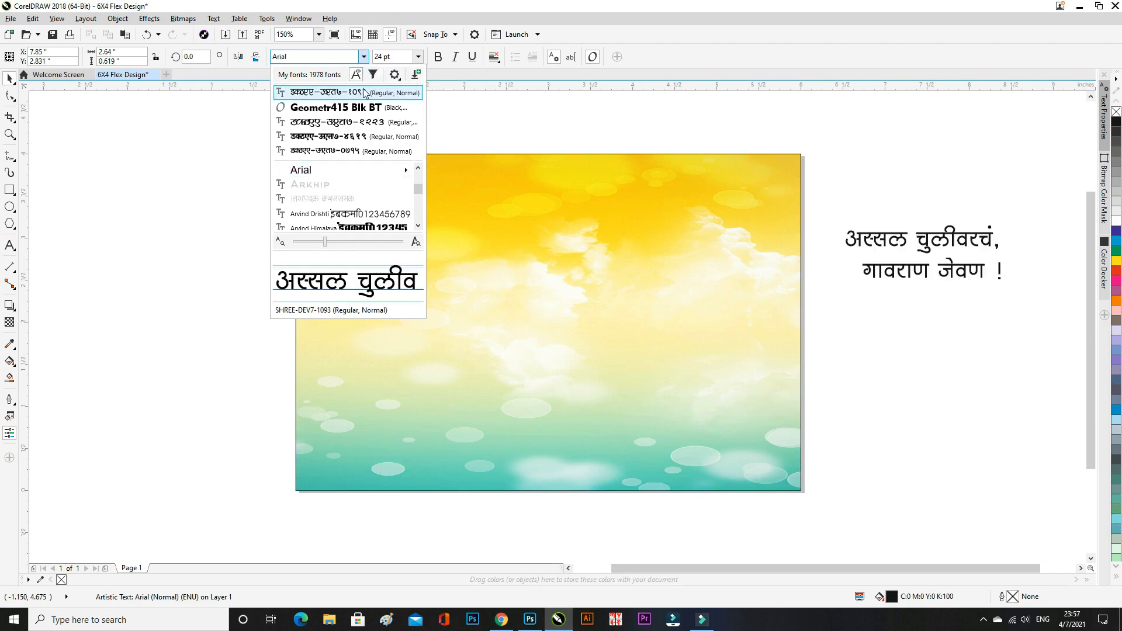
click(364, 93)
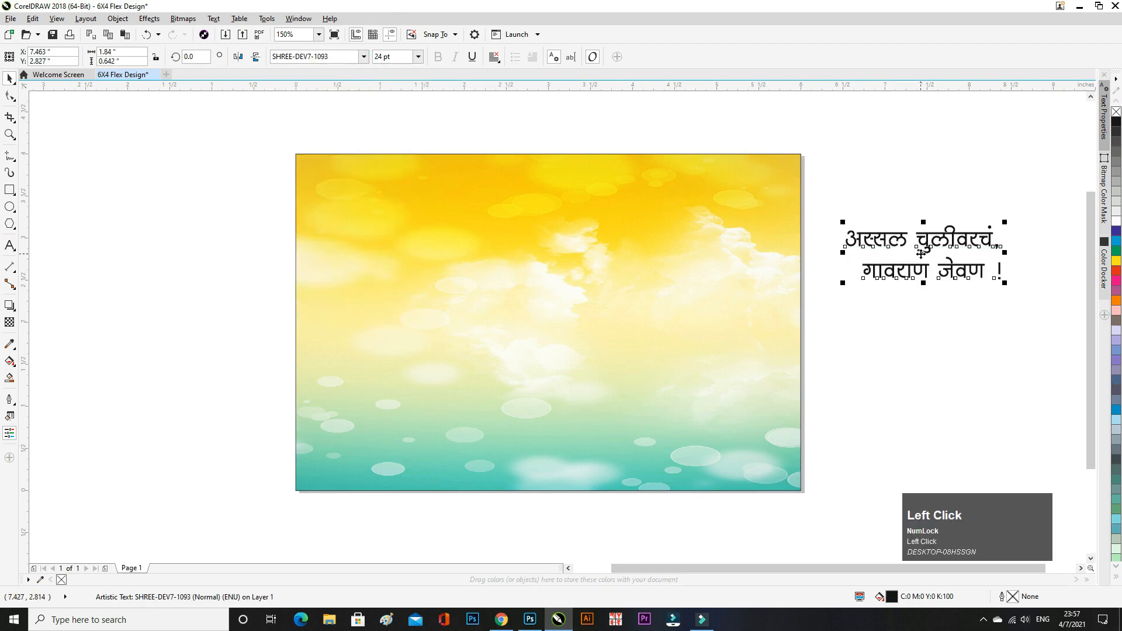
drag(874, 254, 348, 211)
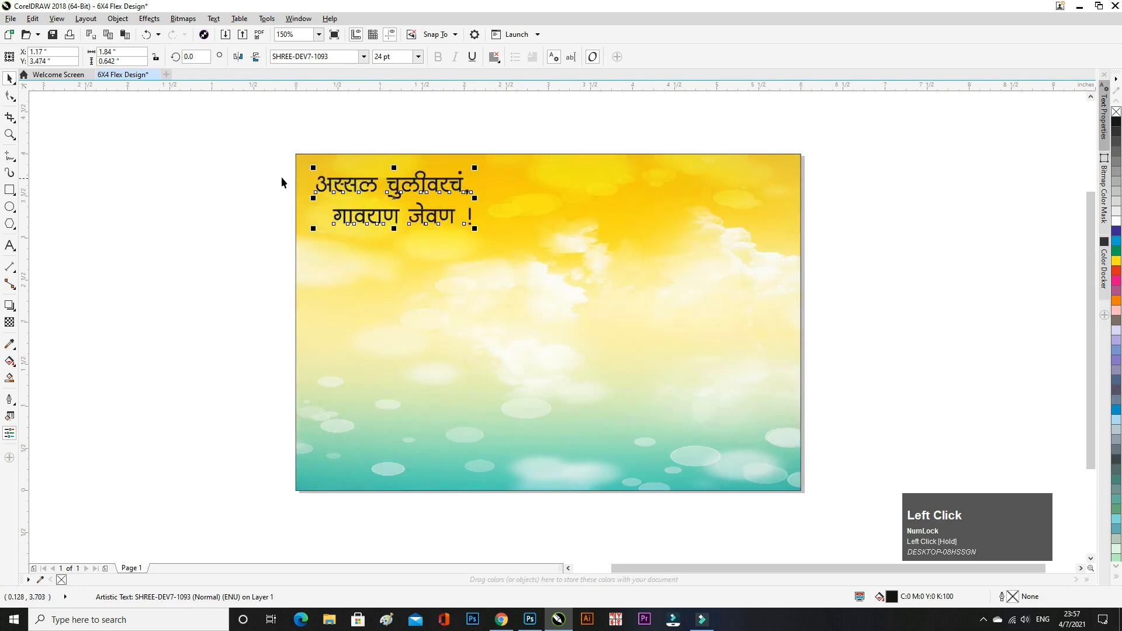
- Give the title a 3.0 pt white outline placed behind the fill
click(1103, 117)
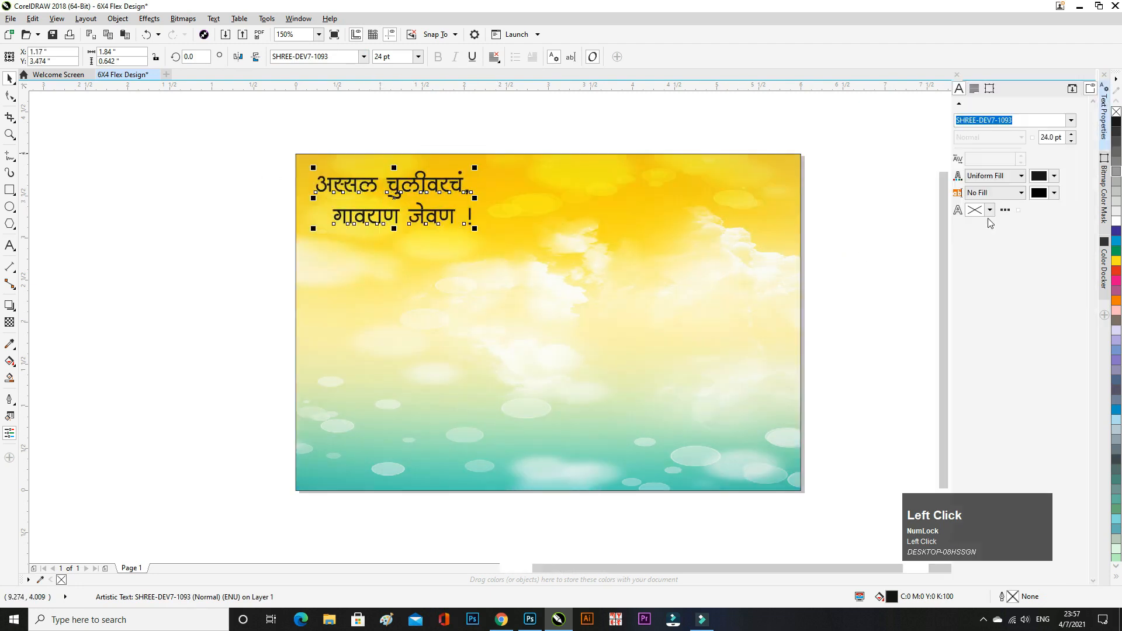
click(1021, 209)
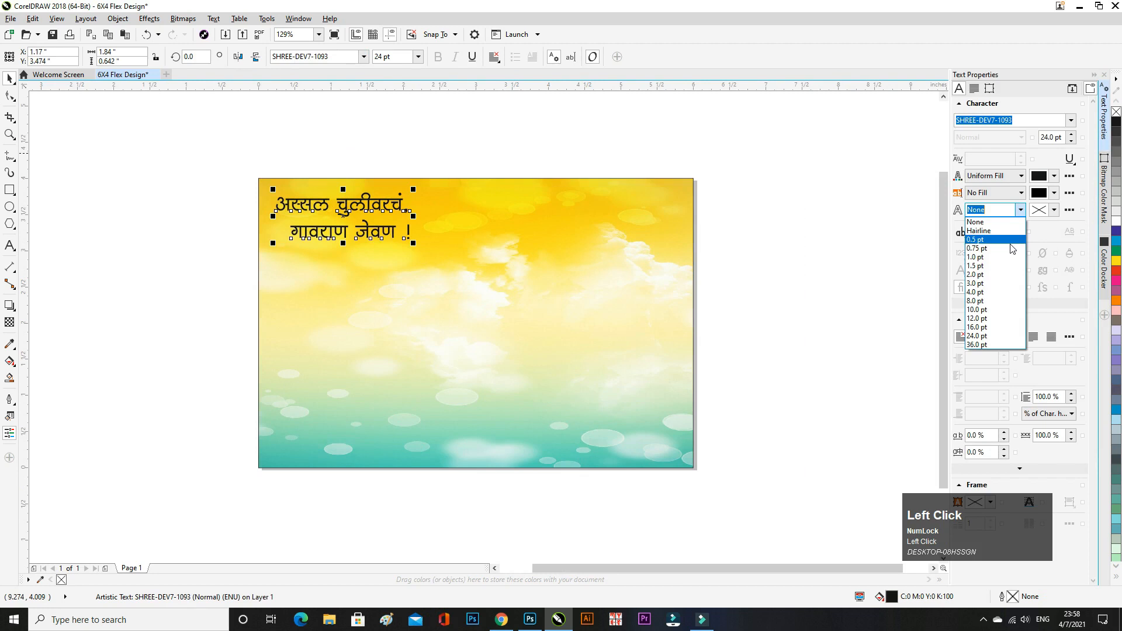
click(1000, 283)
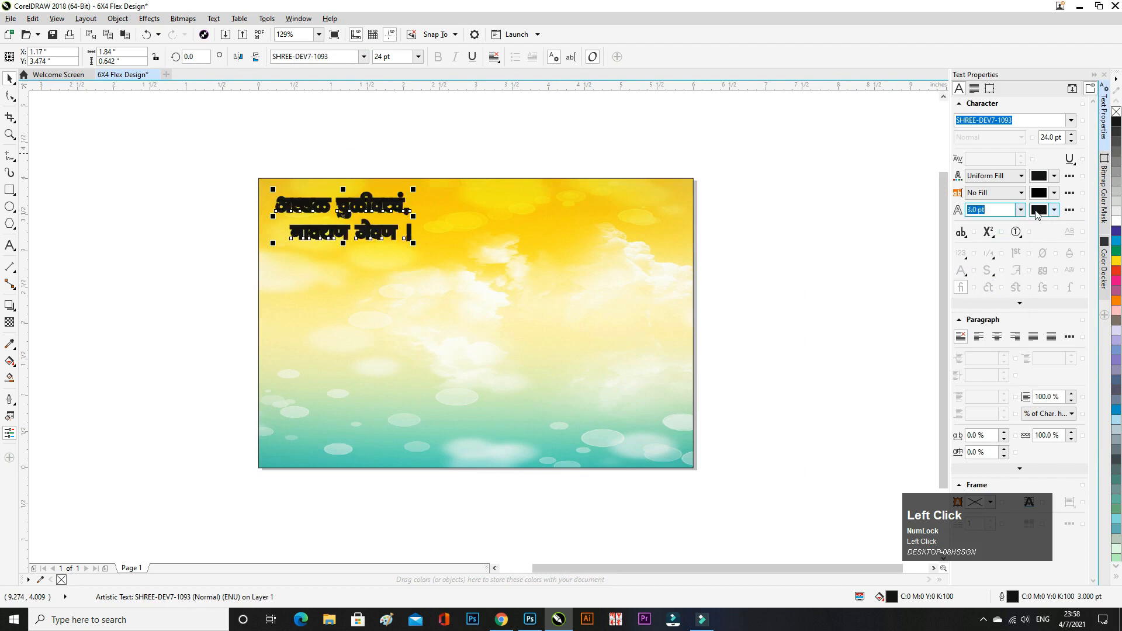
click(1038, 210)
click(989, 280)
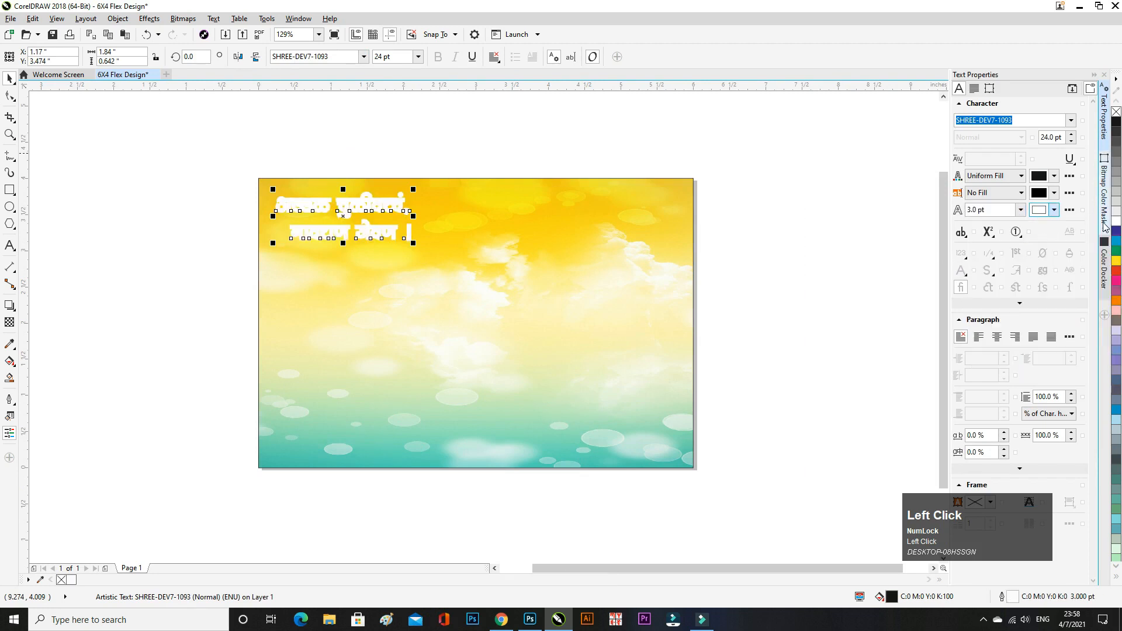
click(1070, 210)
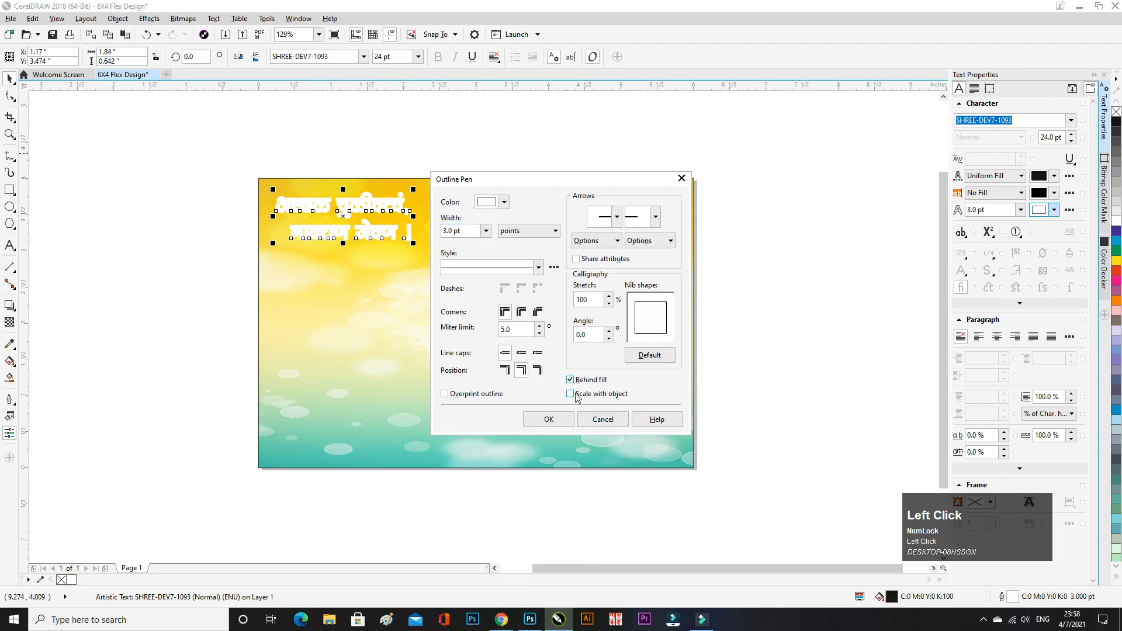
click(559, 418)
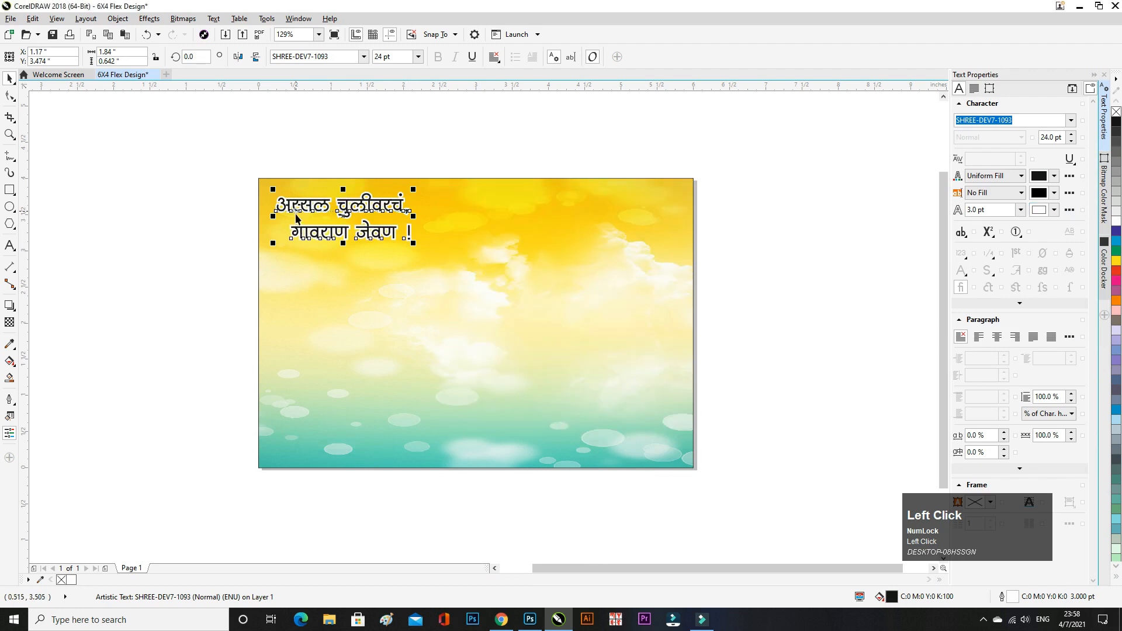
- Try a 2.0 pt outline width, then restore it to 3.0 pt
scroll(296, 219, up, 3)
click(1020, 209)
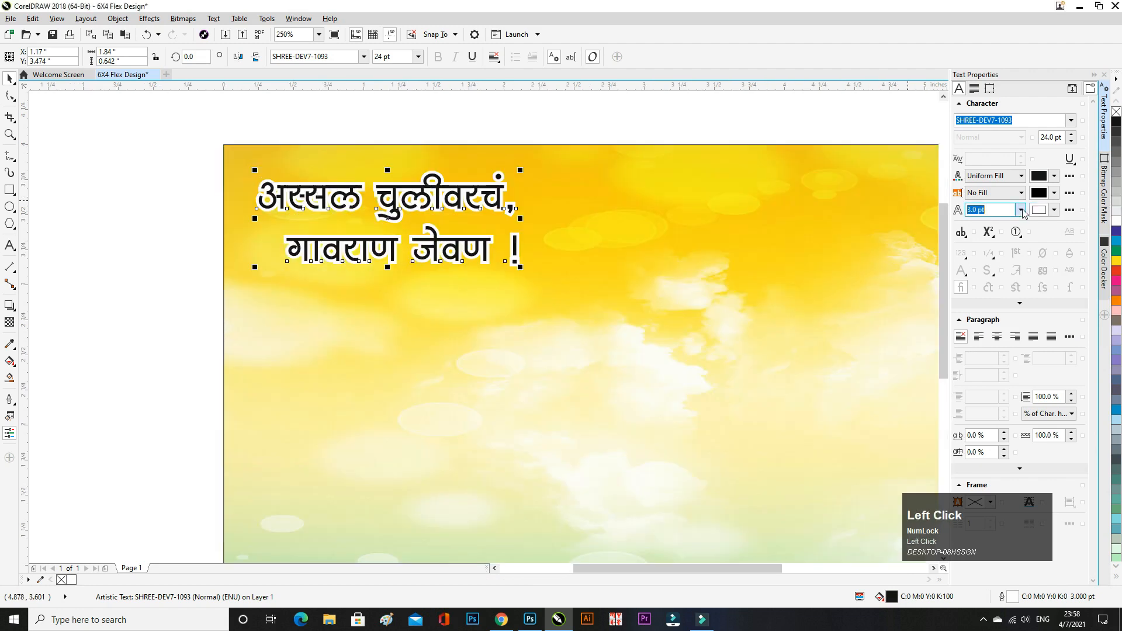
click(987, 269)
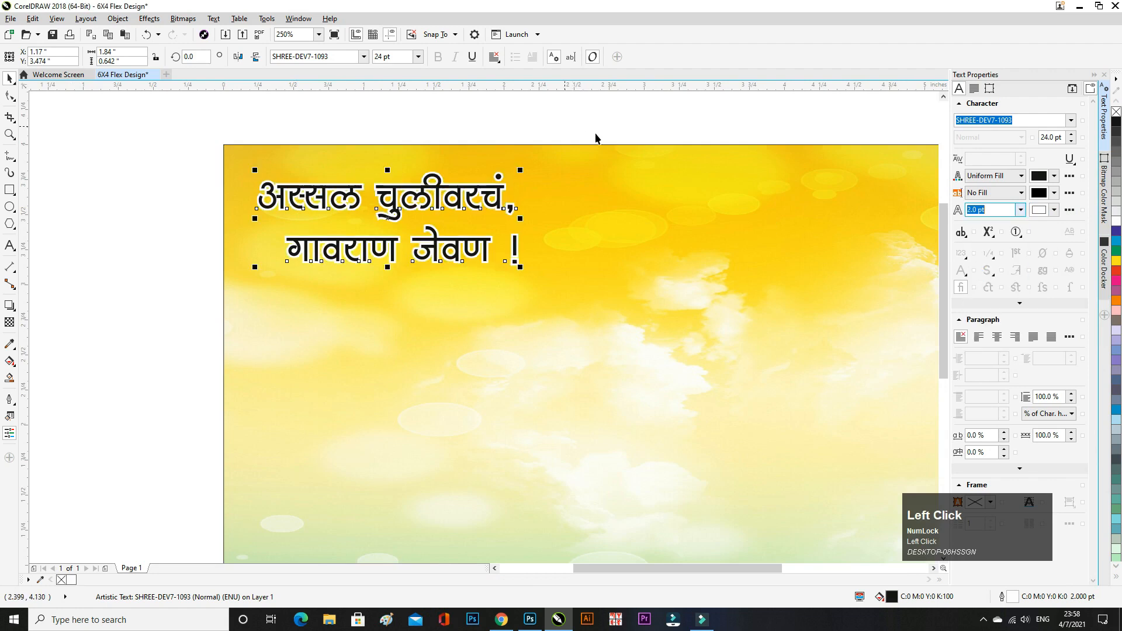
click(1020, 210)
click(988, 280)
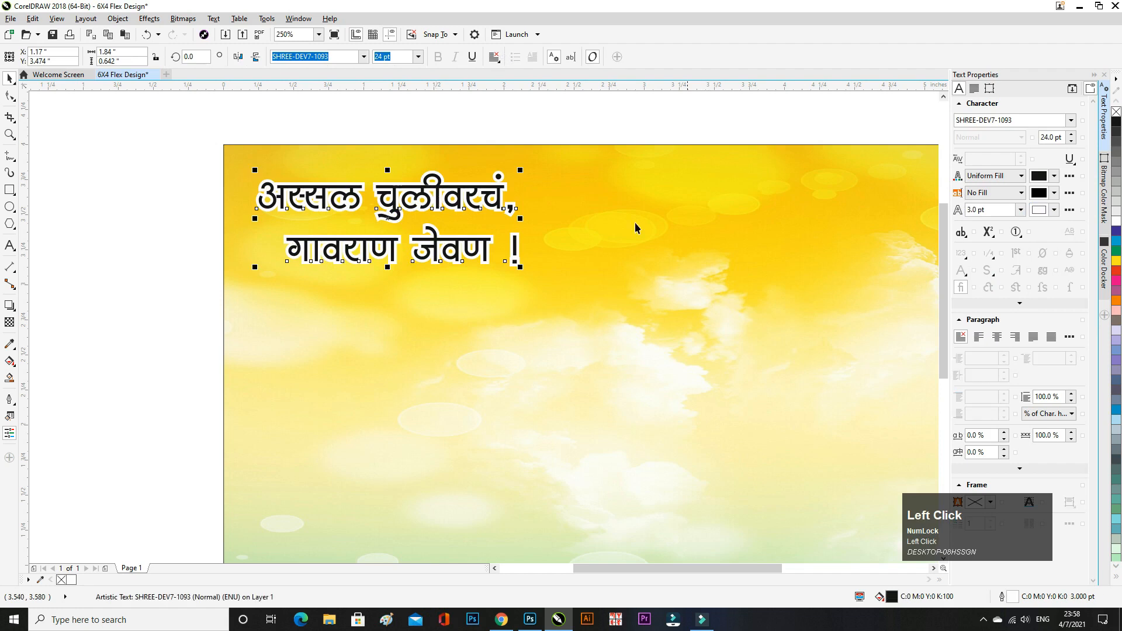
- Add a white, Normal-blend, feathered drop shadow to the title at opacity 63
click(9, 305)
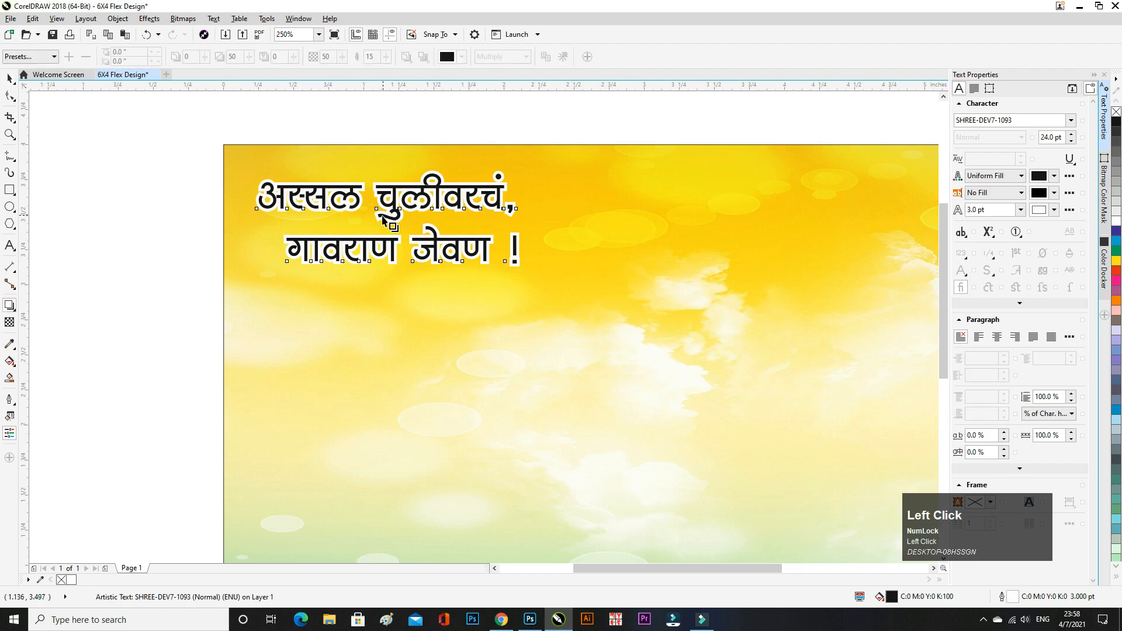
drag(388, 218, 519, 218)
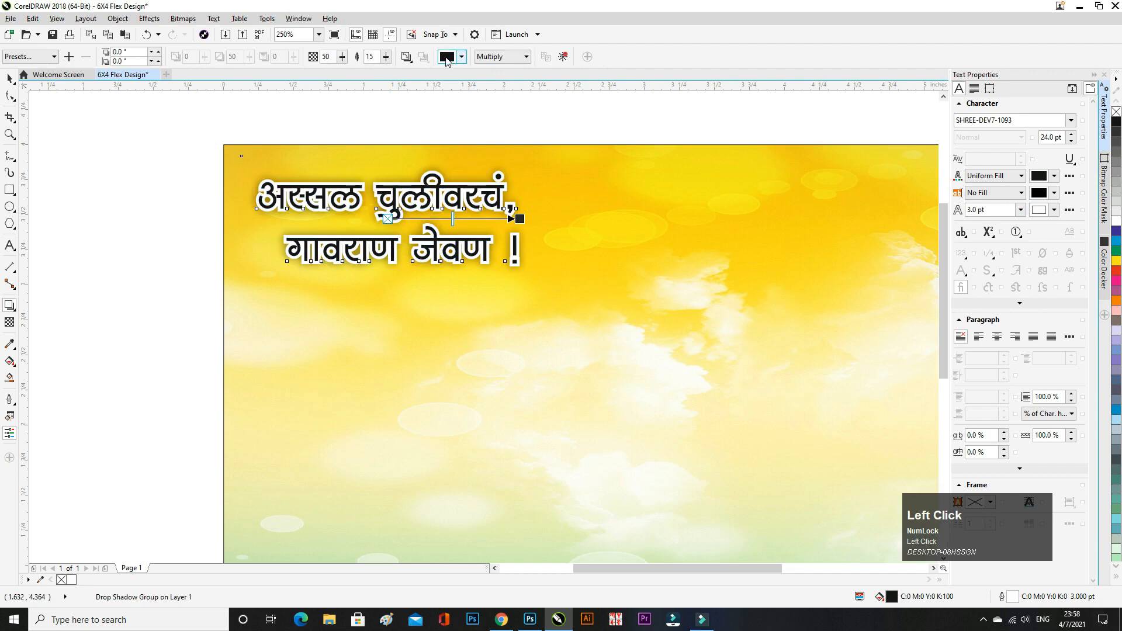
click(445, 61)
drag(467, 153, 414, 88)
click(567, 69)
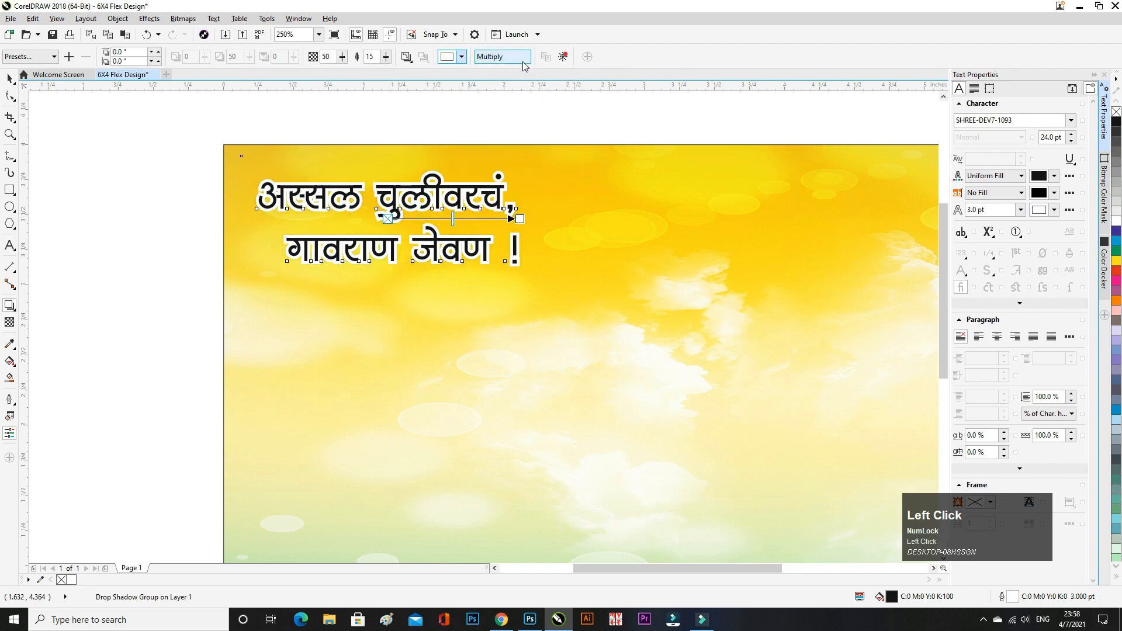
click(503, 56)
click(494, 71)
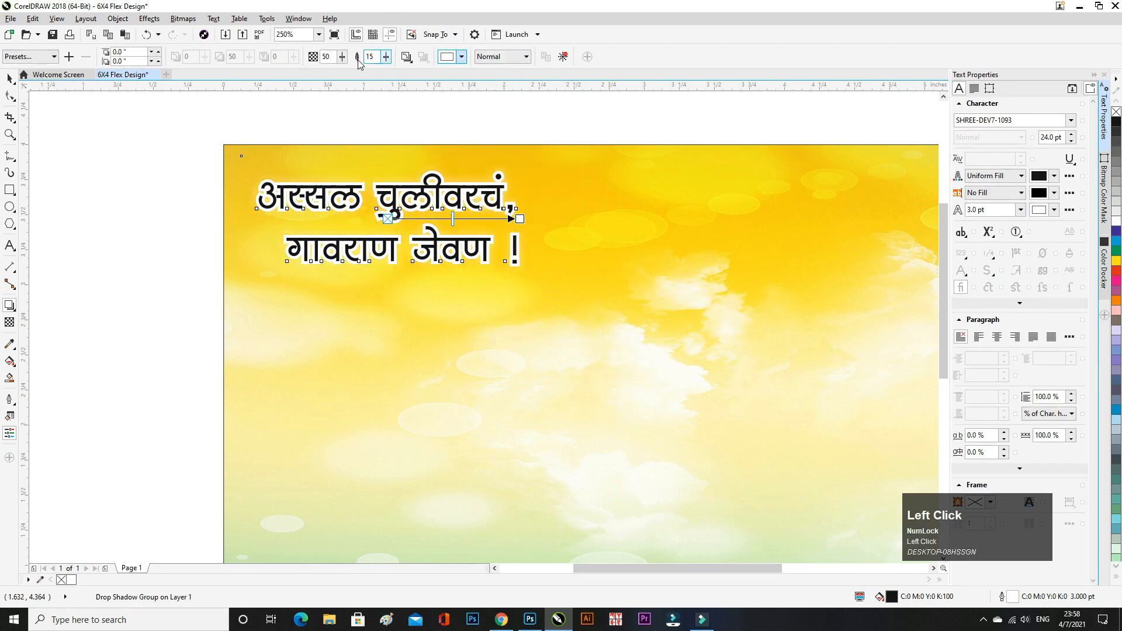
click(408, 57)
click(421, 110)
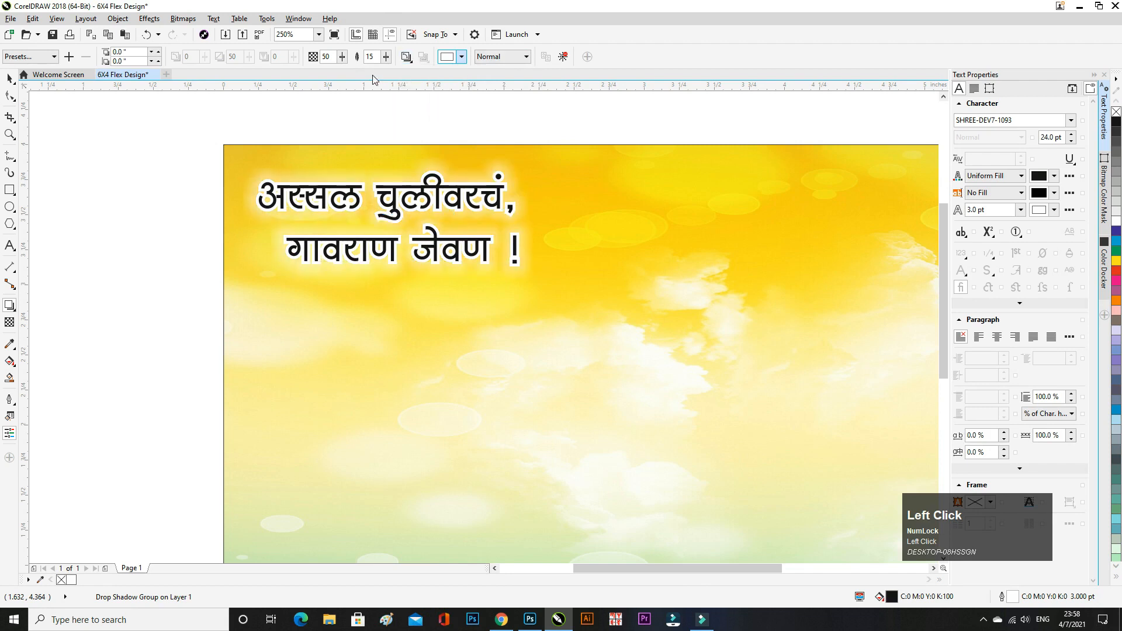
click(343, 58)
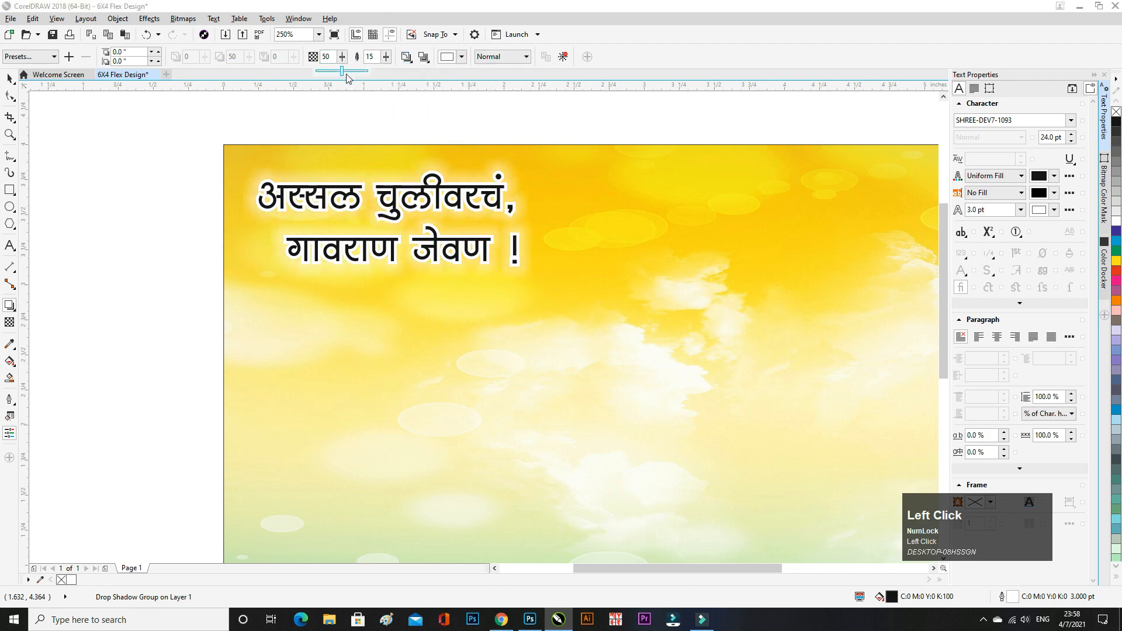
drag(346, 74, 354, 75)
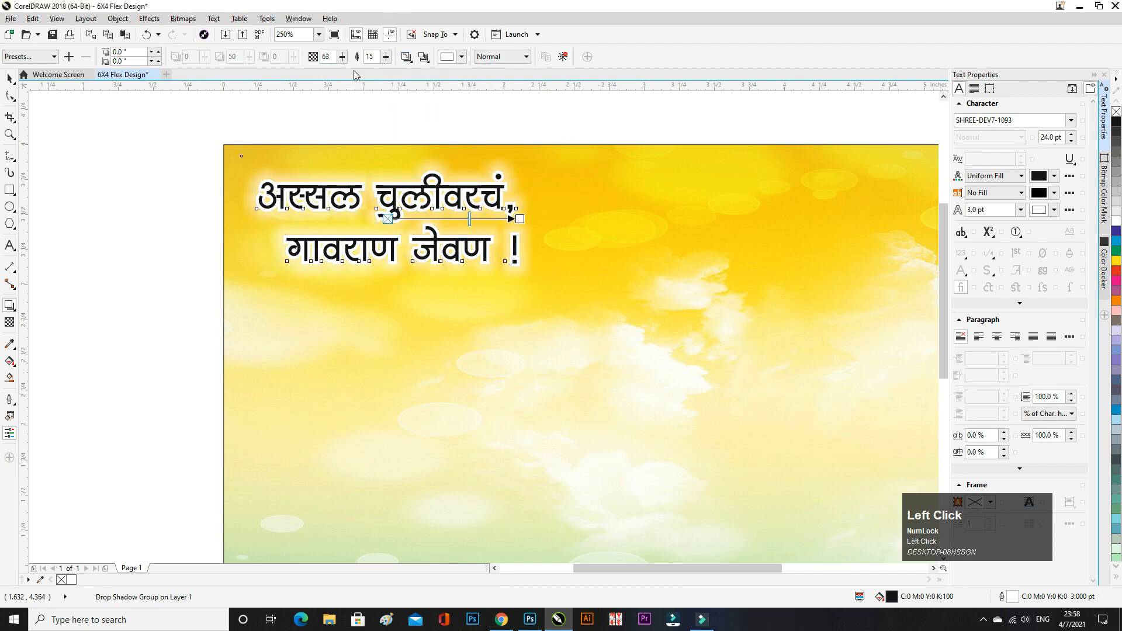
- Nudge the shadowed title slightly right and down
click(10, 77)
click(76, 160)
click(1093, 76)
scroll(318, 193, down, 2)
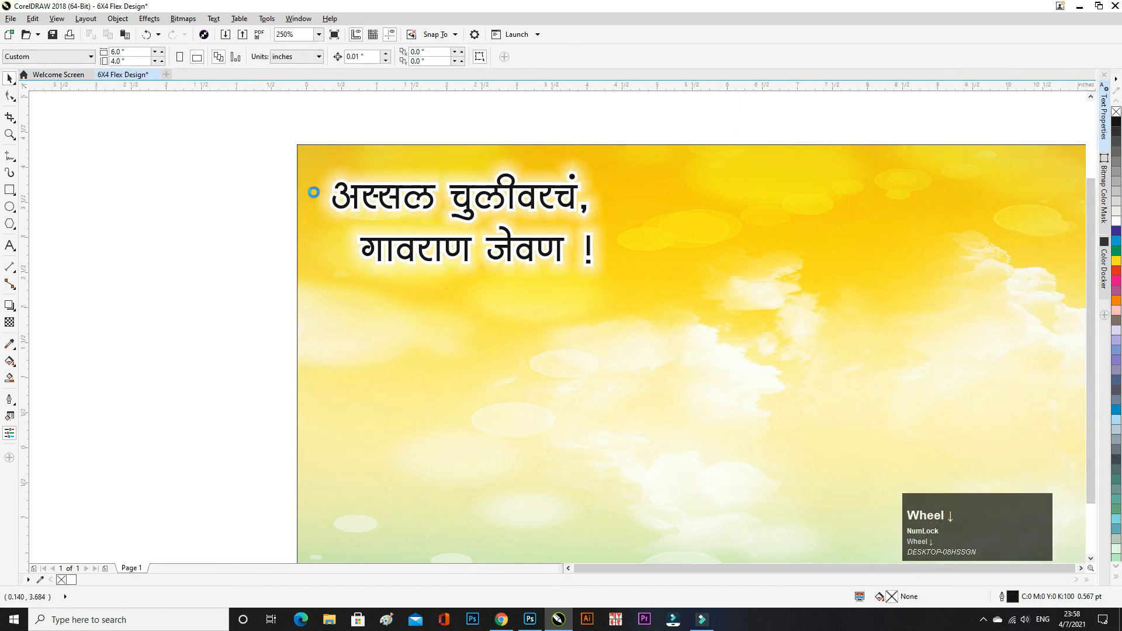
click(450, 227)
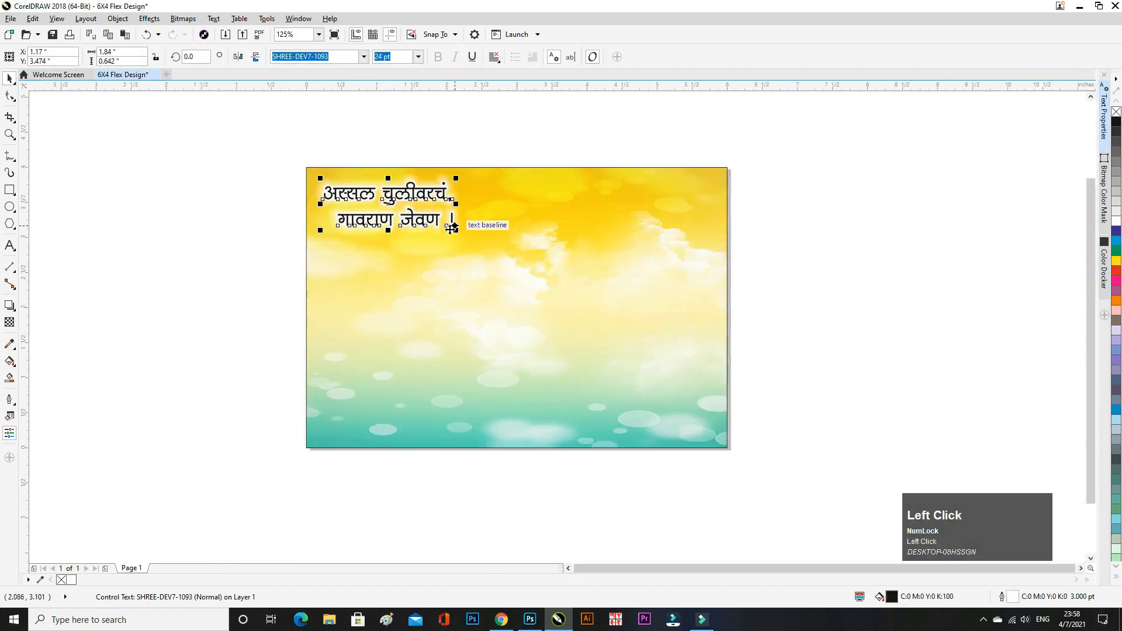
drag(431, 221, 439, 227)
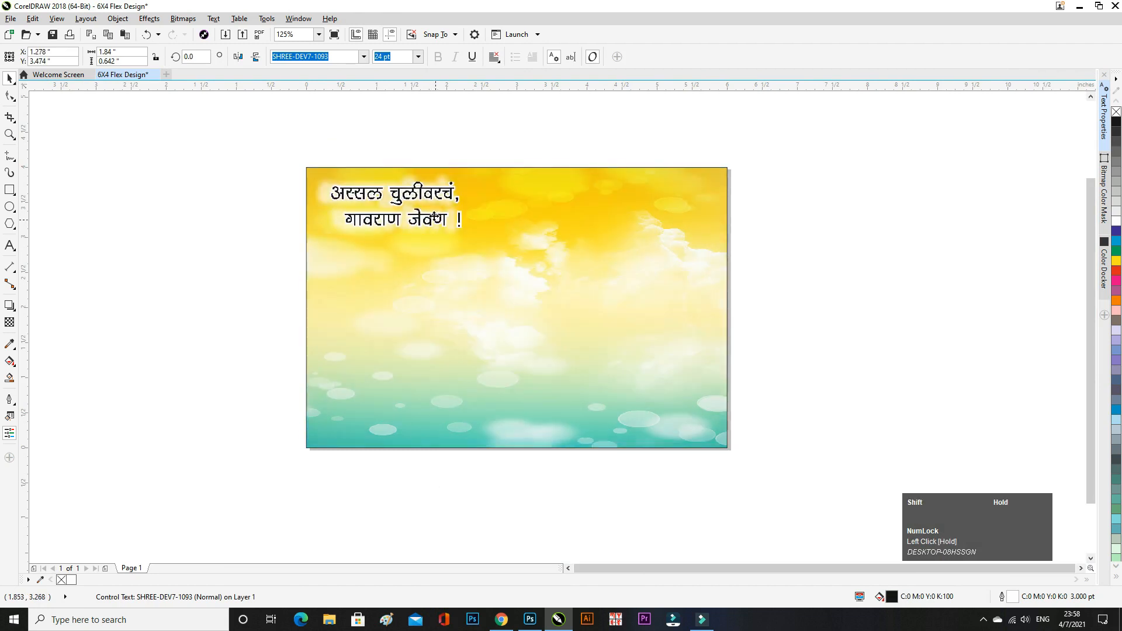
click(222, 214)
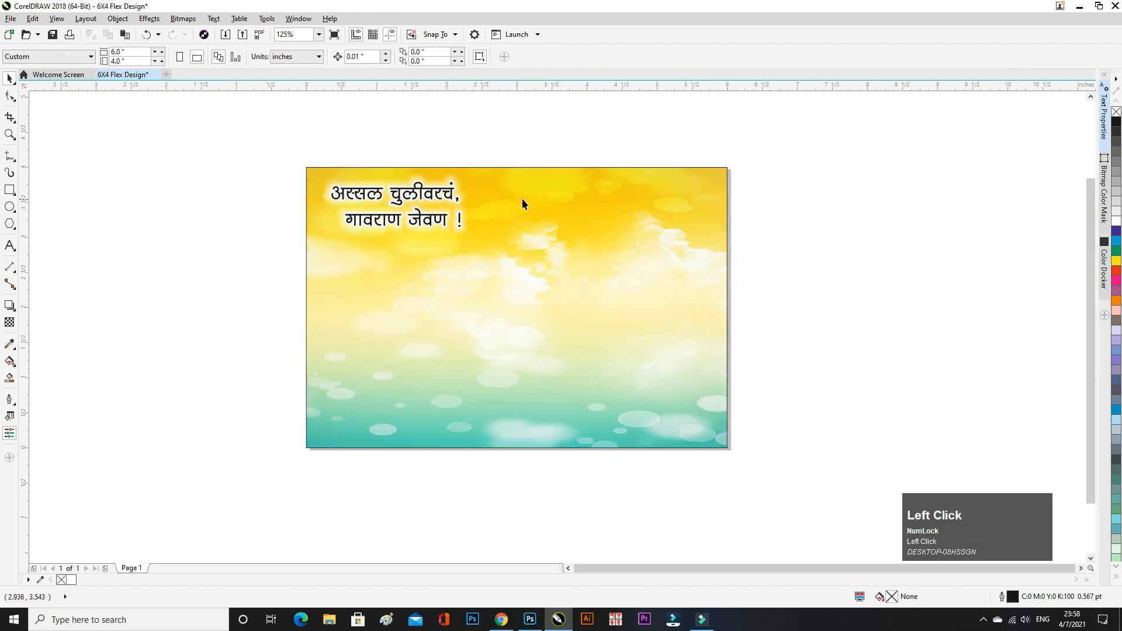
- Import the Vetor chef illustration and fit it into the banner's top-right corner
click(225, 33)
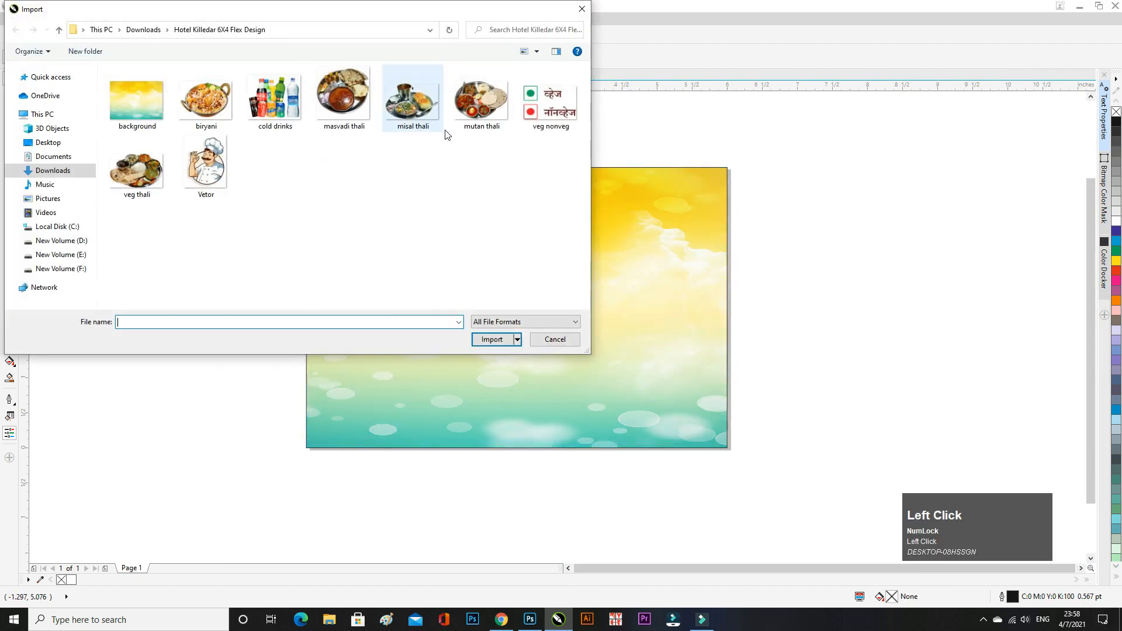
double_click(222, 188)
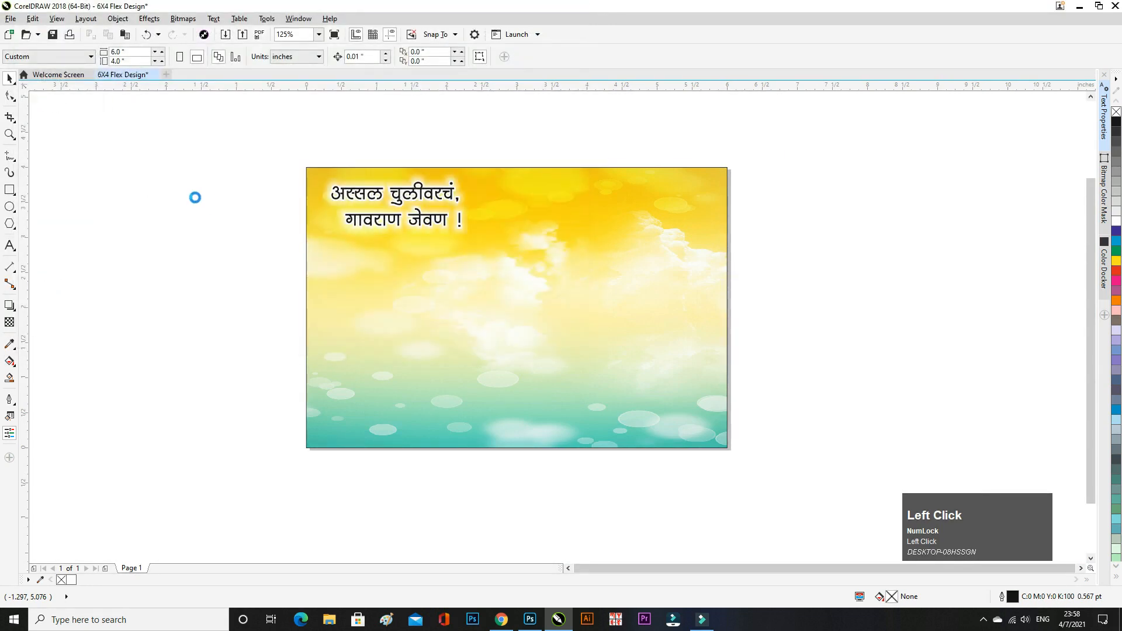
drag(200, 193, 345, 333)
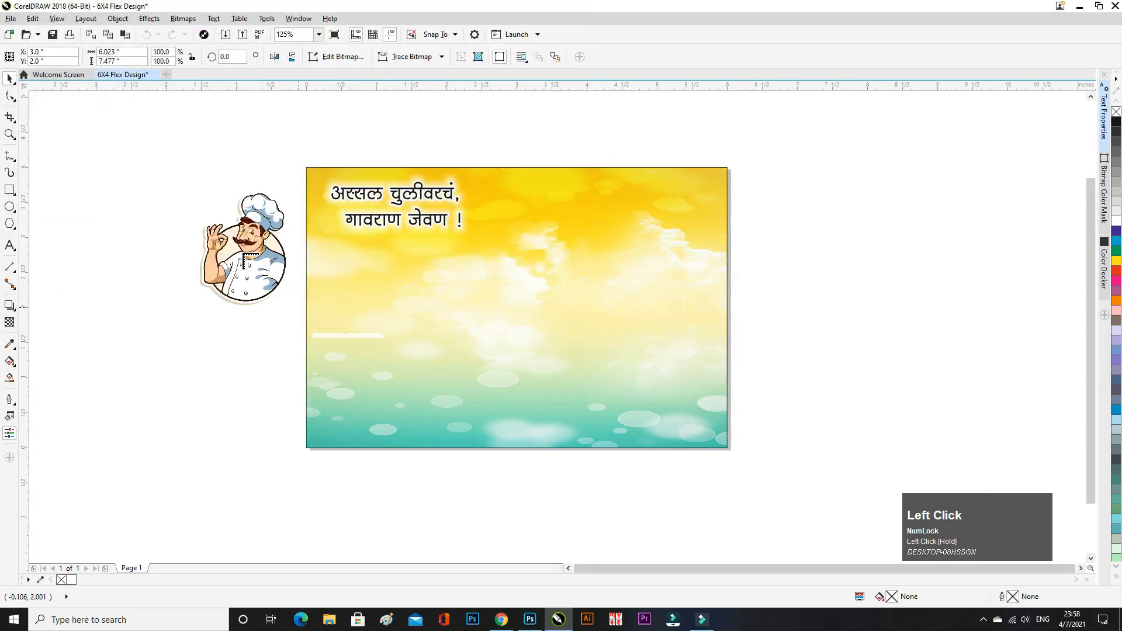
drag(243, 250, 669, 242)
scroll(709, 220, up, 2)
drag(736, 389, 721, 375)
drag(648, 311, 695, 275)
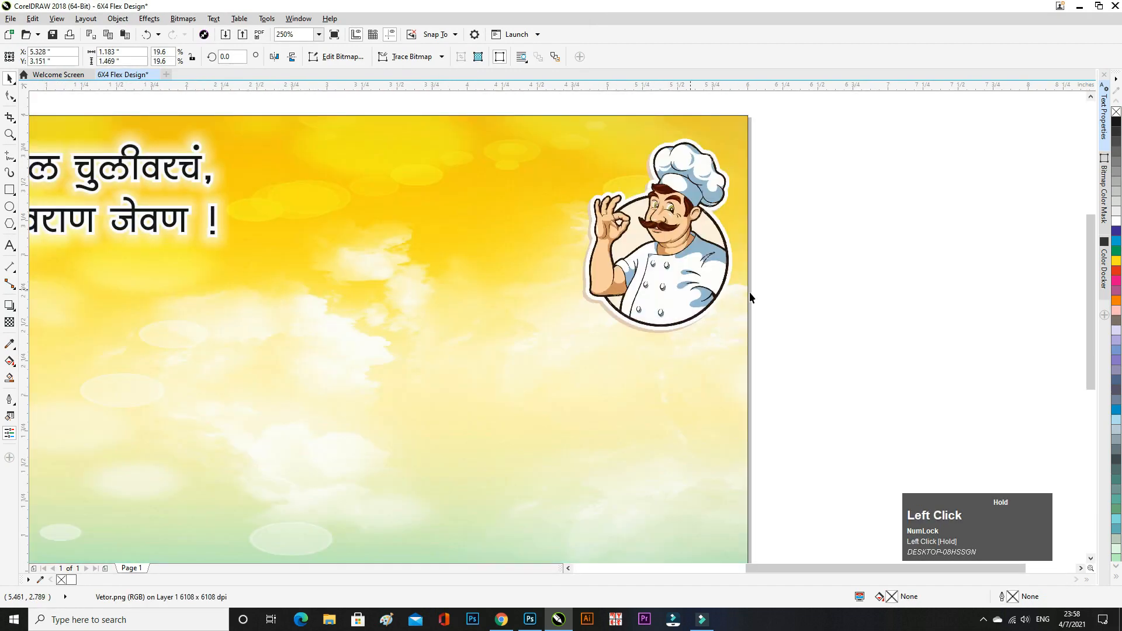
click(749, 292)
- Copy the converted third line of Marathi text from the font converter
scroll(475, 273, down, 2)
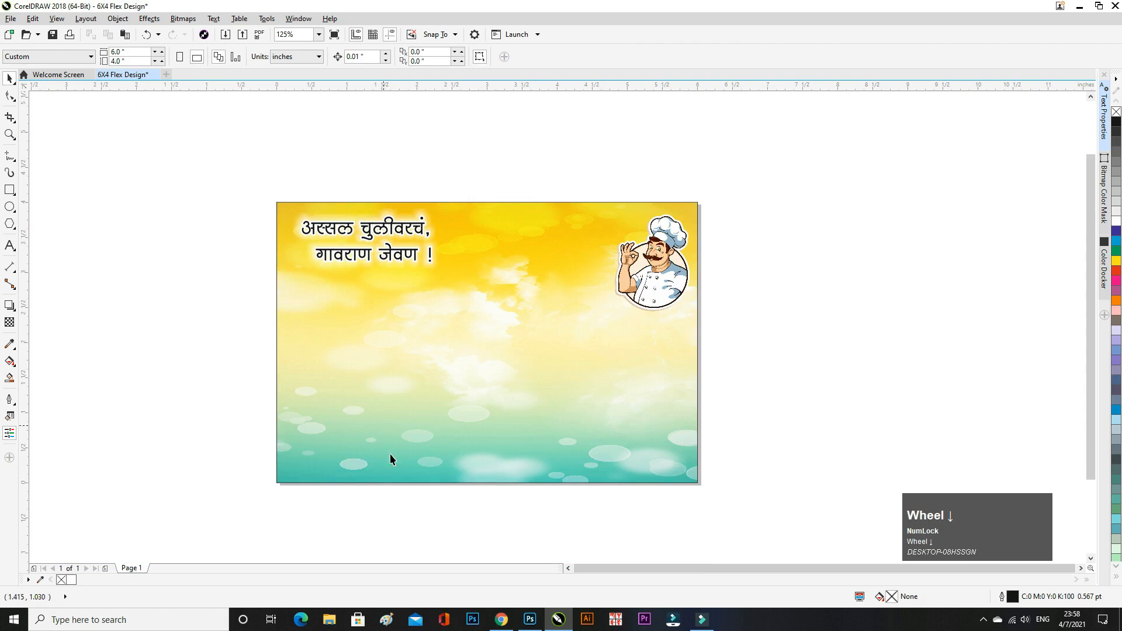
click(501, 619)
drag(753, 378, 587, 387)
key(ctrl+c)
click(558, 620)
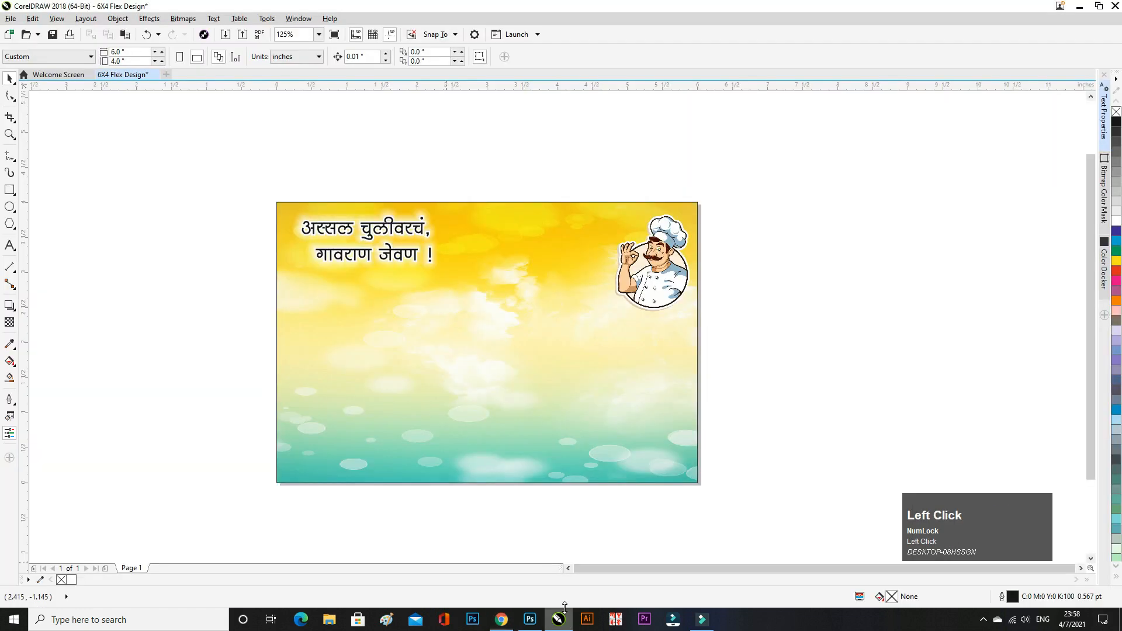
- Paste the converted हॉटेल किल्लेदार text above the page
click(9, 247)
click(467, 156)
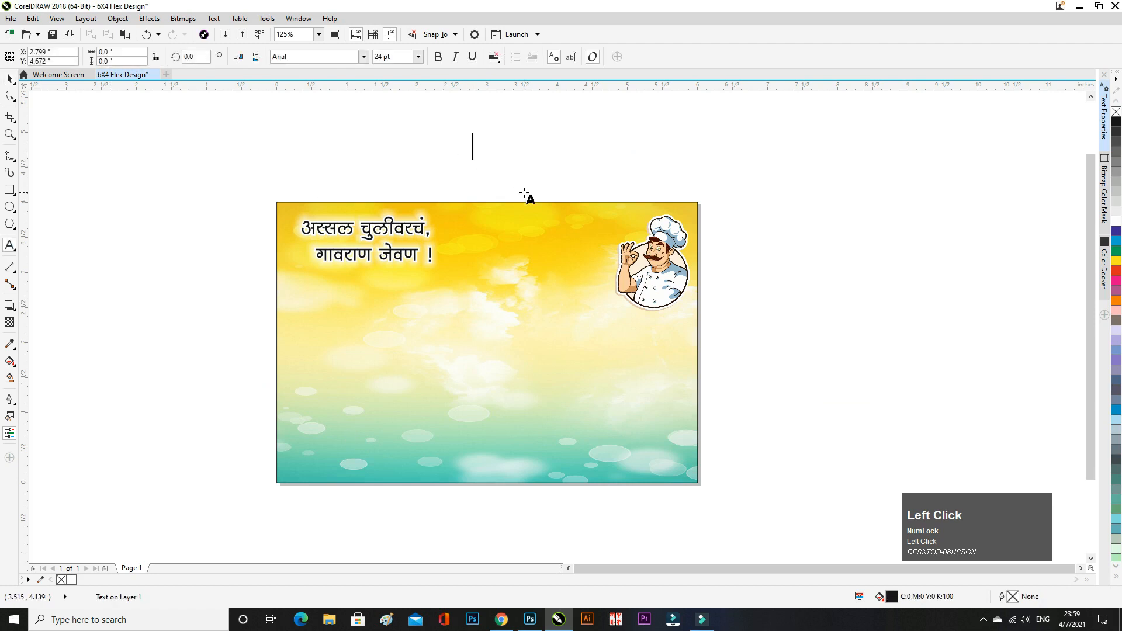
key(ctrl+v)
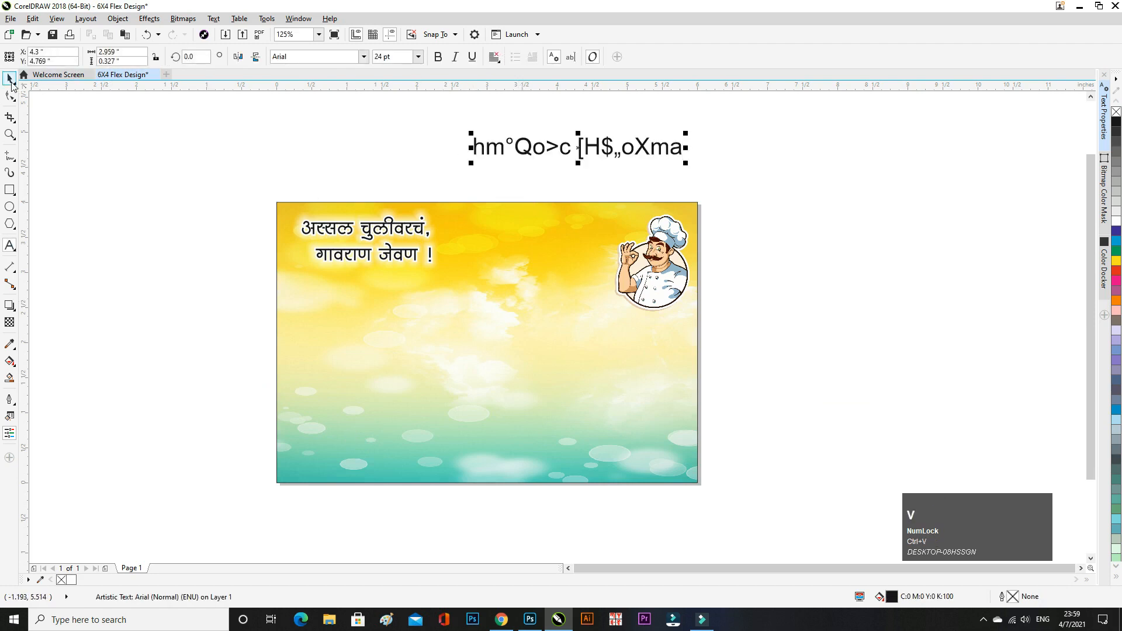
click(8, 77)
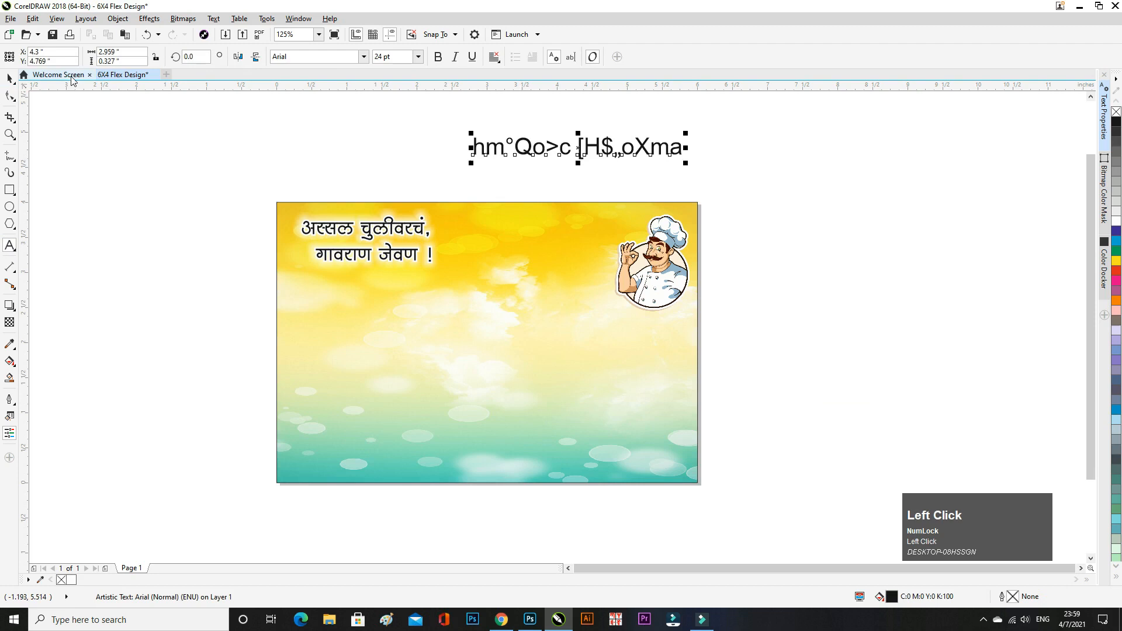
- Find SHREE-DEV7-2476 in the font list and apply it to the text
click(363, 56)
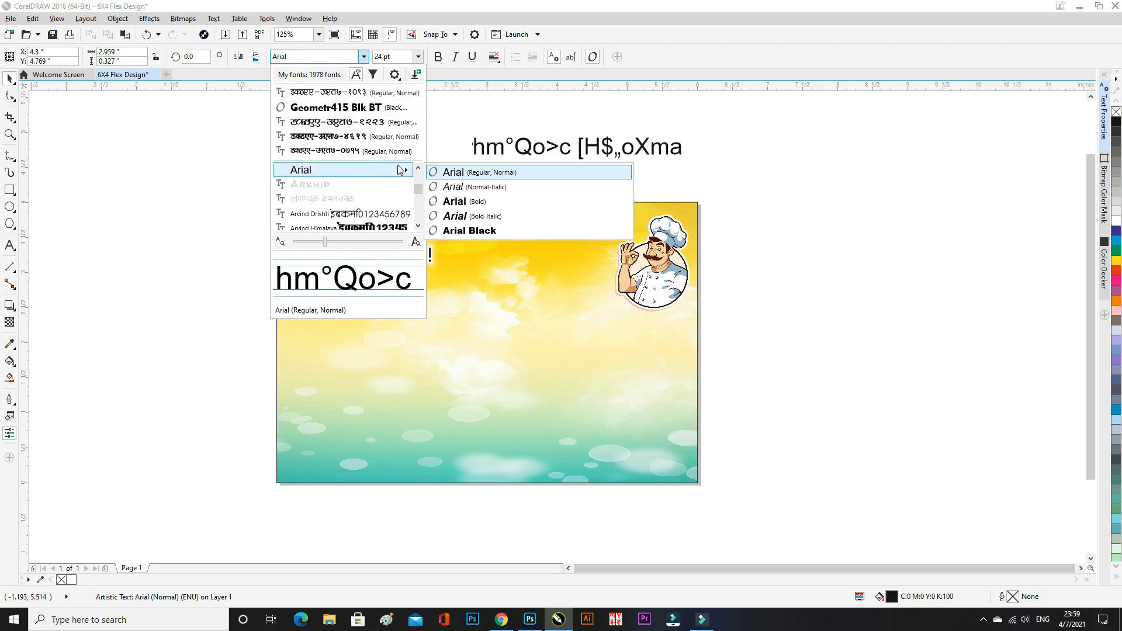
drag(419, 188, 418, 212)
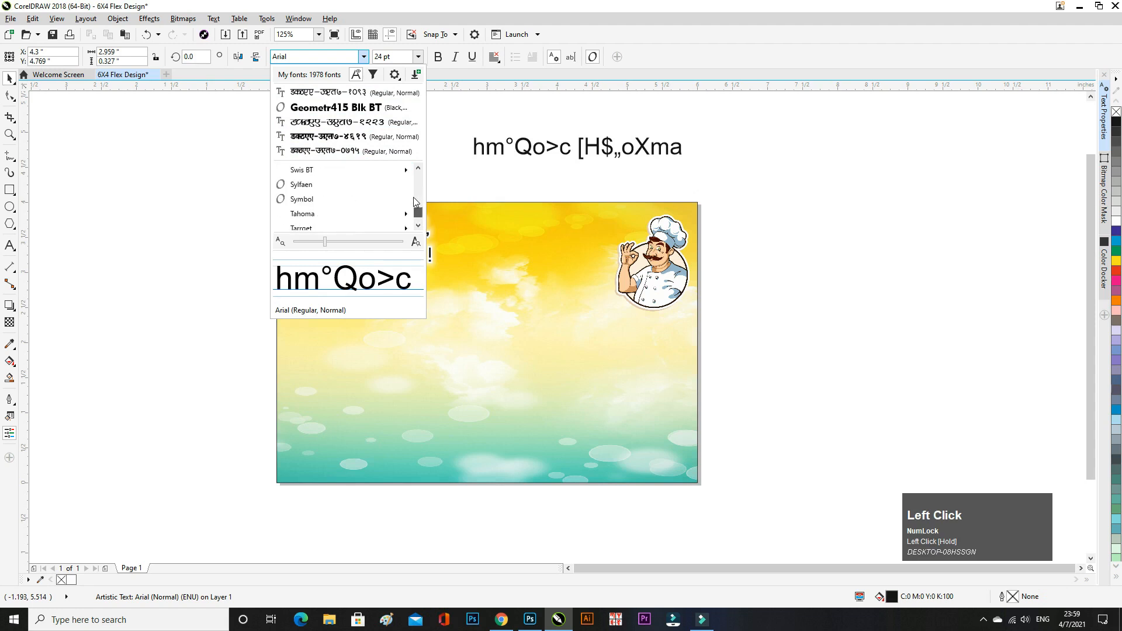
scroll(380, 193, up, 10)
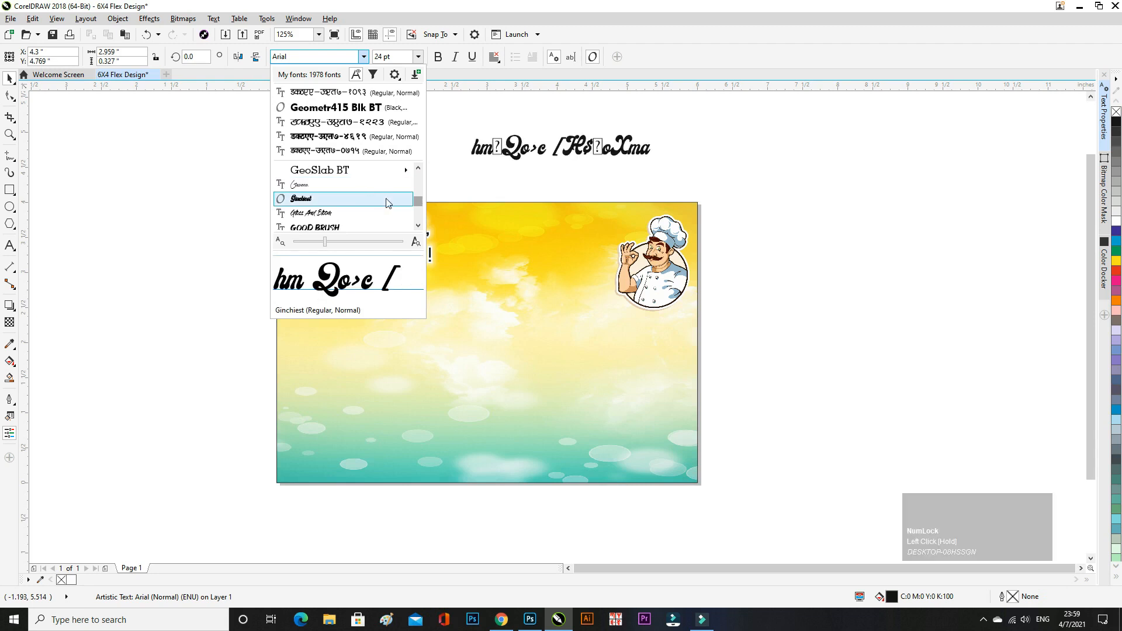
scroll(366, 201, down, 10)
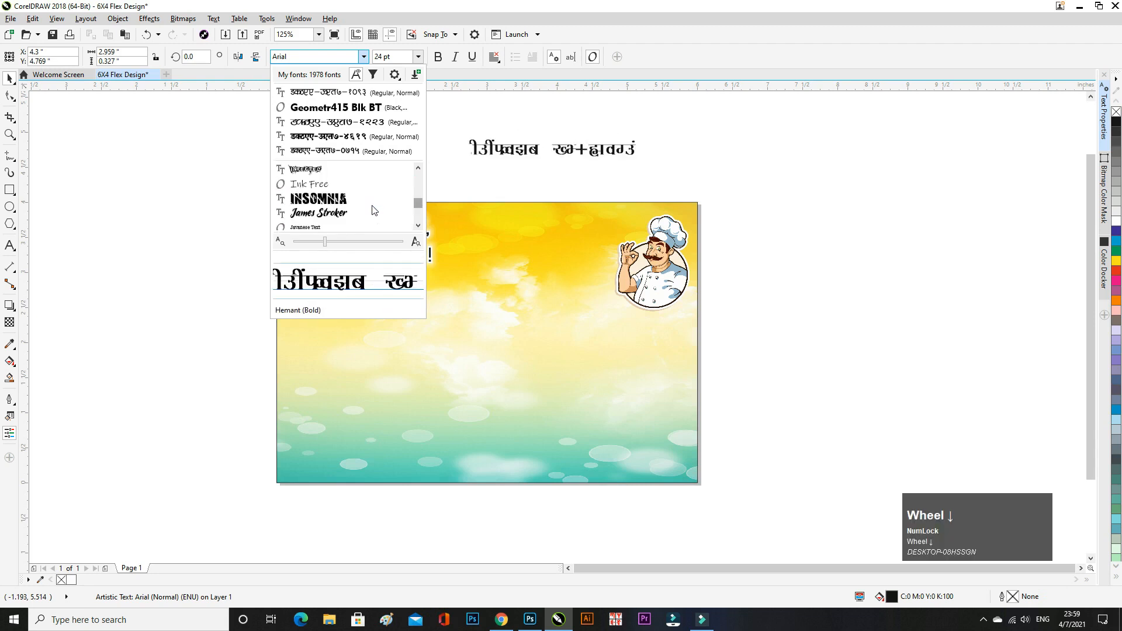
scroll(374, 210, down, 8)
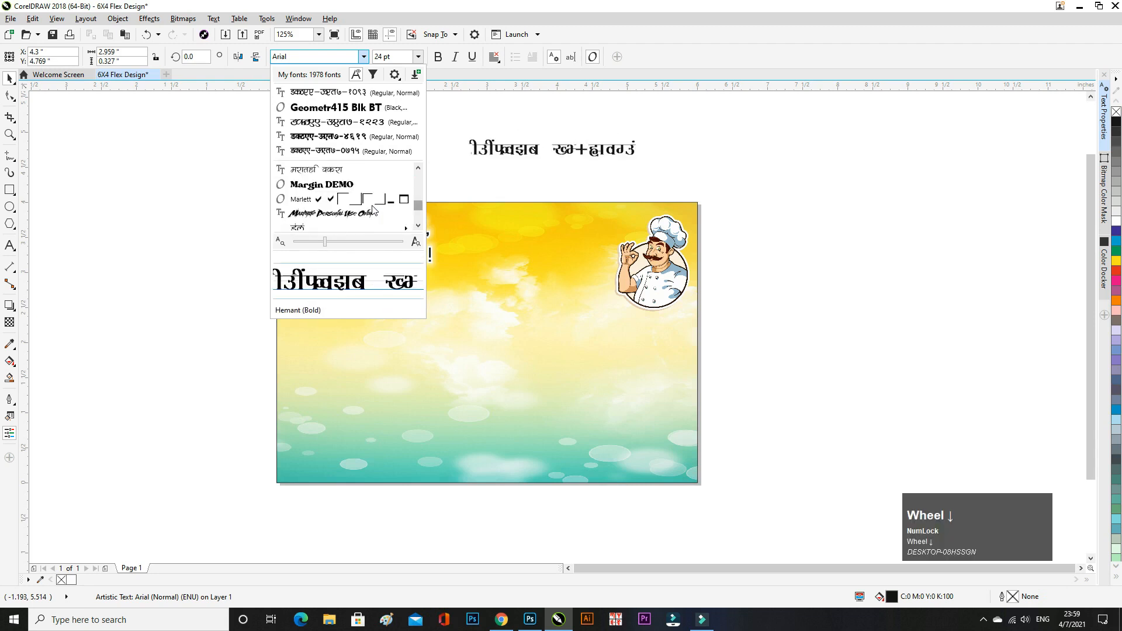
scroll(374, 210, down, 10)
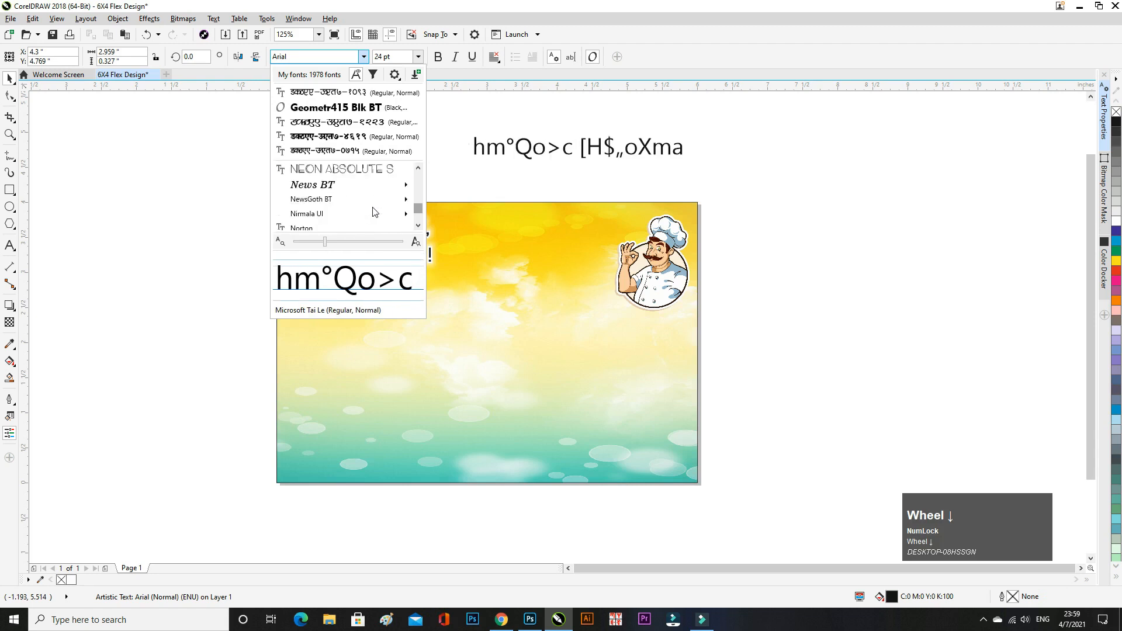
scroll(374, 212, down, 10)
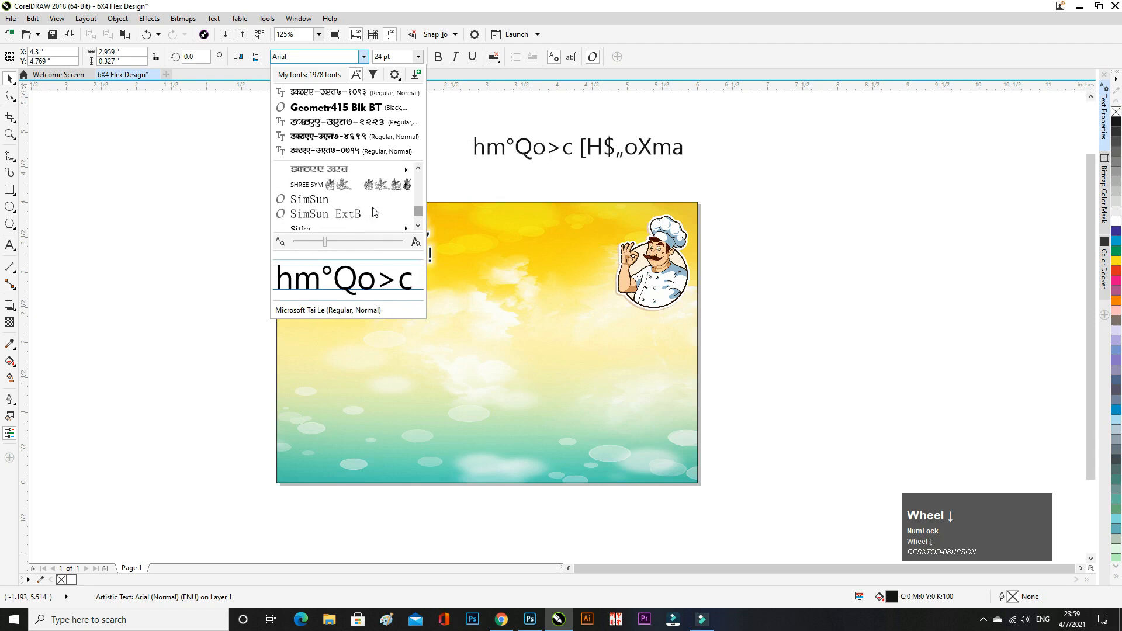
scroll(356, 185, up, 2)
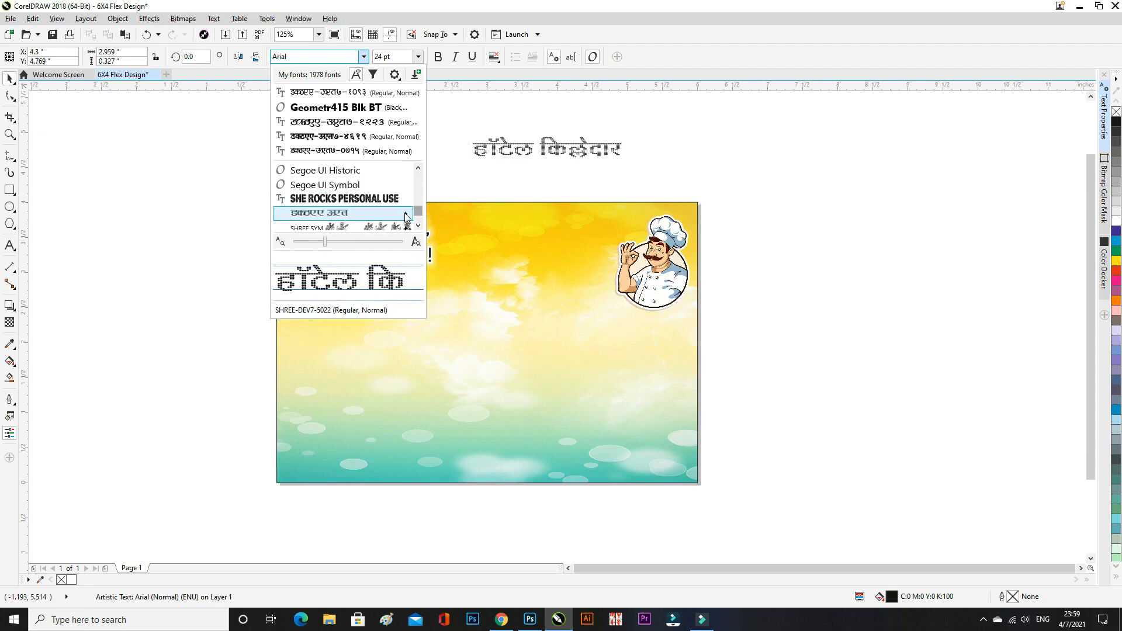
mouse_move(408, 215)
scroll(515, 409, down, 2)
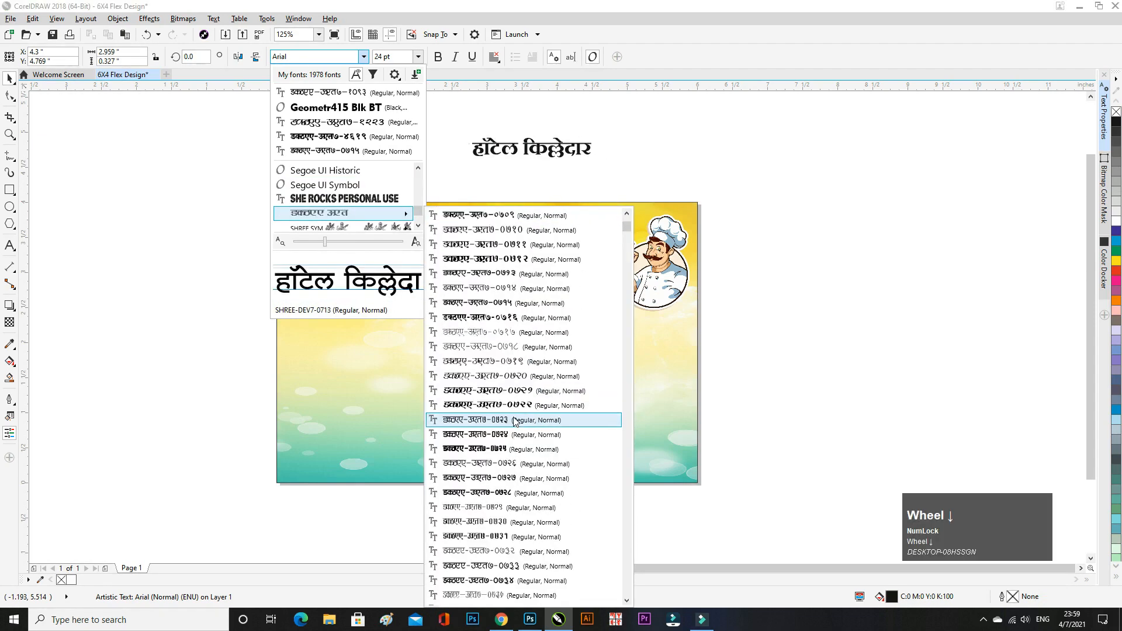
scroll(526, 418, down, 10)
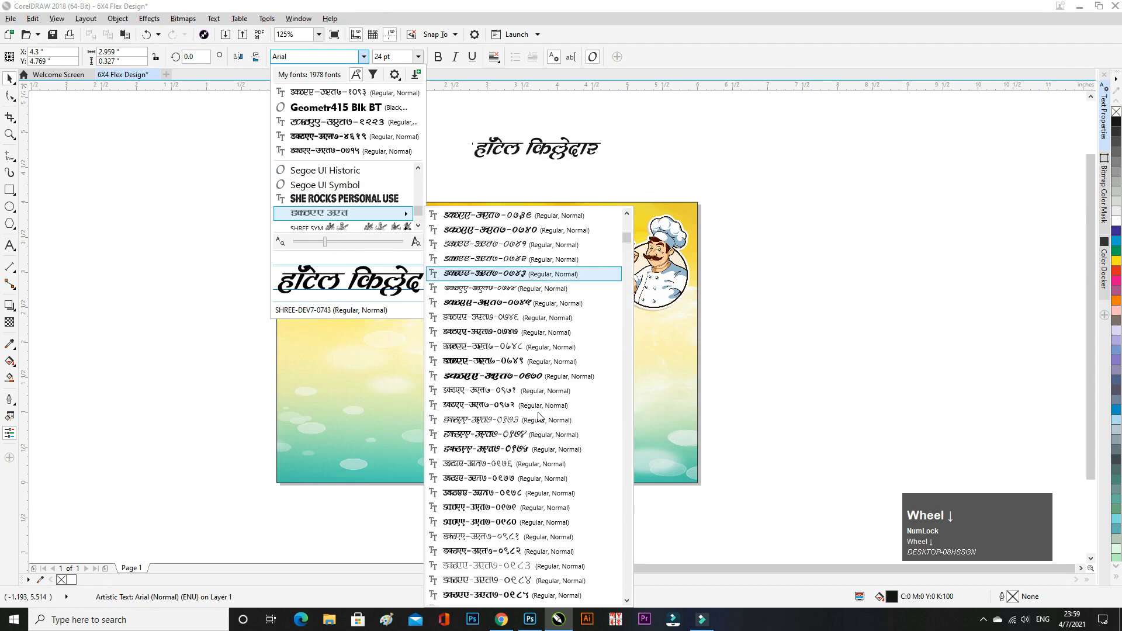
scroll(538, 415, down, 3)
scroll(538, 415, down, 7)
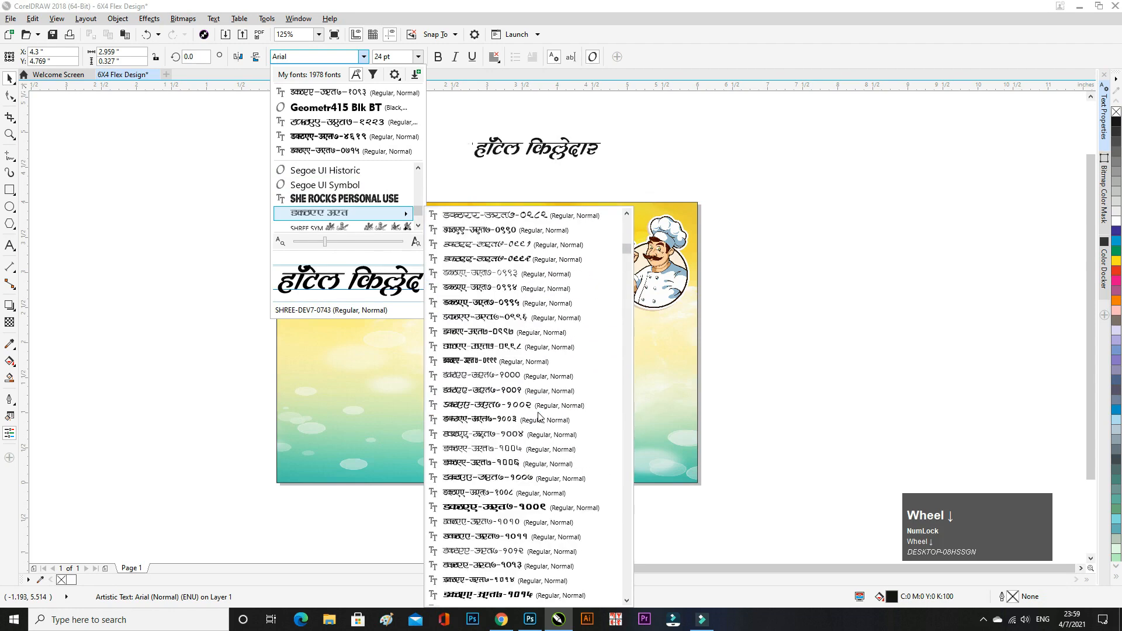
click(628, 255)
drag(627, 256, 626, 411)
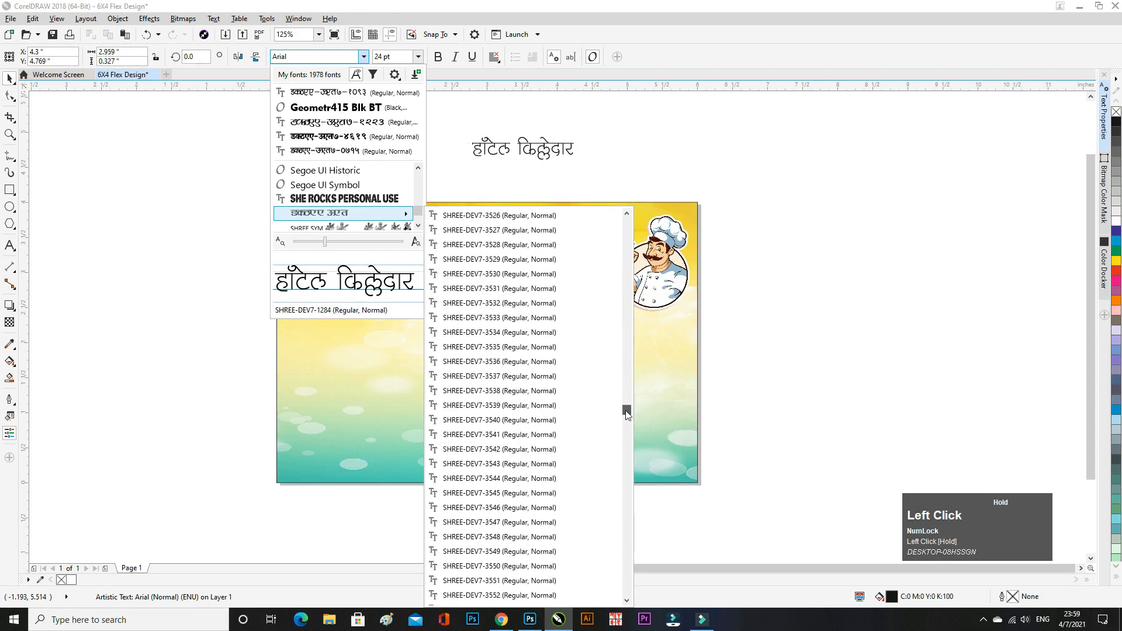
scroll(531, 319, up, 2)
scroll(519, 303, up, 12)
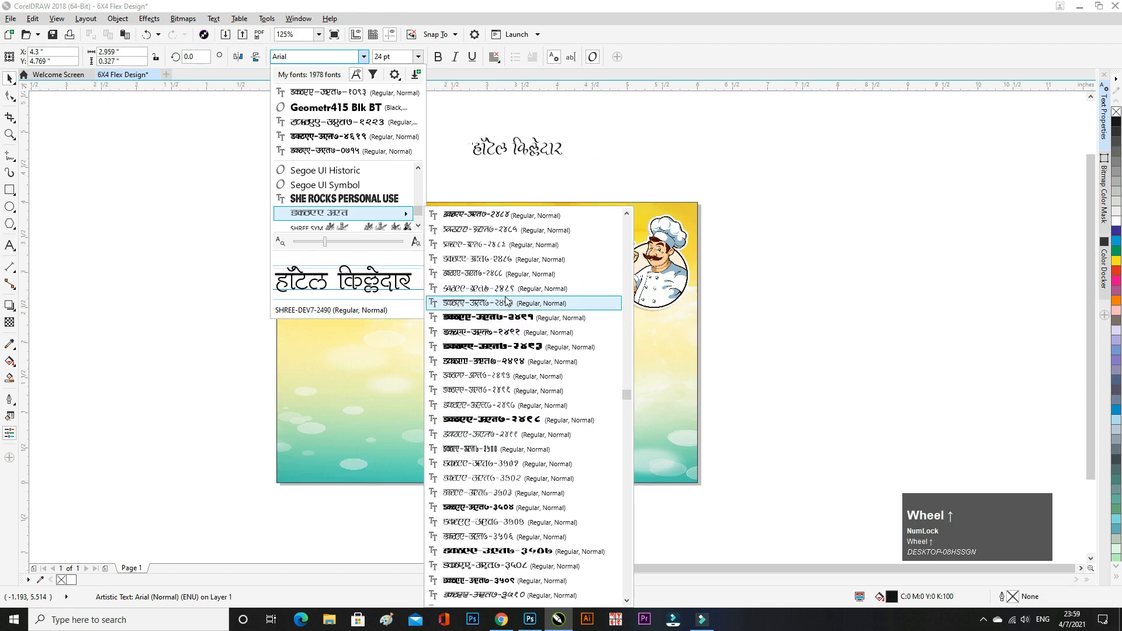
scroll(503, 310, up, 1)
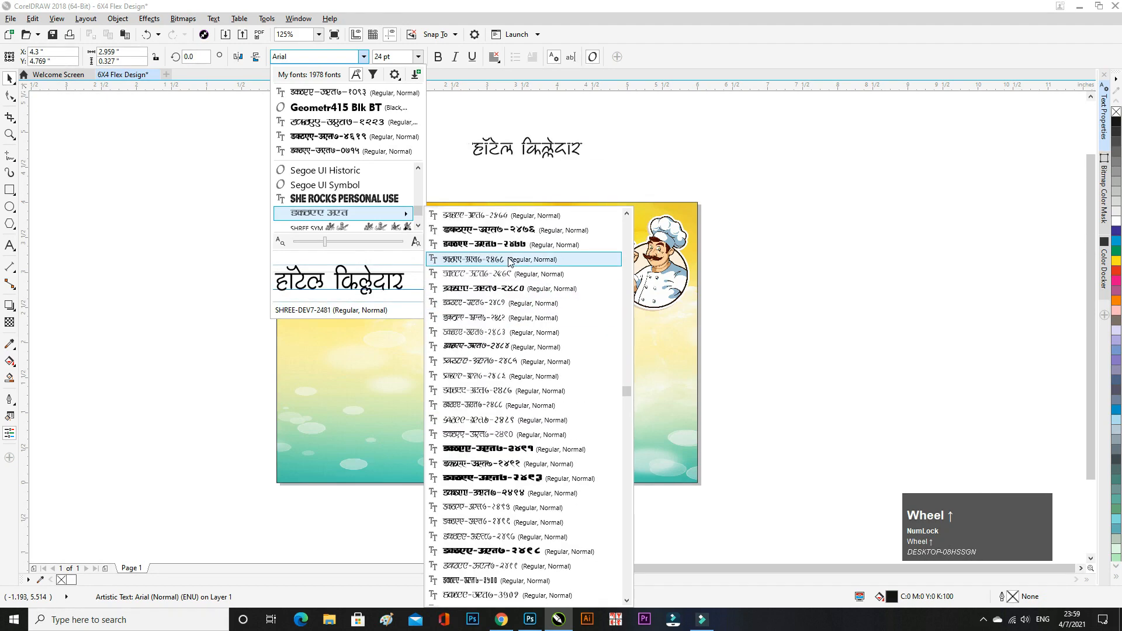
click(537, 234)
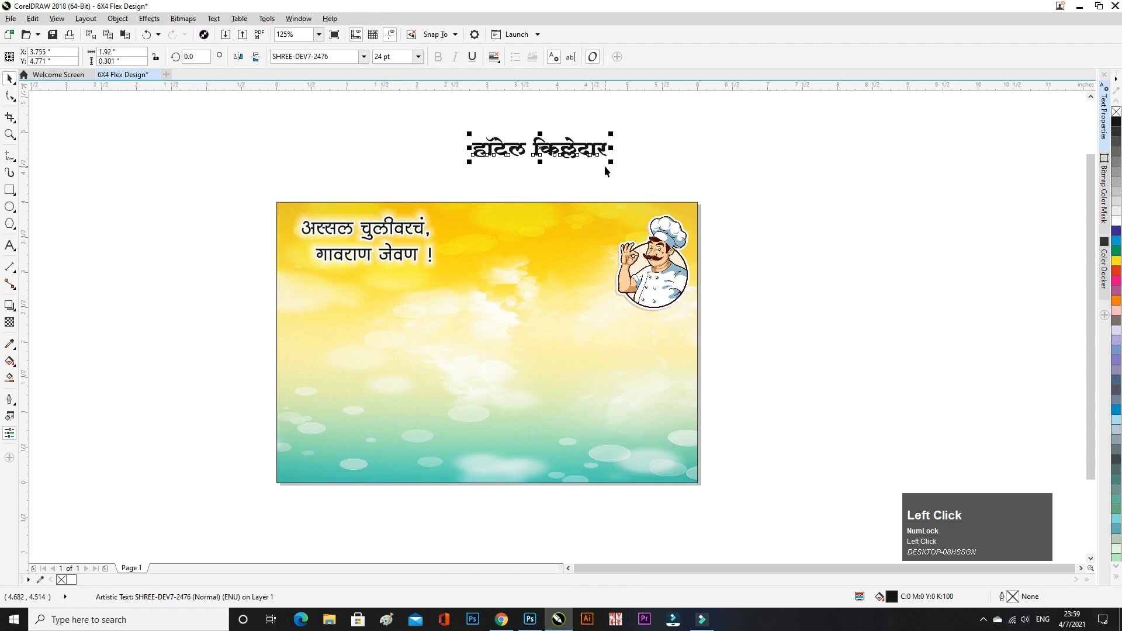
- Enlarge the title to about 60 pt, place it below the slogan, and fill it pink
drag(613, 162, 669, 173)
click(570, 157)
drag(566, 155, 442, 323)
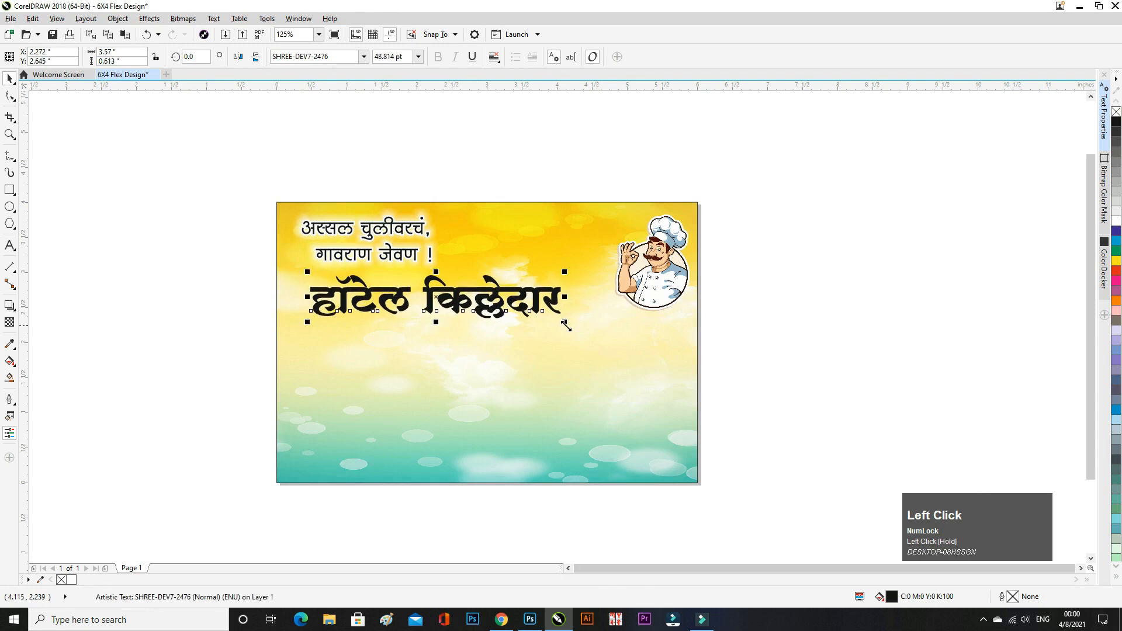
drag(566, 325, 626, 335)
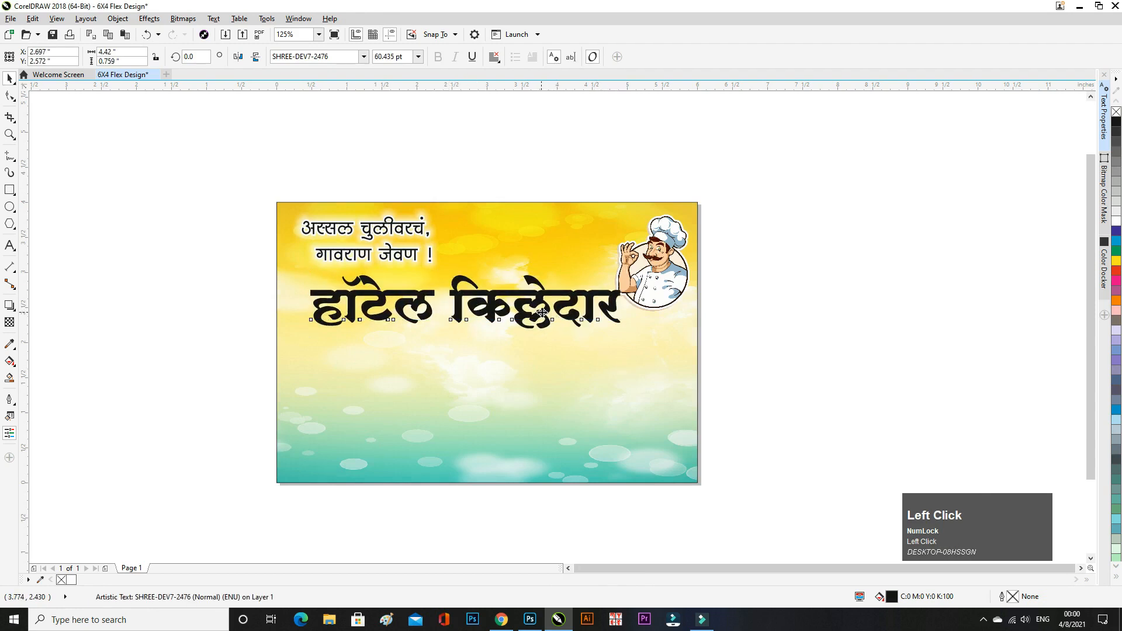
drag(541, 313, 533, 312)
click(1116, 281)
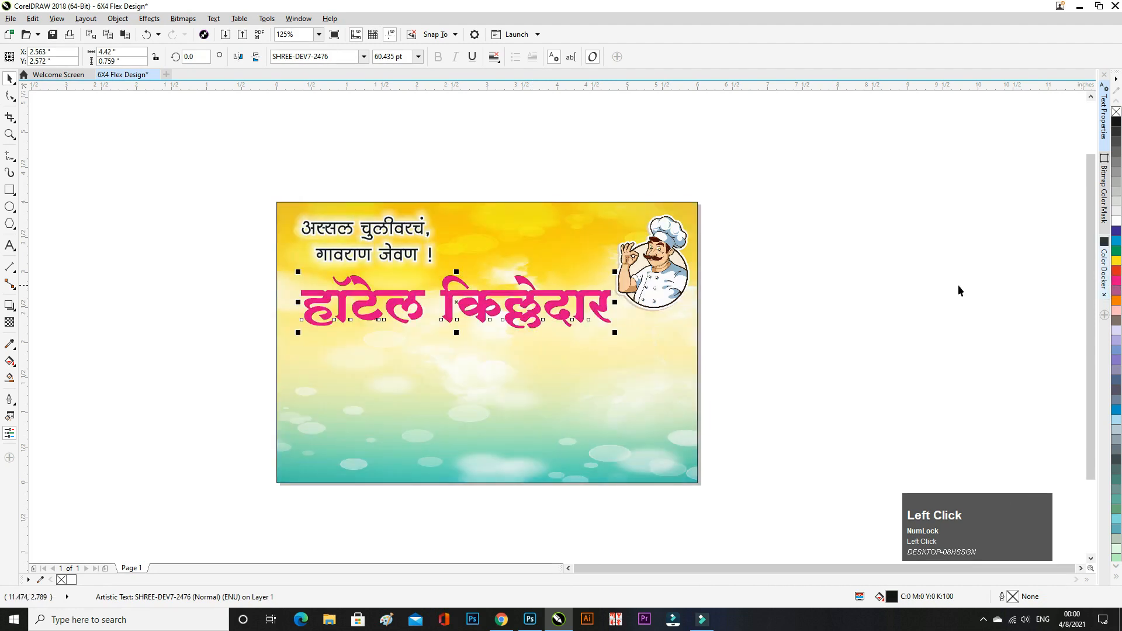
click(959, 288)
click(517, 303)
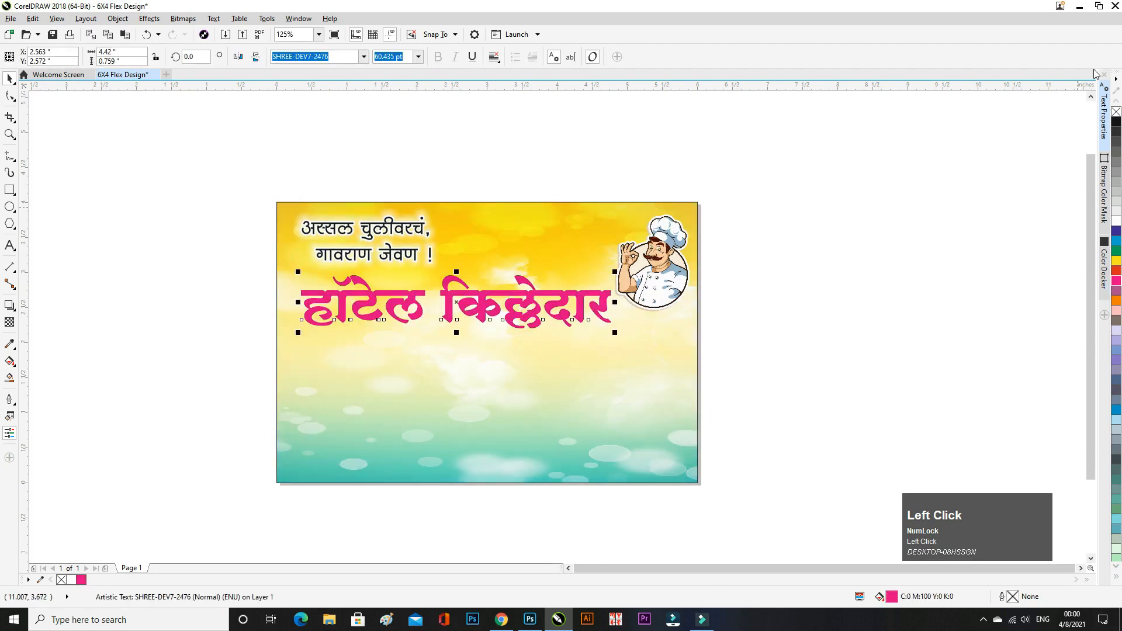
- Give the pink title a 4 pt white outline placed behind the fill
click(1104, 114)
click(1020, 209)
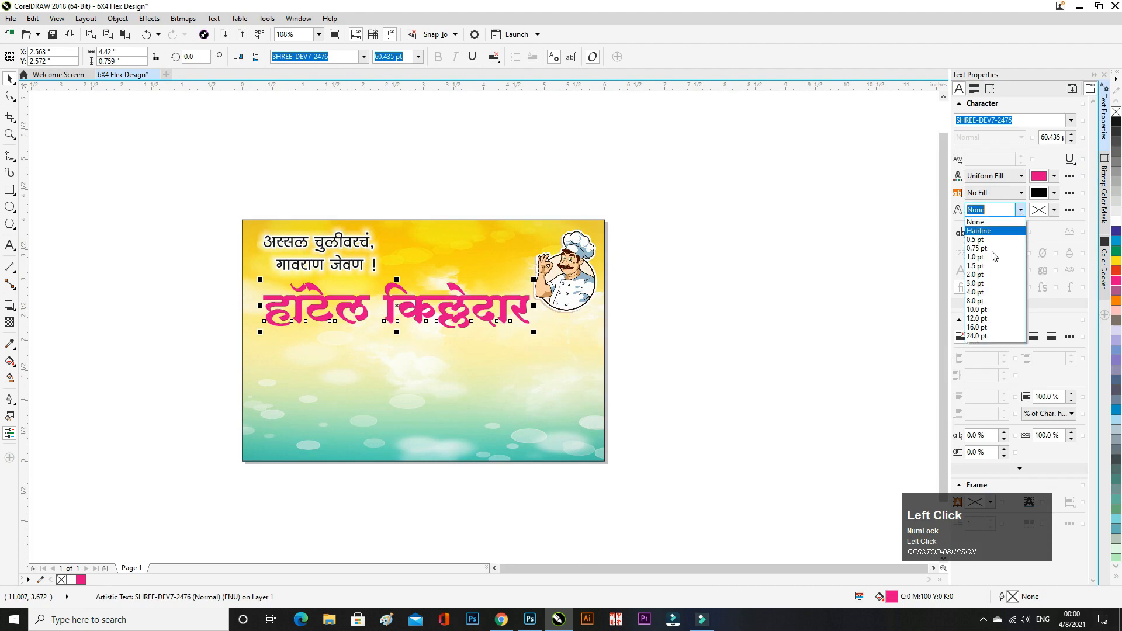
click(987, 294)
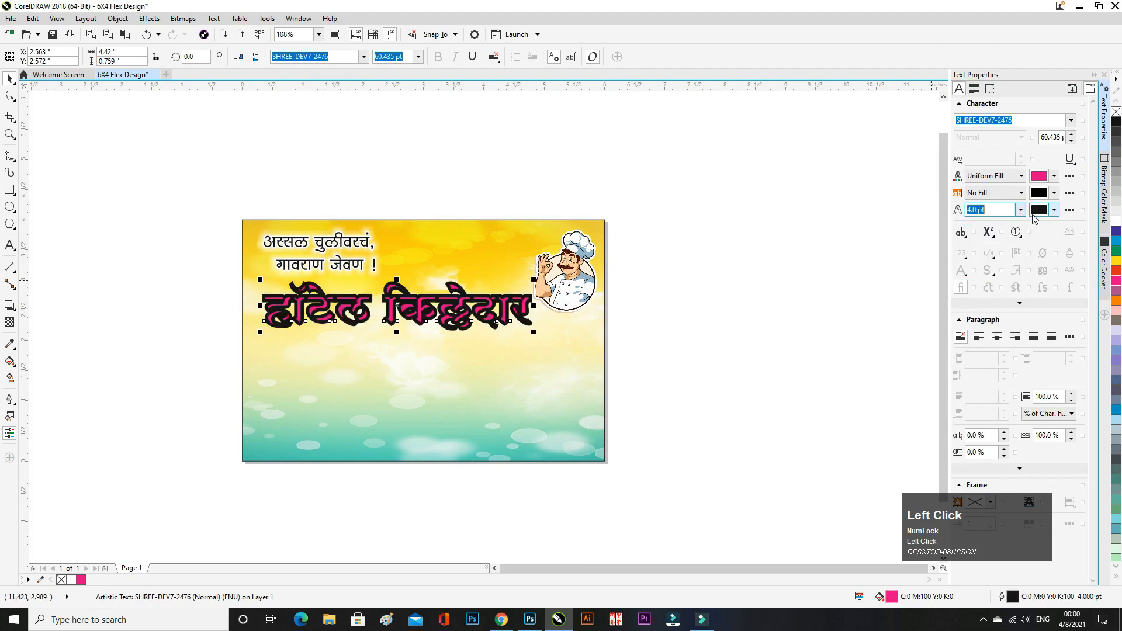
click(1036, 212)
drag(987, 283, 959, 259)
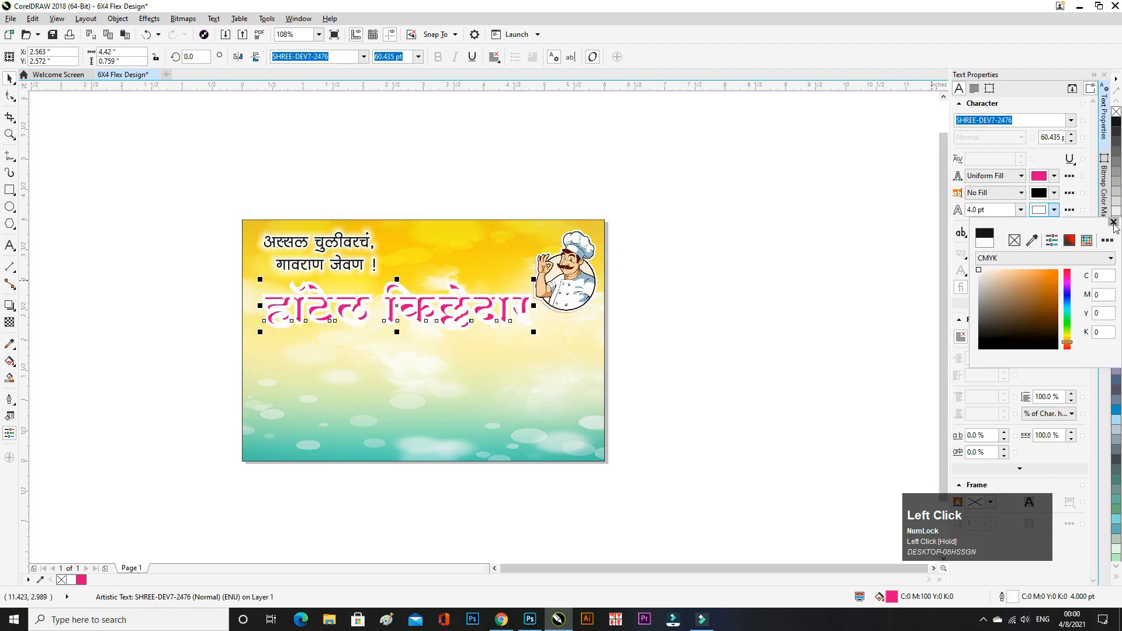
click(1114, 222)
click(1069, 209)
click(594, 381)
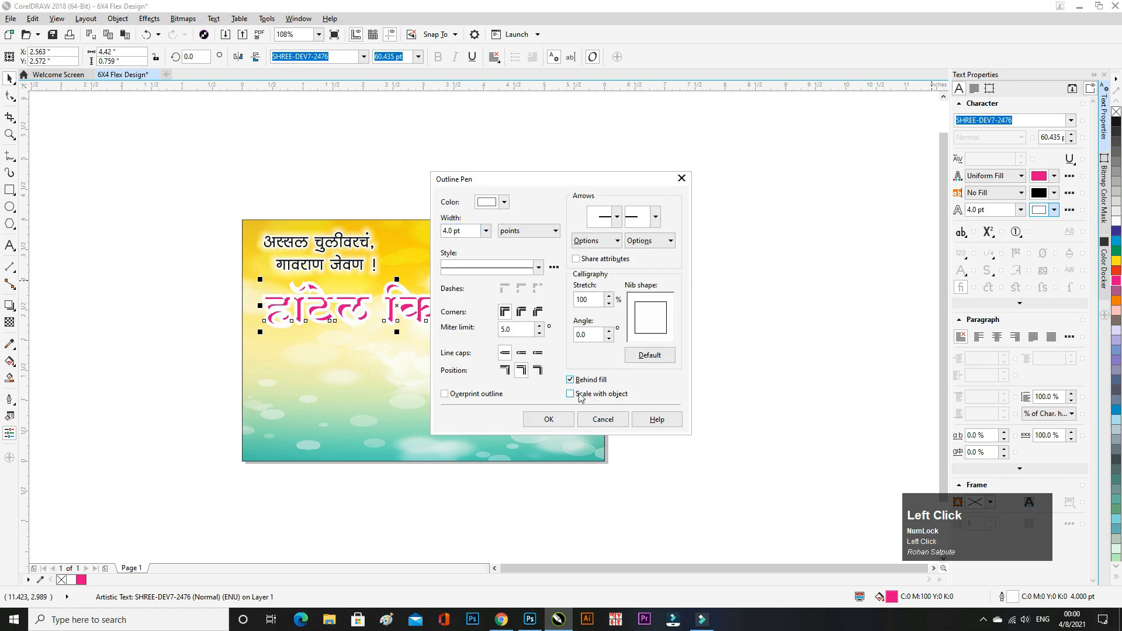
click(549, 419)
click(671, 368)
scroll(365, 328, up, 1)
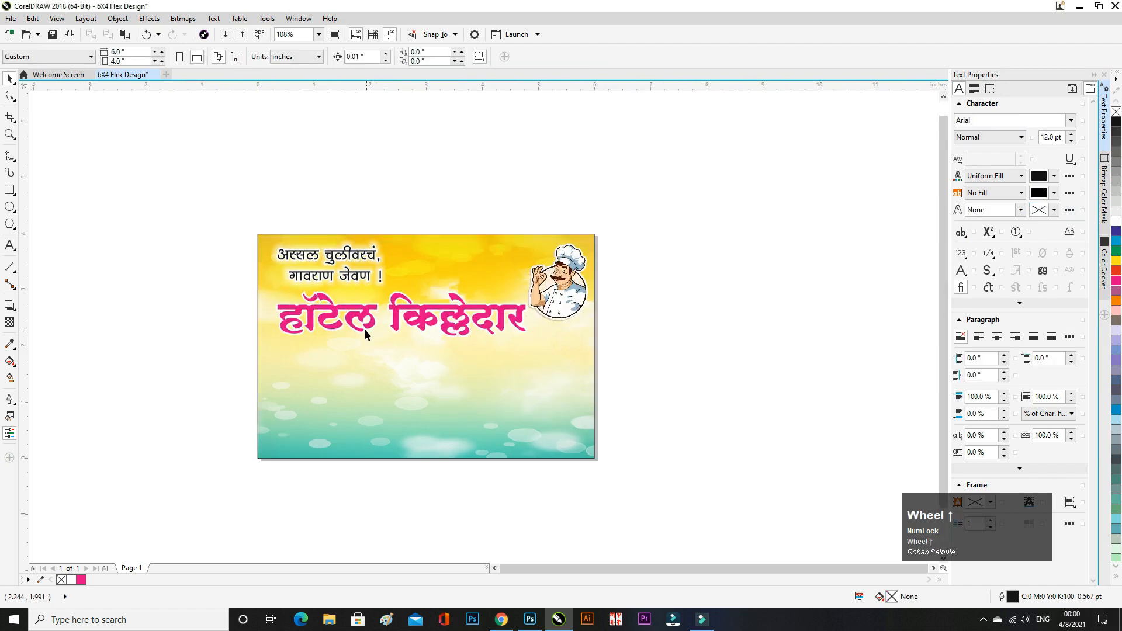
scroll(452, 314, up, 1)
click(477, 319)
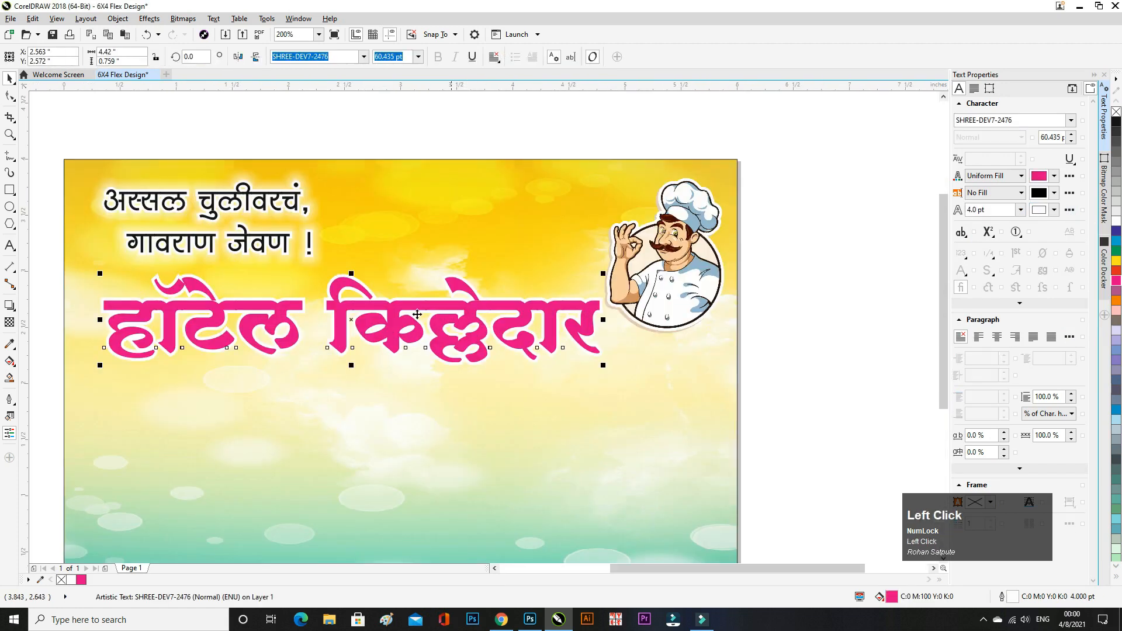
- Add a white drop shadow to the pink title with Normal merge, Outside feathering and opacity 64
click(10, 305)
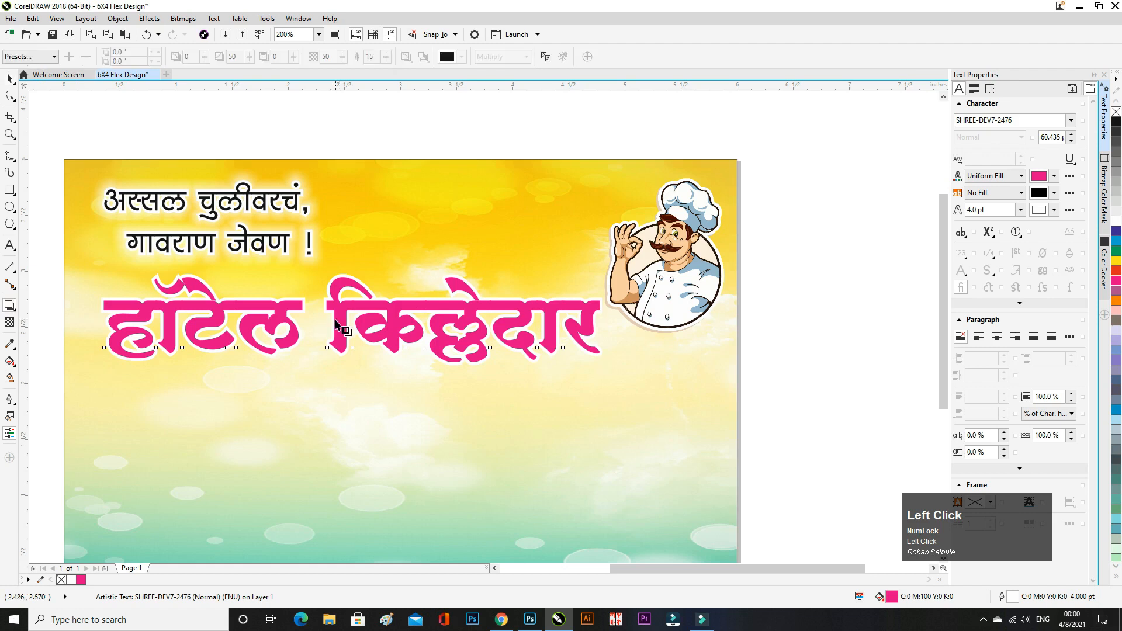
drag(351, 319, 602, 319)
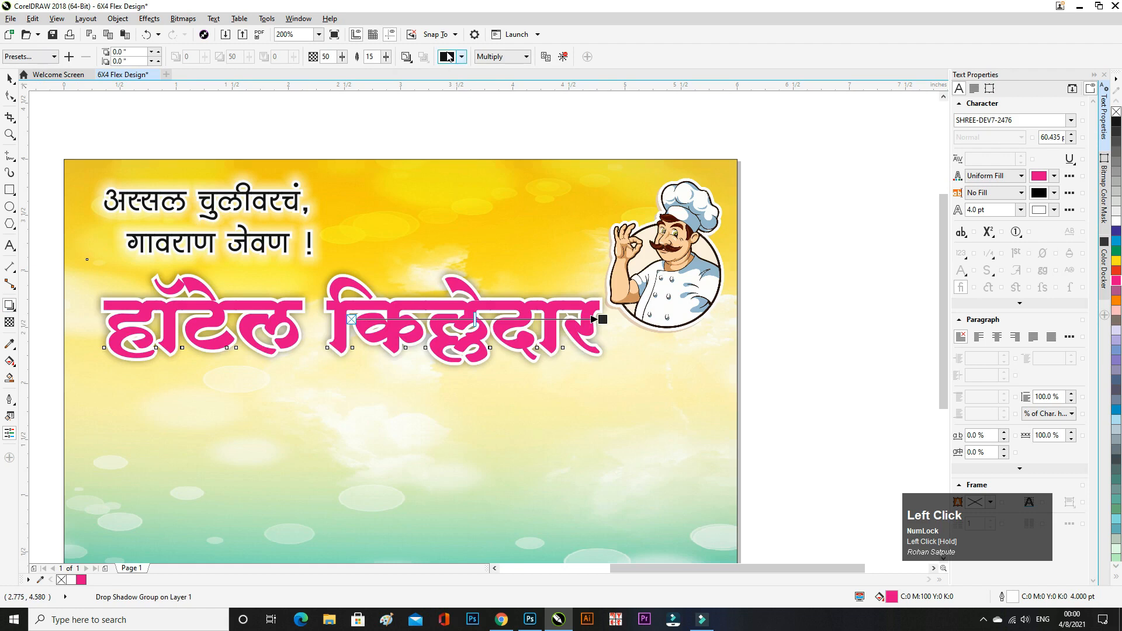
click(503, 56)
click(490, 68)
click(448, 56)
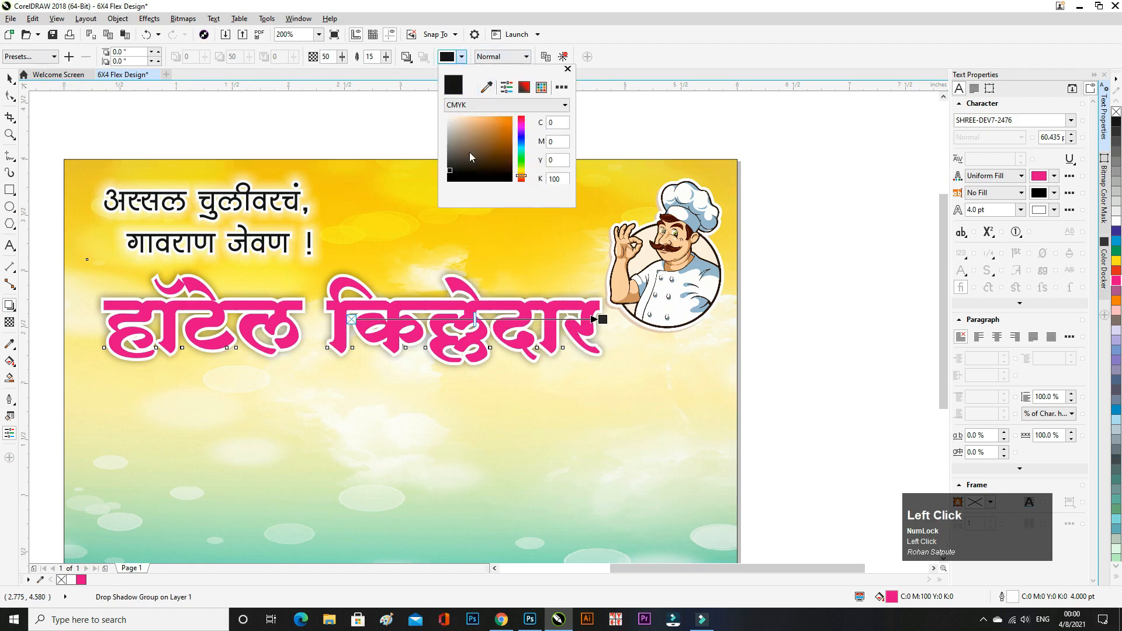
click(572, 72)
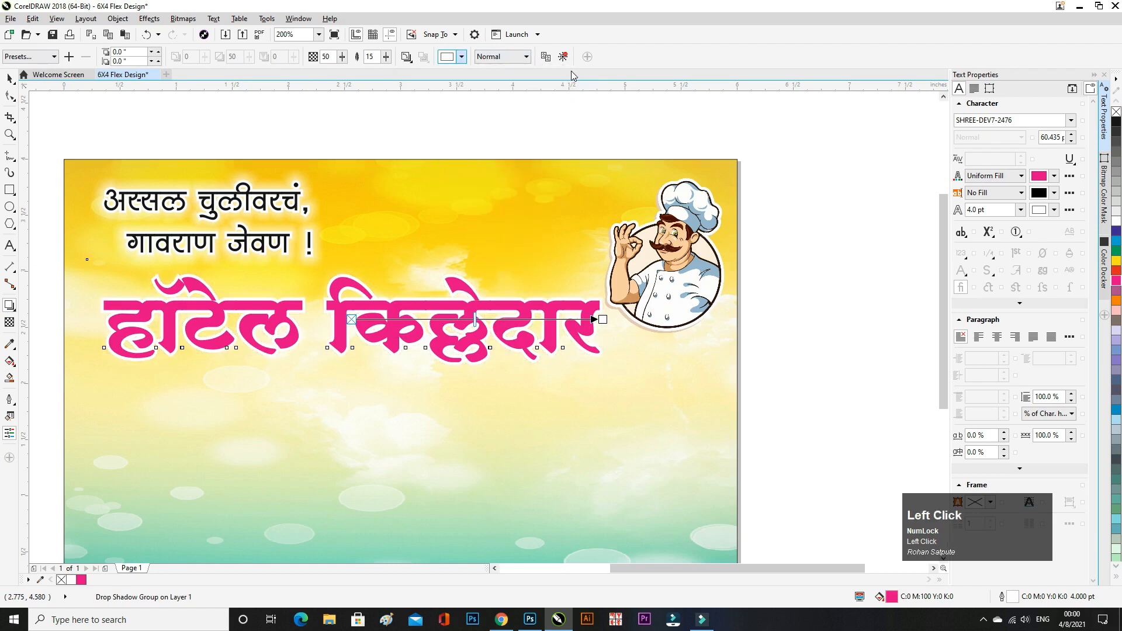
click(400, 58)
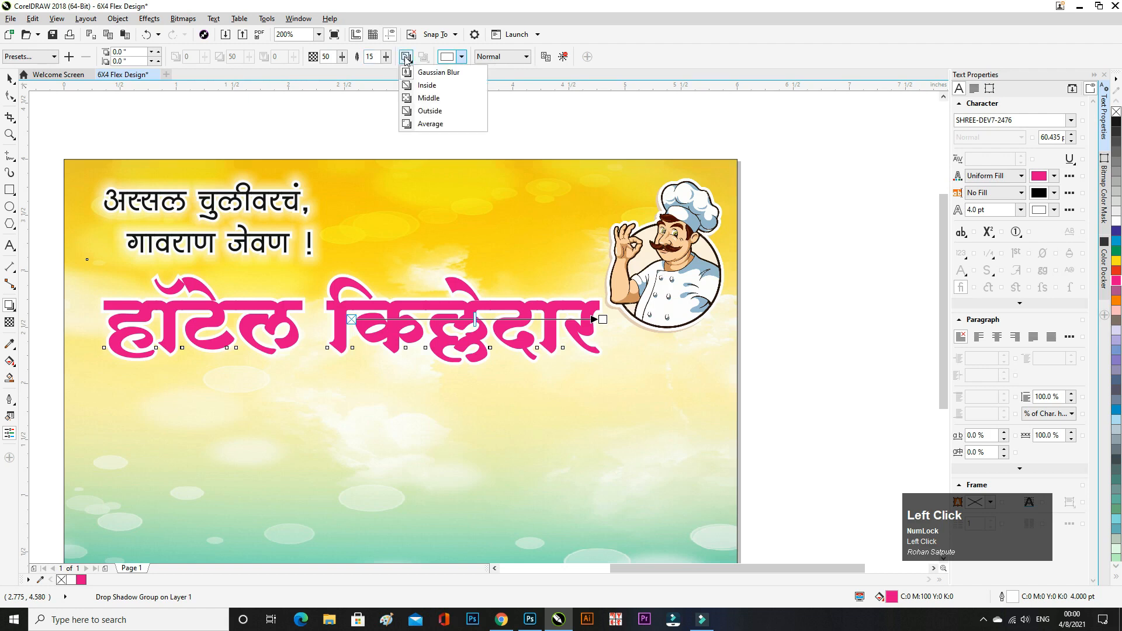
click(418, 111)
mouse_move(343, 57)
mouse_down()
mouse_move(342, 69)
mouse_move(353, 63)
mouse_up()
click(344, 57)
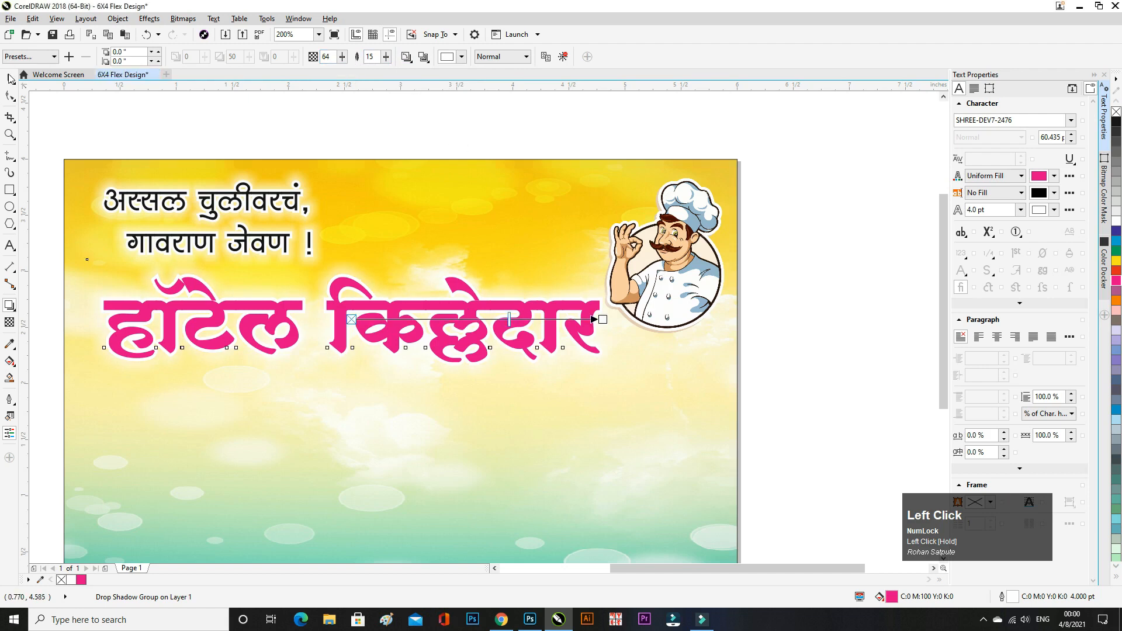
click(9, 79)
scroll(503, 243, down, 2)
- Shrink the pink headline slightly about its centre
click(454, 276)
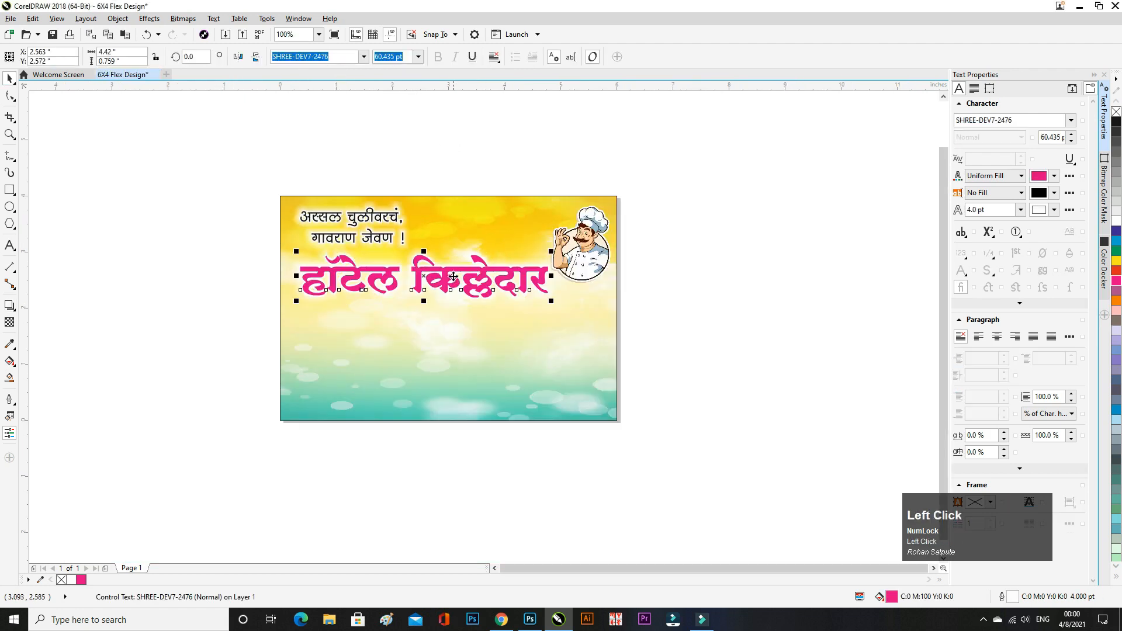
key(shift)
drag(553, 252, 544, 254)
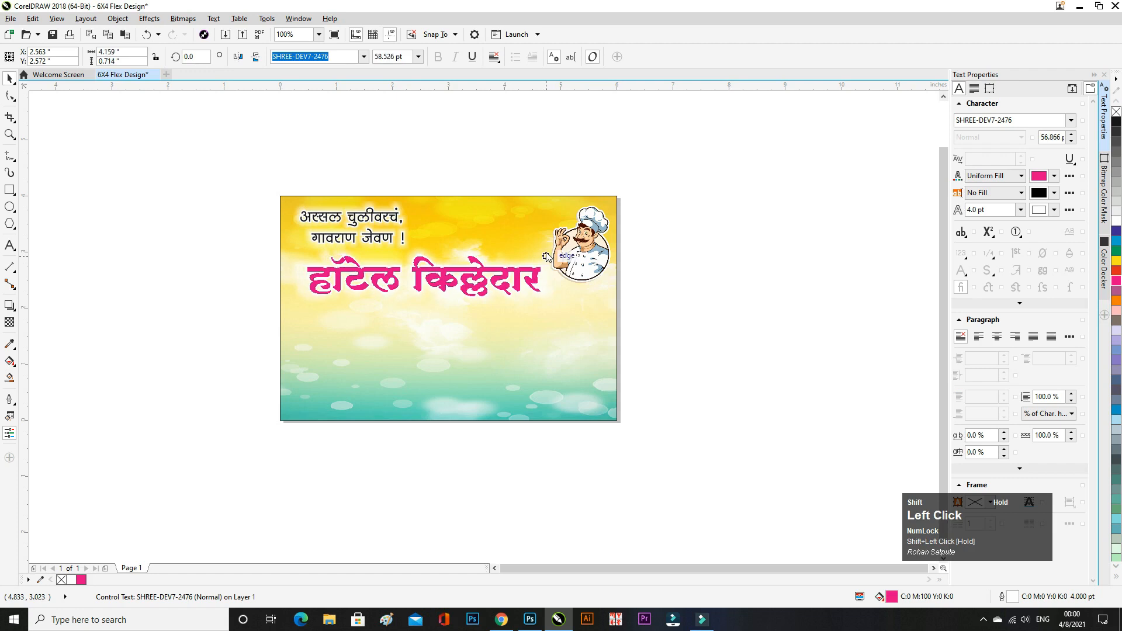
click(341, 192)
scroll(331, 243, down, 1)
- Reduce the two-line Marathi tagline's line spacing to 92%
click(328, 251)
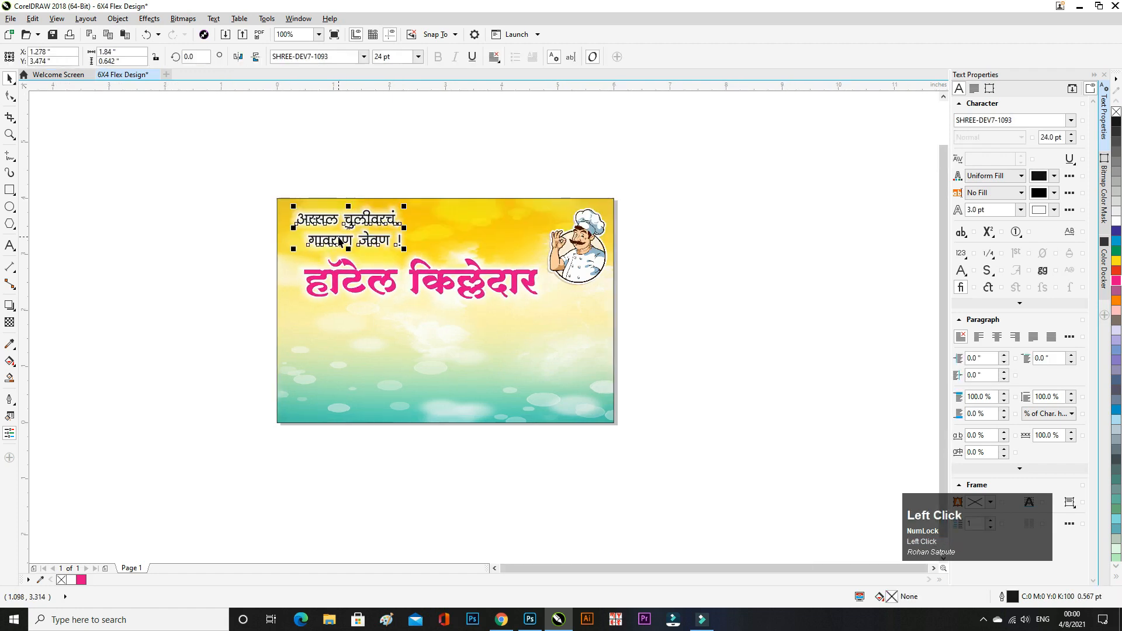
scroll(269, 223, up, 2)
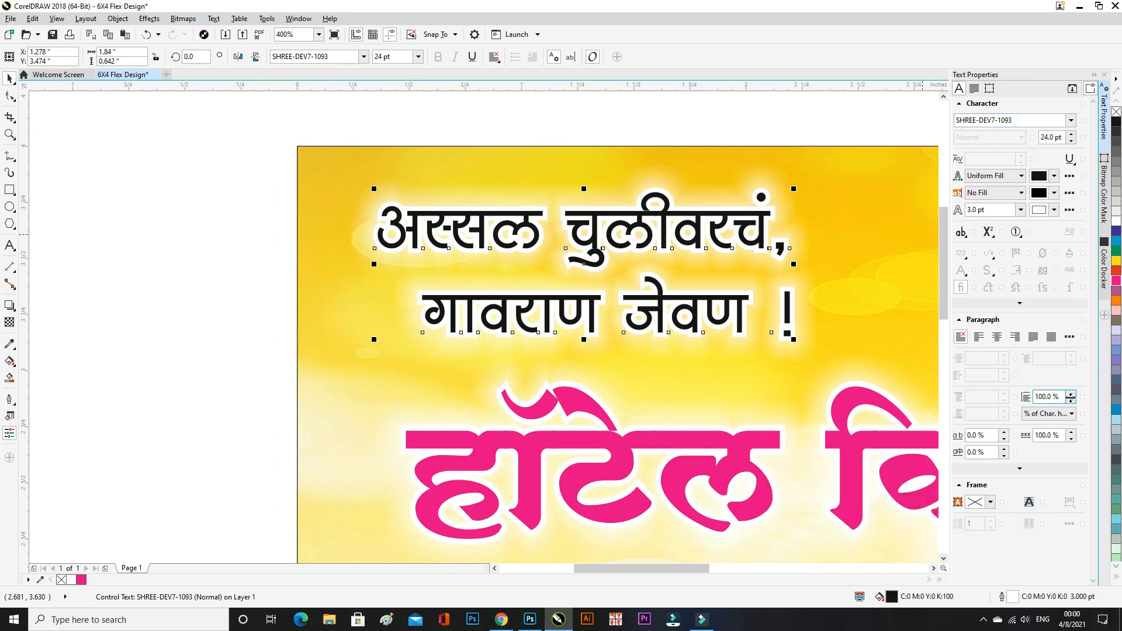
drag(1070, 399, 1074, 398)
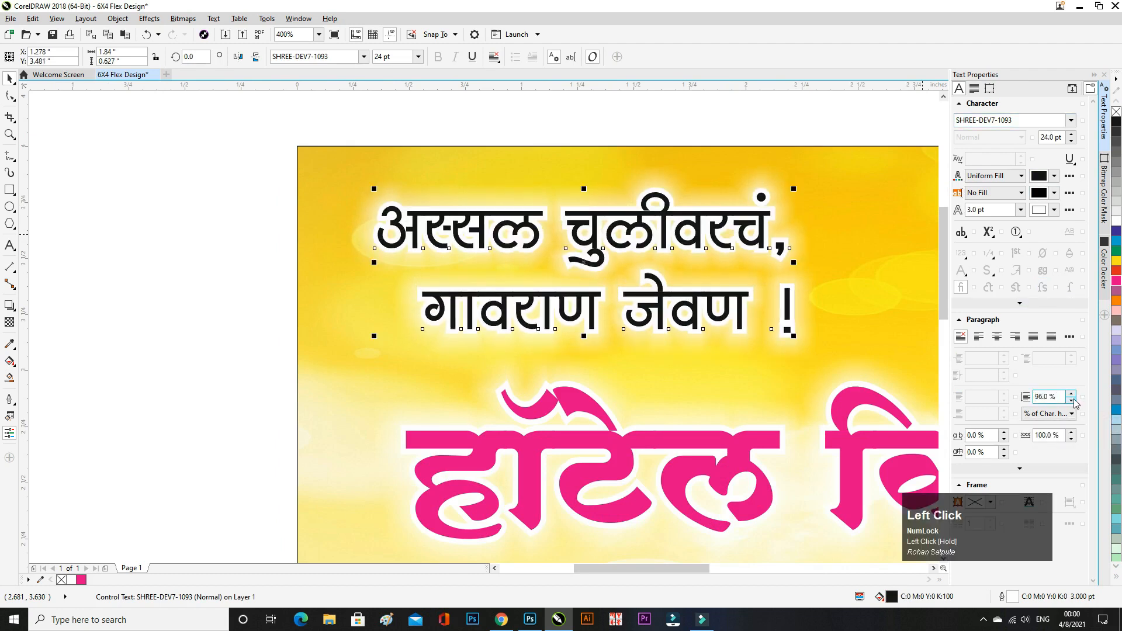
click(1073, 400)
click(1073, 400)
click(1074, 400)
click(1072, 399)
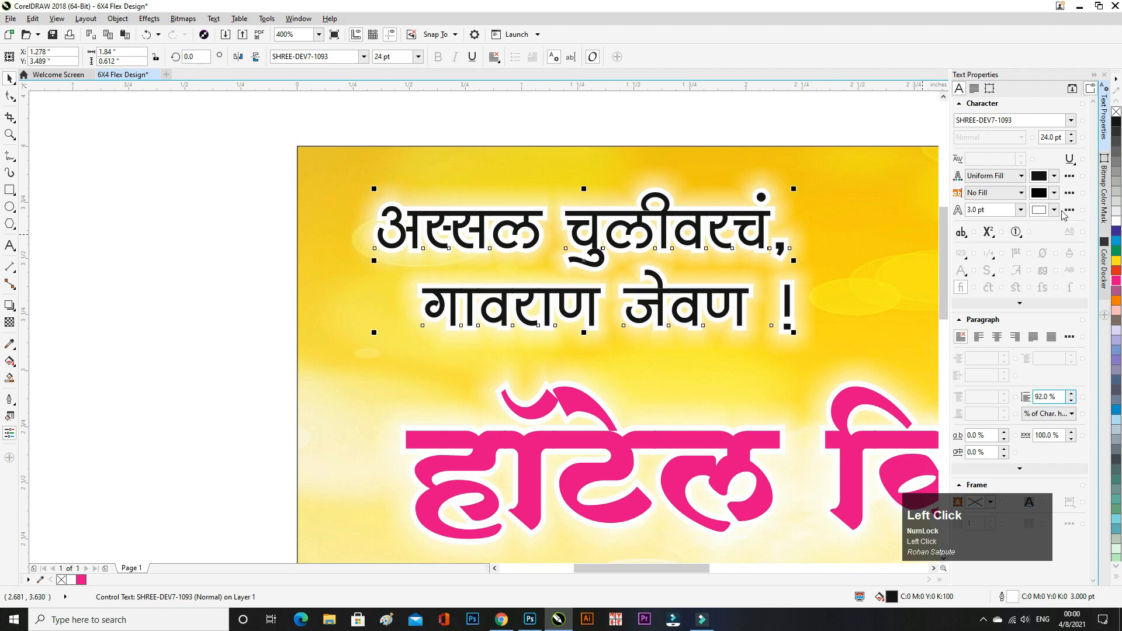
click(1093, 76)
- Scale the tagline down to about 21 pt and reposition it above the headline
drag(873, 189, 841, 198)
drag(709, 249, 654, 235)
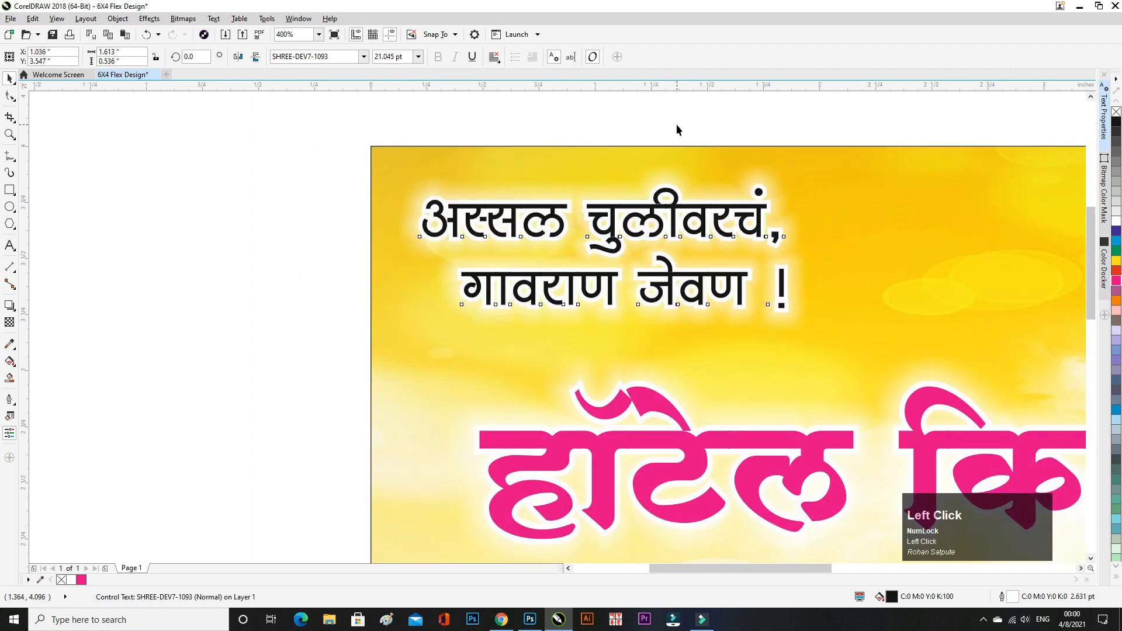
click(320, 260)
scroll(320, 260, down, 1)
drag(595, 239, 617, 240)
click(392, 257)
scroll(391, 257, up, 3)
scroll(340, 288, down, 4)
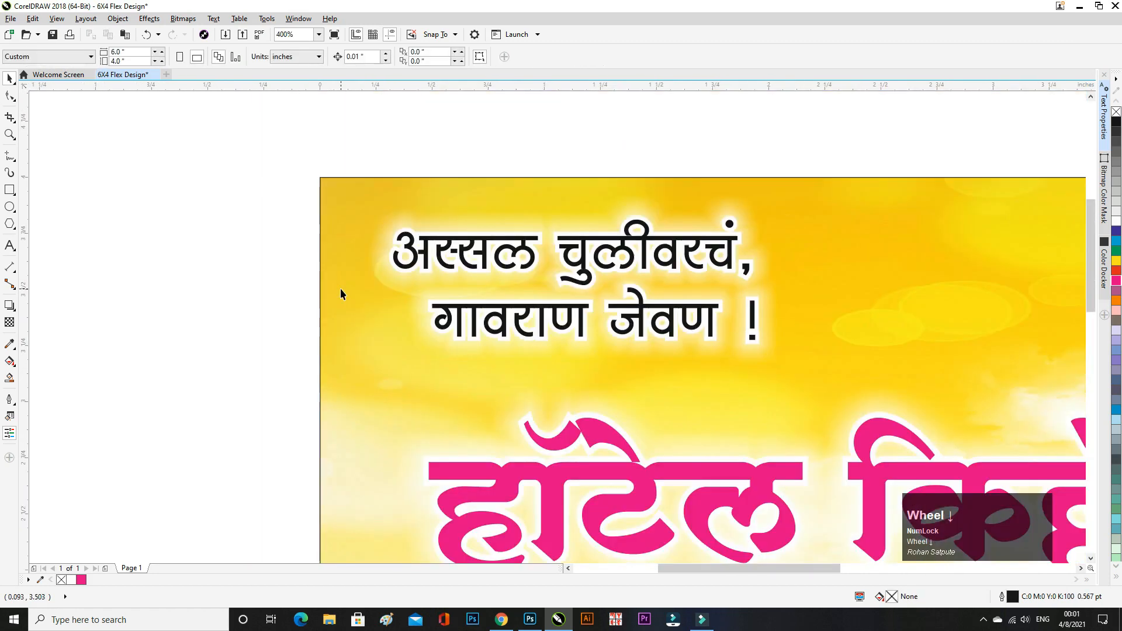
- Move the pink headline up-left and enlarge it slightly to about 60 pt
click(550, 381)
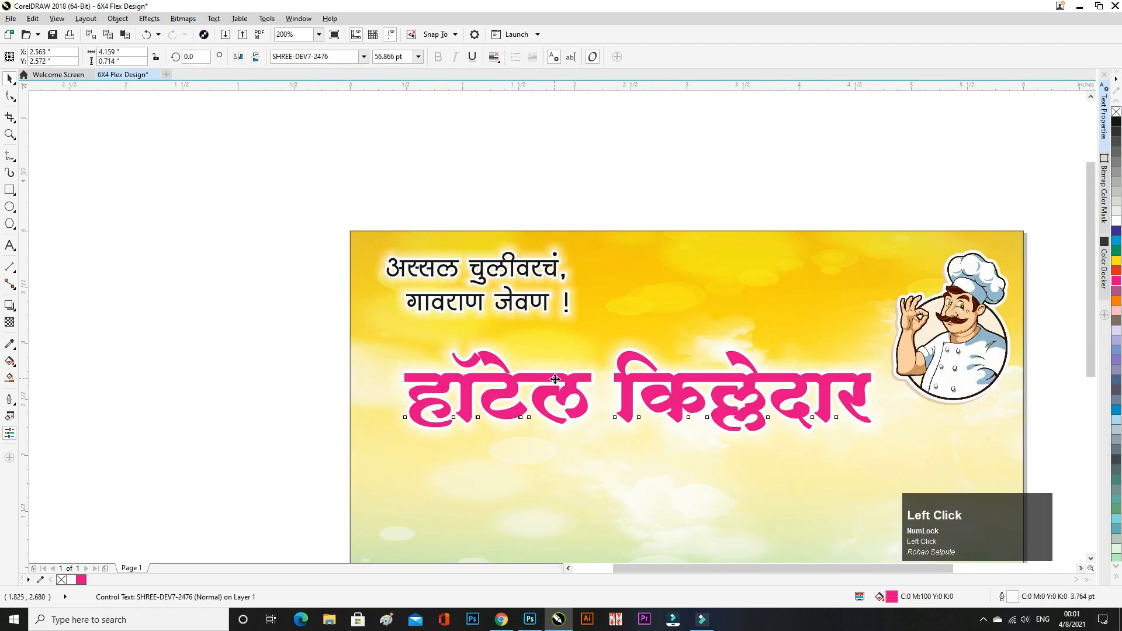
drag(554, 380, 536, 360)
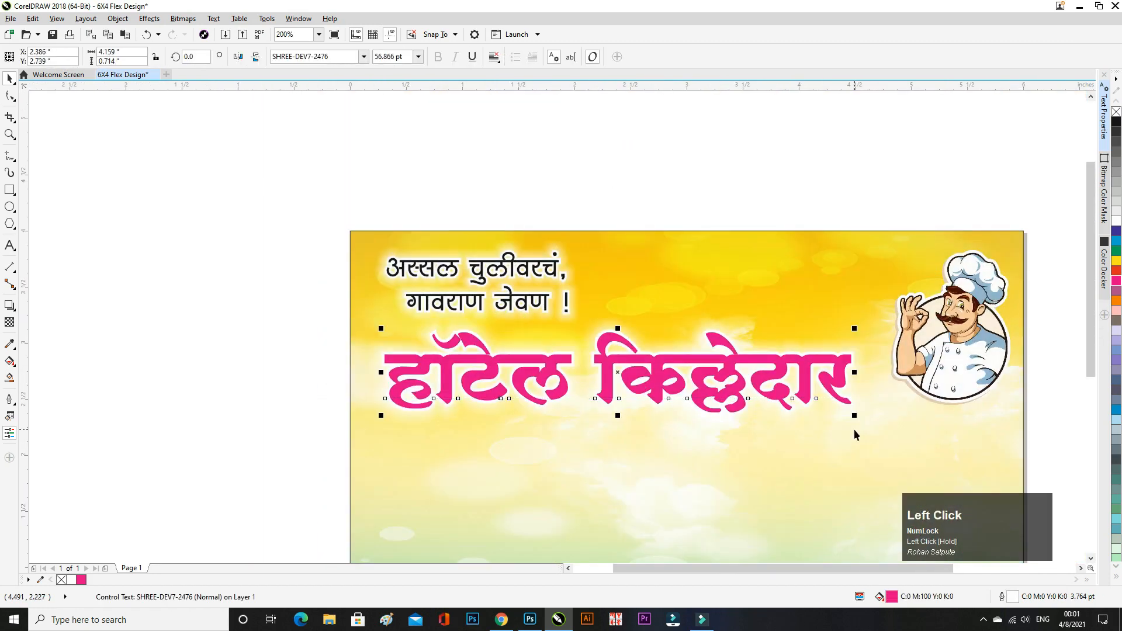
drag(858, 418, 881, 421)
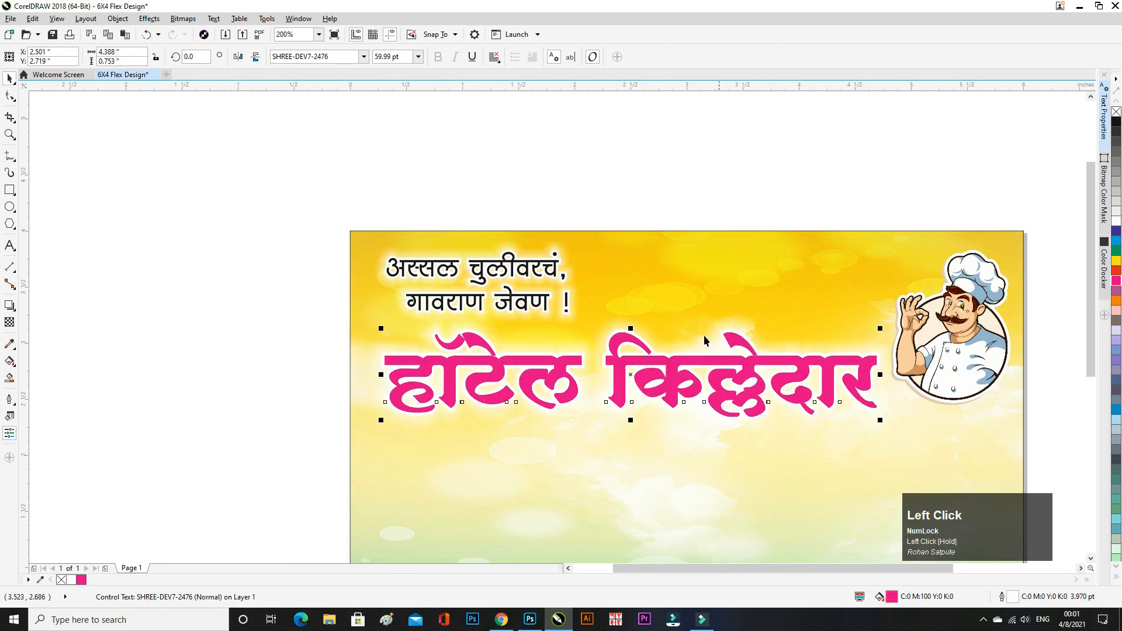
click(623, 185)
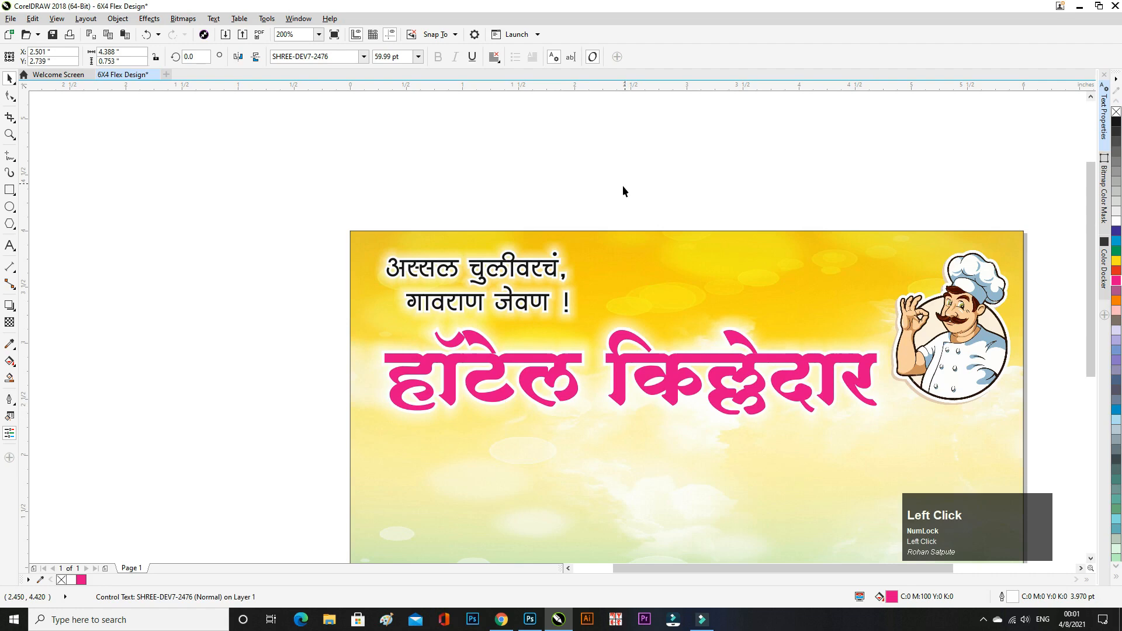
- Nudge the two-line tagline slightly up and to the left
click(524, 301)
drag(525, 301, 522, 298)
click(568, 202)
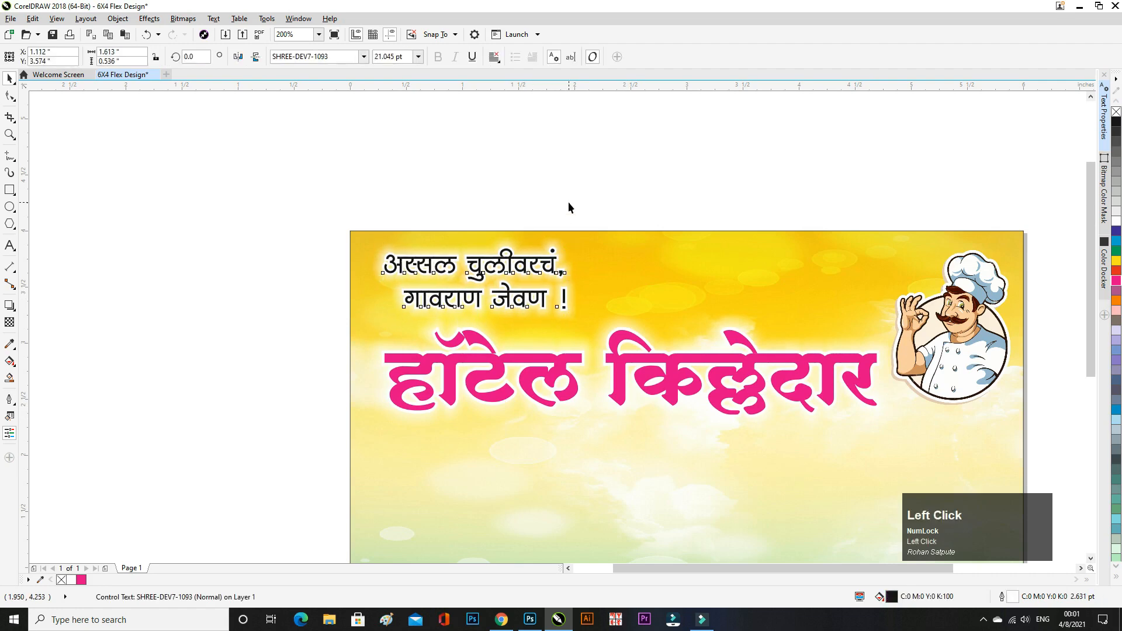
scroll(398, 264, down, 1)
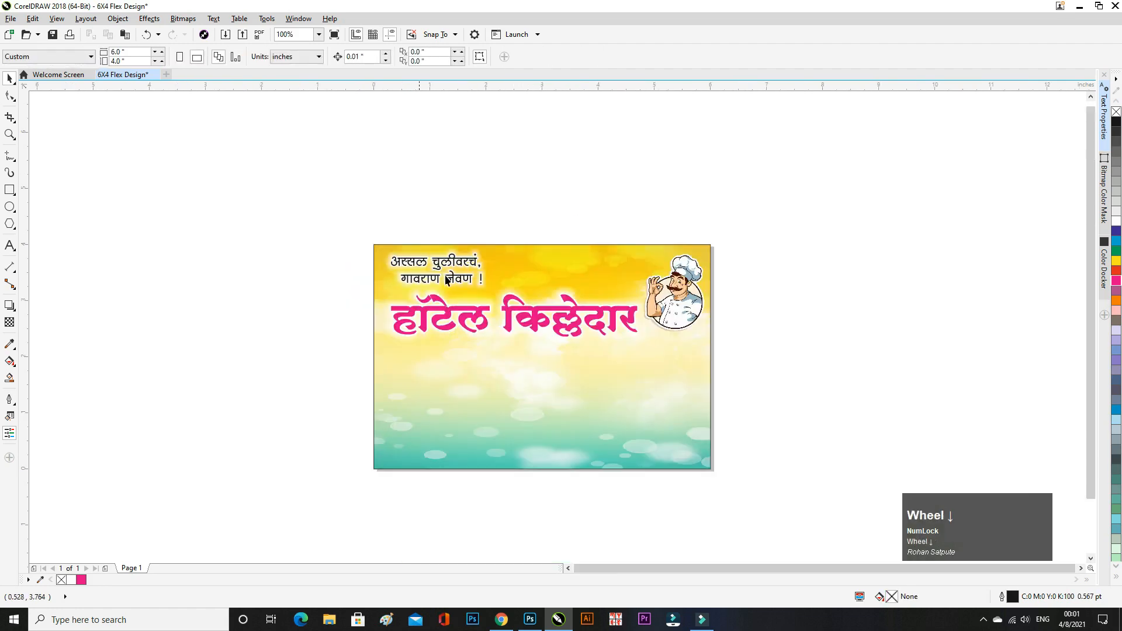
- Nudge the chef image to the right with the arrow key
click(681, 302)
scroll(681, 302, up, 1)
key(Right)
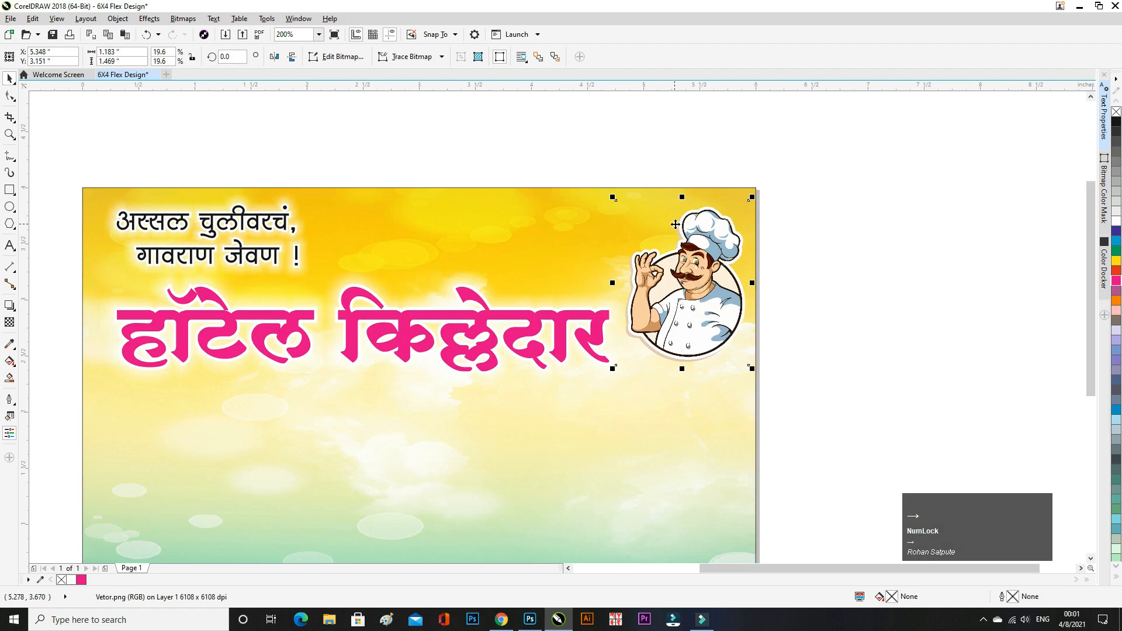
click(822, 282)
scroll(822, 282, down, 3)
scroll(822, 282, up, 1)
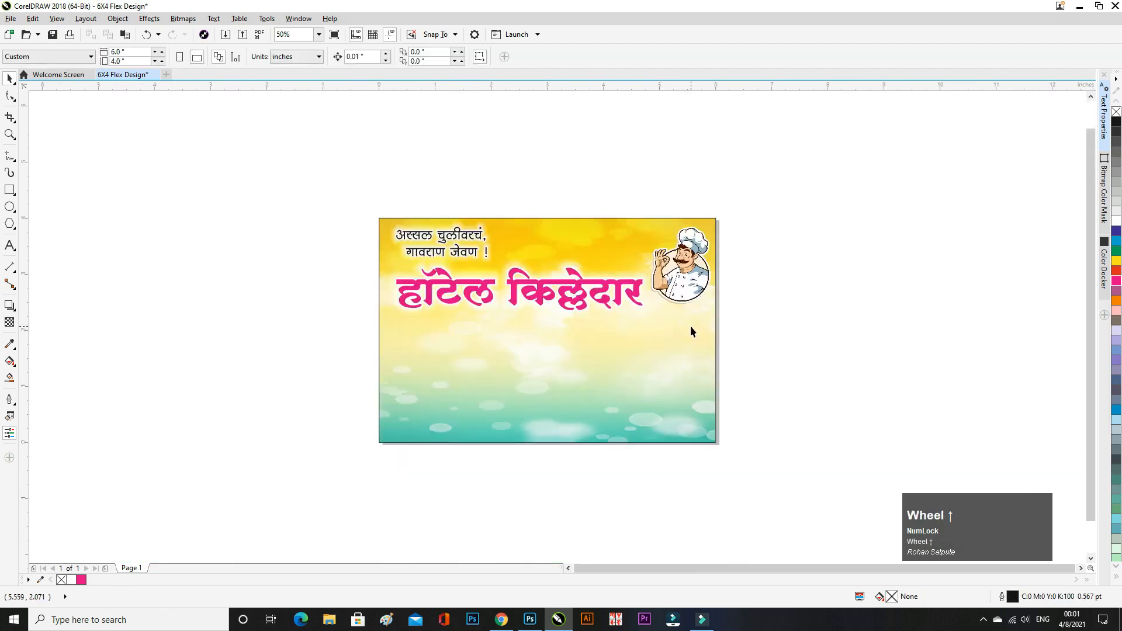
scroll(691, 331, up, 1)
scroll(624, 301, down, 1)
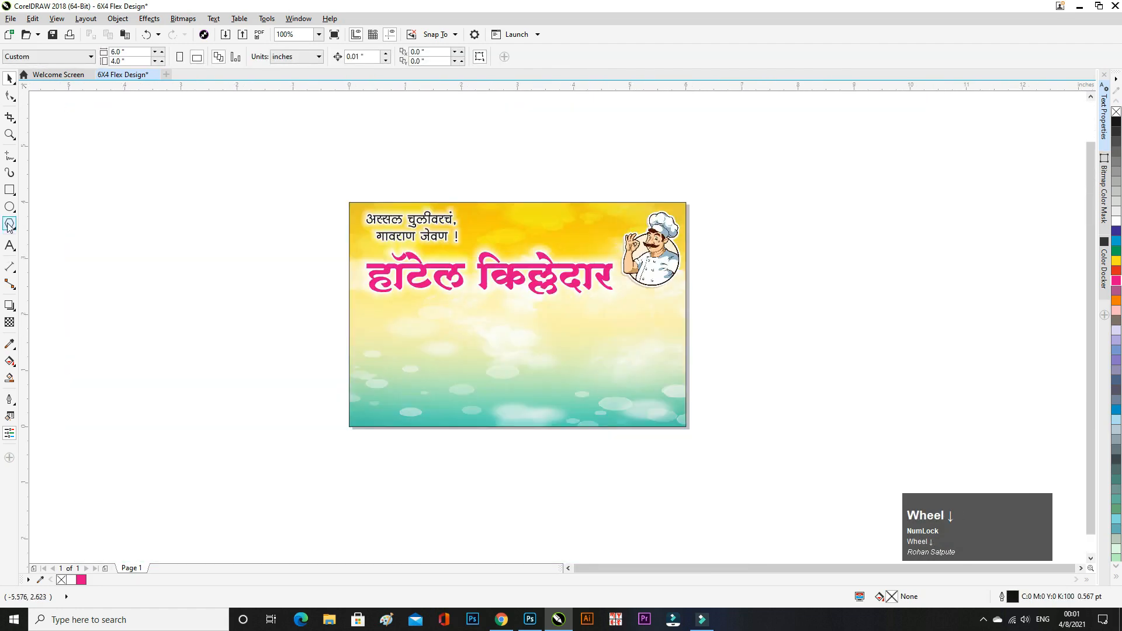
- Draw a full-width rectangle below the headline with a hairline outline
click(10, 190)
mouse_move(349, 297)
mouse_down()
mouse_move(384, 316)
mouse_move(621, 353)
mouse_move(685, 330)
mouse_up()
scroll(491, 305, up, 1)
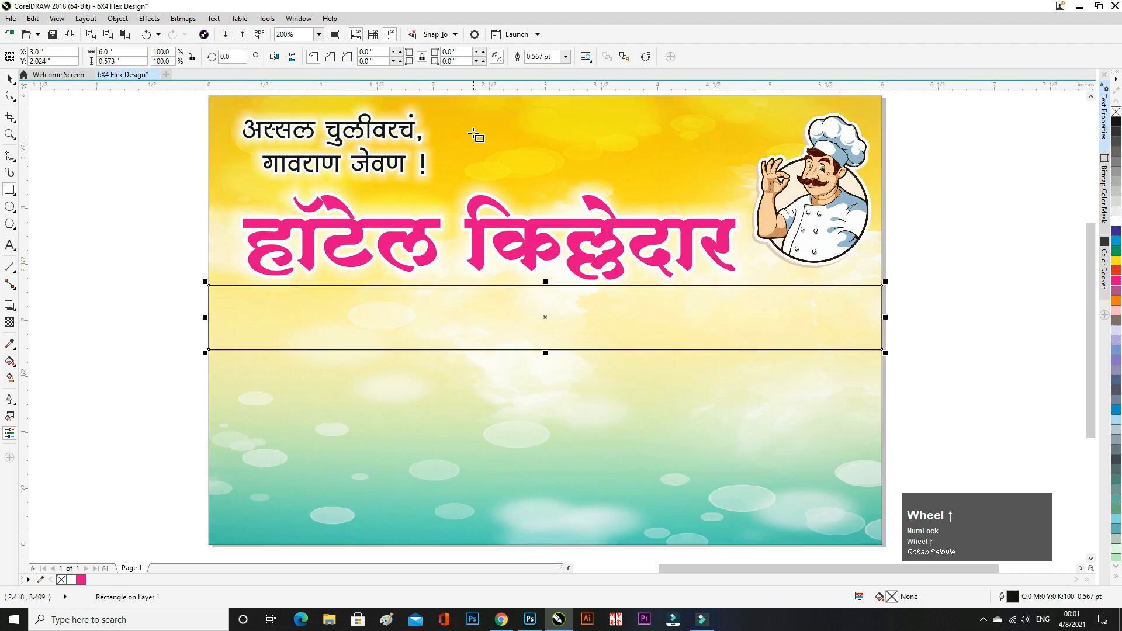
click(565, 57)
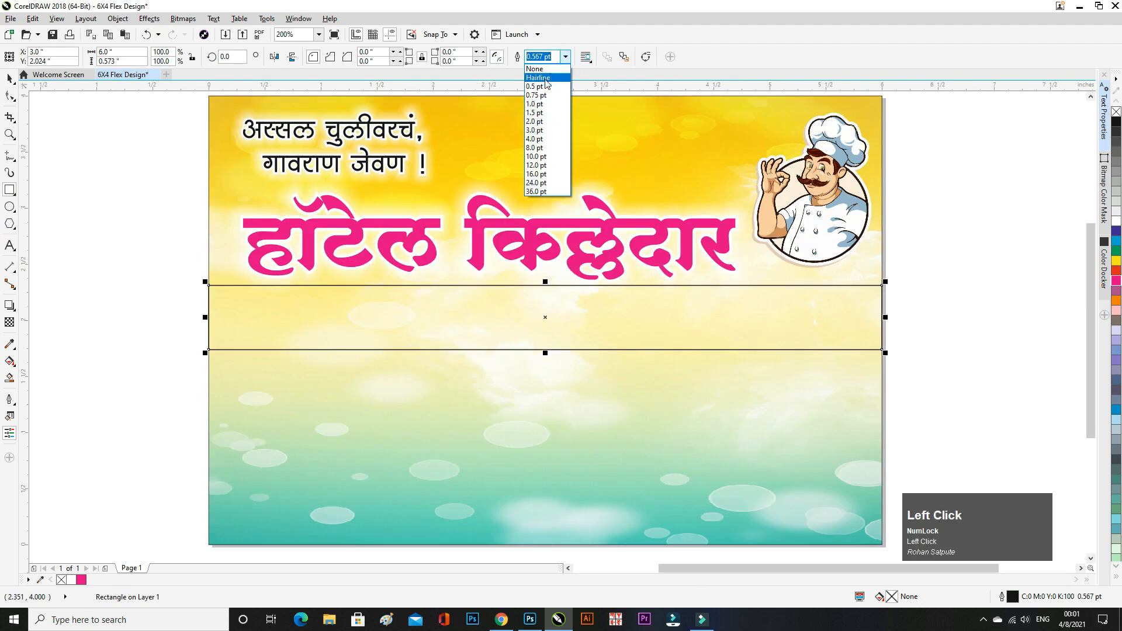
click(535, 75)
click(88, 144)
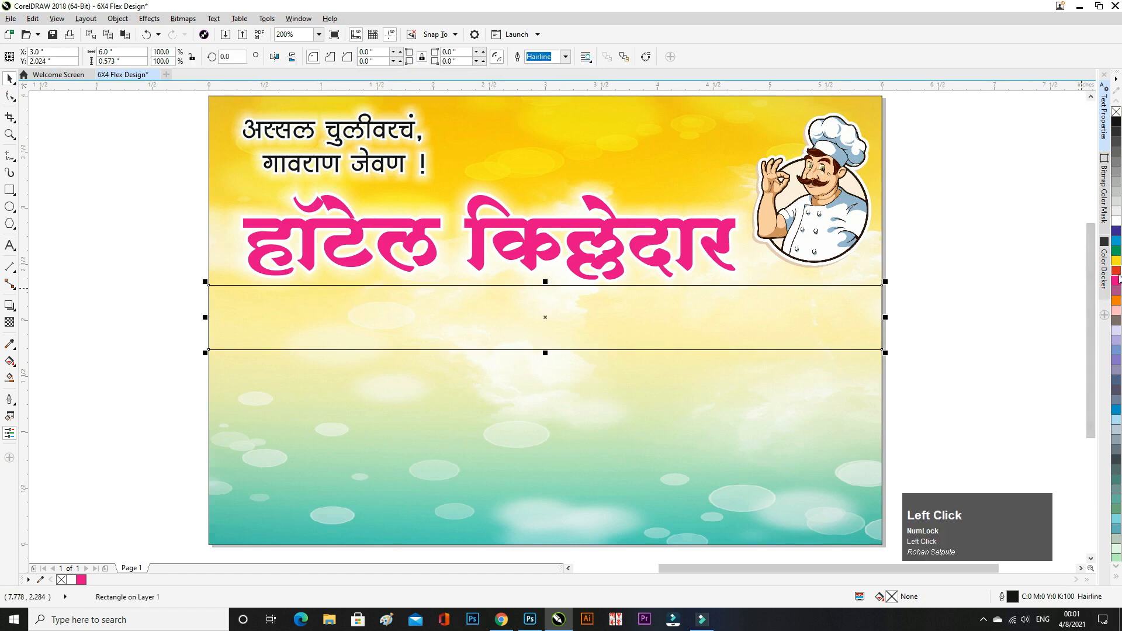
- Fill the band red, nudge it into position and reduce its height
click(1115, 271)
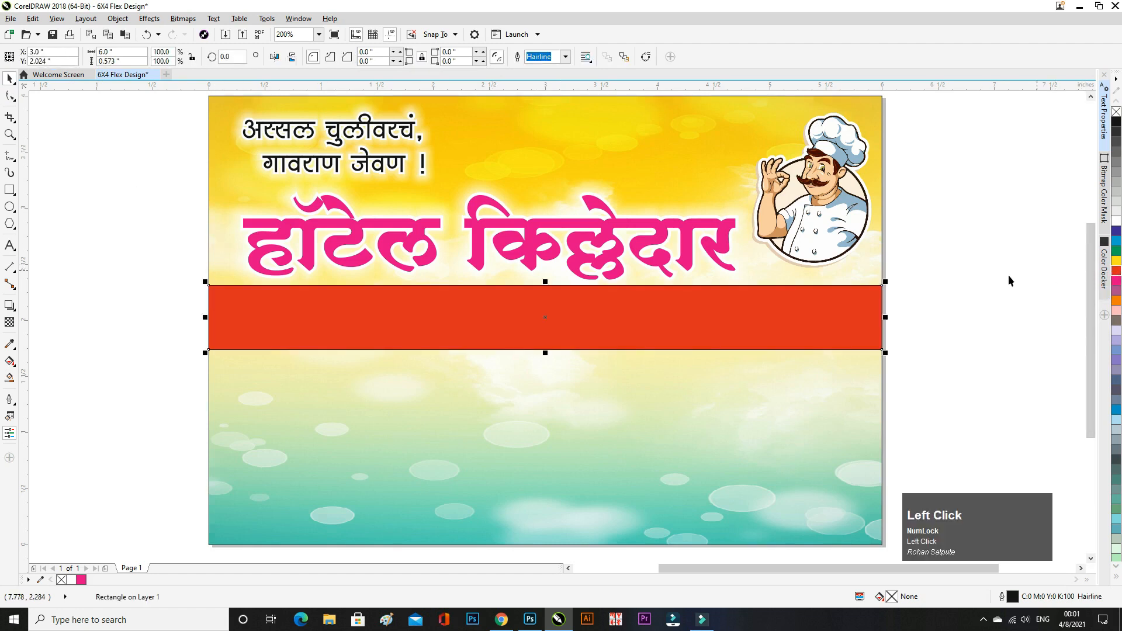
key(Down)
key(Down)
key(Down)
key(Down)
key(Down)
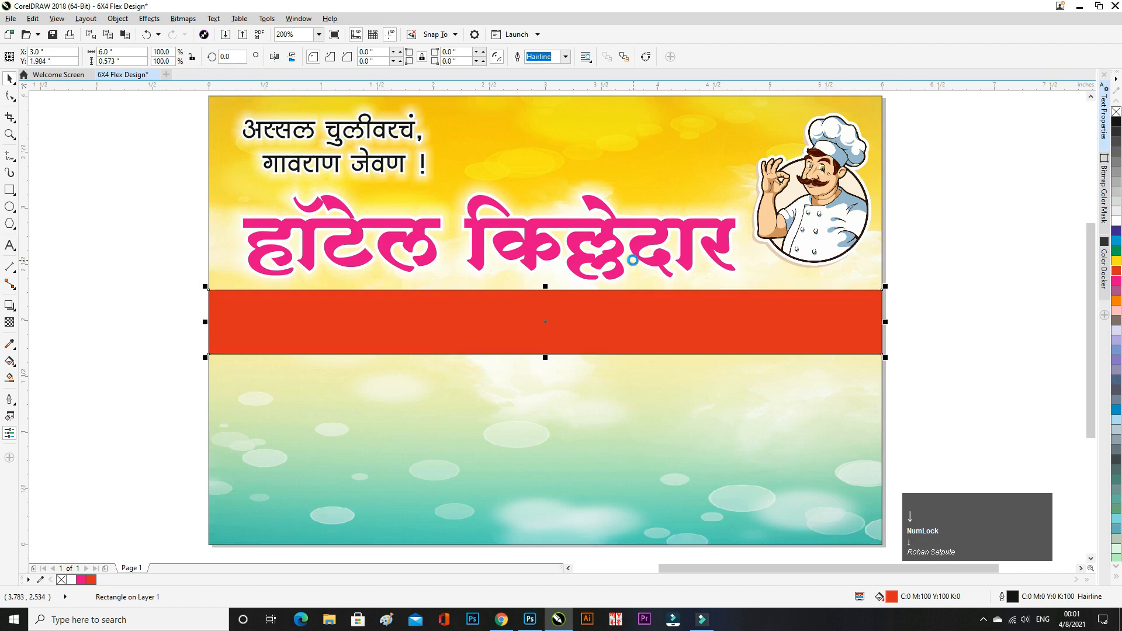
key(Down)
key(Down)
key(Down)
key(Down)
key(Up)
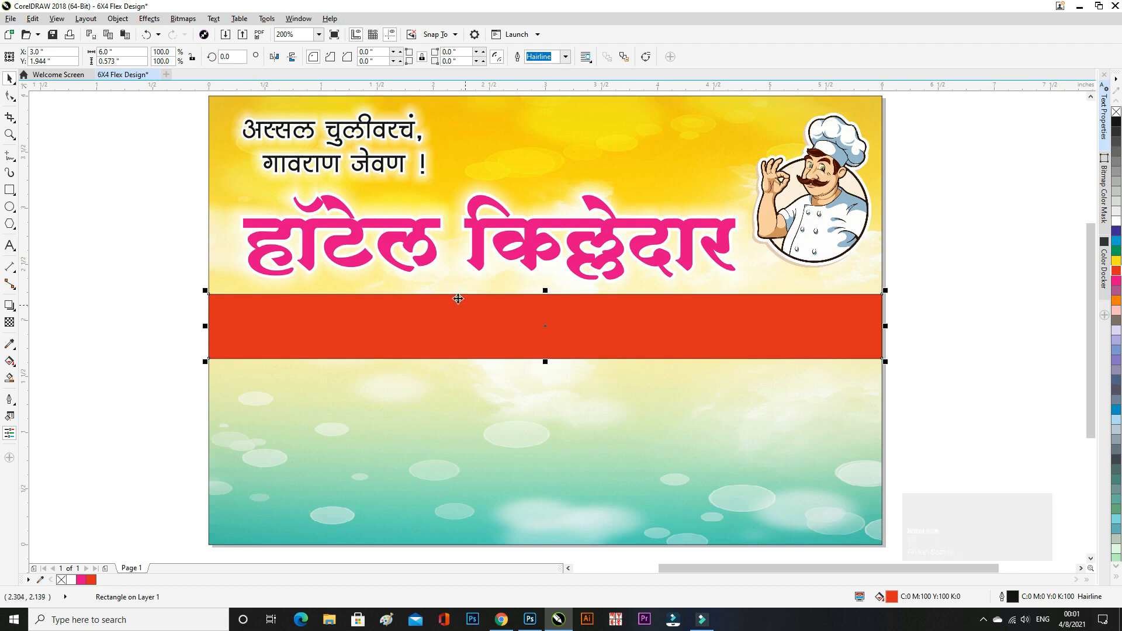
drag(545, 362, 567, 349)
click(921, 332)
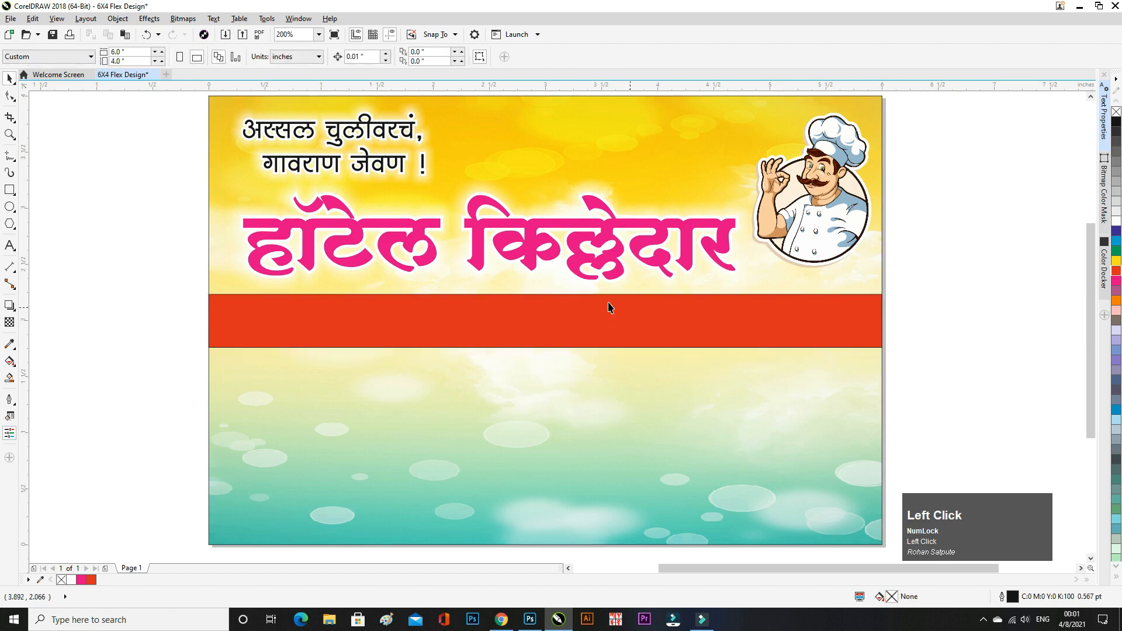
- Adjust the red band's top edge so it measures 6.0 × 0.472 inch
scroll(458, 304, down, 1)
click(475, 318)
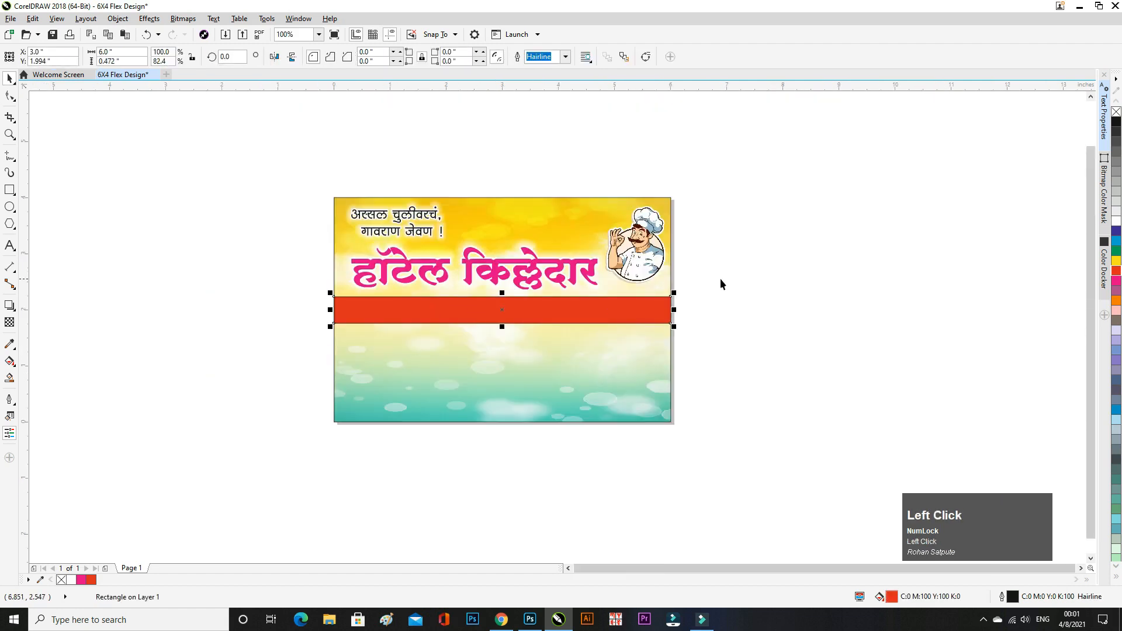
click(720, 278)
scroll(511, 317, down, 1)
click(494, 314)
drag(505, 294, 512, 296)
scroll(512, 296, down, 1)
scroll(512, 296, up, 1)
click(515, 500)
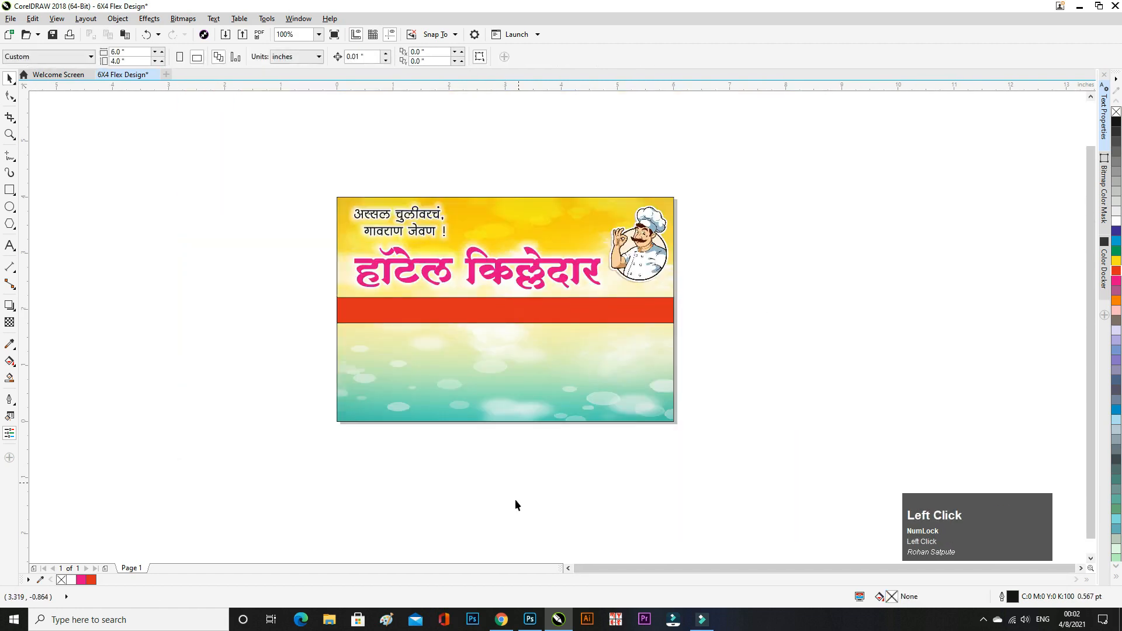
- Copy the converted Marathi menu line from the font converter page
click(502, 620)
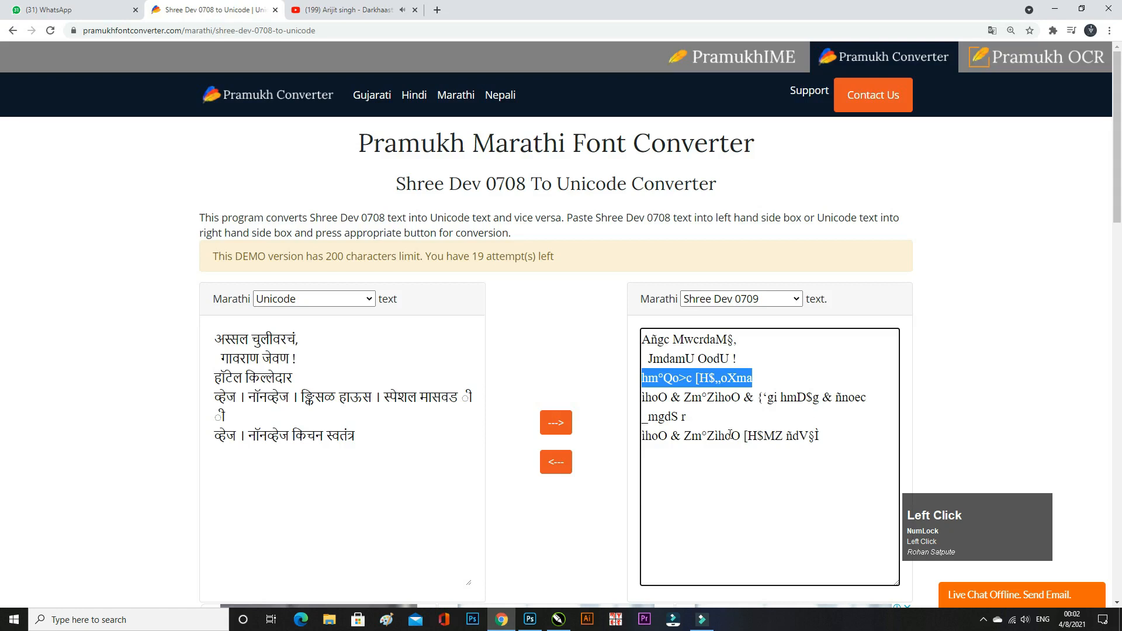
drag(688, 417, 579, 404)
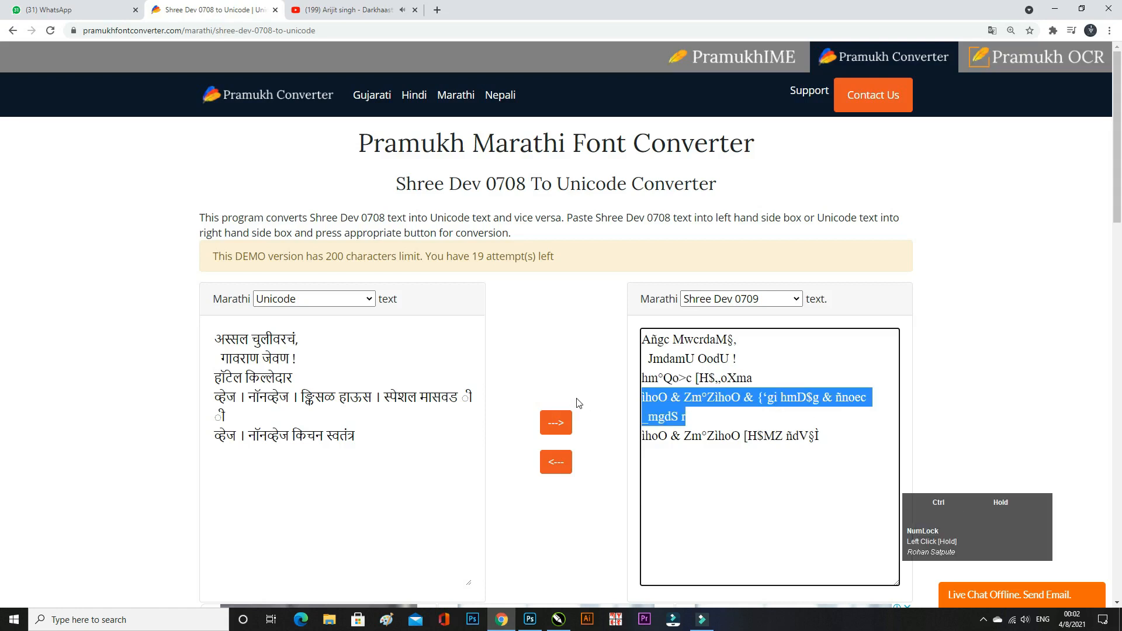
key(ctrl+c)
click(558, 619)
click(10, 246)
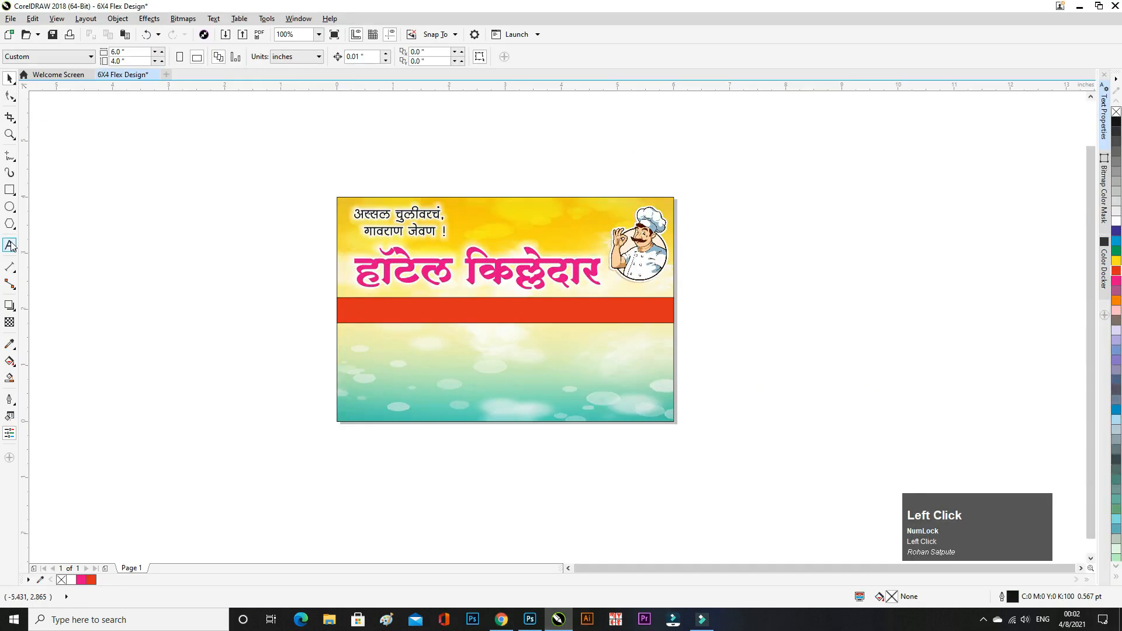
- Paste the converted menu text and set it in the SHREE-DEV7-4619 font
click(749, 312)
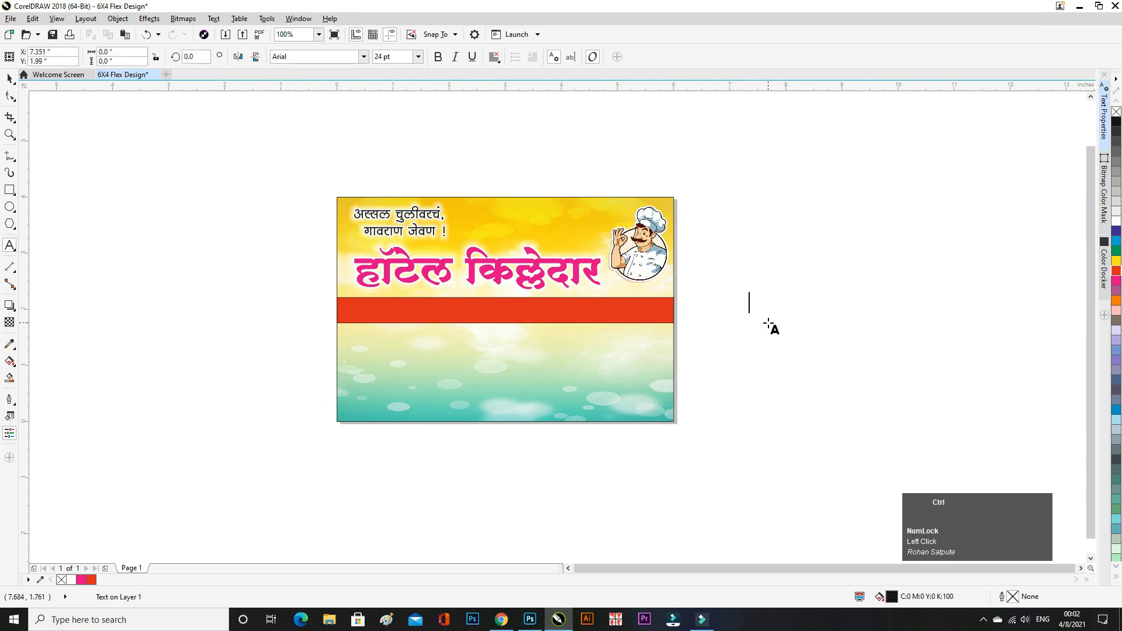
key(ctrl+v)
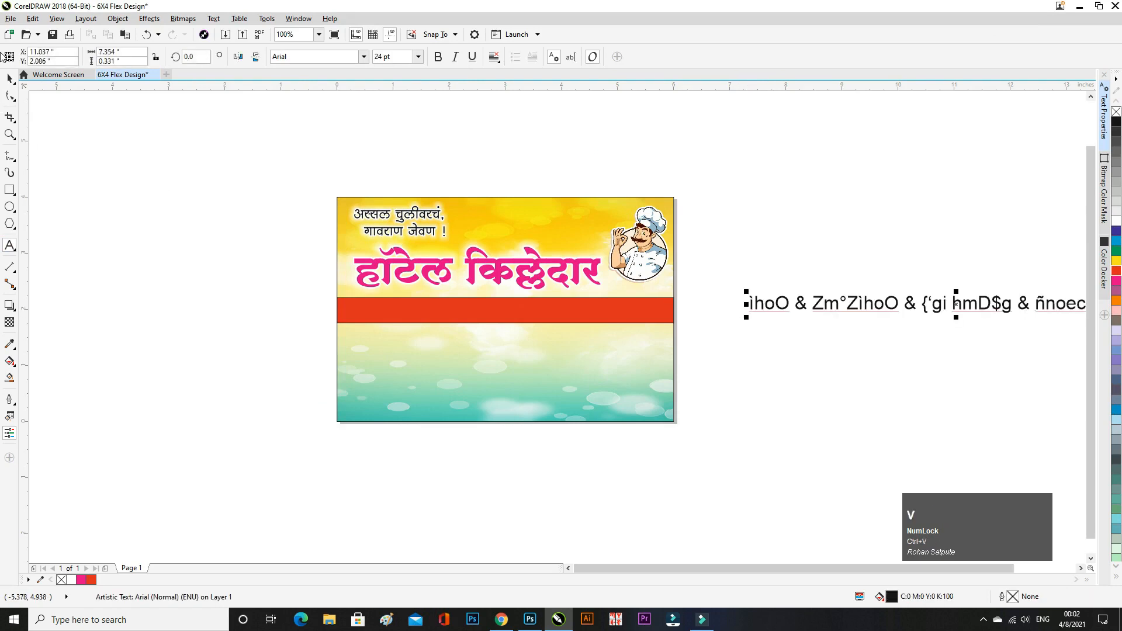
click(11, 80)
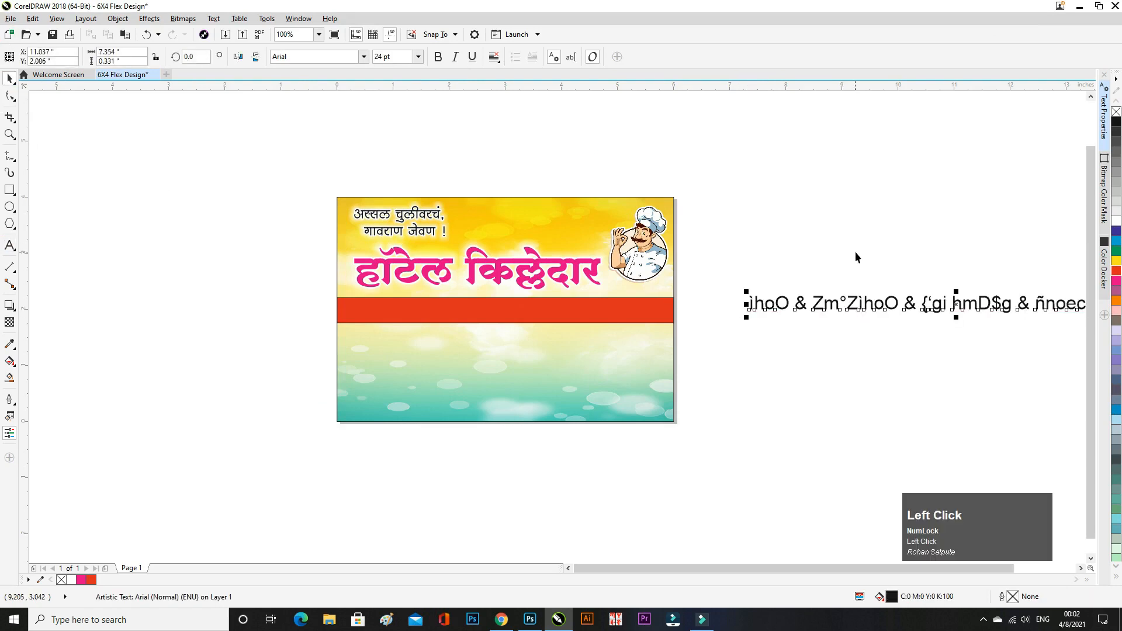
click(363, 56)
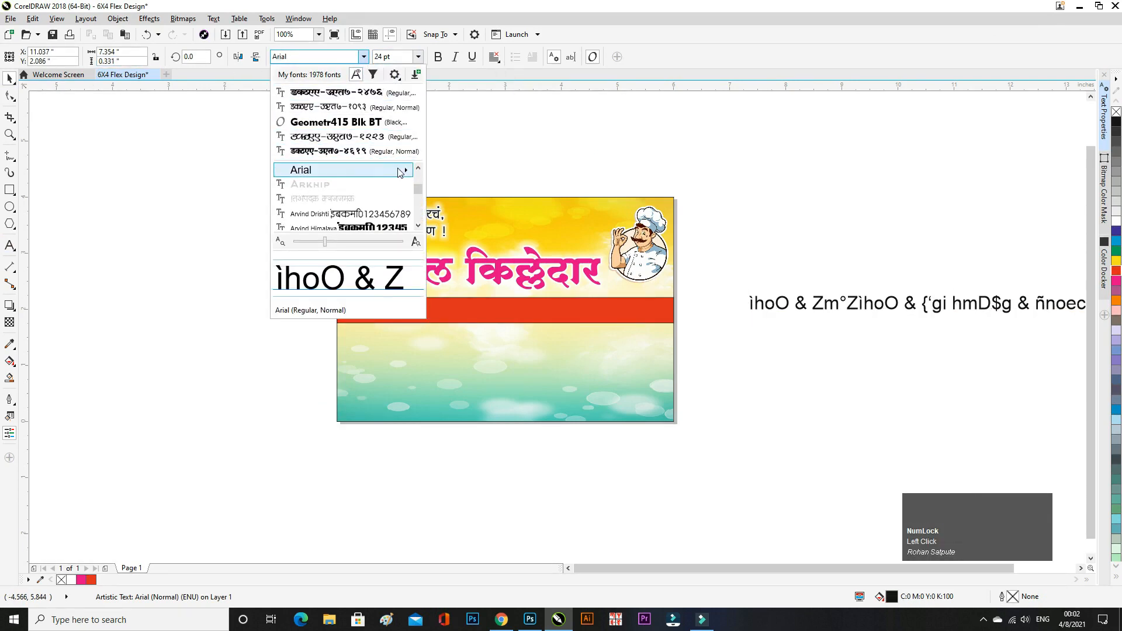
click(395, 158)
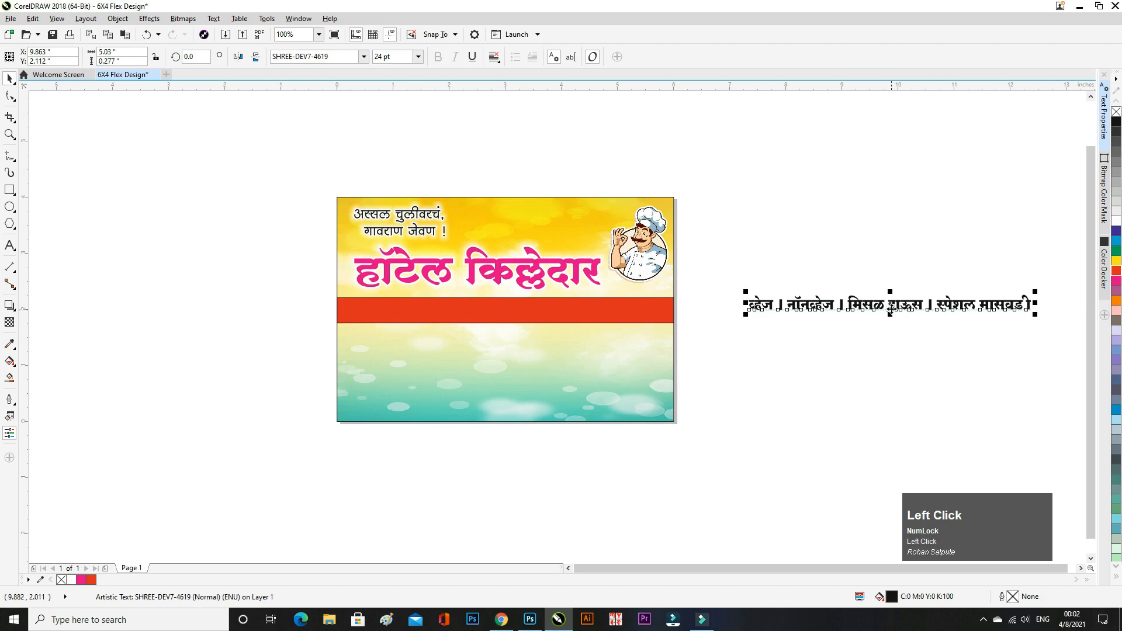
- Move the menu line onto the red strip and colour it white
drag(889, 310, 509, 314)
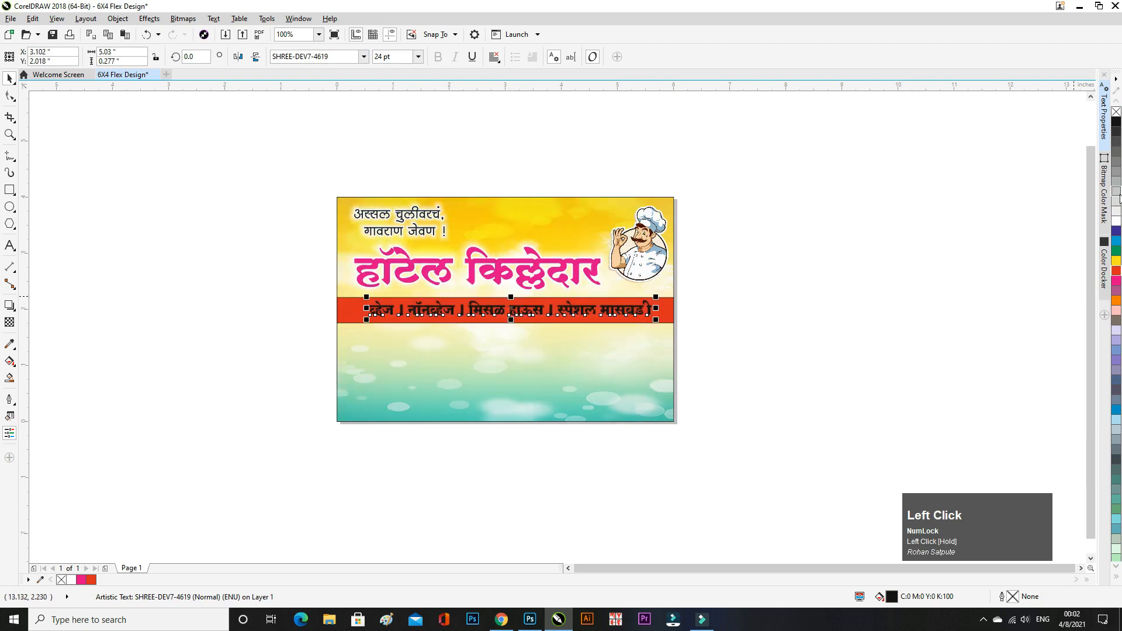
click(1116, 220)
click(906, 300)
scroll(631, 309, down, 5)
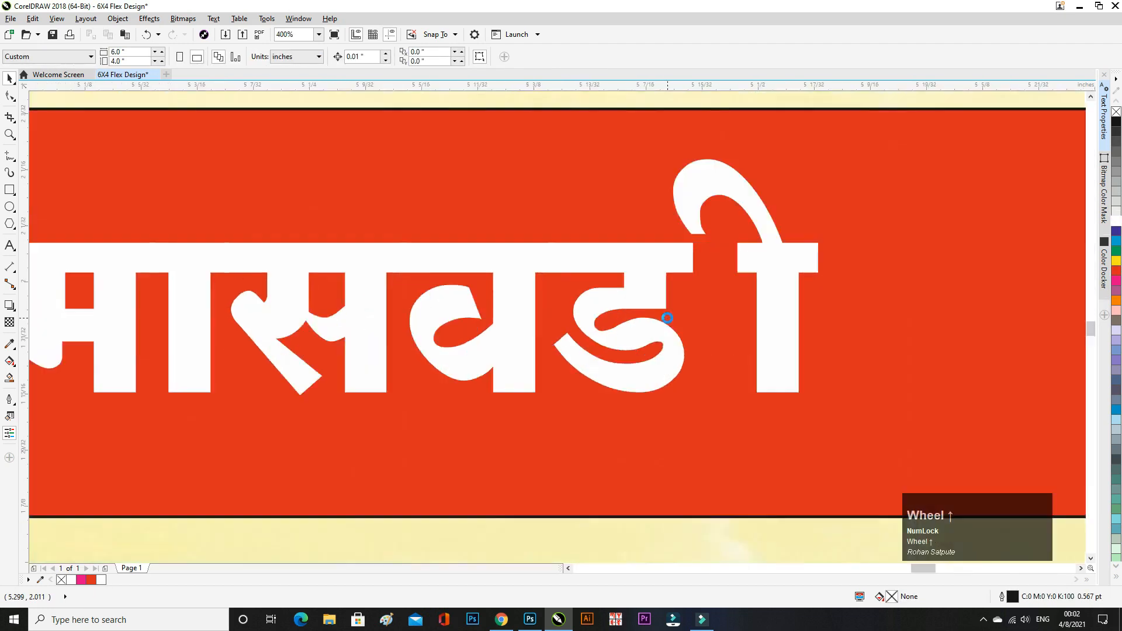
- Tighten the menu text's character spacing to close the gap before ी in मासवडी
scroll(294, 258, down, 3)
click(10, 245)
scroll(438, 275, up, 3)
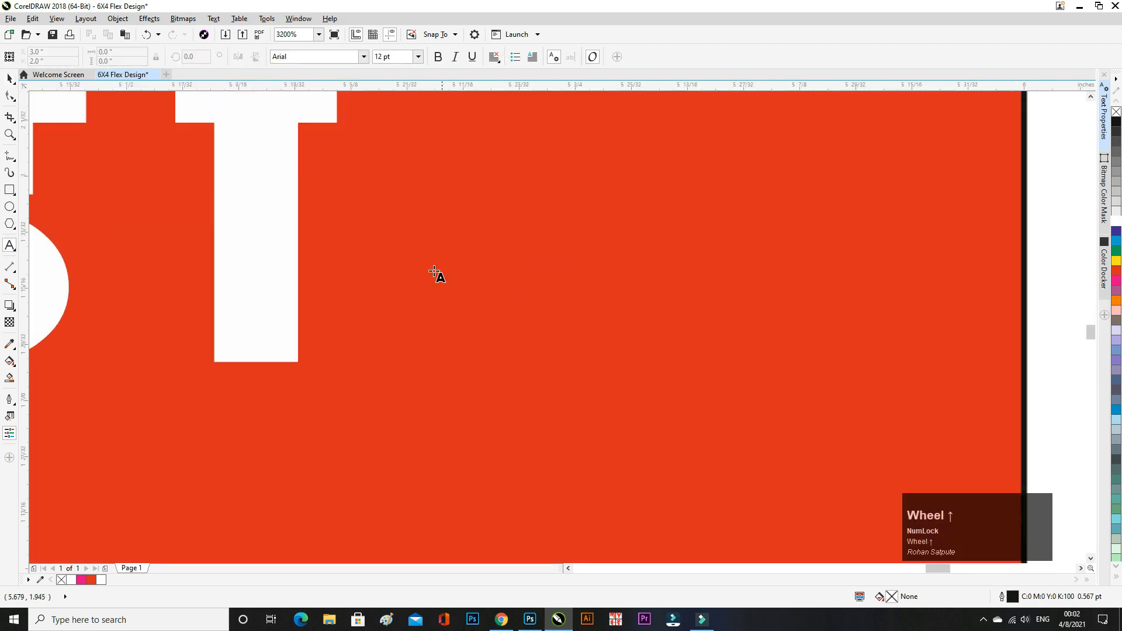
scroll(579, 259, down, 1)
click(397, 236)
scroll(576, 291, down, 2)
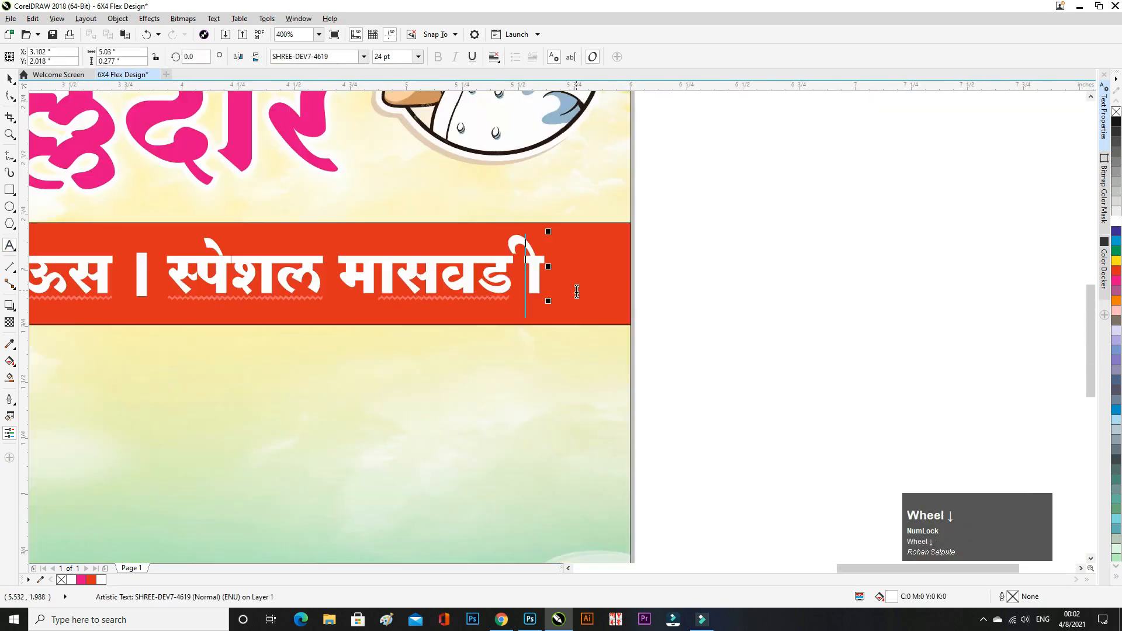
scroll(528, 283, up, 1)
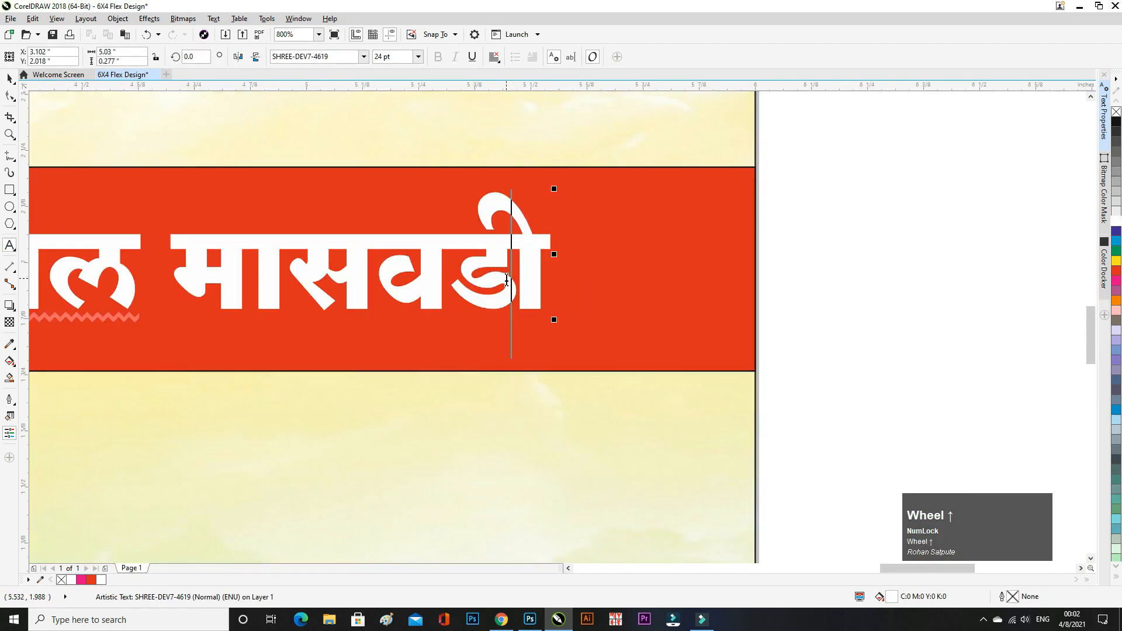
key(ctrl+z)
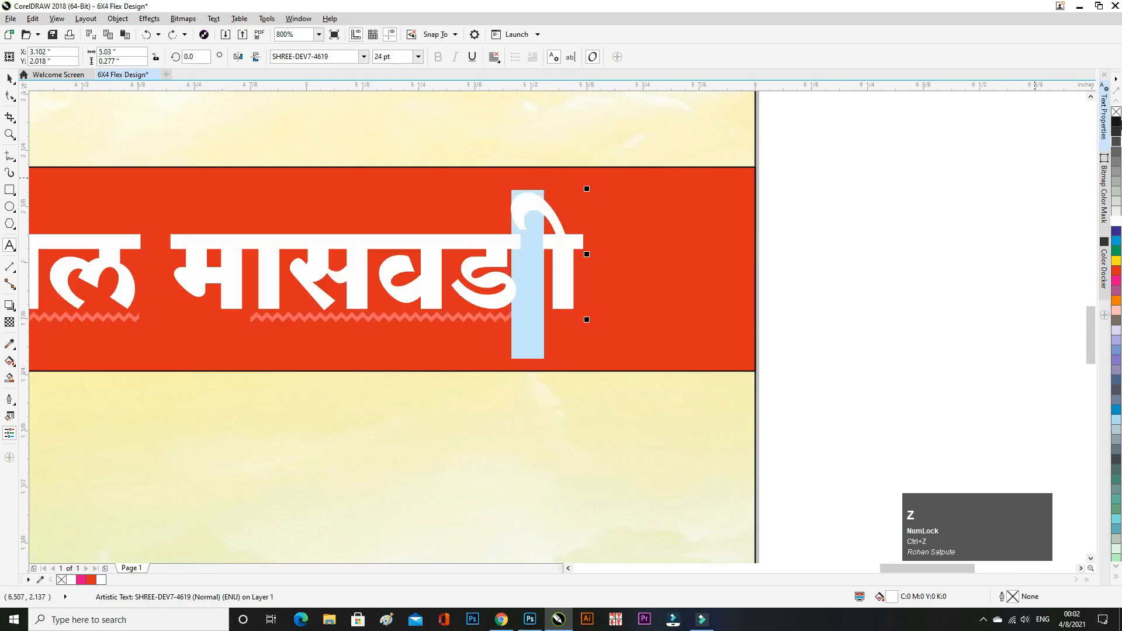
click(1103, 114)
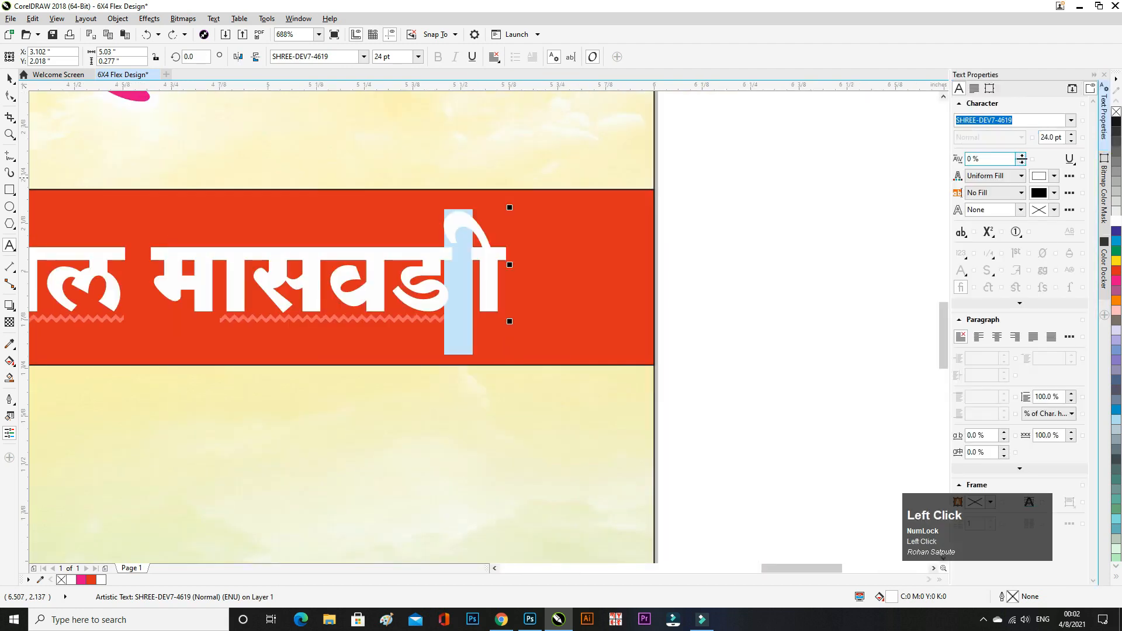
mouse_move(1020, 159)
mouse_down()
mouse_move(1030, 167)
mouse_move(1027, 158)
mouse_up()
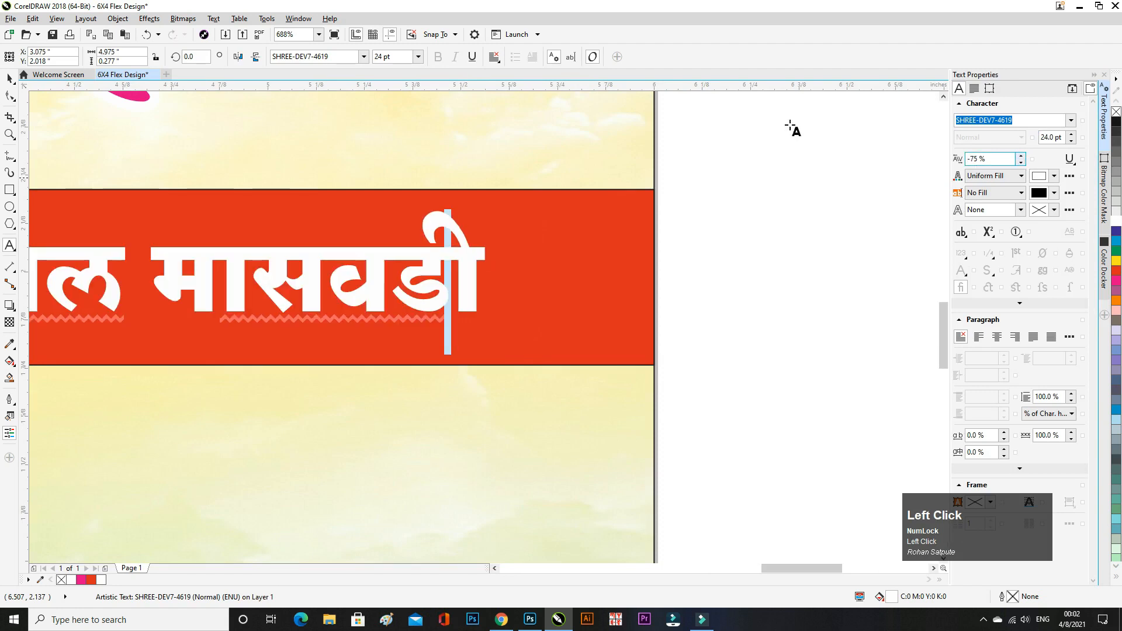
click(9, 77)
click(722, 219)
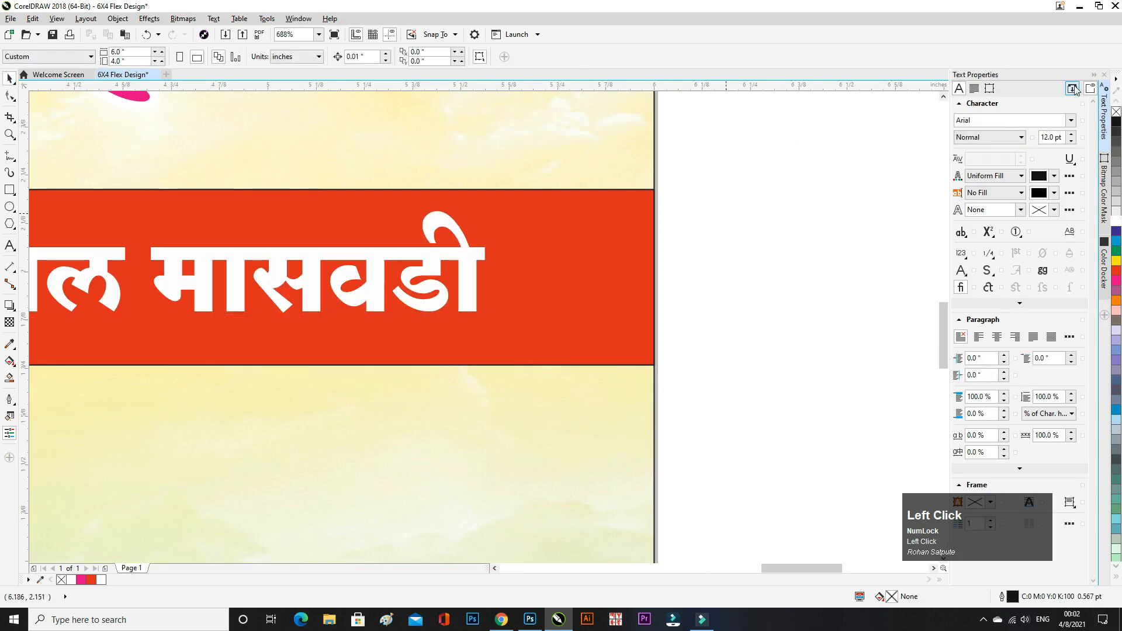
click(1092, 77)
- Trim the red strip from the bottom to about 0.415 inch tall
scroll(741, 288, down, 5)
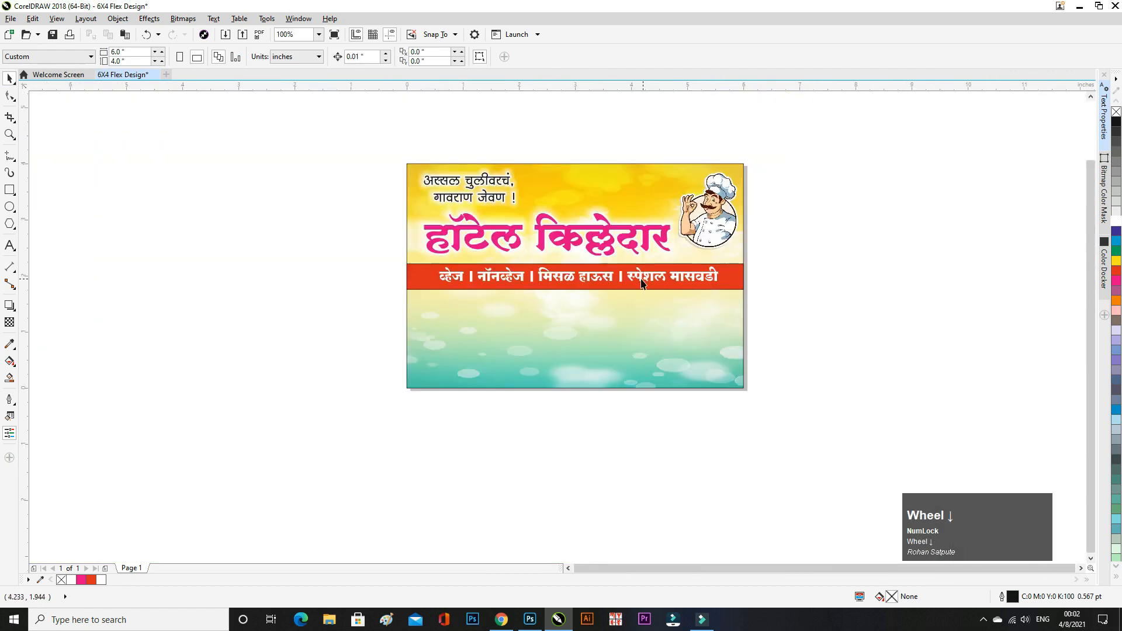
click(629, 280)
scroll(597, 287, down, 1)
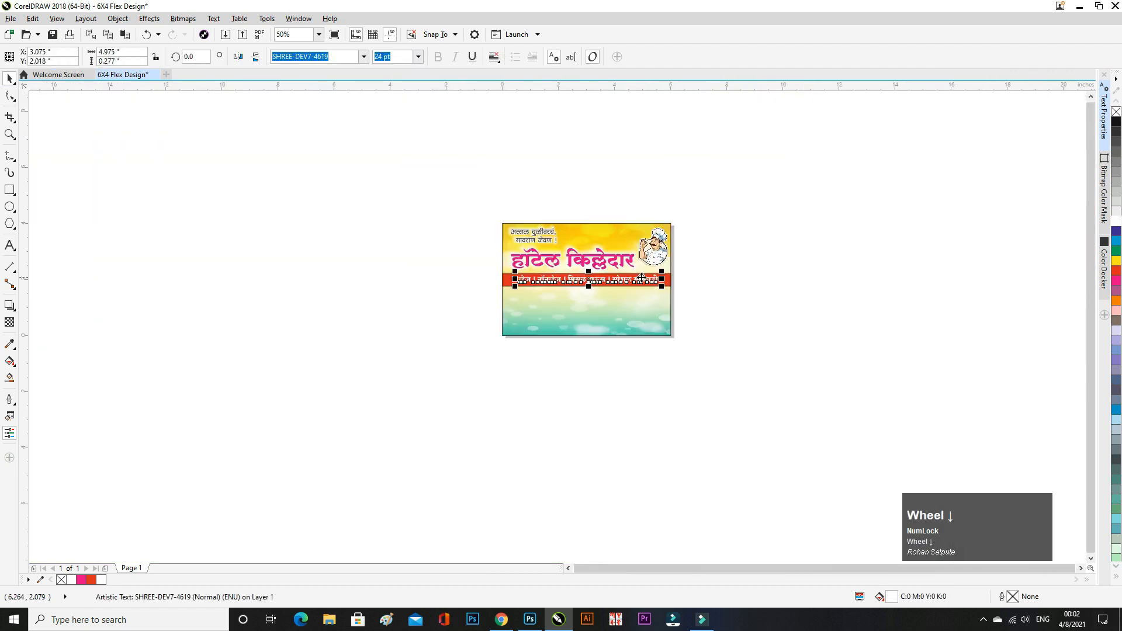
scroll(605, 282, up, 1)
shift+click(724, 285)
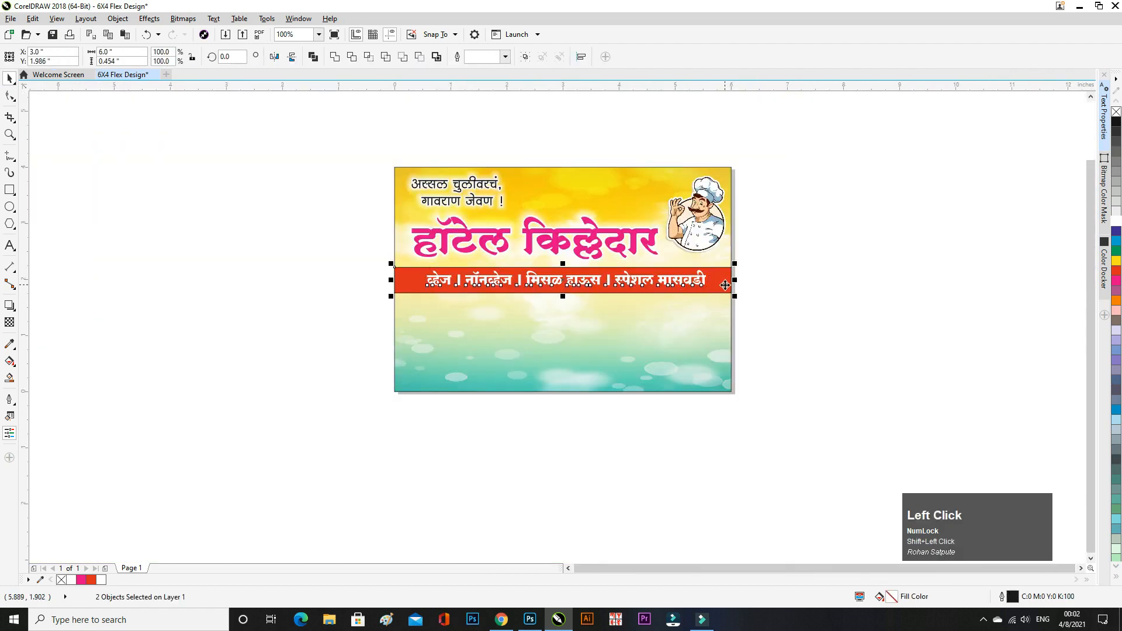
click(727, 295)
scroll(572, 290, down, 3)
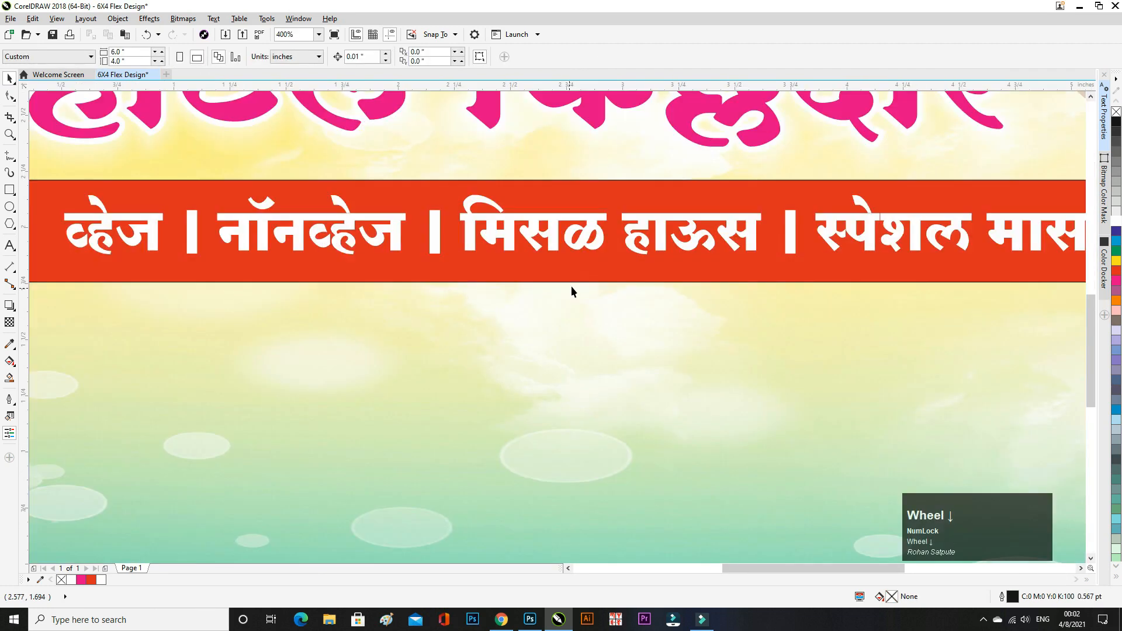
click(634, 233)
scroll(634, 233, down, 1)
click(610, 270)
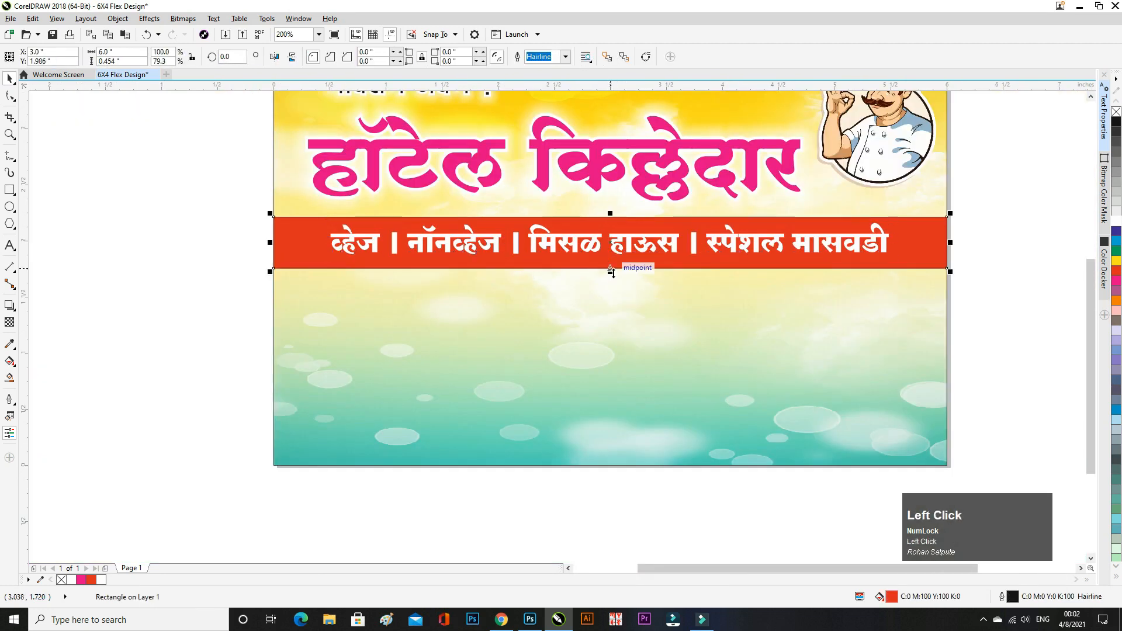
drag(611, 271, 635, 268)
click(1004, 276)
- Select the red strip together with its text and nudge both slightly down
scroll(654, 268, down, 1)
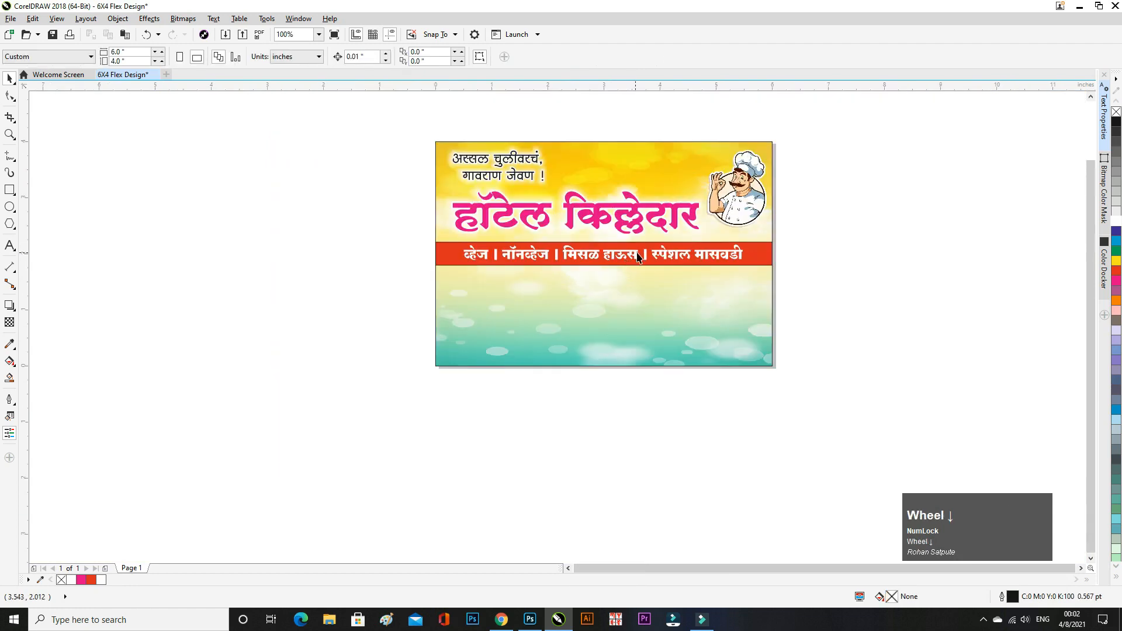
scroll(638, 257, up, 1)
drag(944, 219, 78, 343)
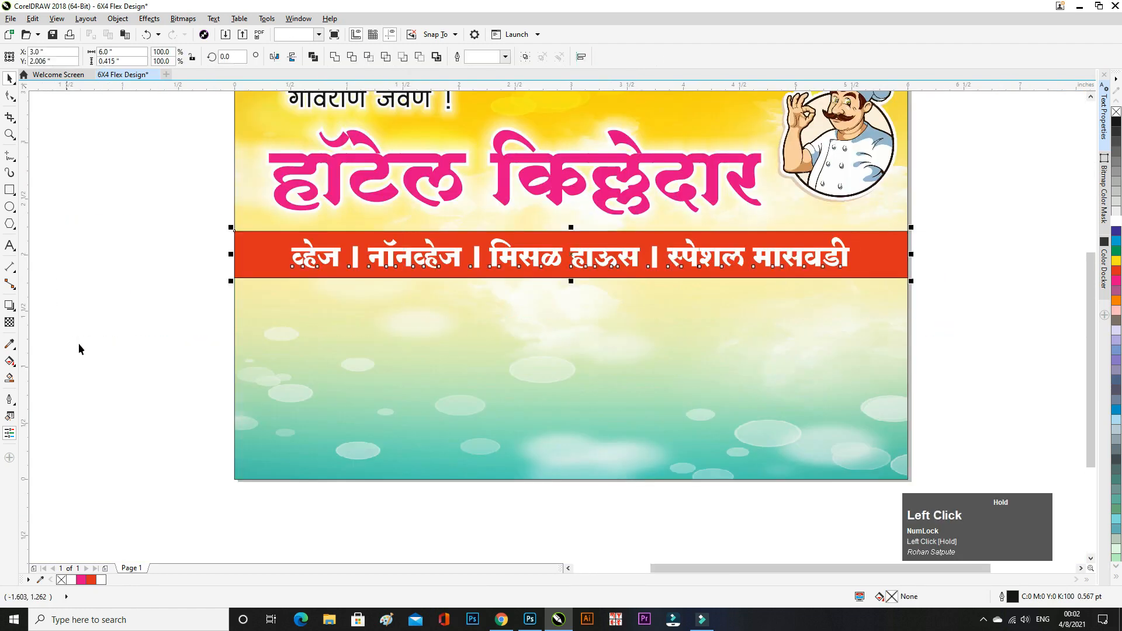
key(Down)
key(Down)
click(739, 309)
scroll(551, 338, down, 1)
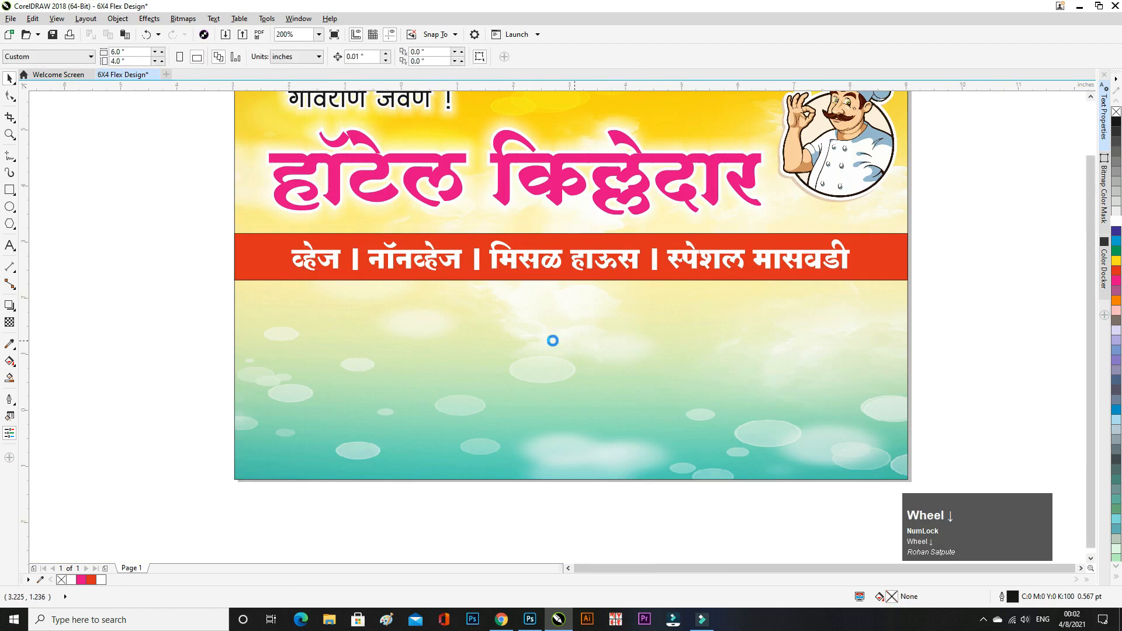
click(9, 190)
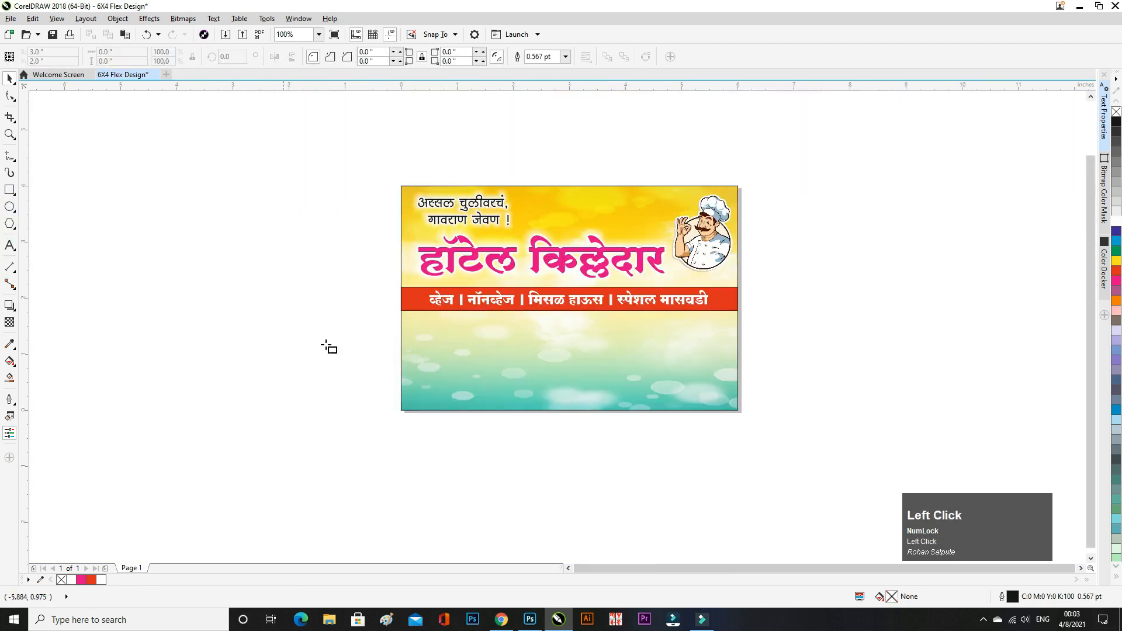
- Draw a wide rectangle beside the banner and round its corners into a pill shape
drag(207, 335, 386, 367)
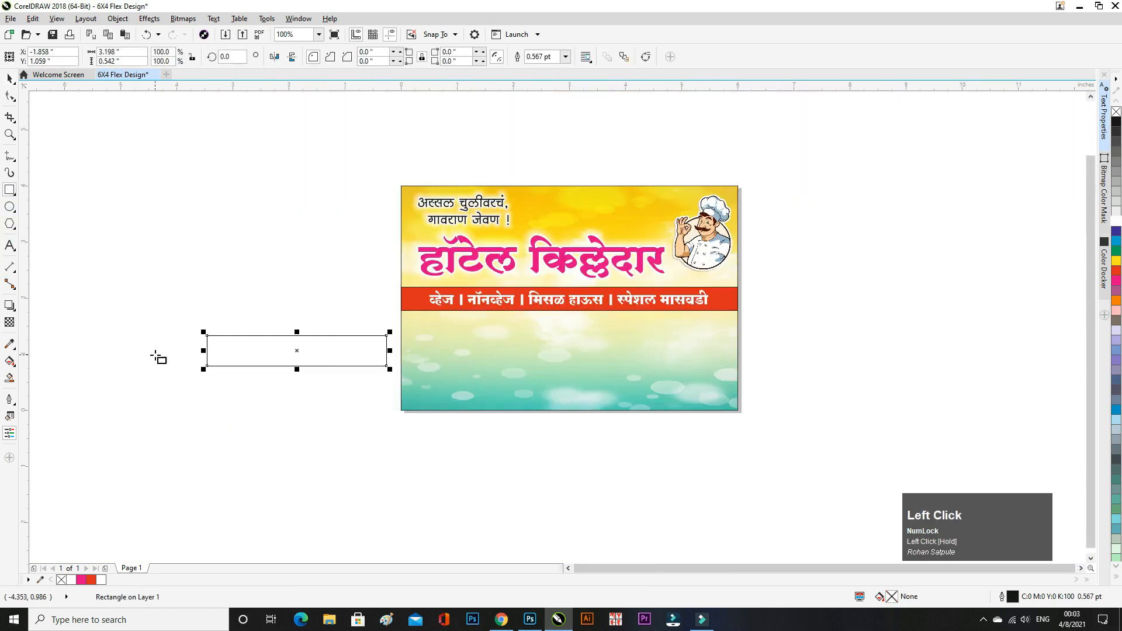
scroll(251, 374, up, 1)
click(10, 77)
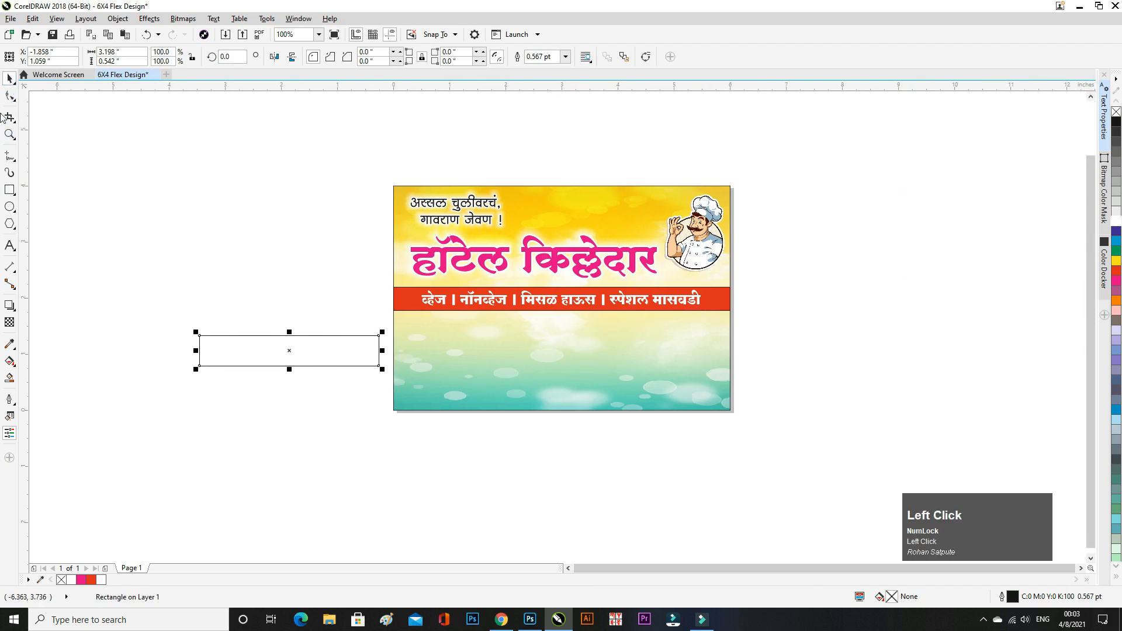
click(401, 52)
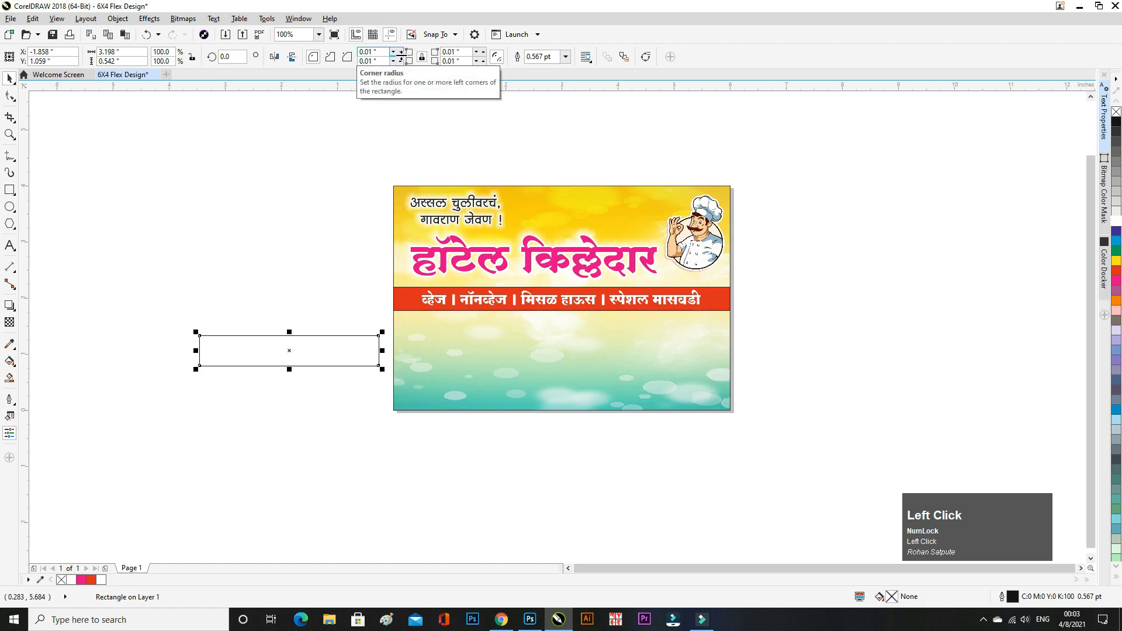
drag(401, 51, 405, 46)
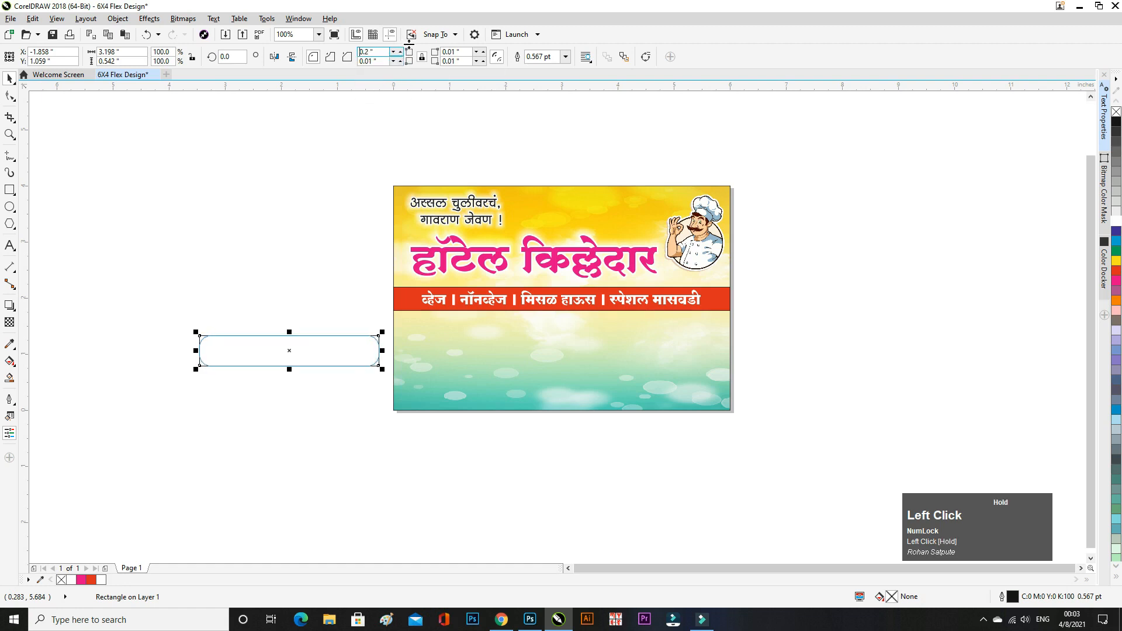
click(424, 115)
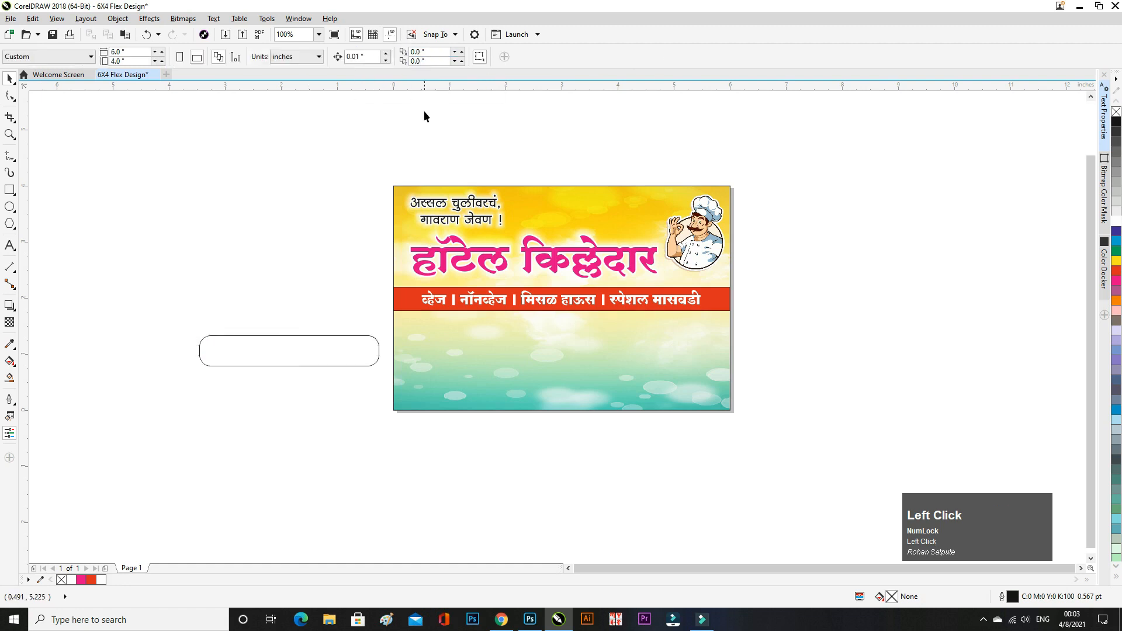
- Make the pill about 3.2 × 0.5 inch with a hairline outline and red fill
click(297, 365)
scroll(180, 365, up, 3)
drag(622, 253, 629, 261)
click(566, 62)
click(558, 75)
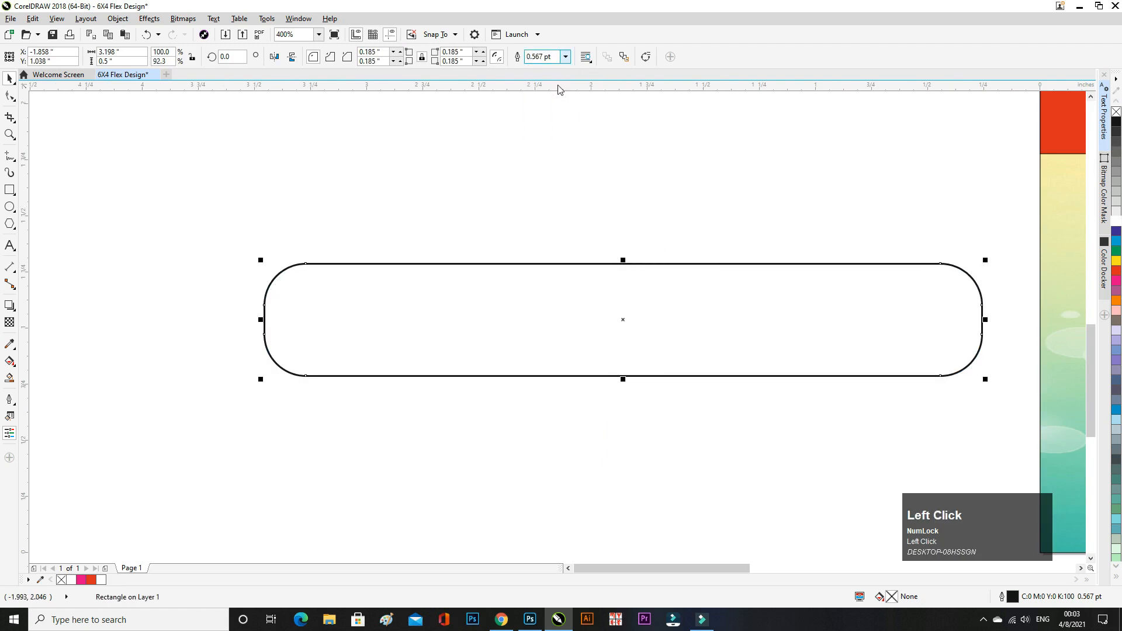
click(1116, 271)
click(481, 238)
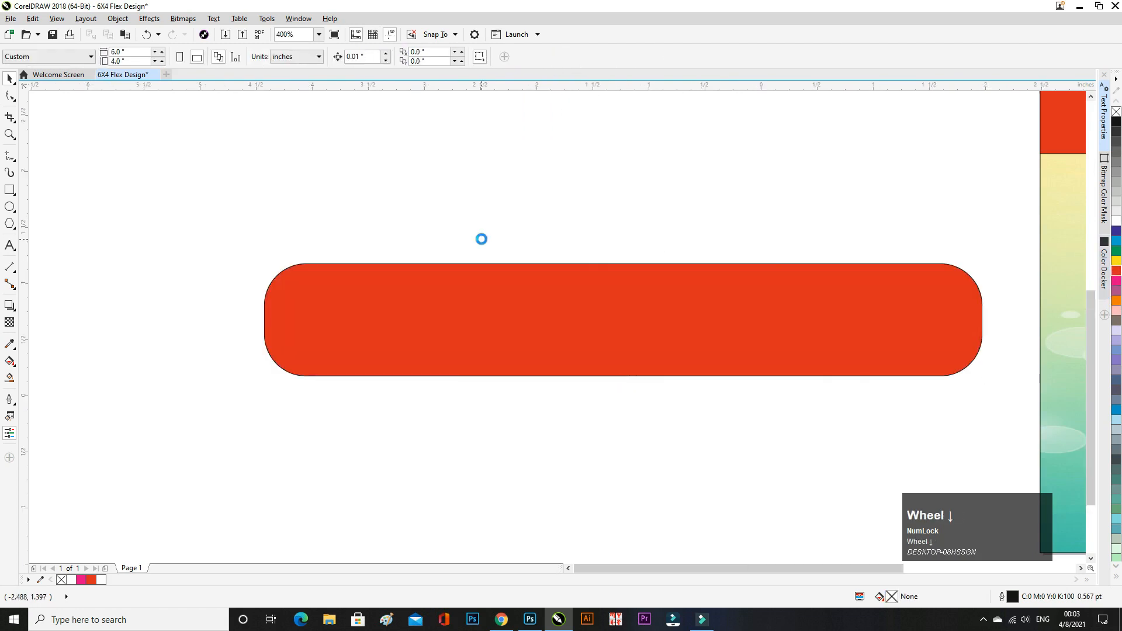
scroll(528, 306, down, 1)
- Copy the converted tagline व्हेज । नॉनव्हेज किचन स्वतंत्र from the font converter
click(501, 619)
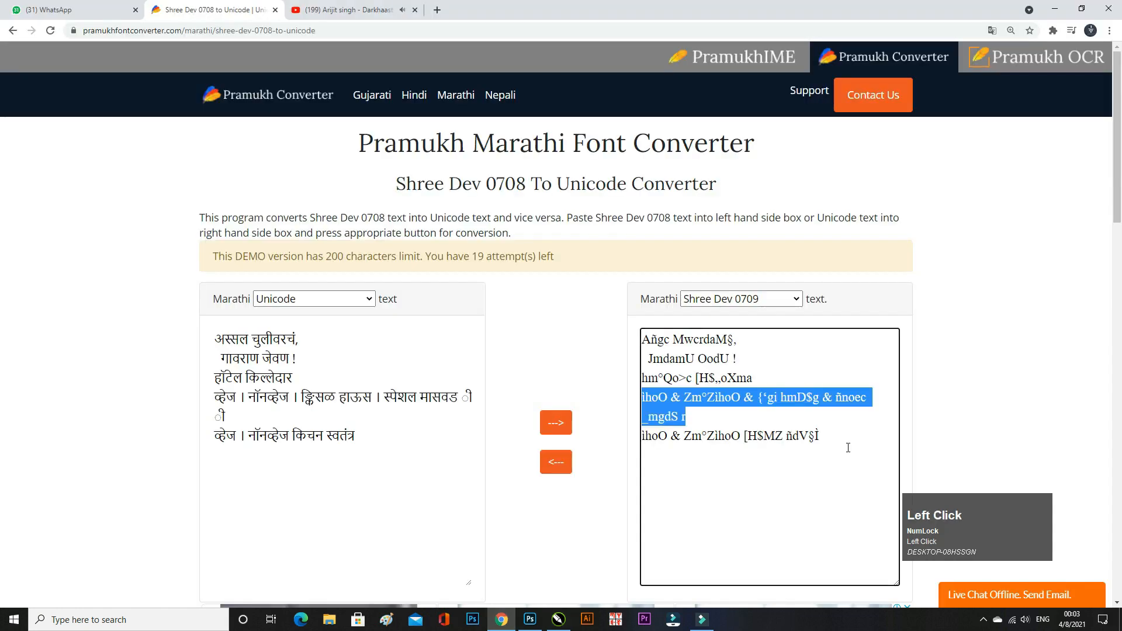
drag(821, 437, 585, 467)
key(ctrl+c)
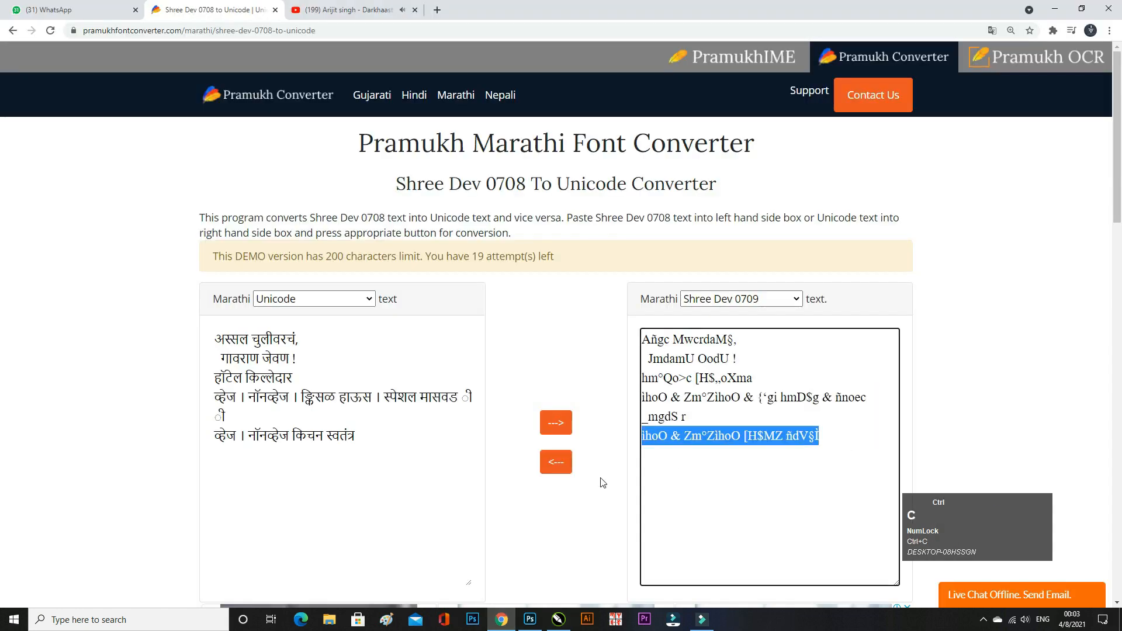
click(572, 618)
scroll(394, 403, down, 1)
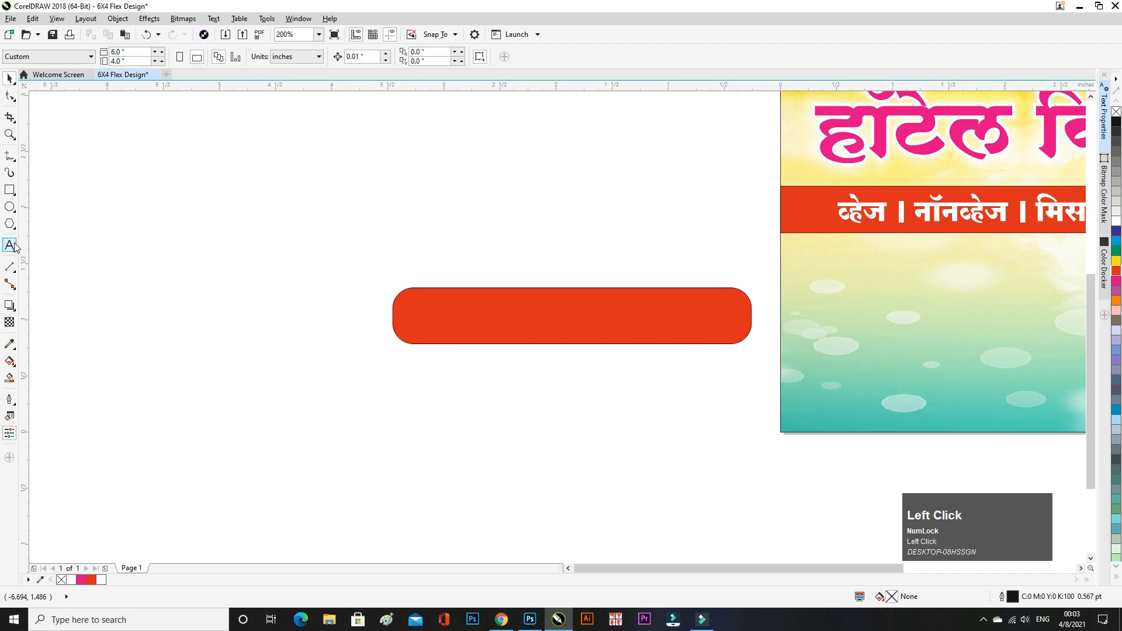
- Paste the Marathi tagline 'व्हेज । नॉनव्हेज किचन स्वतंत्र' as text below the red pill
click(441, 400)
key(ctrl+v)
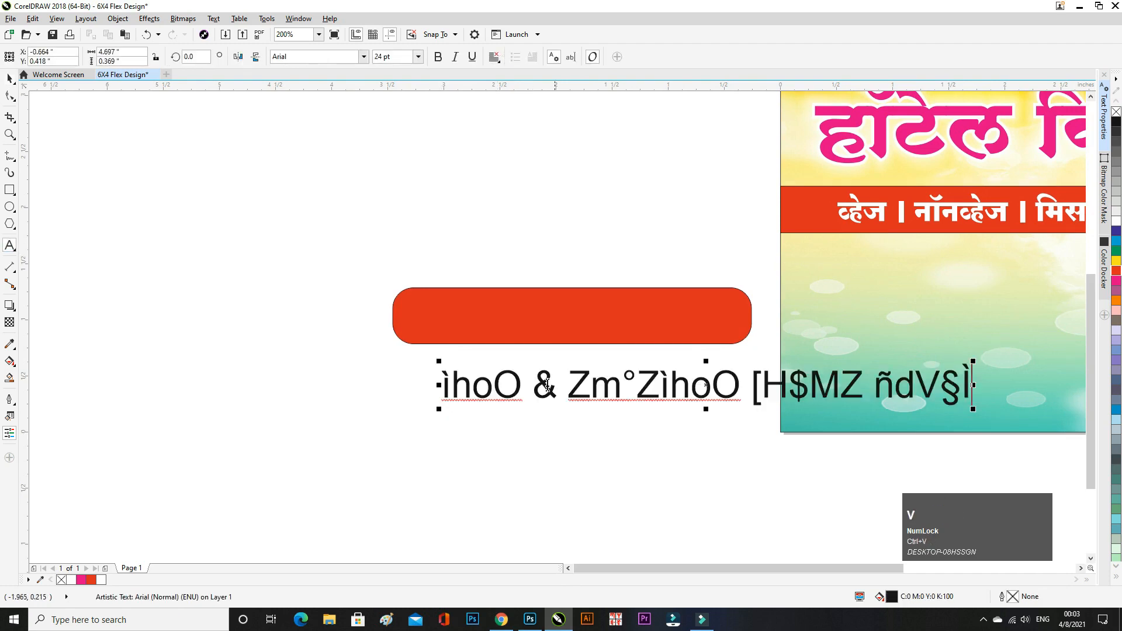
click(10, 78)
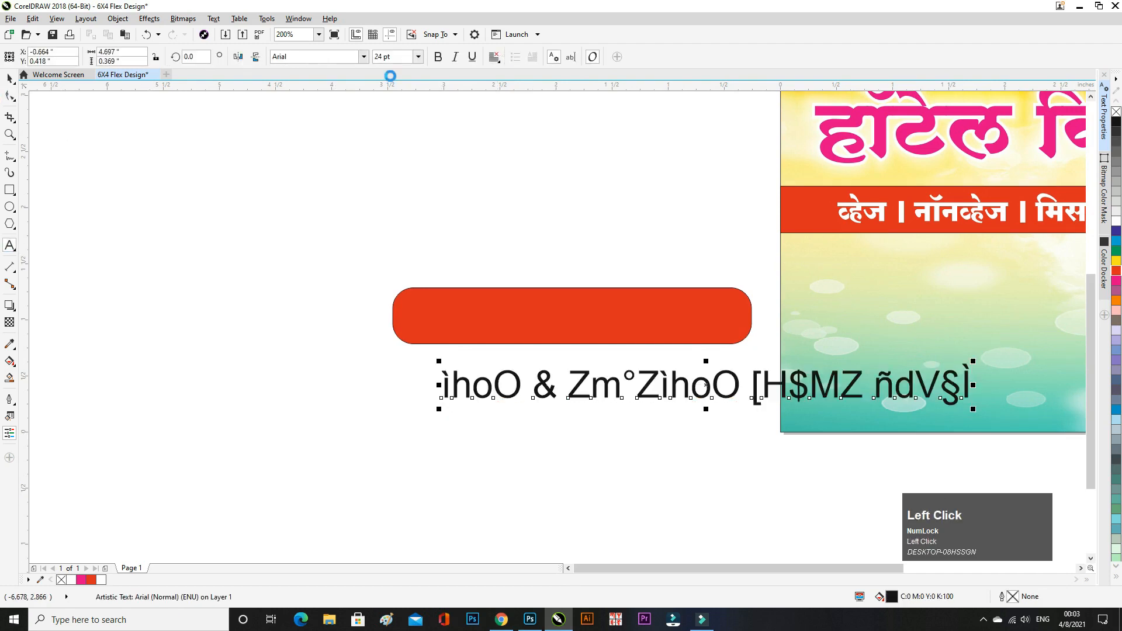
- Set the tagline's font to SHREE-DEV7-0709 so the Marathi displays correctly
click(364, 57)
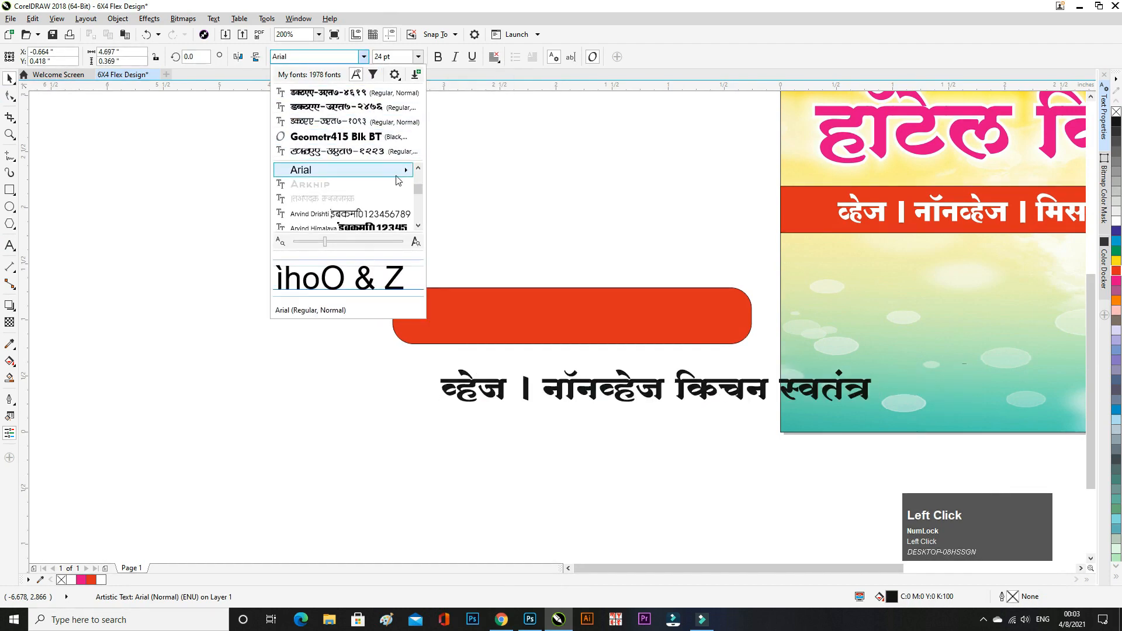
mouse_move(406, 170)
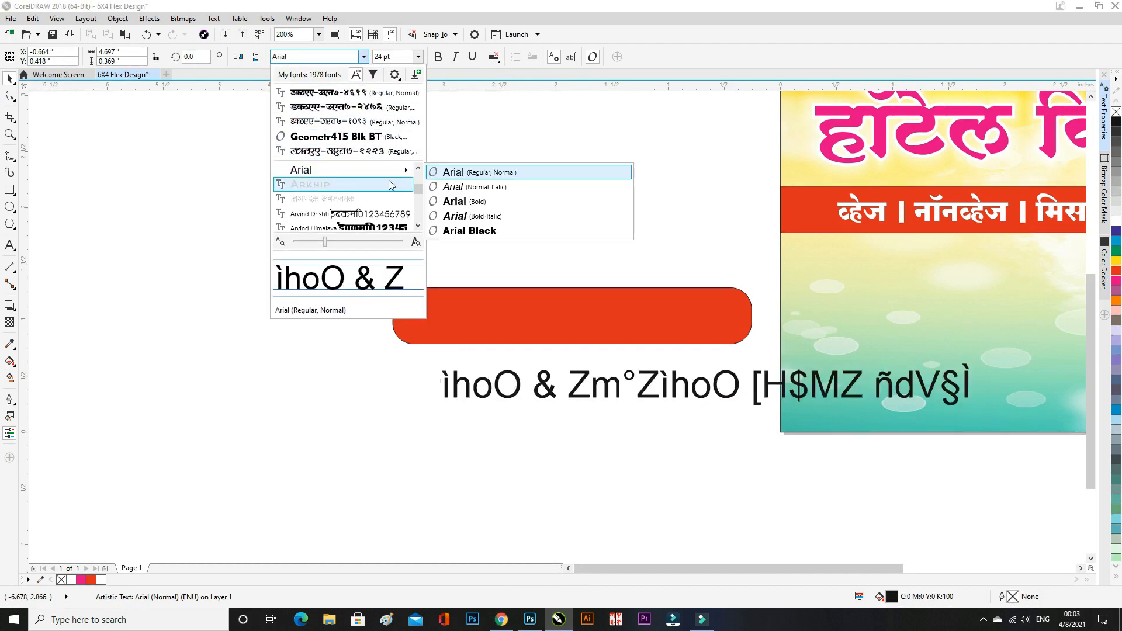
scroll(412, 202, down, 3)
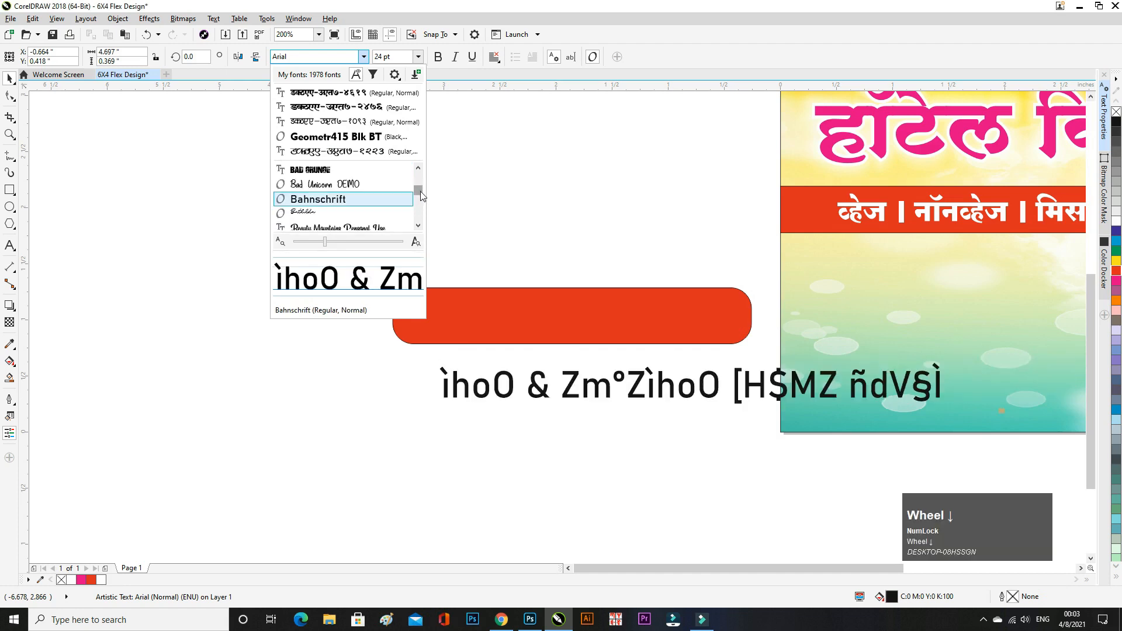
drag(419, 191, 420, 205)
scroll(399, 220, down, 10)
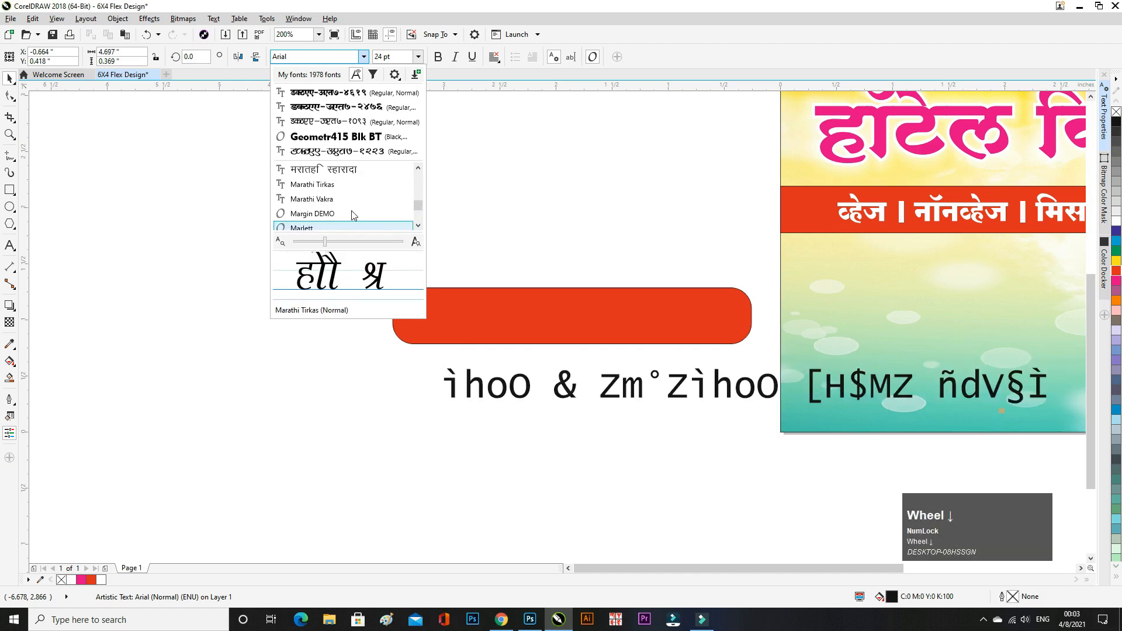
scroll(356, 204, down, 10)
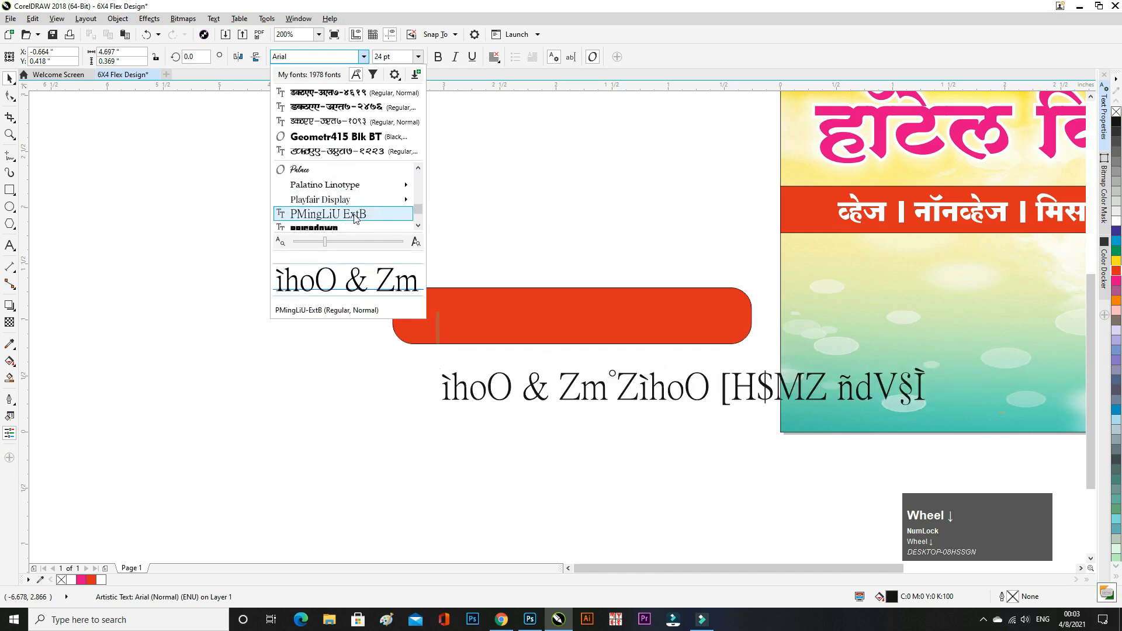
scroll(367, 214, down, 8)
scroll(365, 214, down, 3)
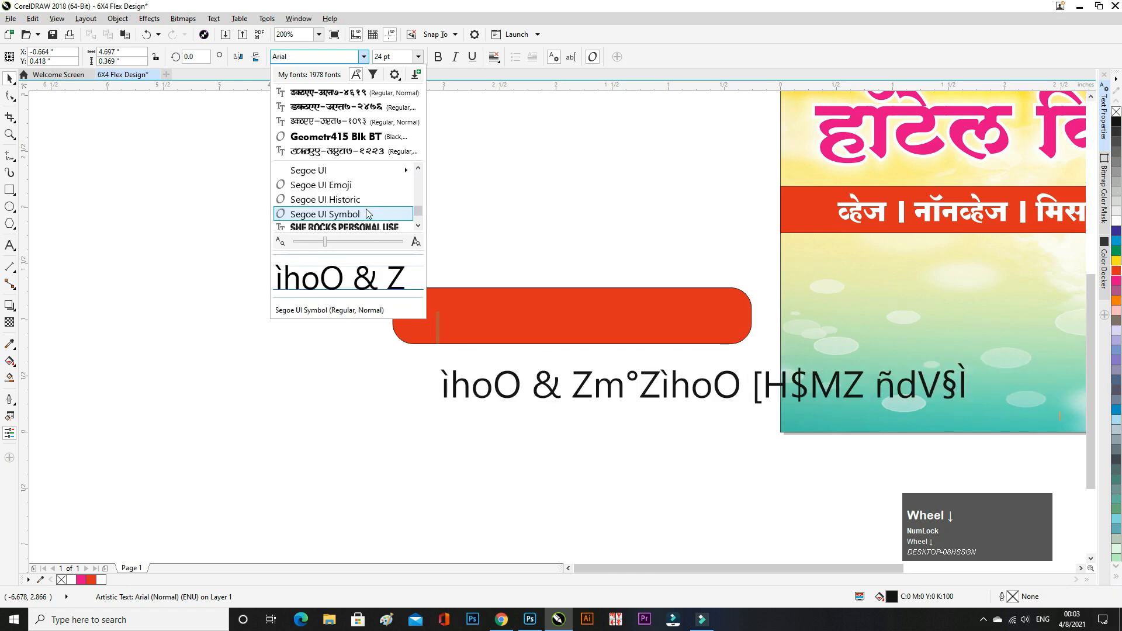
scroll(368, 207, down, 5)
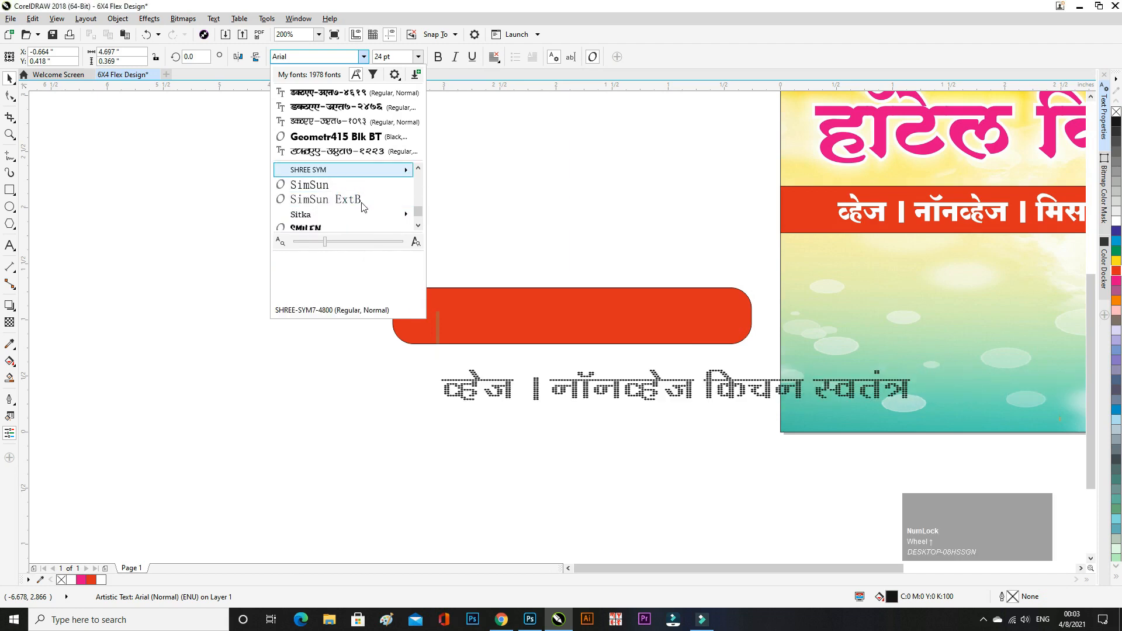
scroll(362, 201, up, 3)
scroll(363, 201, down, 1)
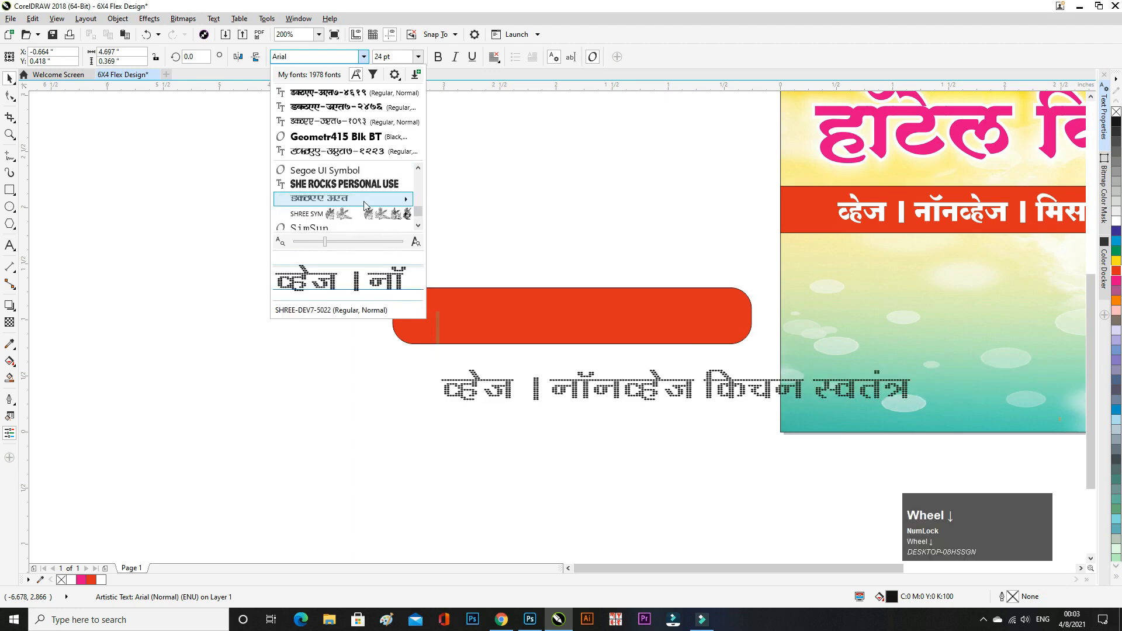
mouse_move(364, 201)
scroll(517, 275, down, 5)
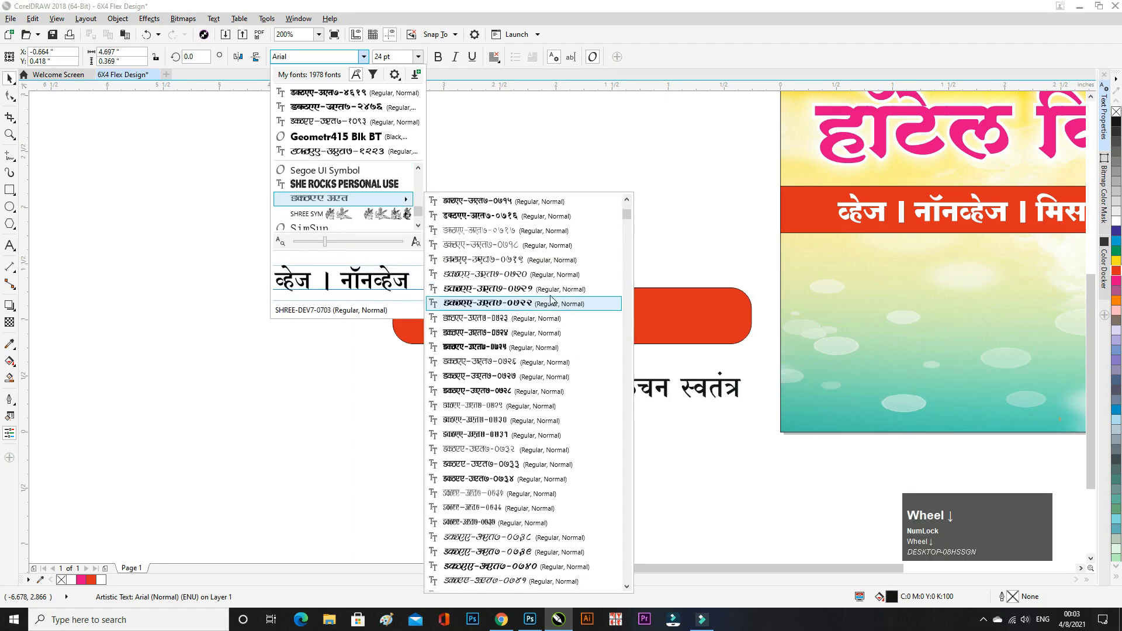
scroll(518, 235, up, 4)
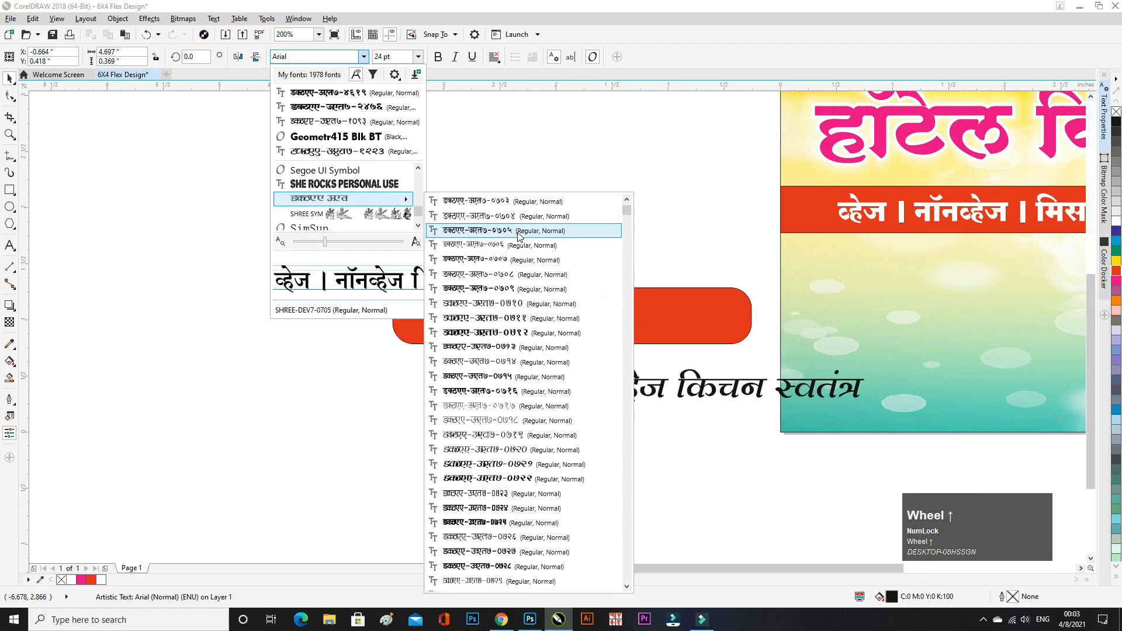
click(526, 290)
scroll(575, 392, up, 1)
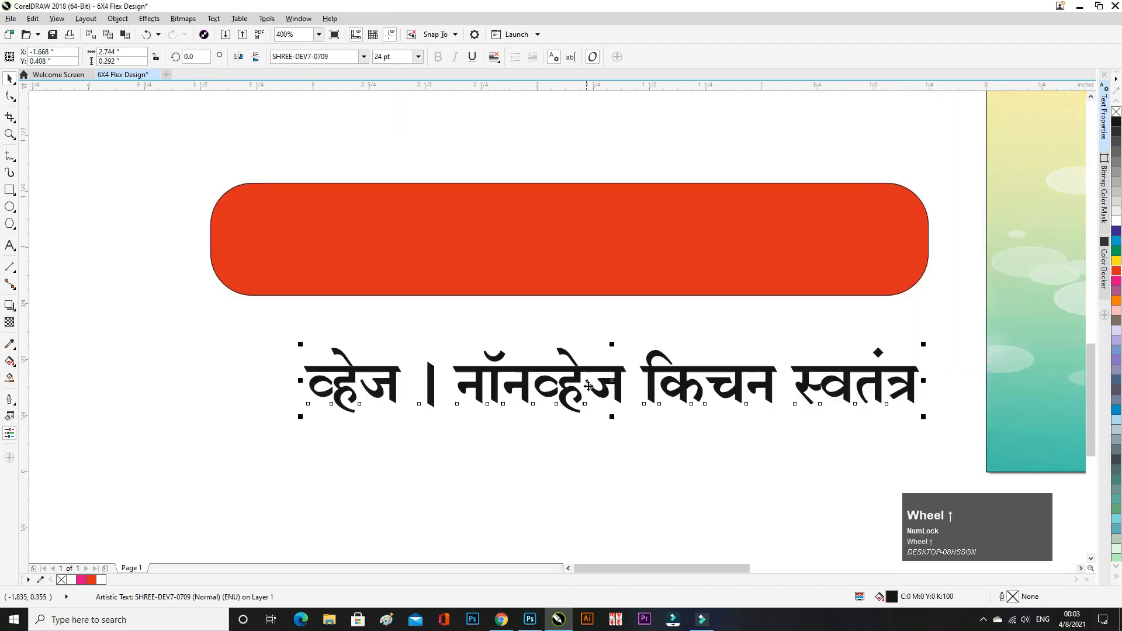
- Squash the tagline, centre it on the red pill, shorten the pill and nudge the text up
drag(616, 347, 556, 229)
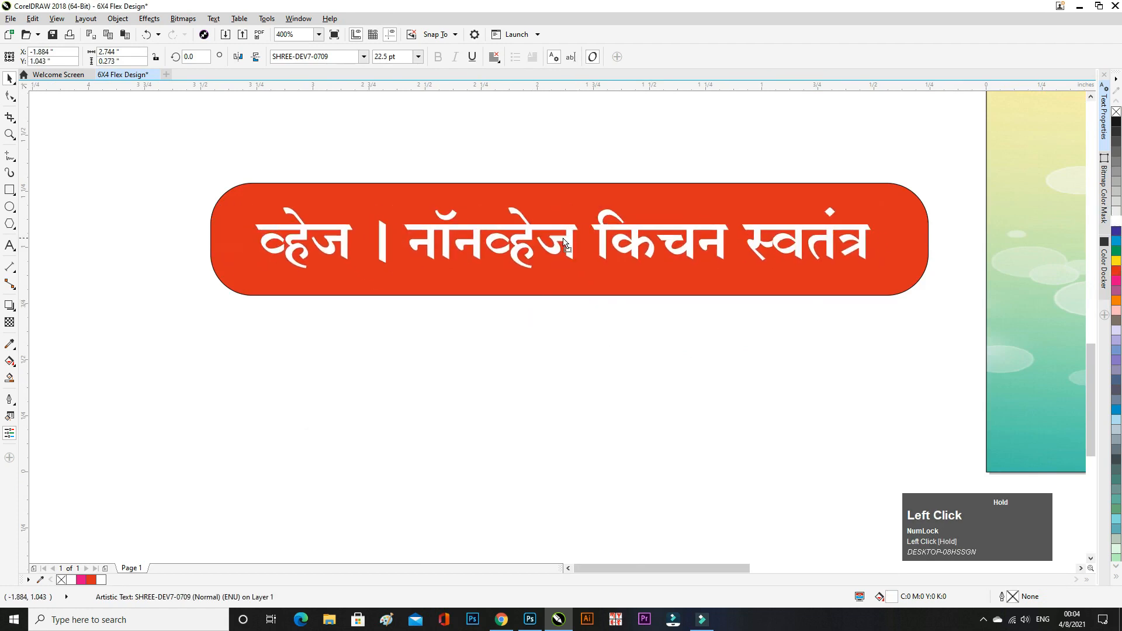
shift+click(894, 286)
key(c)
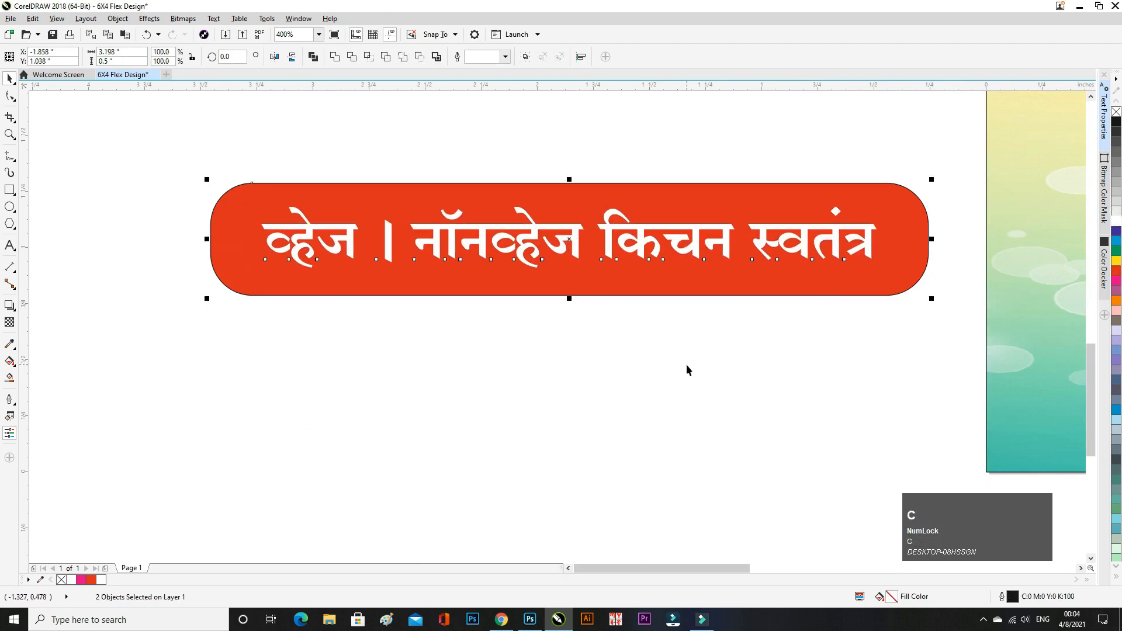
click(648, 310)
click(580, 294)
drag(570, 299, 570, 277)
click(533, 247)
key(Up)
key(Up)
key(Up)
key(Up)
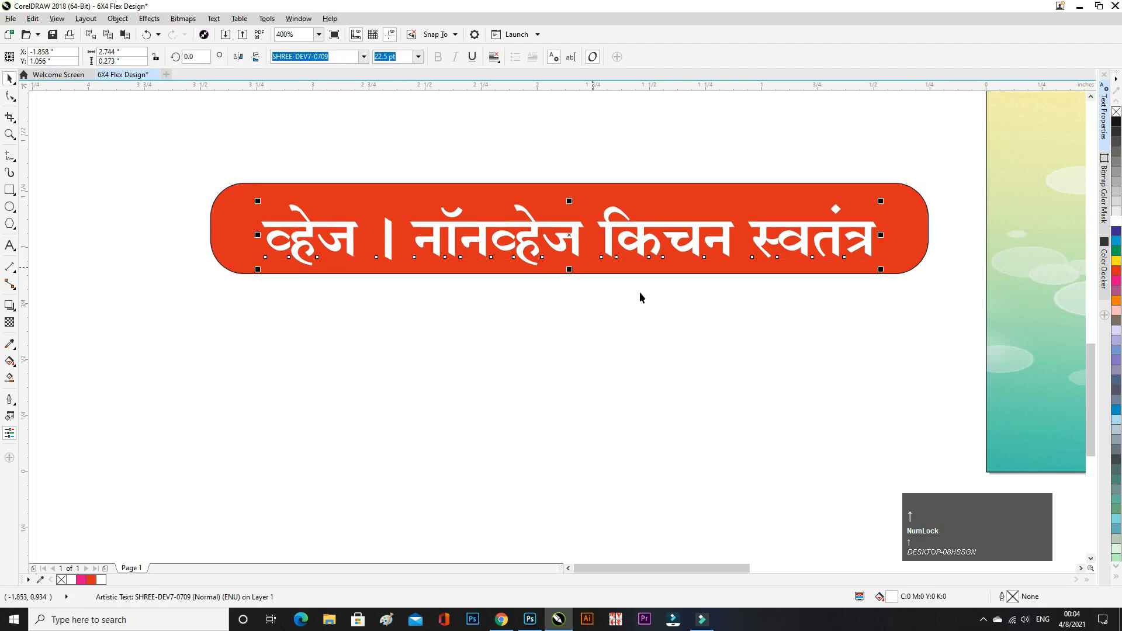
- Move the pill and its tagline together to the banner's lower left
click(648, 336)
scroll(648, 338, down, 2)
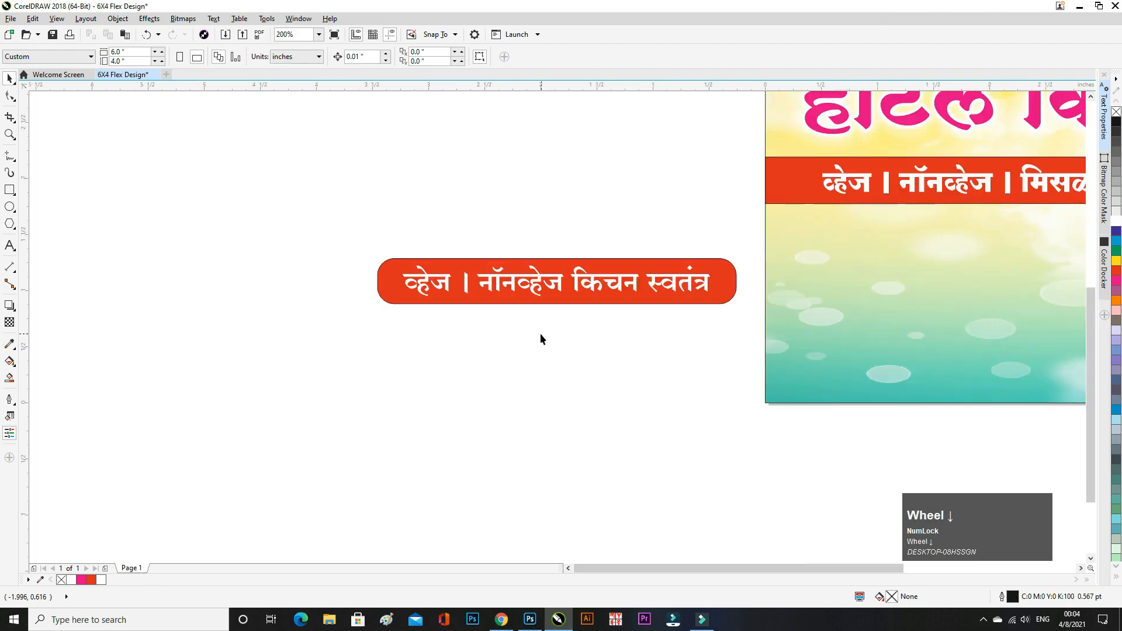
drag(746, 371, 746, 371)
scroll(505, 318, down, 1)
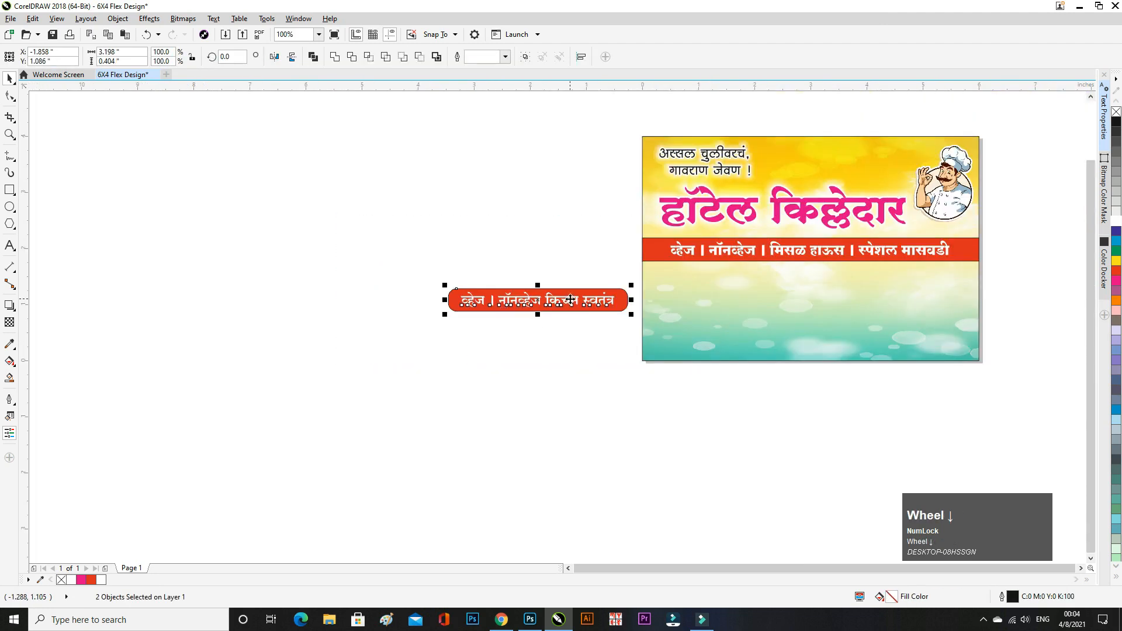
drag(570, 300, 781, 342)
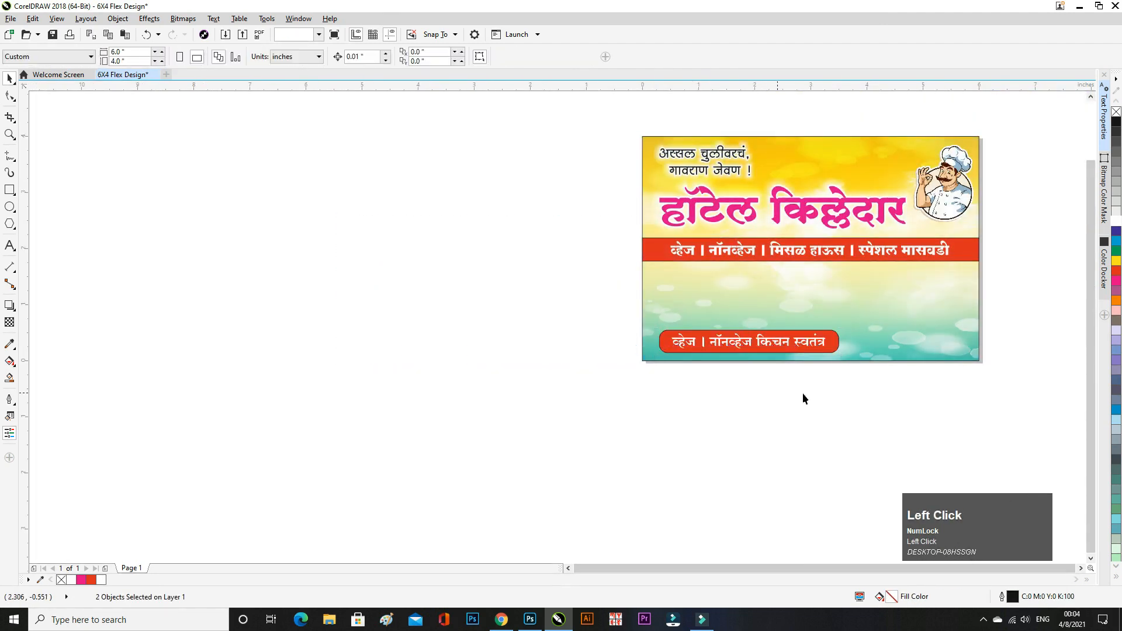
click(803, 399)
scroll(835, 381, up, 1)
scroll(416, 363, down, 1)
scroll(419, 360, down, 1)
scroll(433, 349, up, 2)
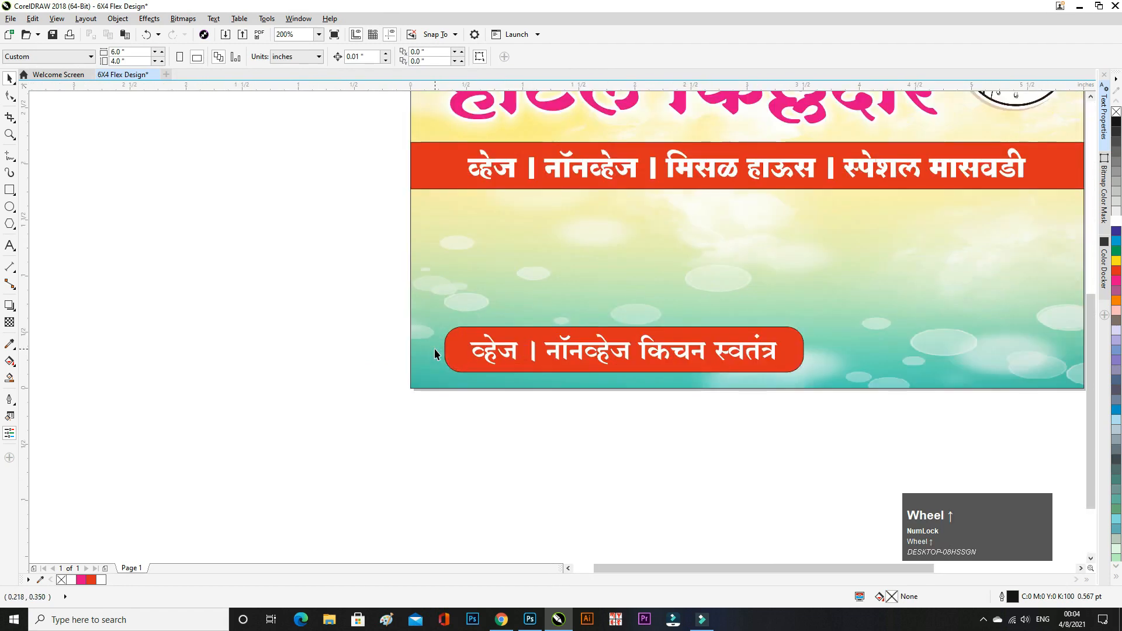
scroll(435, 353, down, 1)
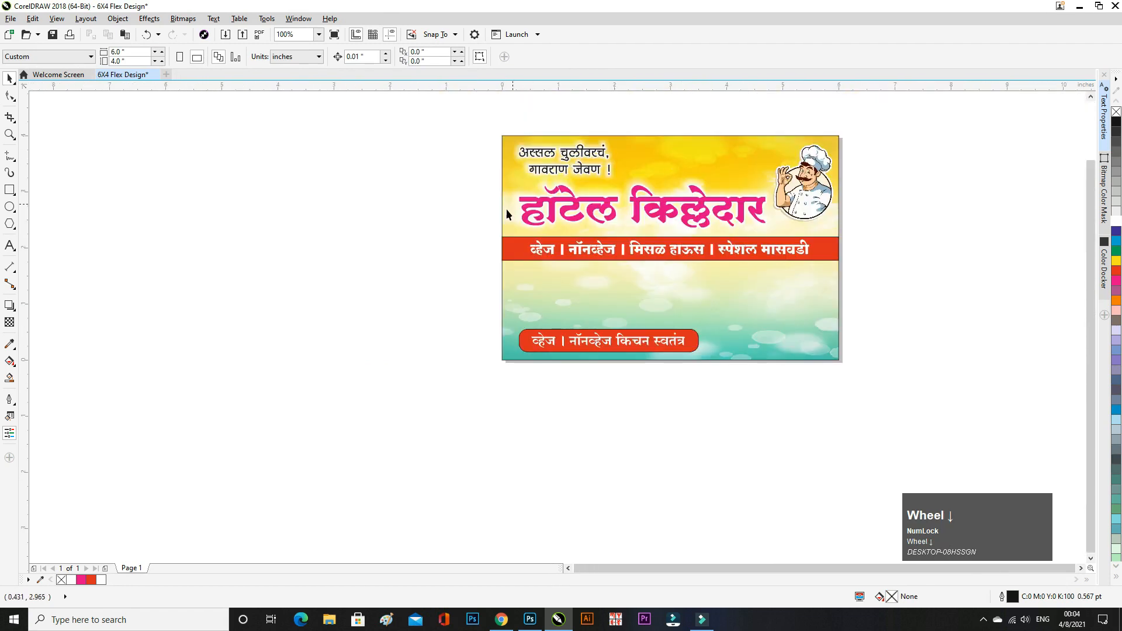
scroll(462, 292, down, 1)
scroll(593, 257, up, 1)
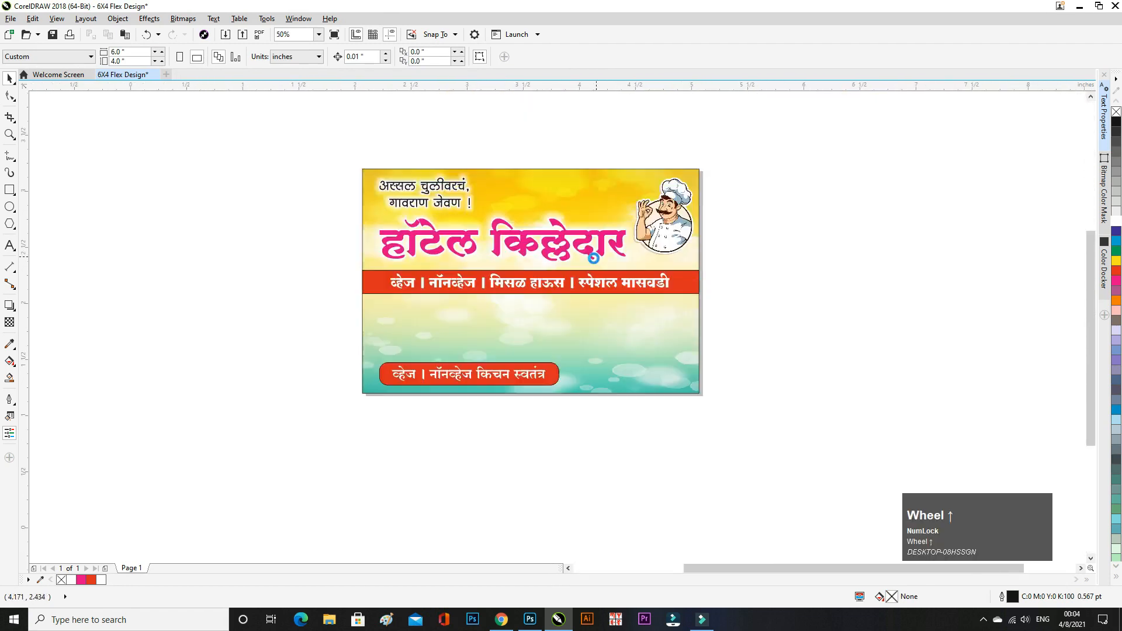
scroll(590, 278, down, 1)
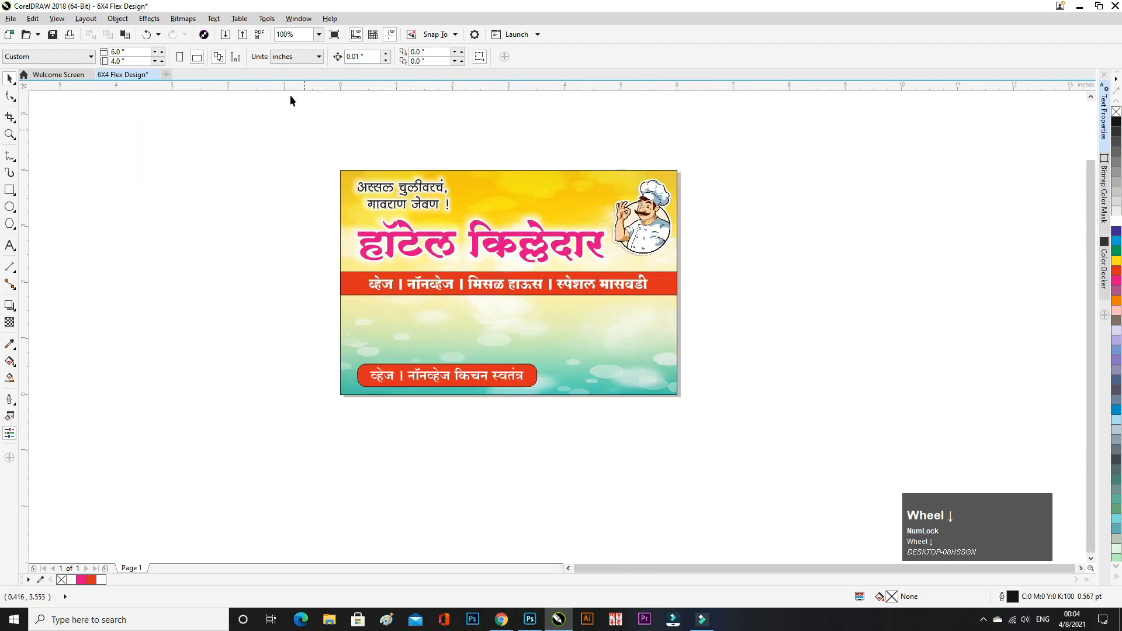
click(225, 34)
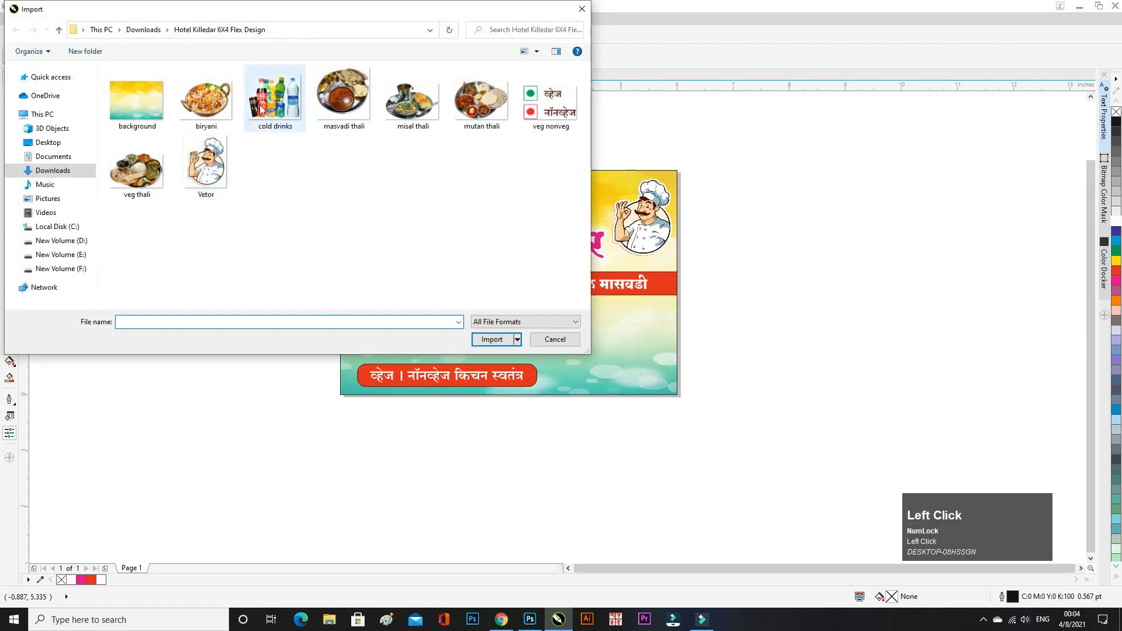
- Import the cold drinks image and move it into the banner's lower right
double_click(234, 196)
click(119, 204)
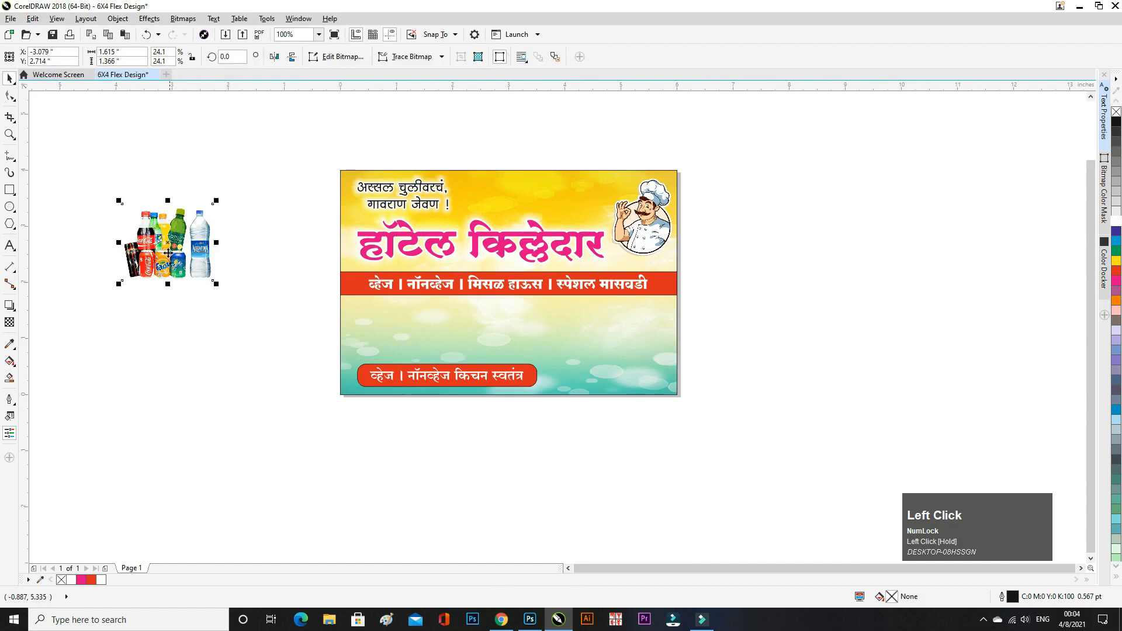
drag(170, 267, 608, 371)
scroll(612, 381, up, 2)
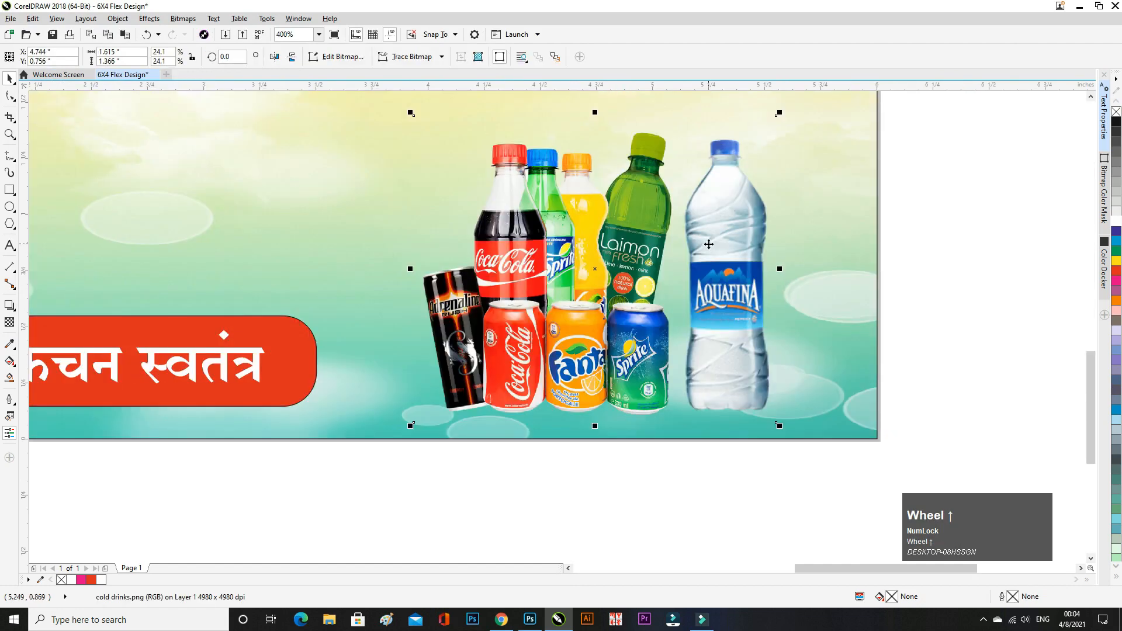
scroll(708, 245, down, 2)
- Resize the drinks image to 27.3% and settle it lower in the bottom-right corner
drag(747, 174, 766, 159)
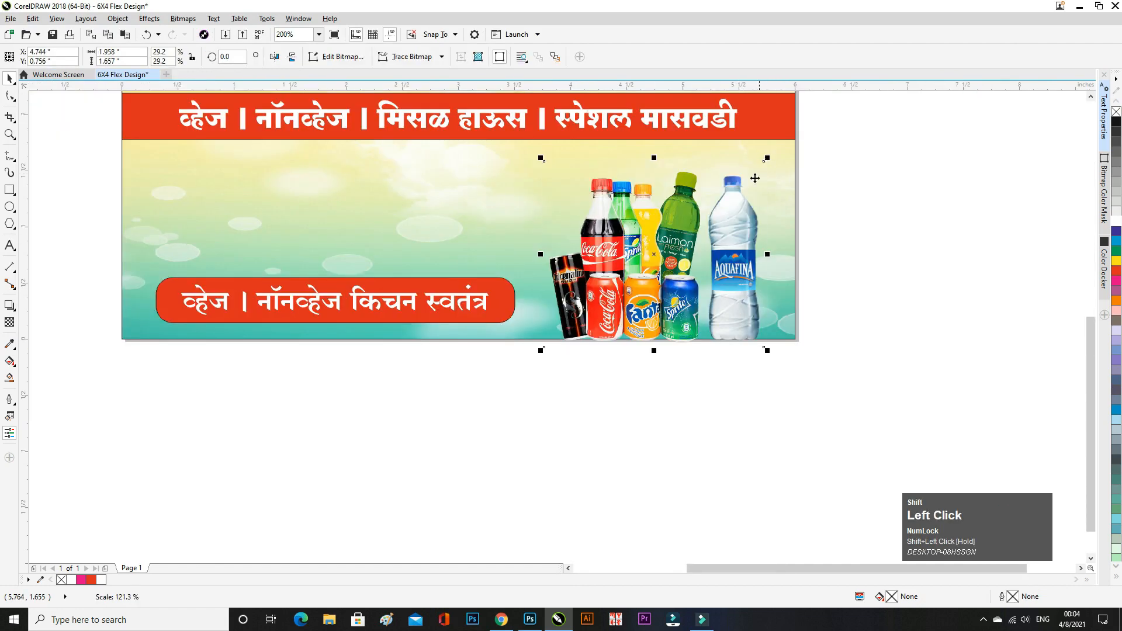
scroll(730, 263, down, 2)
drag(723, 250, 724, 242)
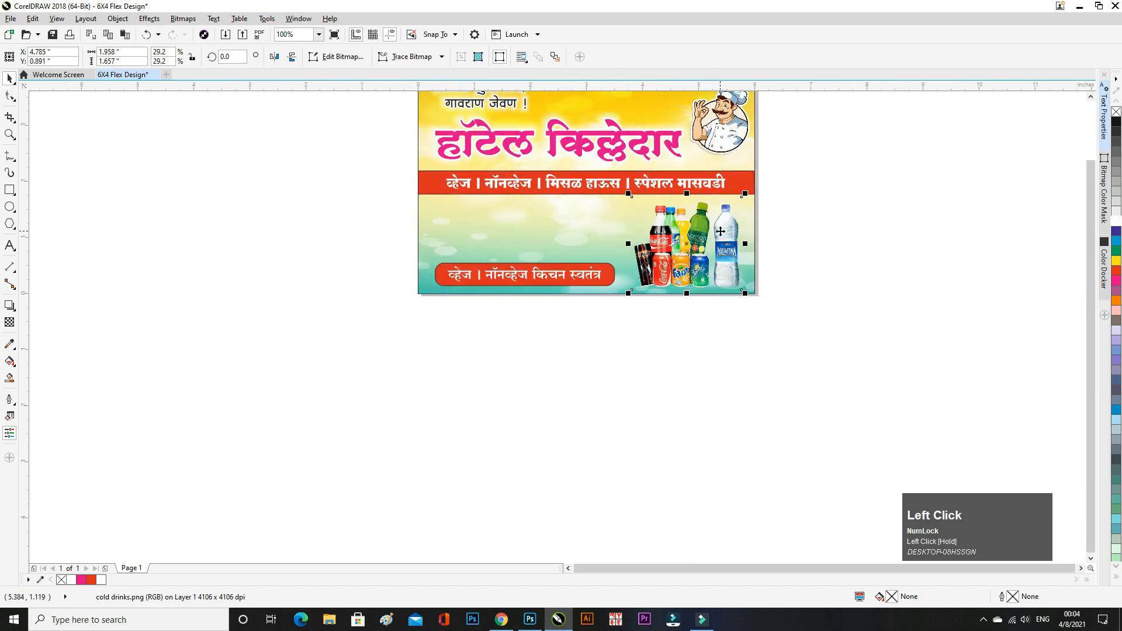
scroll(748, 201, up, 2)
drag(765, 162, 759, 166)
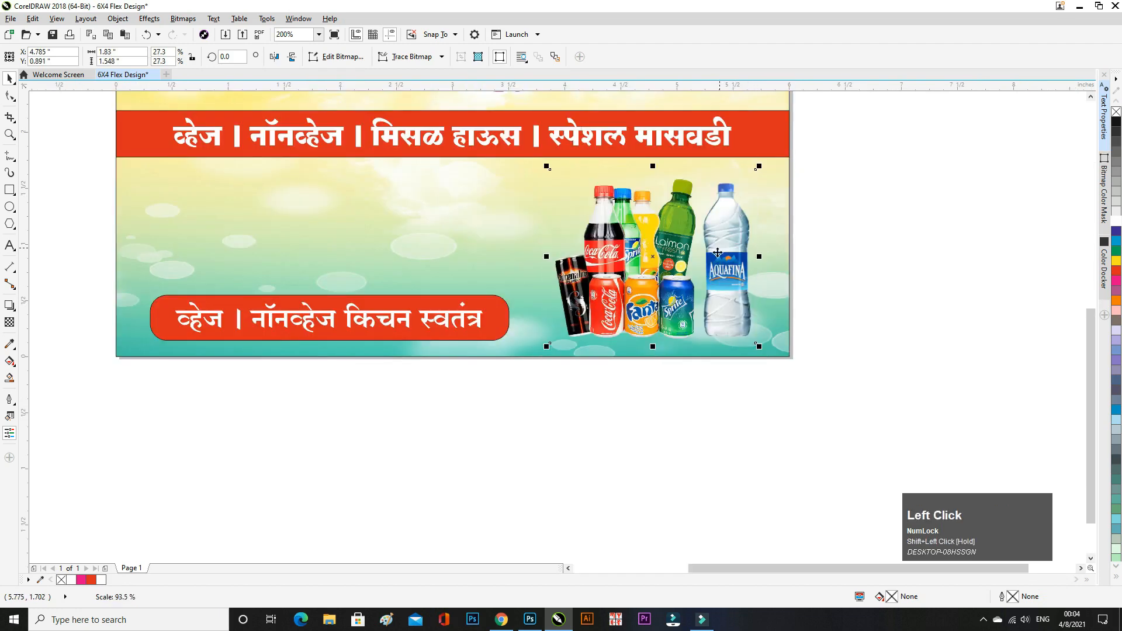
drag(724, 260, 727, 282)
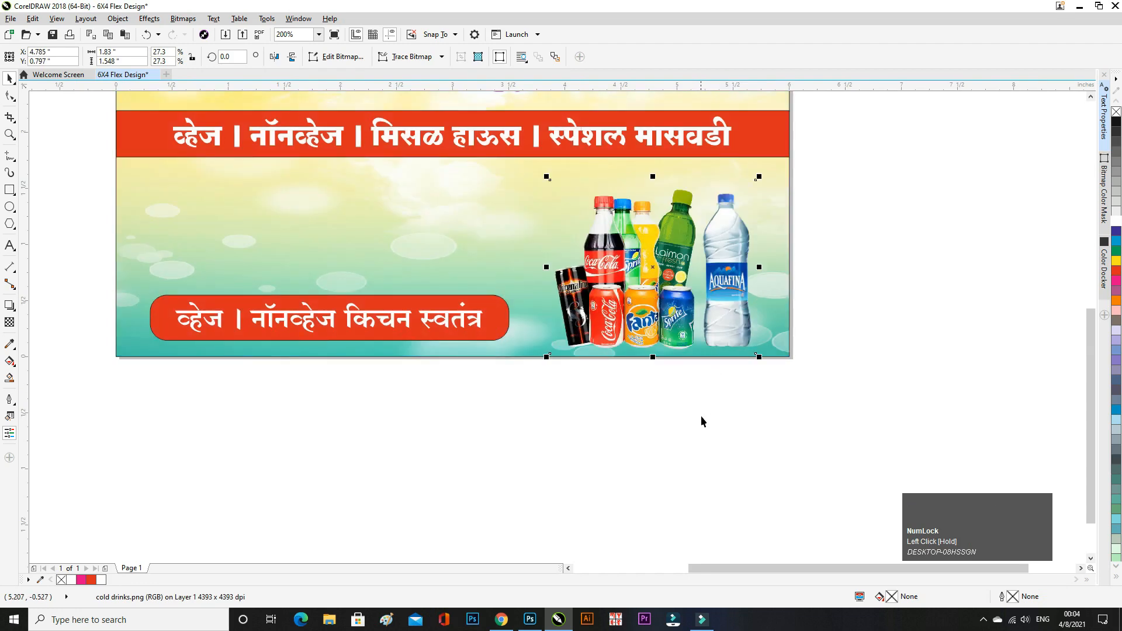
key(Down)
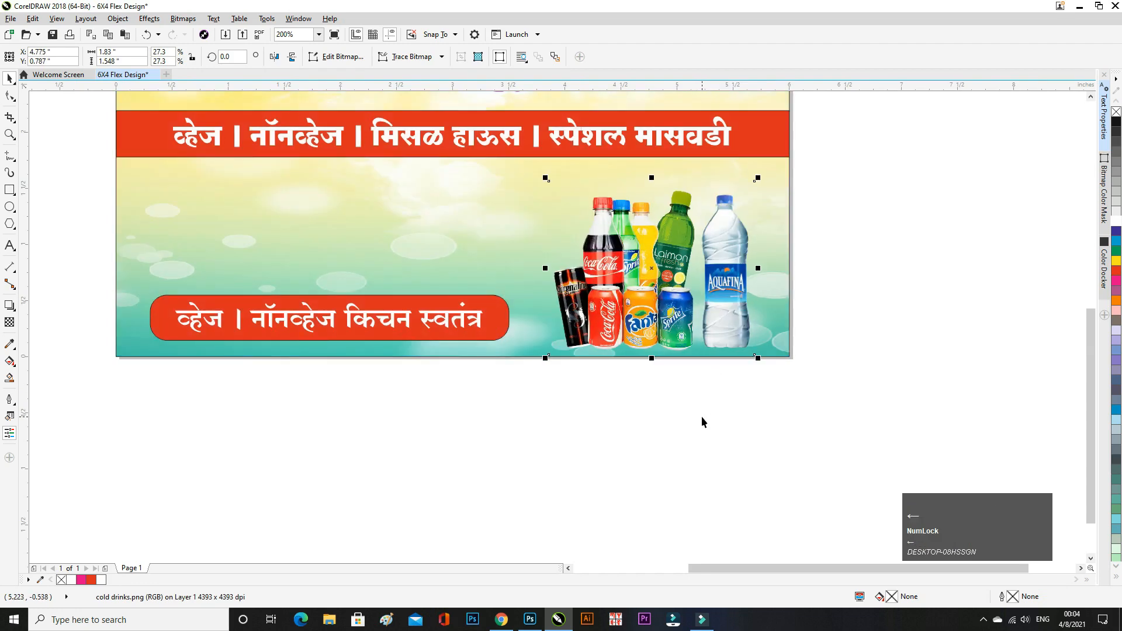
click(702, 417)
- Shrink the two-line tagline at the top slightly
scroll(578, 421, down, 2)
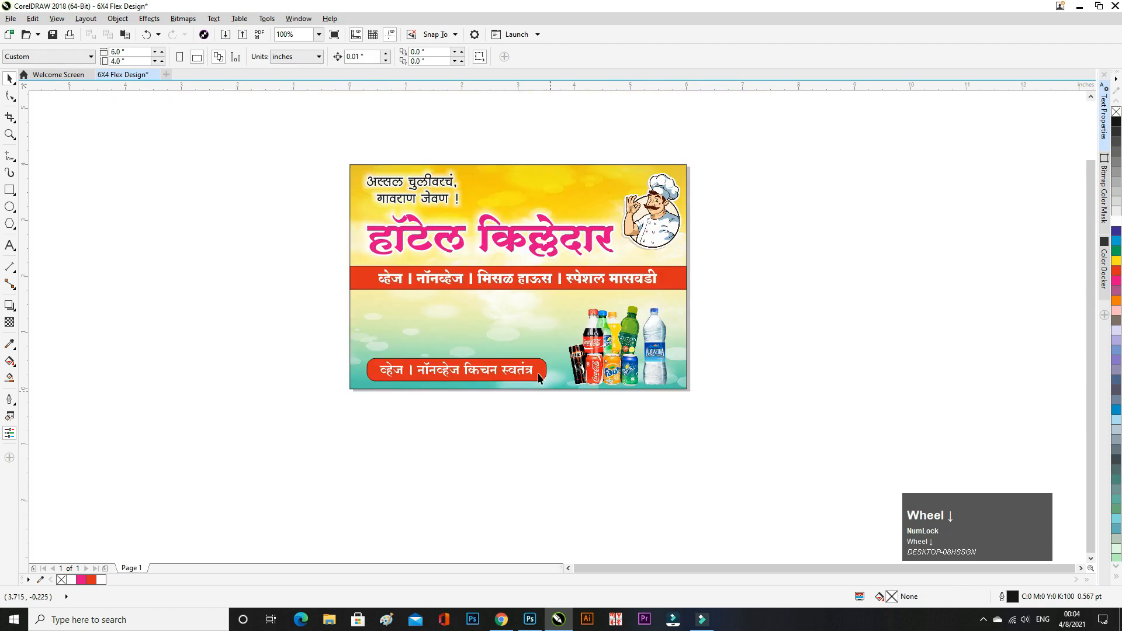
scroll(418, 195, up, 2)
click(414, 202)
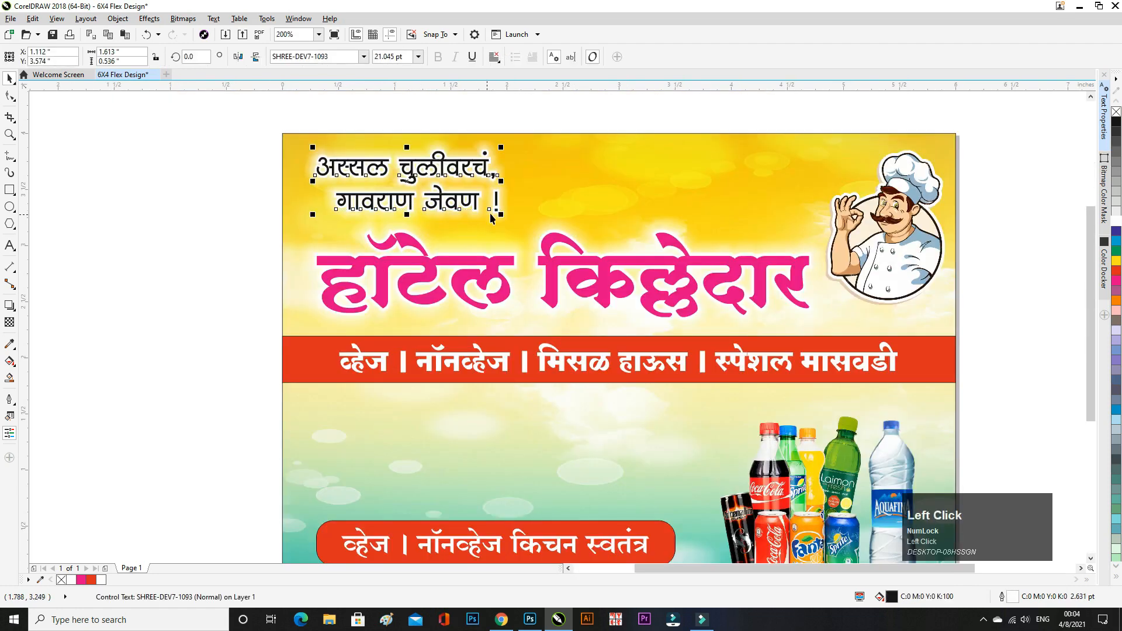
drag(501, 213, 494, 210)
click(495, 114)
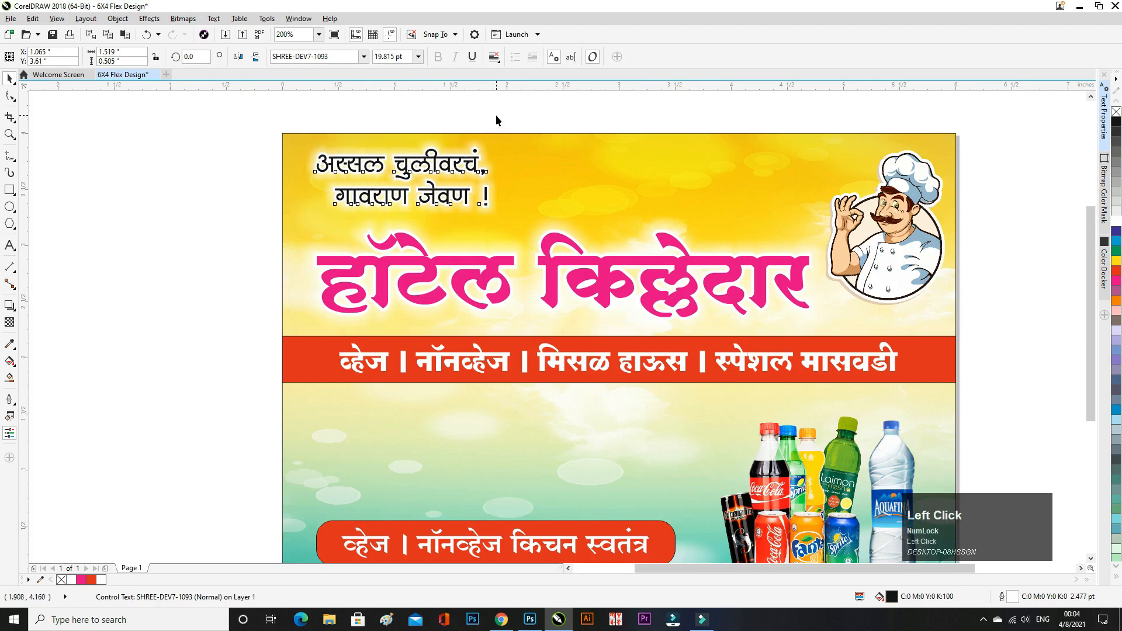
- Nudge the pink title and the red menu strip with its text upward
click(468, 271)
key(Up)
key(Up)
key(Up)
key(Up)
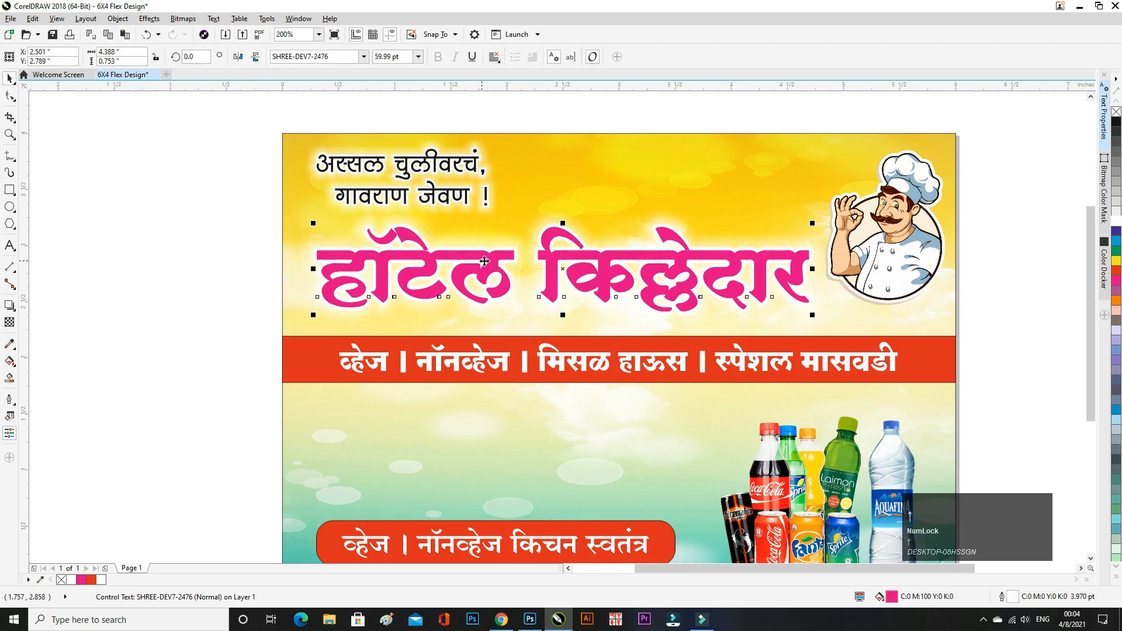
click(894, 260)
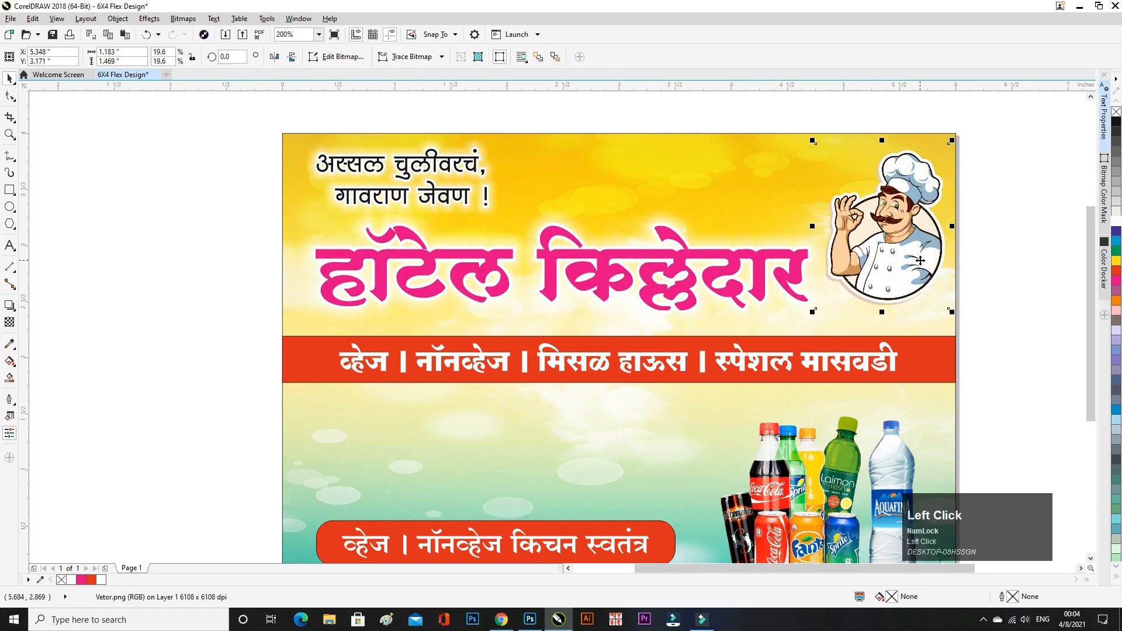
click(994, 265)
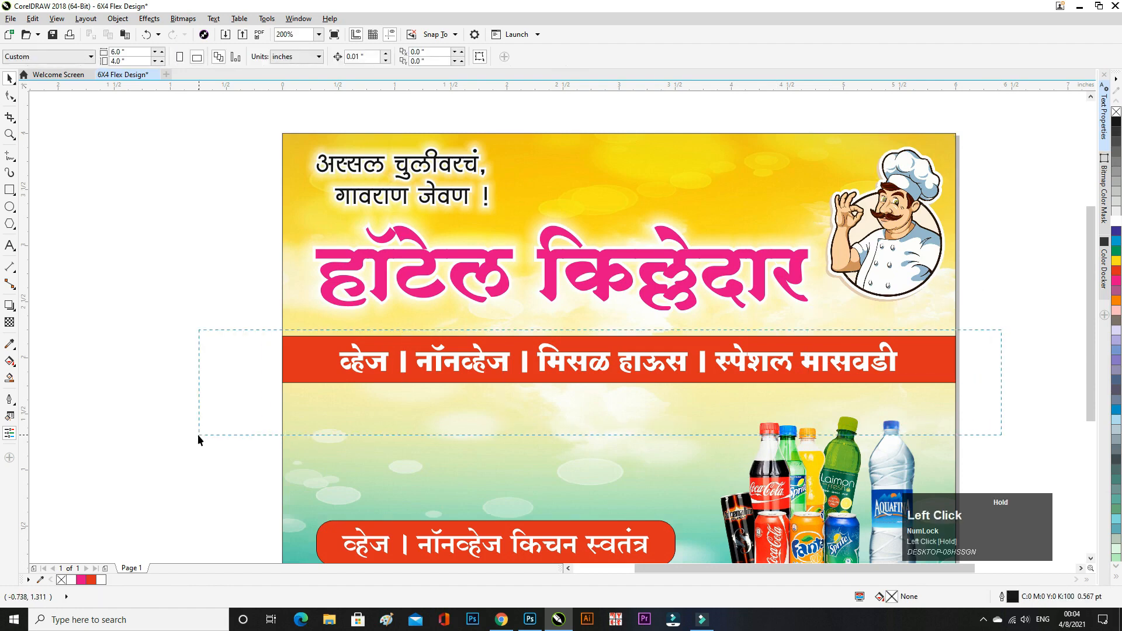
drag(197, 434, 199, 434)
key(Up)
key(Up)
key(Up)
key(Up)
key(Up)
key(Up)
key(Up)
key(Up)
key(Up)
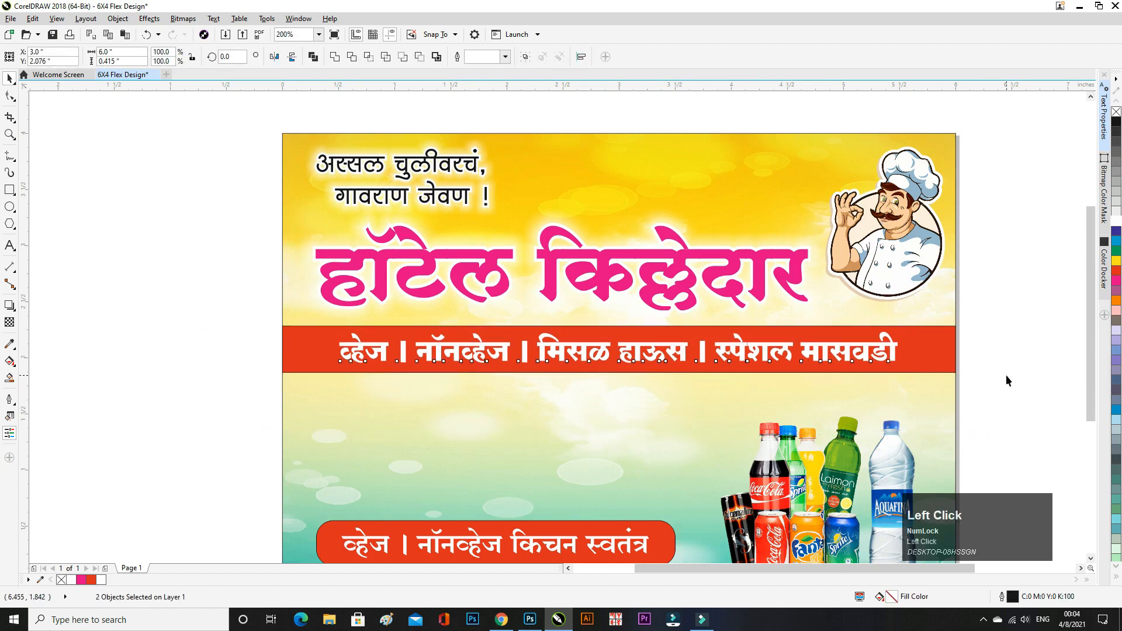
scroll(657, 312, down, 1)
click(518, 301)
key(Up)
key(Up)
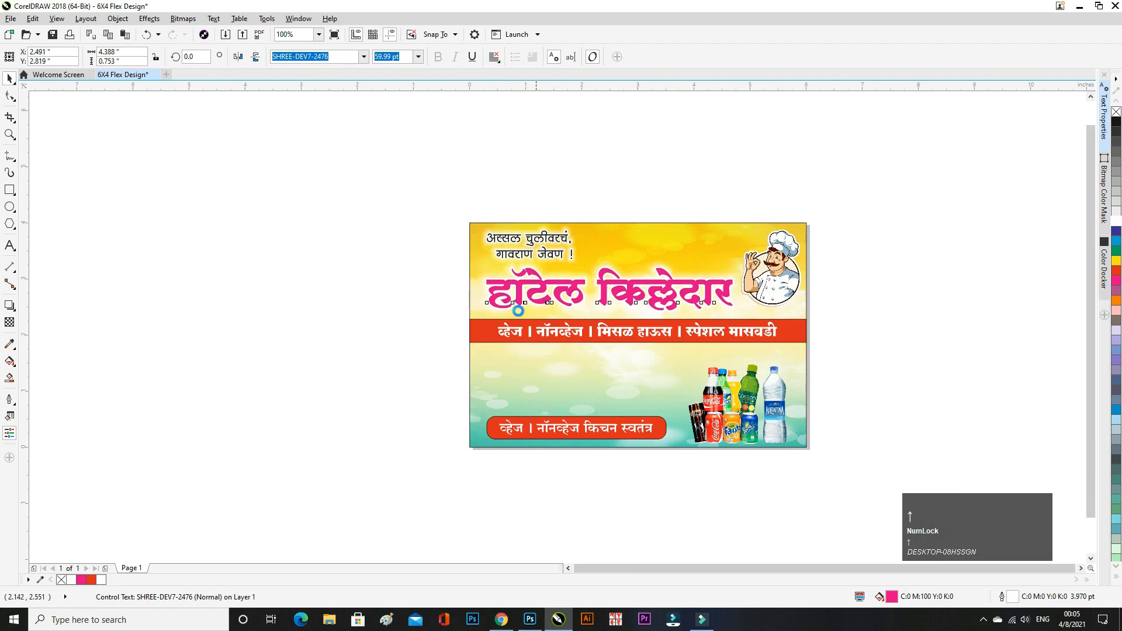
click(303, 310)
scroll(608, 368, down, 1)
scroll(599, 375, up, 1)
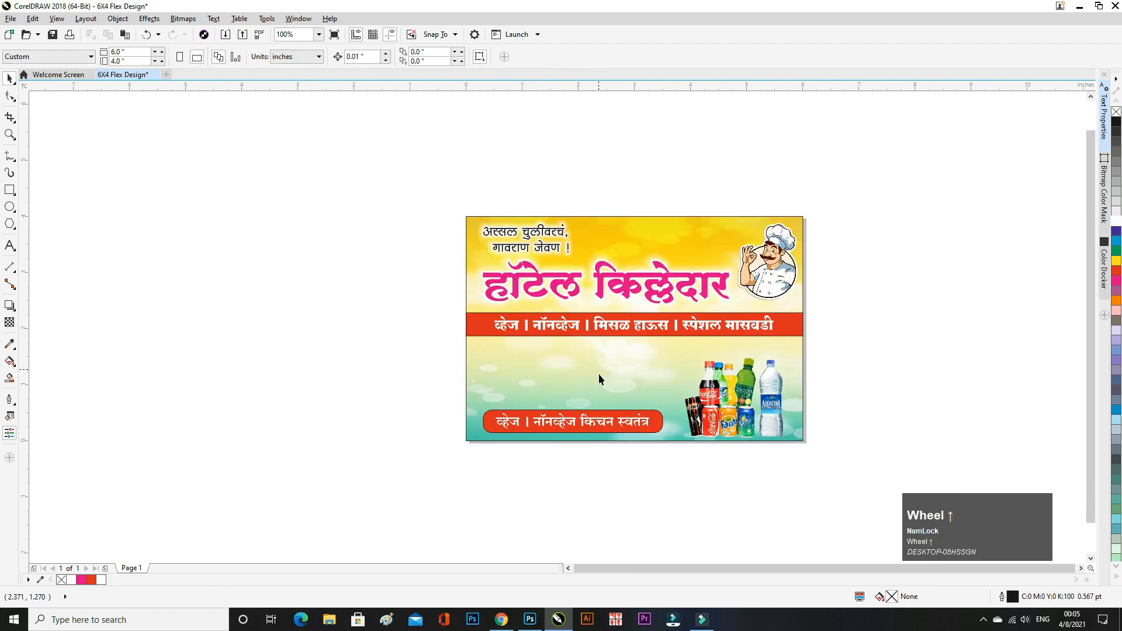
scroll(599, 379, up, 1)
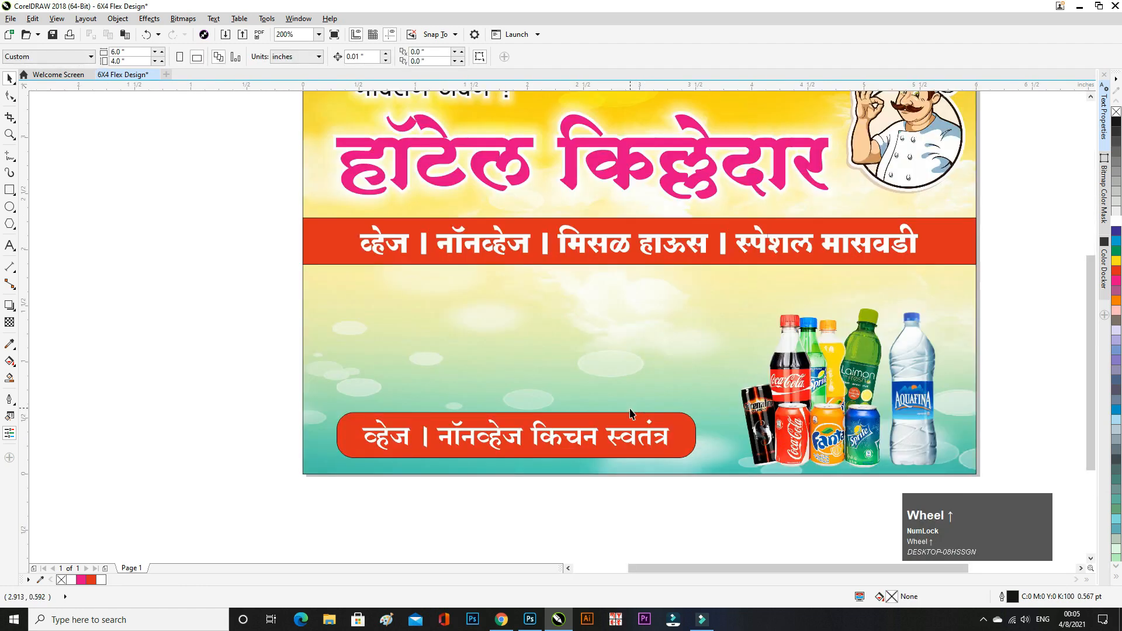
- Import the mutan thali image, scale it, and place it at left under the red strip
click(225, 35)
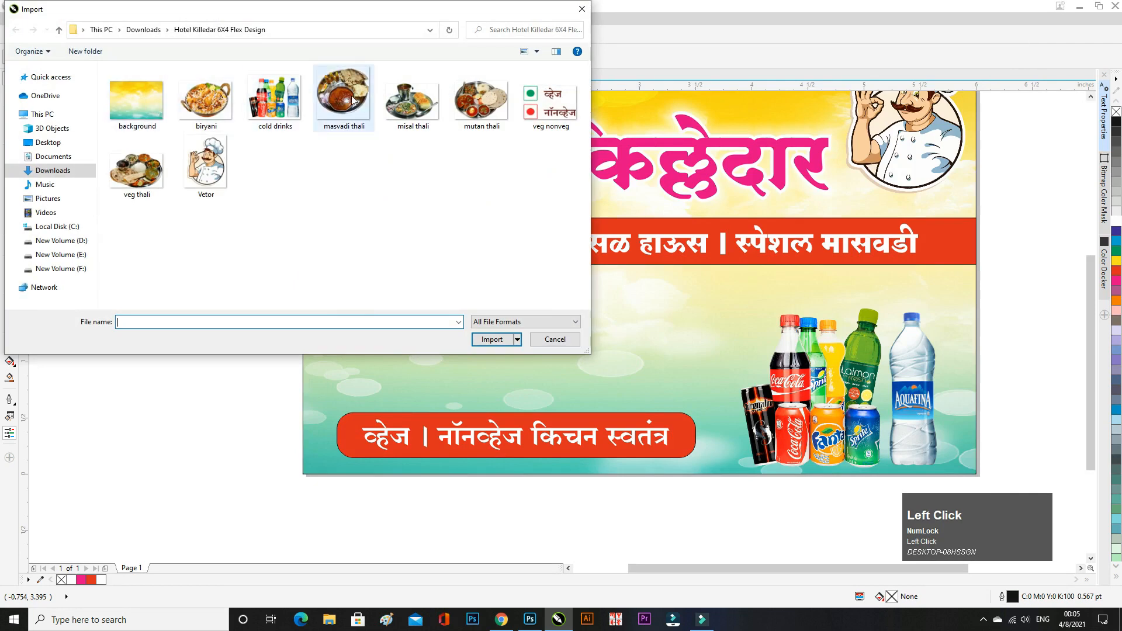
double_click(480, 101)
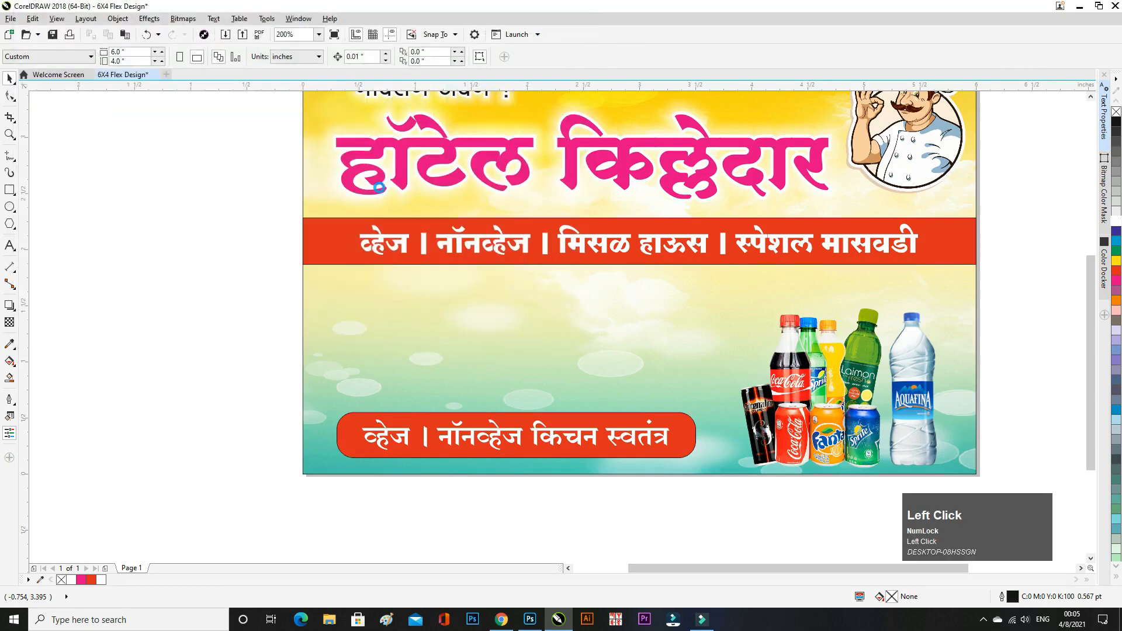
drag(157, 199, 260, 284)
drag(208, 234, 364, 305)
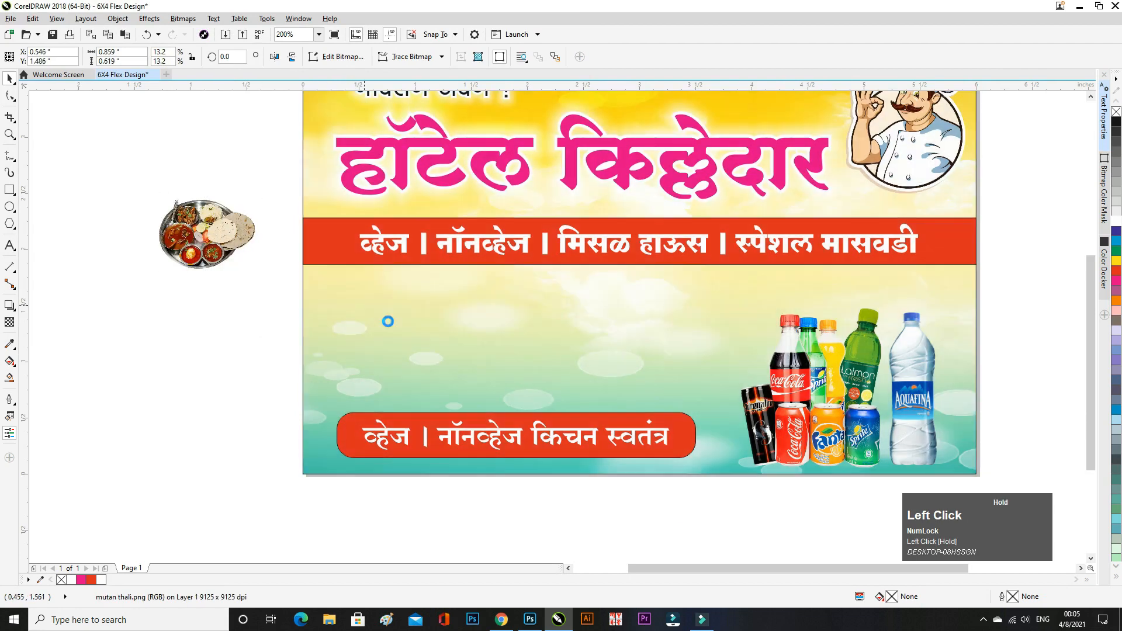
drag(414, 345, 430, 357)
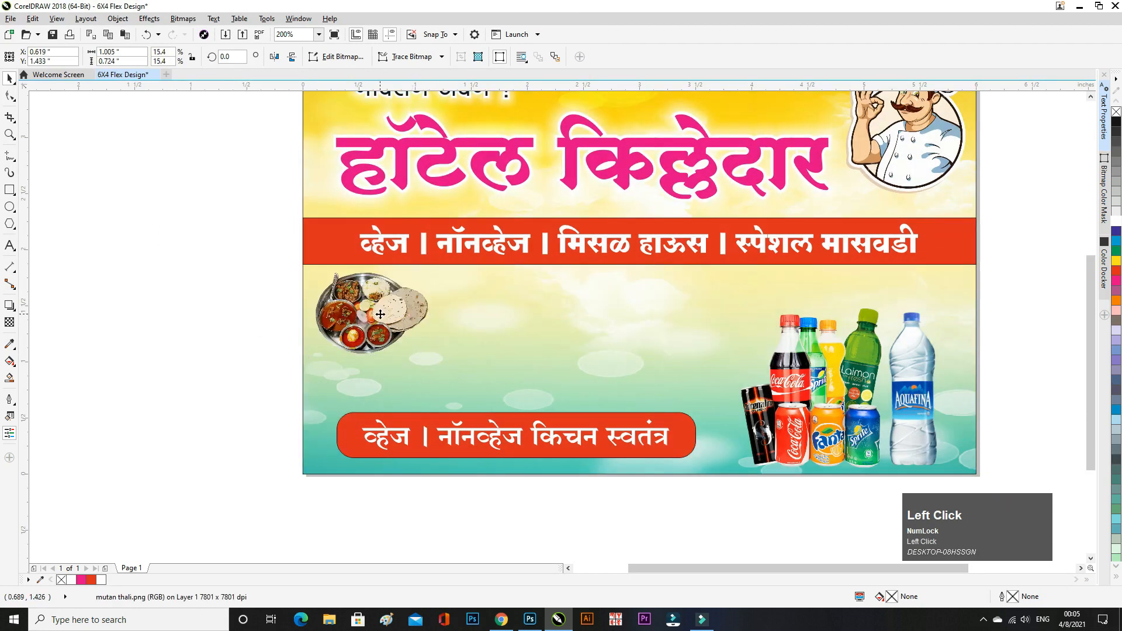
drag(380, 315, 379, 316)
scroll(290, 292, up, 1)
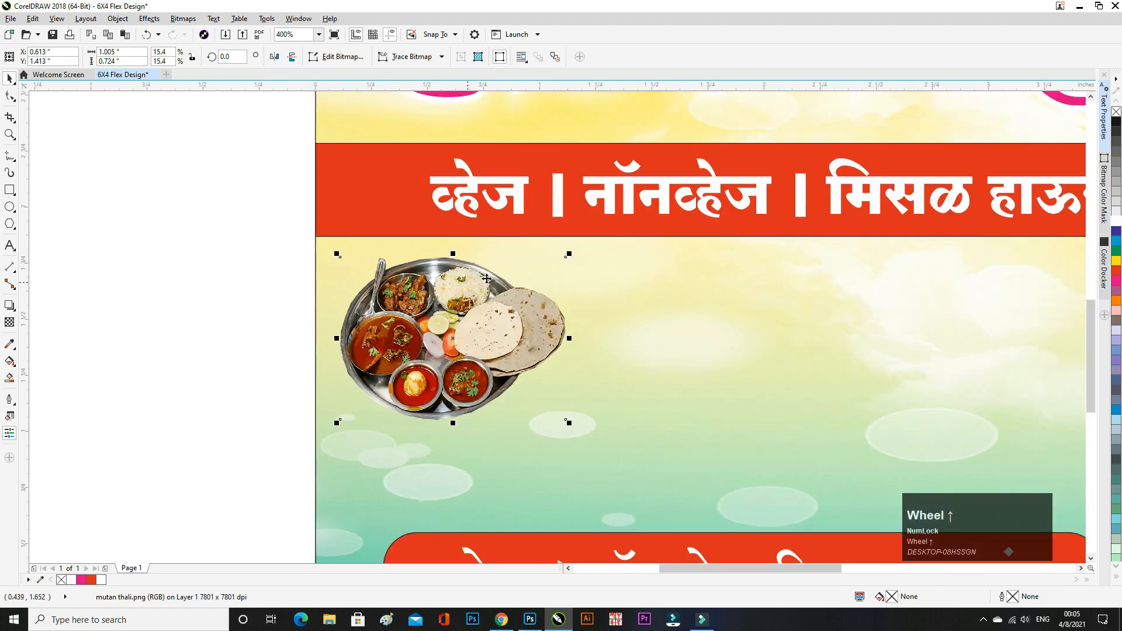
click(569, 254)
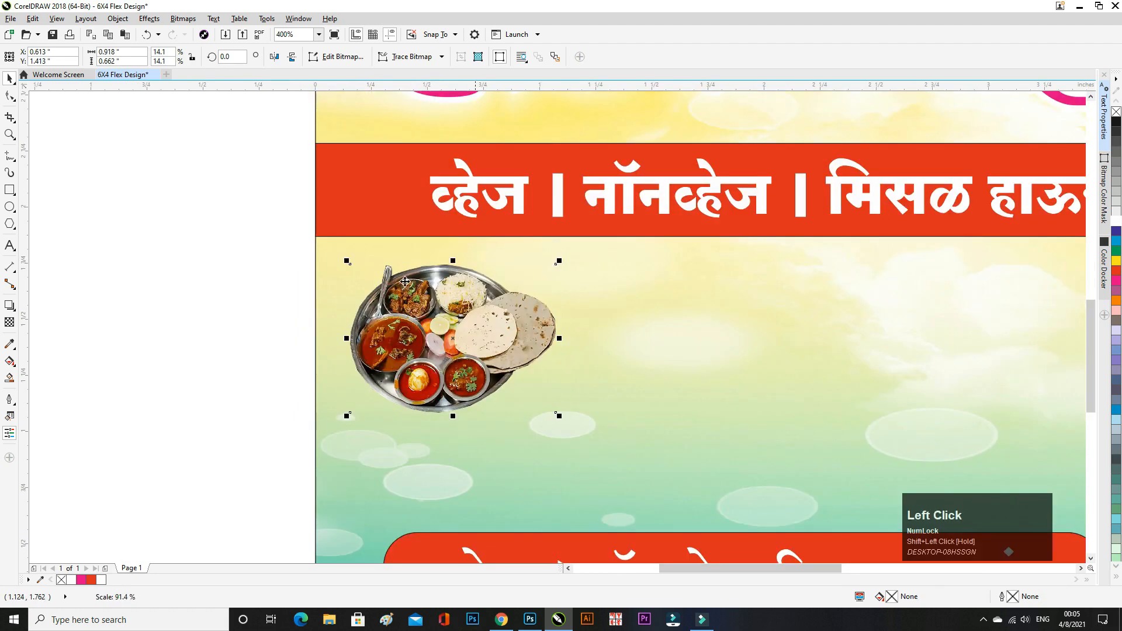
click(191, 294)
scroll(264, 280, down, 1)
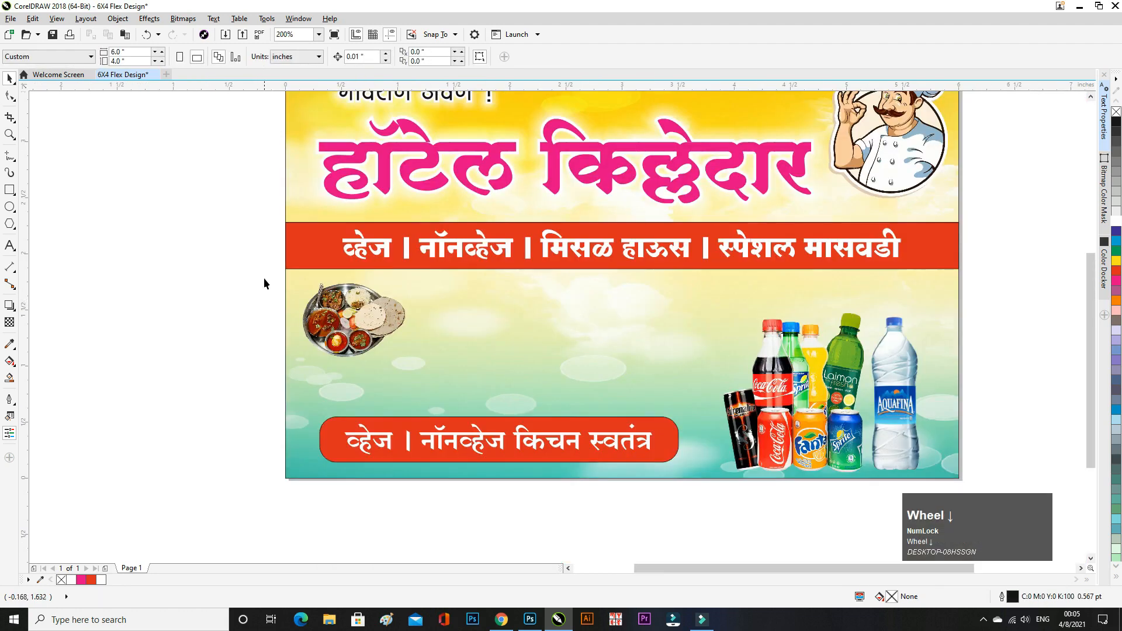
- Import the biryani image and place it beside the thali
click(225, 37)
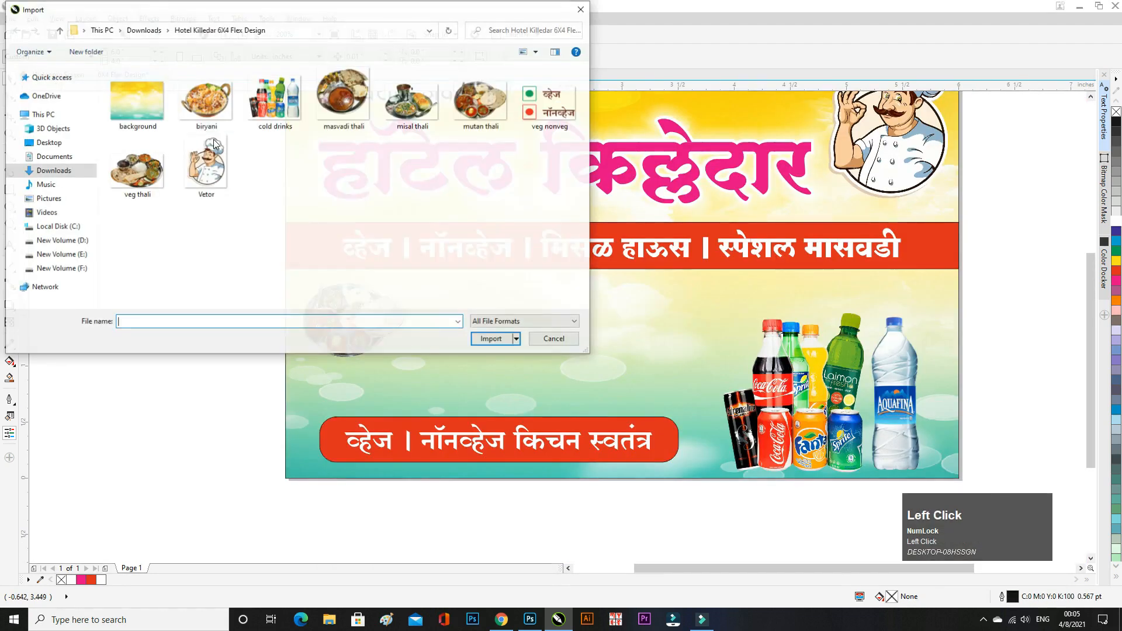
double_click(206, 105)
drag(111, 189, 238, 282)
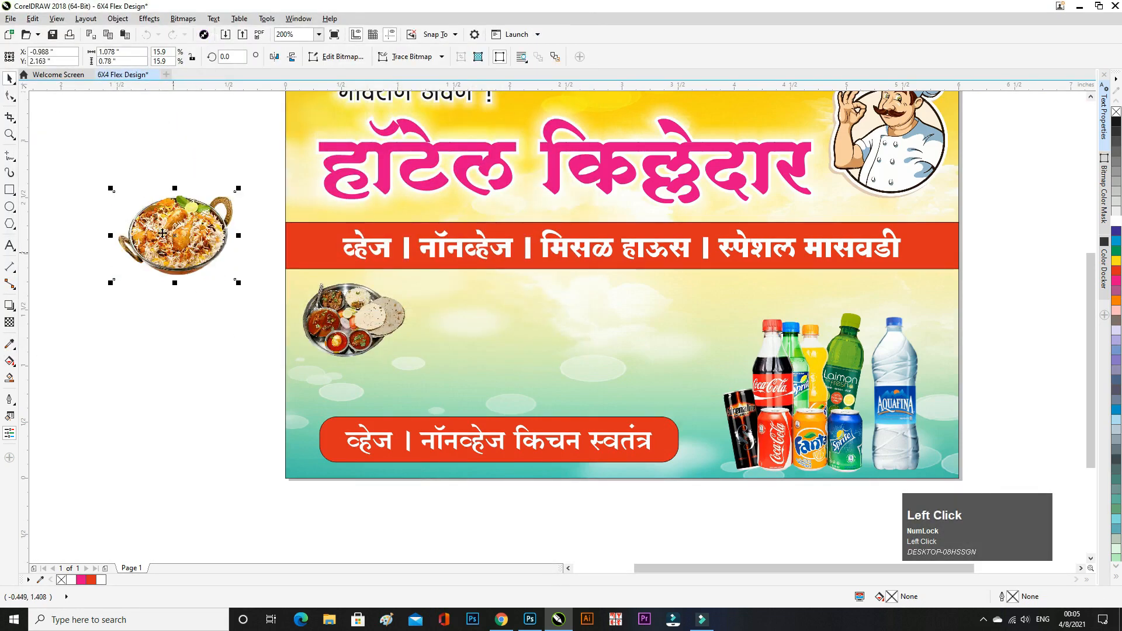
drag(162, 234, 475, 322)
scroll(475, 322, up, 1)
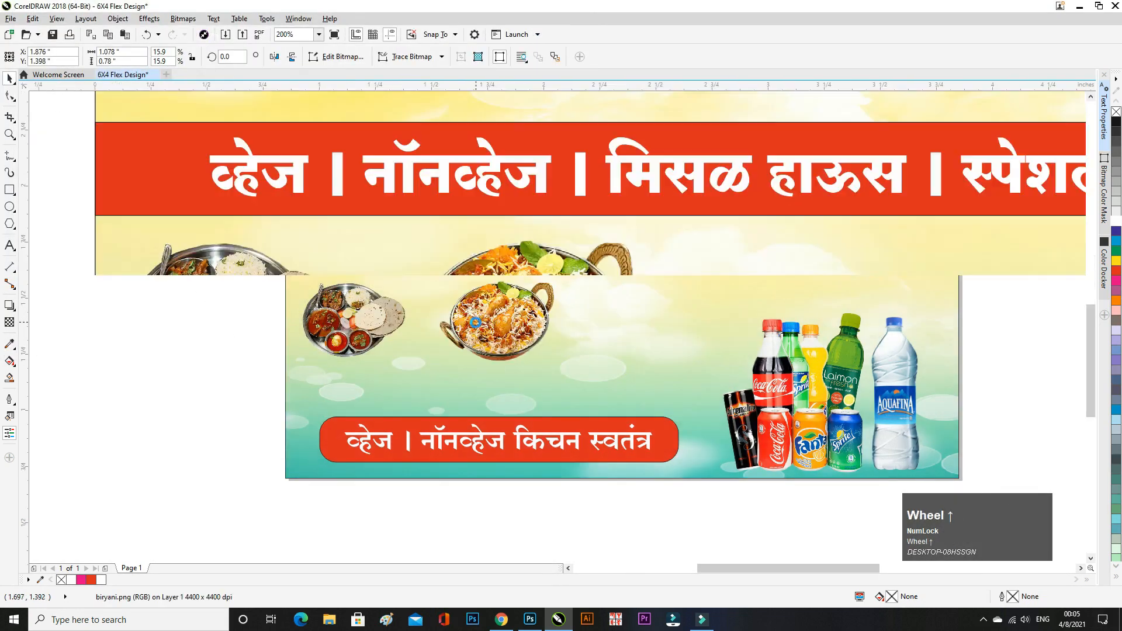
click(641, 230)
scroll(454, 305, down, 1)
click(163, 316)
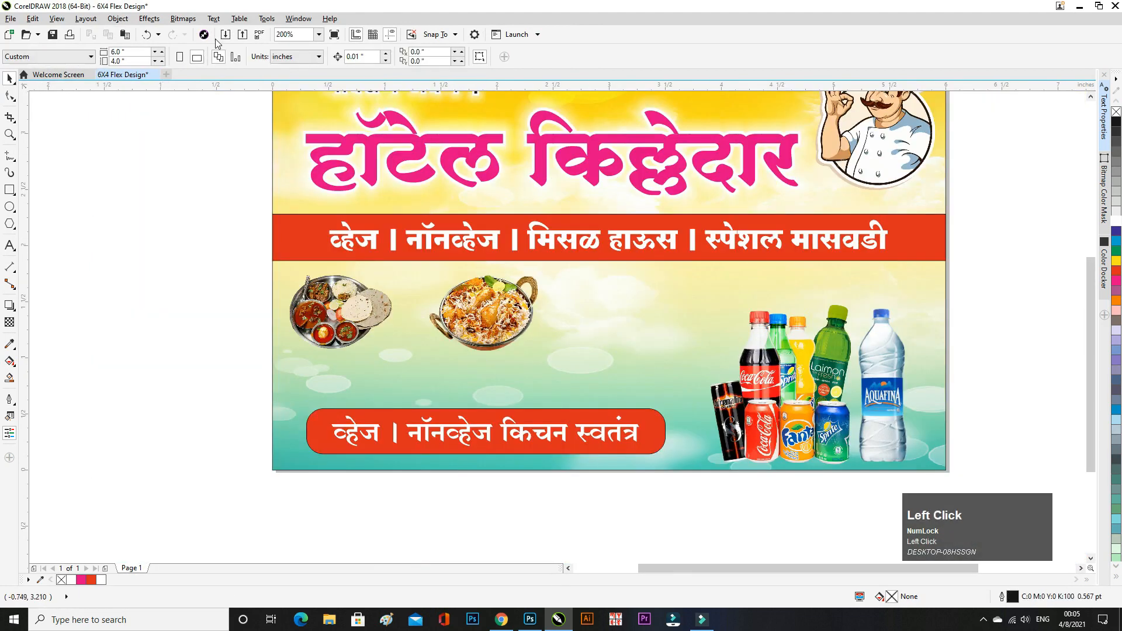
- Import the misal thali image, enlarge it, and place it below the first thali
click(225, 34)
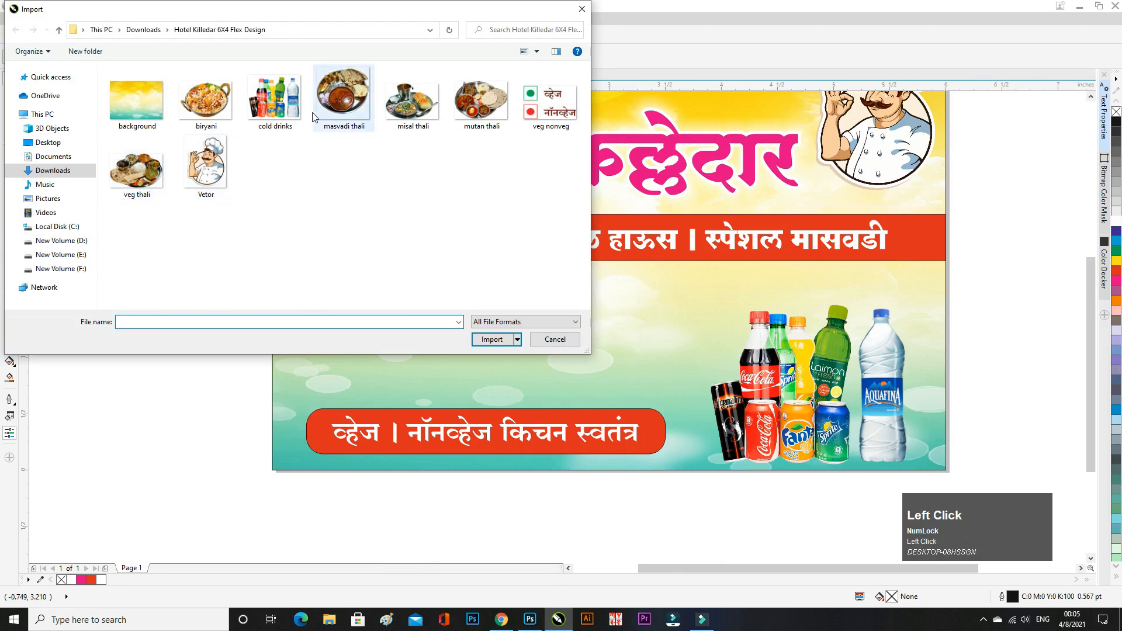
click(421, 120)
double_click(422, 119)
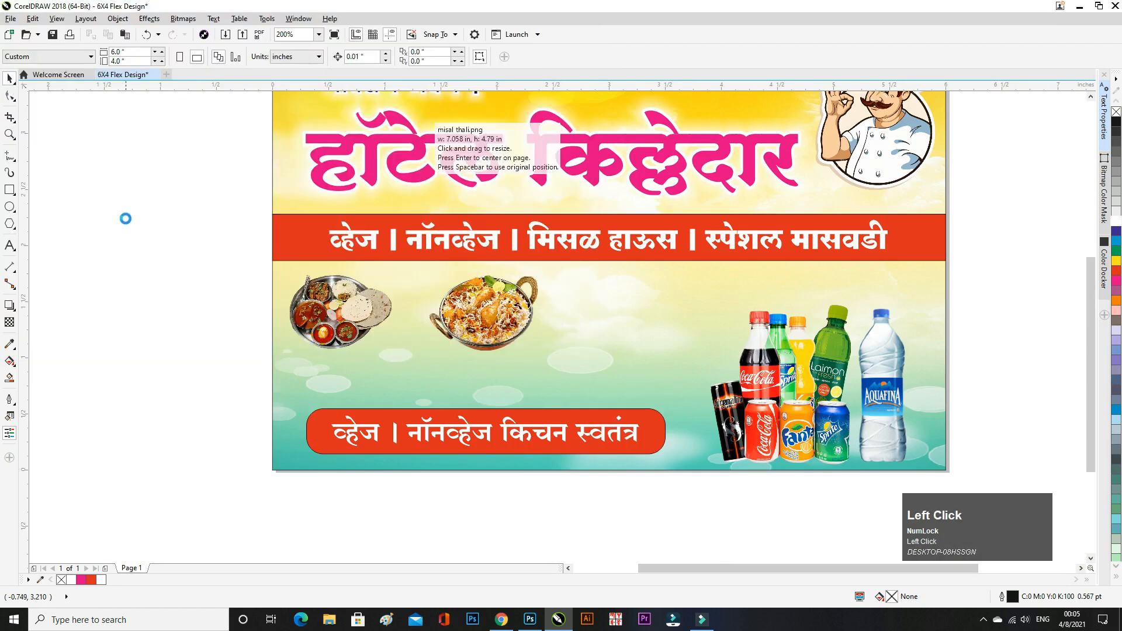
drag(178, 253, 209, 272)
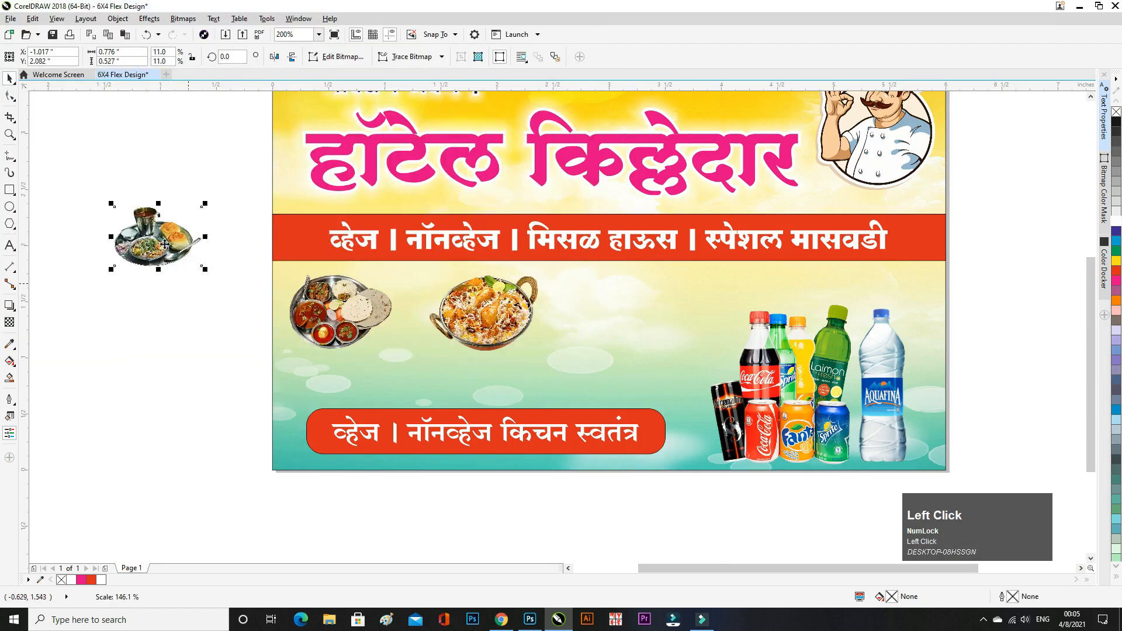
drag(133, 228, 368, 364)
scroll(368, 364, up, 1)
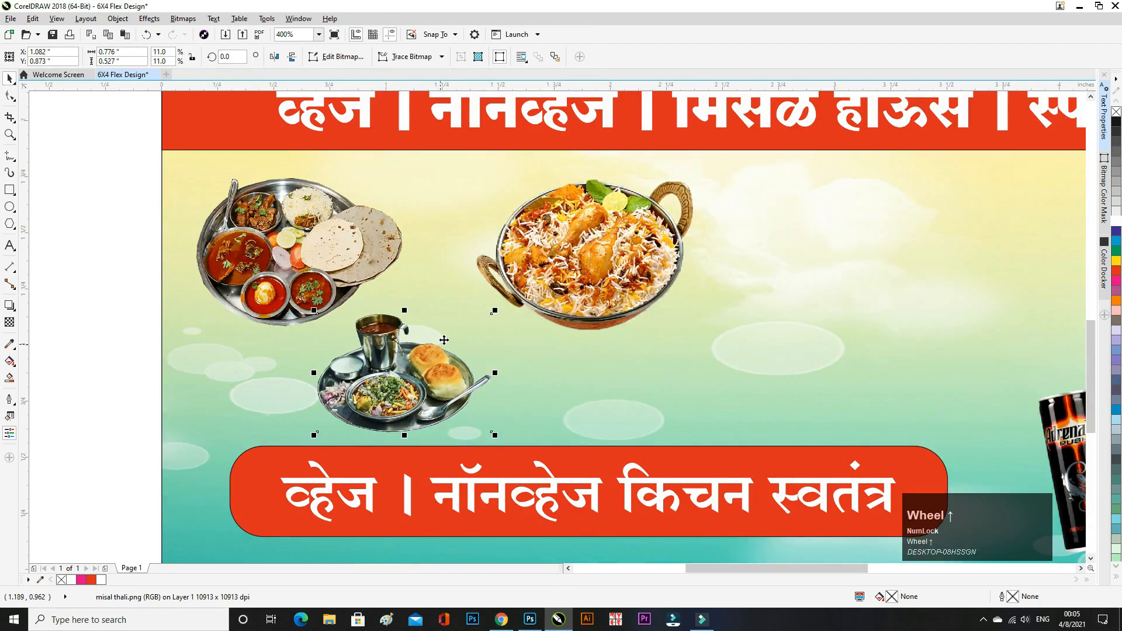
drag(493, 312, 511, 298)
drag(438, 376, 463, 372)
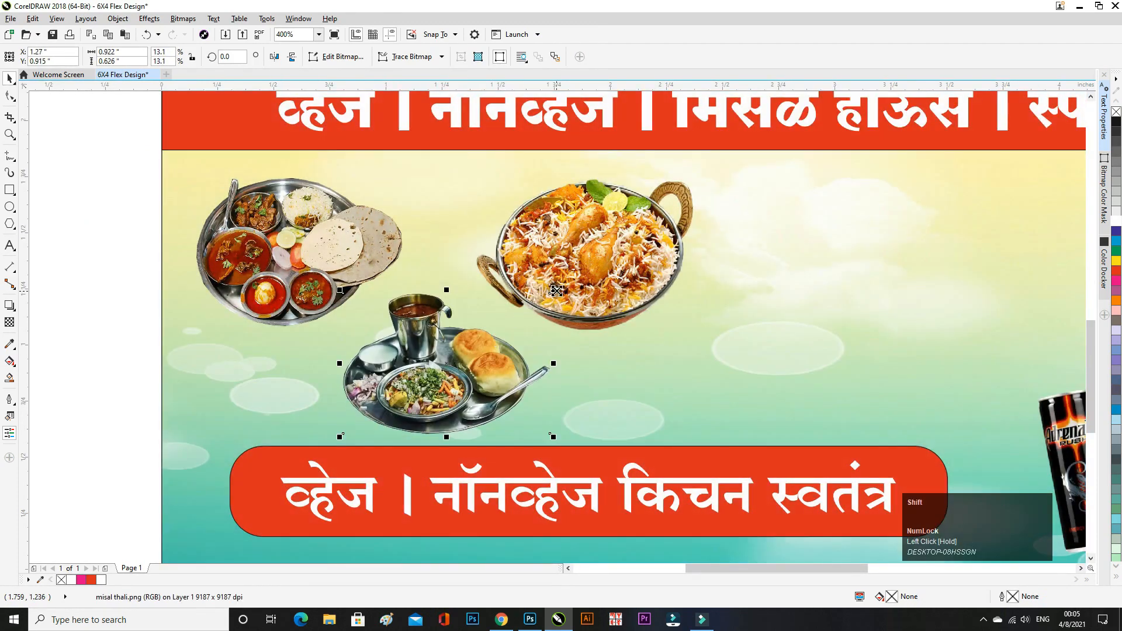
drag(557, 291, 565, 284)
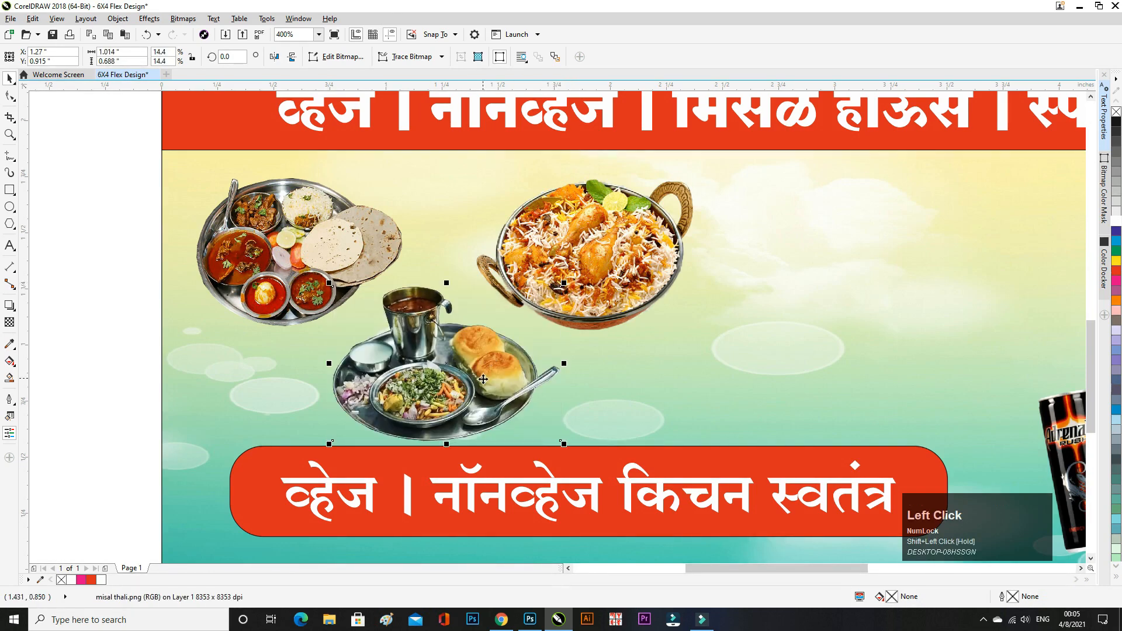
drag(483, 379, 487, 375)
click(45, 318)
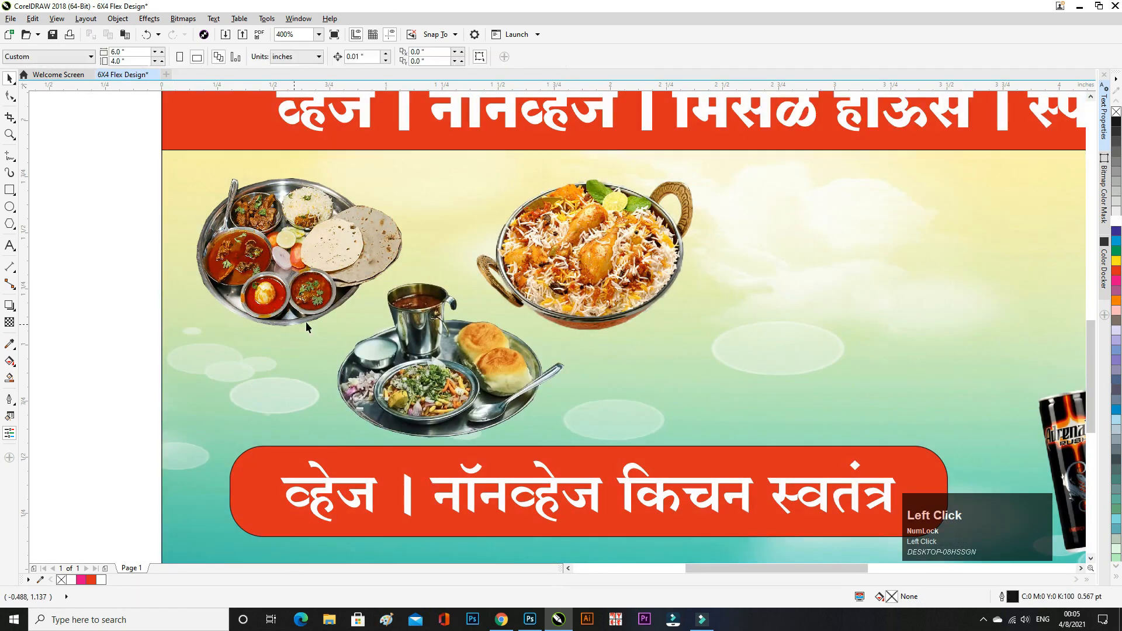
scroll(327, 320, down, 2)
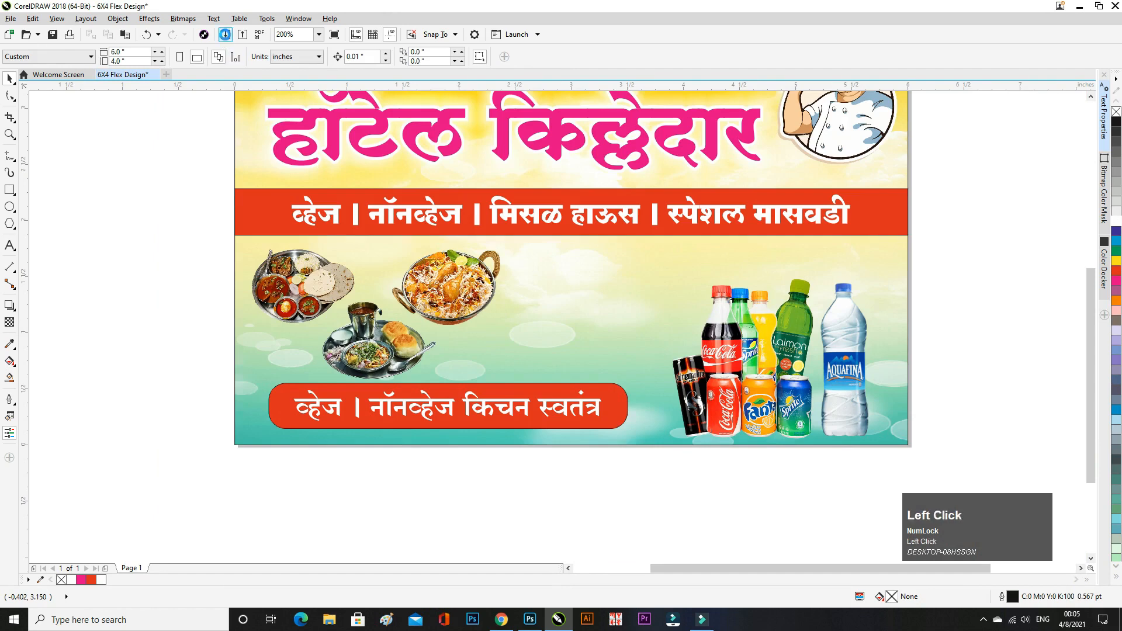
- Import the masvadi thali image, move it onto the food area, and shrink it proportionally
click(225, 33)
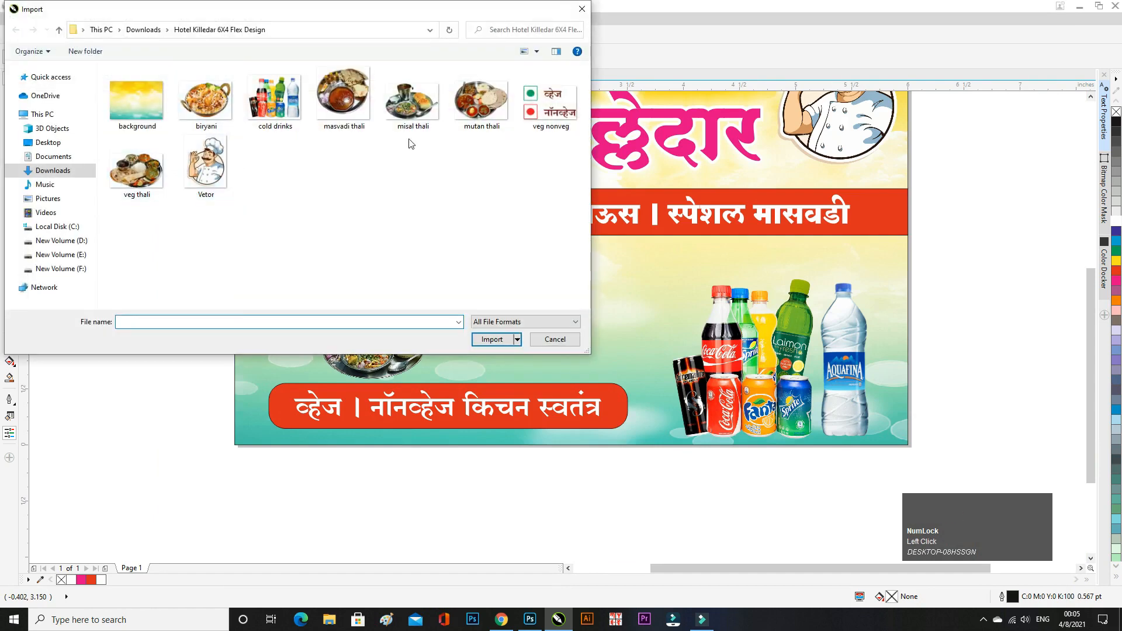
double_click(343, 93)
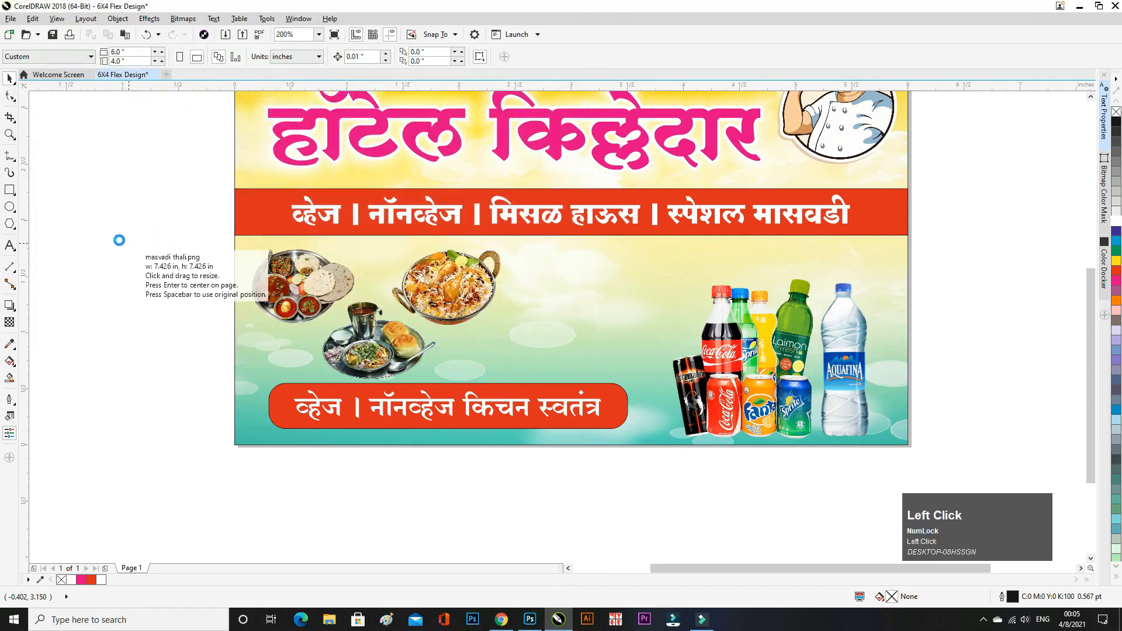
drag(83, 203, 187, 302)
drag(135, 254, 514, 338)
scroll(602, 254, up, 1)
mouse_move(612, 231)
mouse_down()
mouse_move(601, 247)
mouse_move(620, 246)
mouse_move(612, 253)
mouse_up()
scroll(569, 316, down, 1)
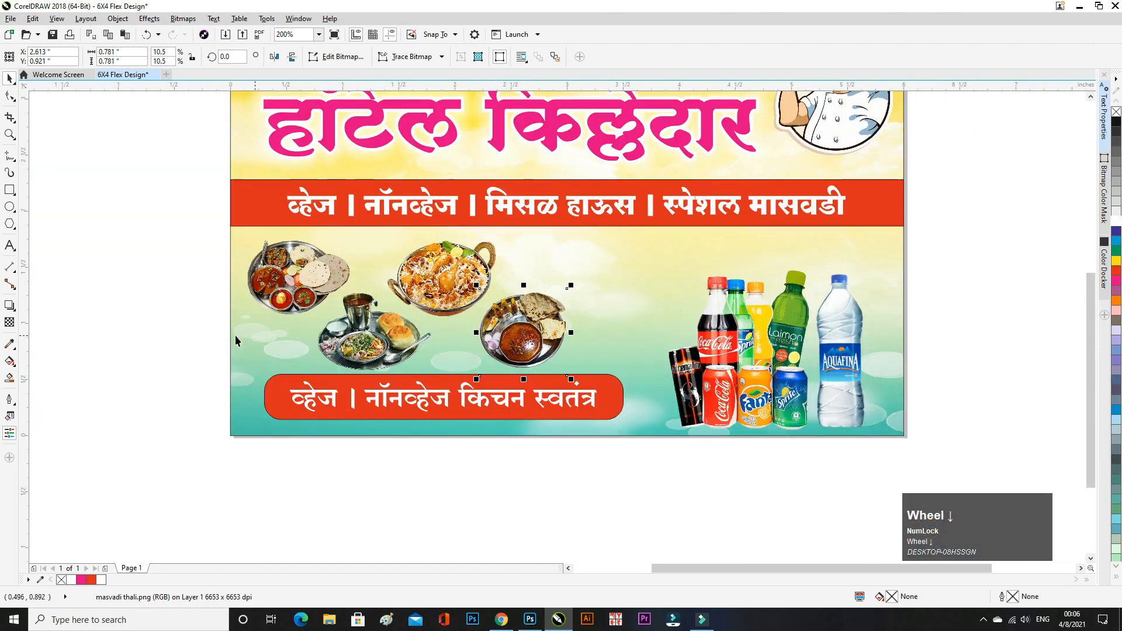
click(177, 325)
click(225, 34)
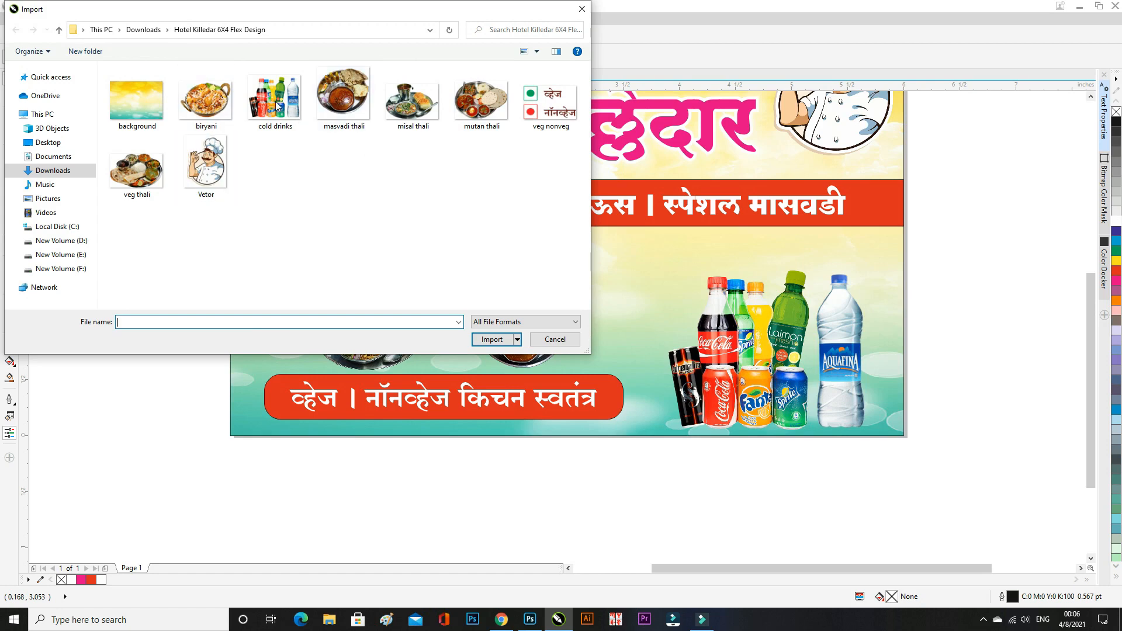
- Import the veg thali image, enlarge it slightly, and place it between biryani and cold drinks
double_click(136, 170)
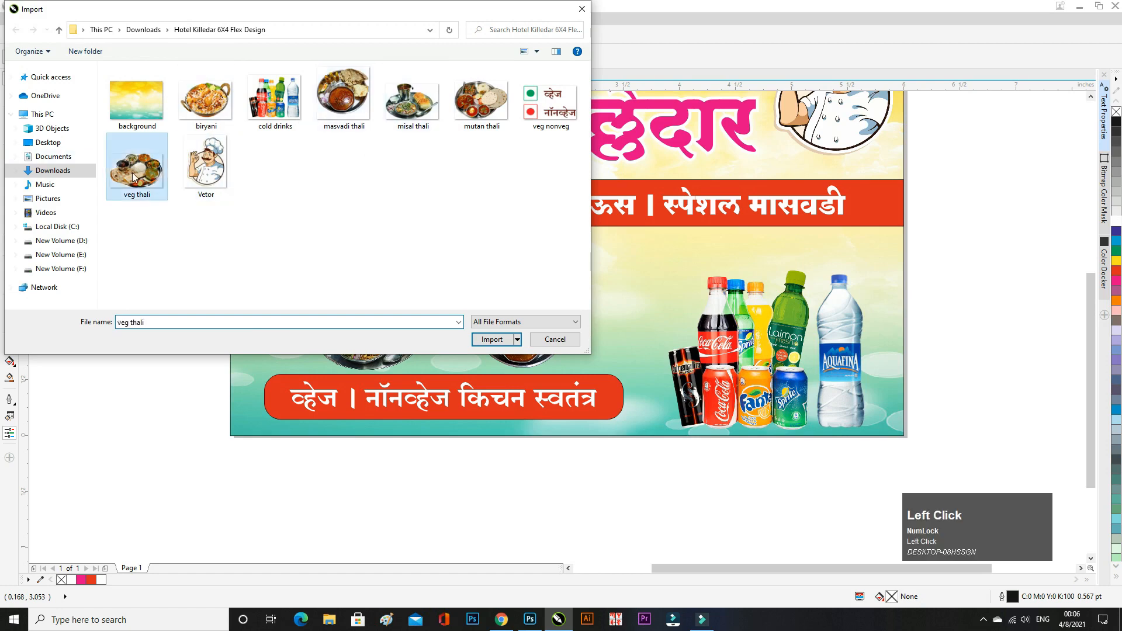
click(87, 182)
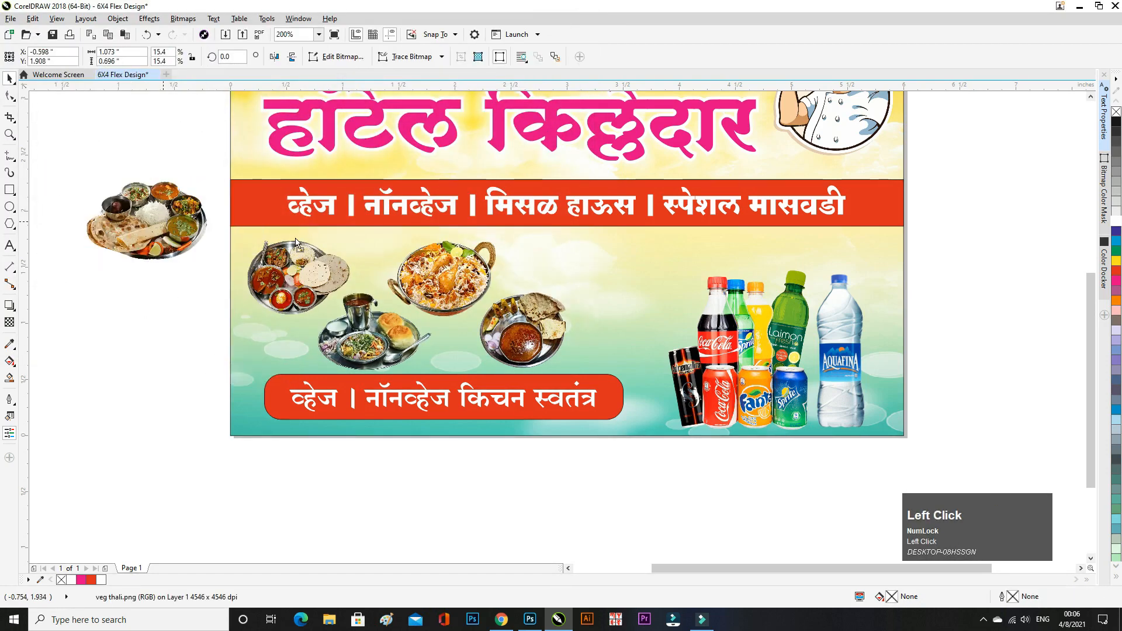
drag(146, 221, 633, 275)
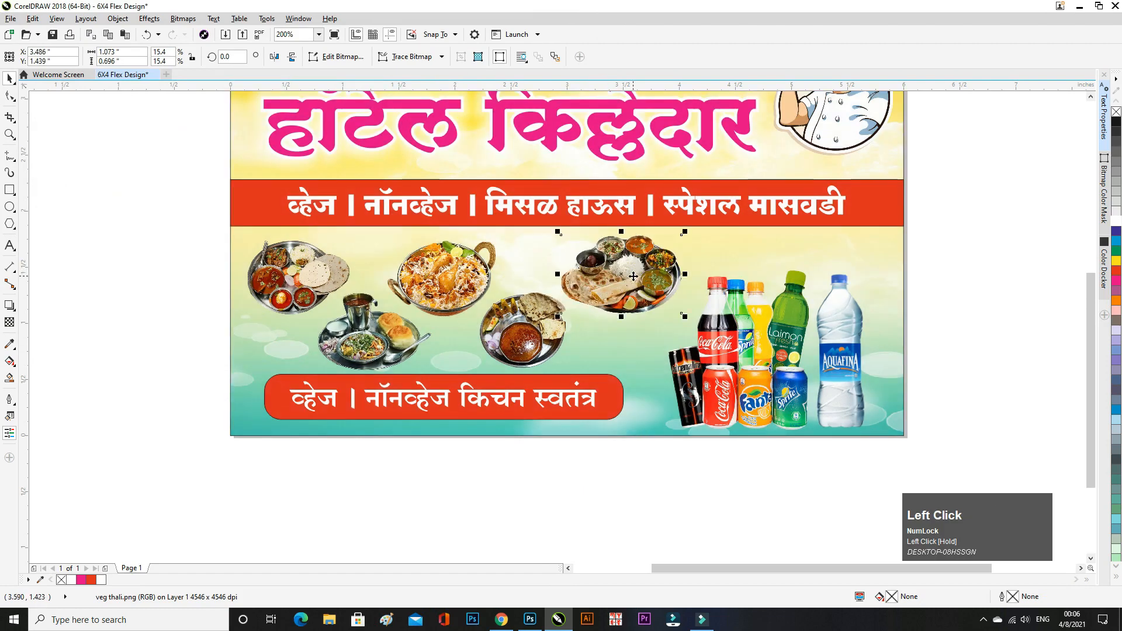
scroll(634, 276, up, 1)
drag(735, 354, 740, 359)
drag(679, 324, 666, 328)
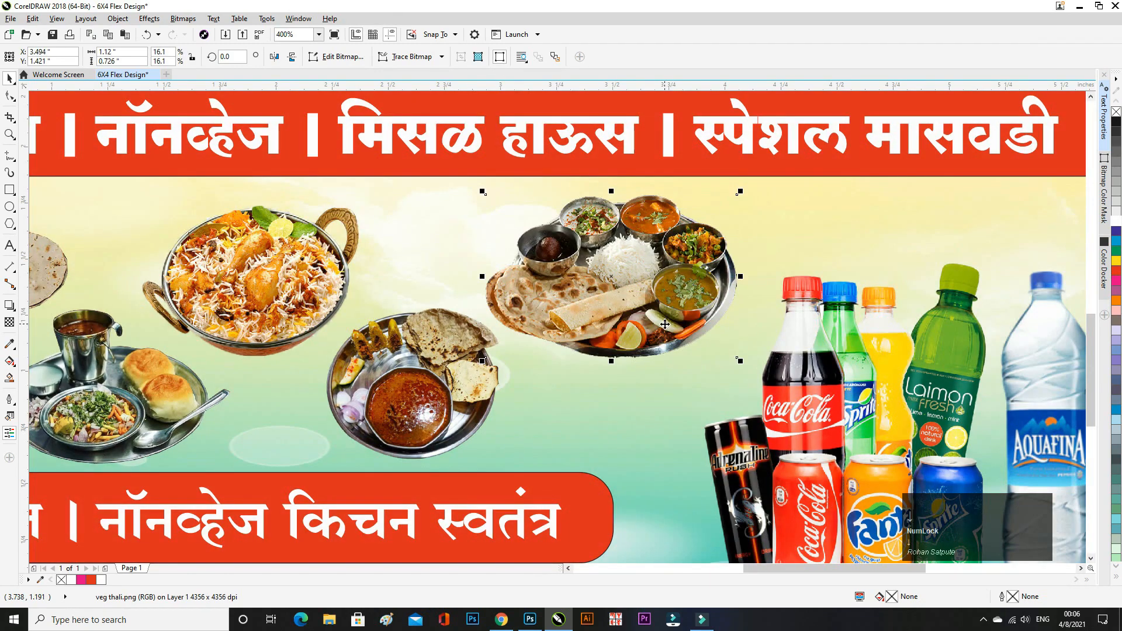
scroll(610, 295, down, 1)
- Nudge the masvadi, biryani, top-left and mutan thali images slightly left and up
click(530, 349)
key(Left)
key(Left)
key(Left)
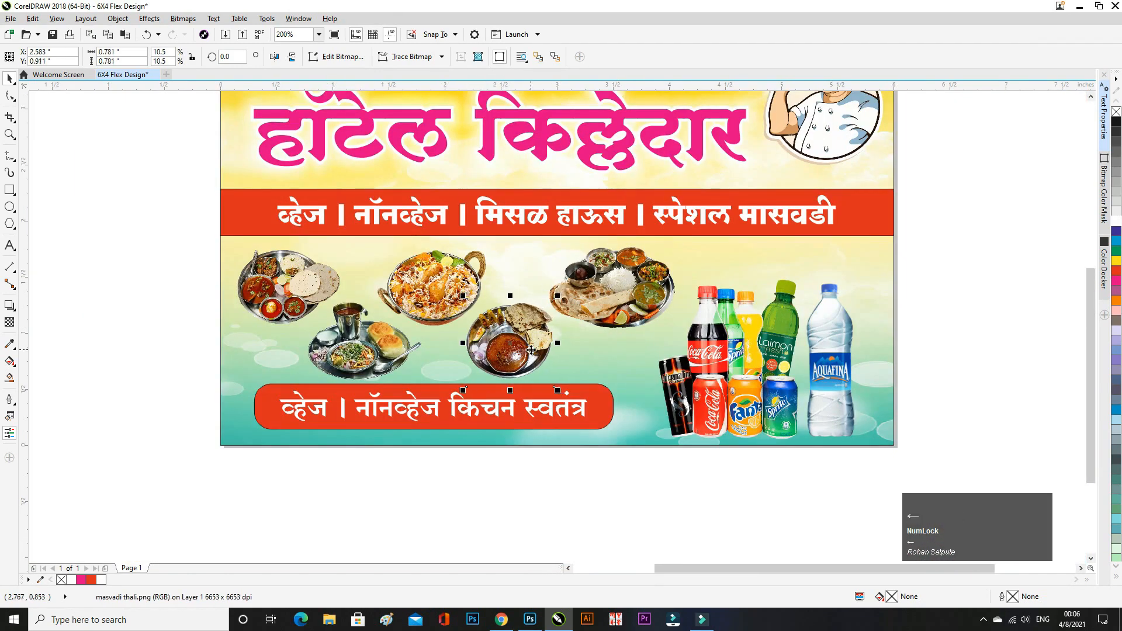
key(Up)
key(Up)
key(Left)
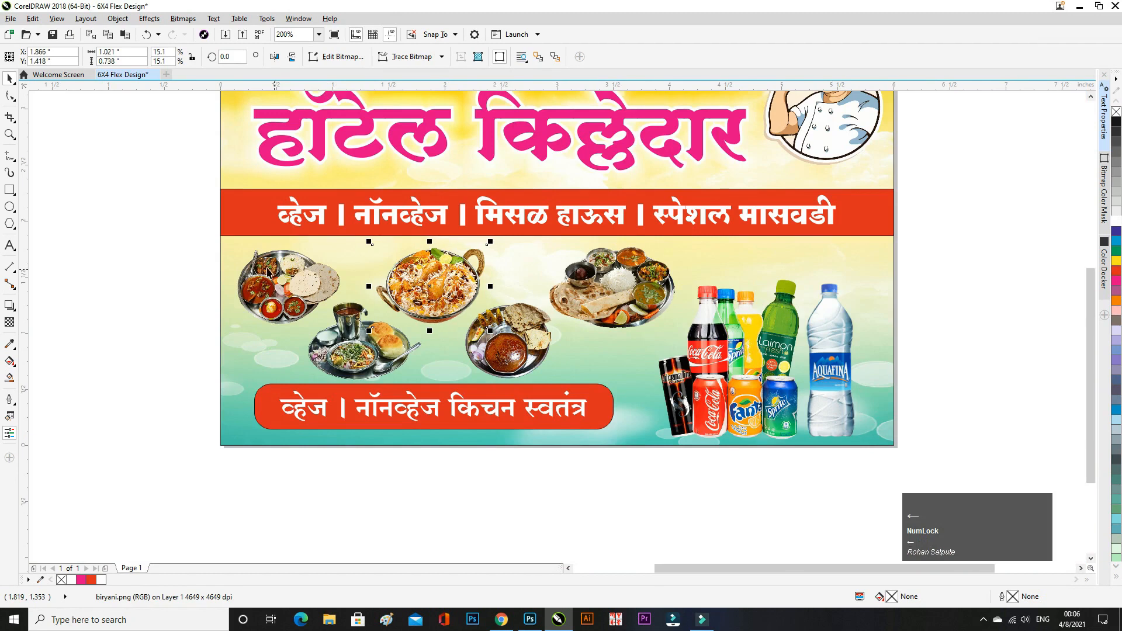
drag(353, 338, 275, 299)
key(Left)
key(Left)
key(Left)
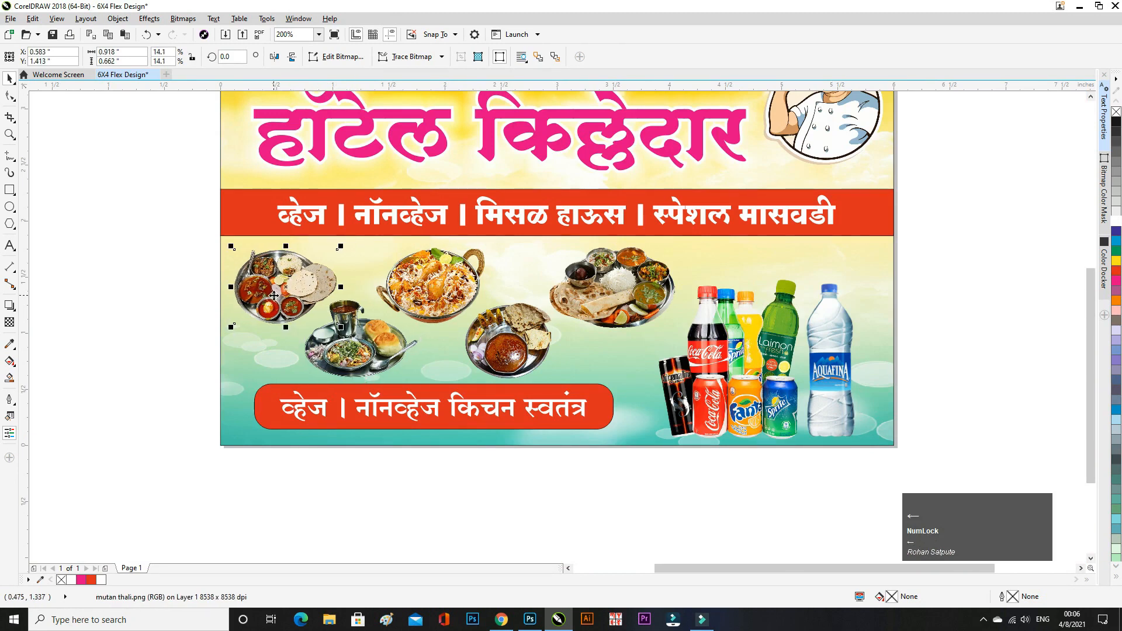
key(Up)
key(Up)
- Shrink the veg thali image proportionally and fine-tune the veg thali and biryani positions
click(652, 274)
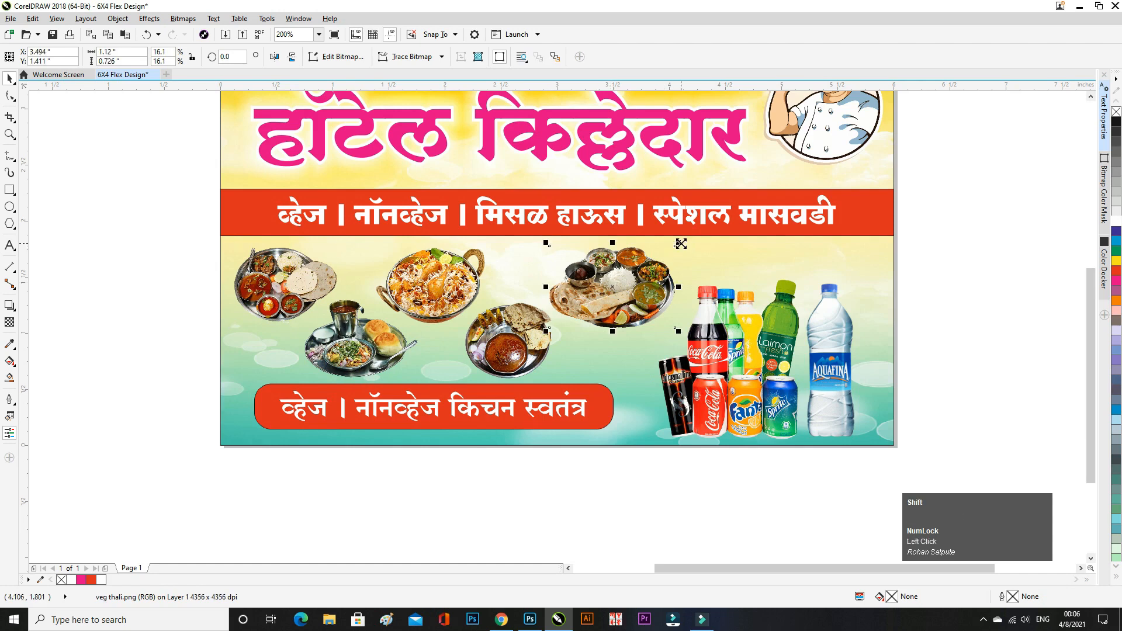
drag(681, 243, 681, 253)
key(Left)
key(Left)
key(Left)
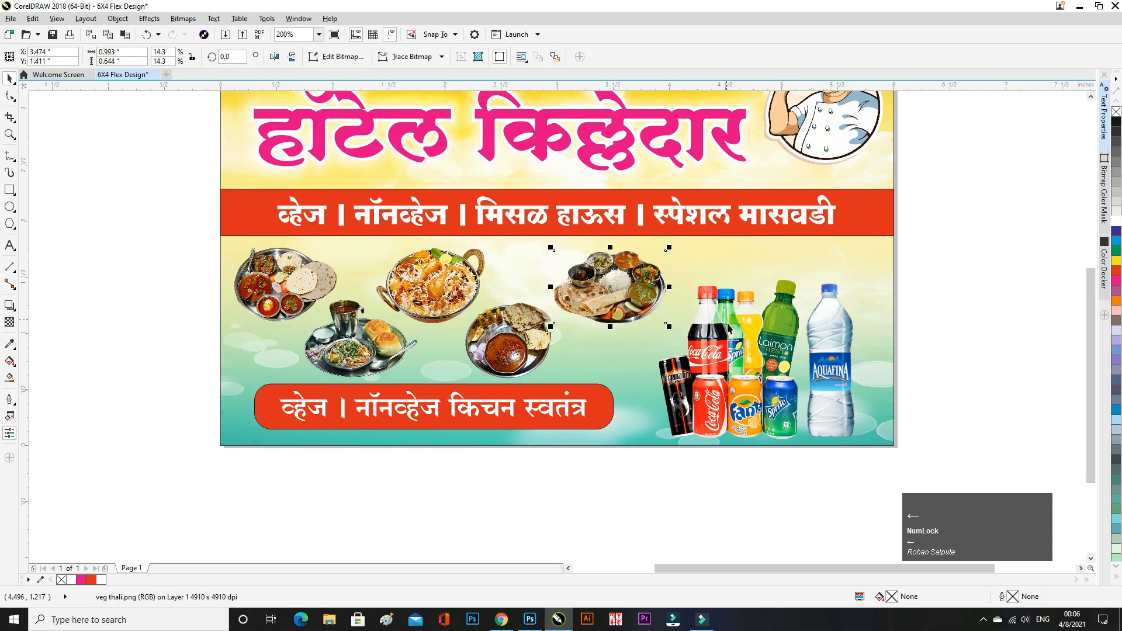
key(Right)
key(Right)
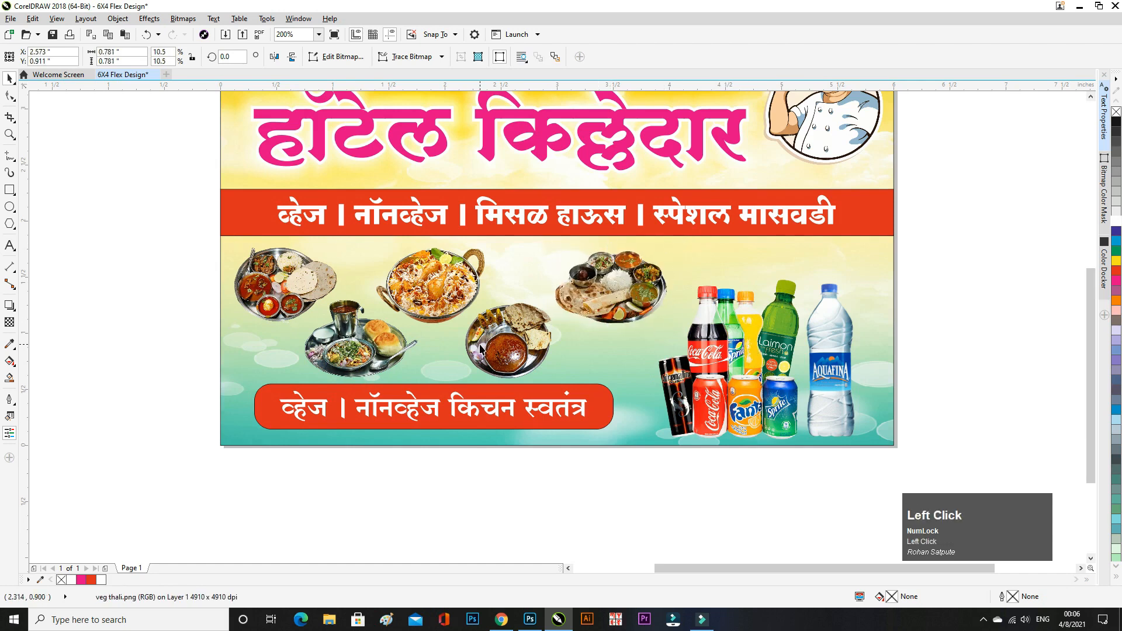
click(402, 292)
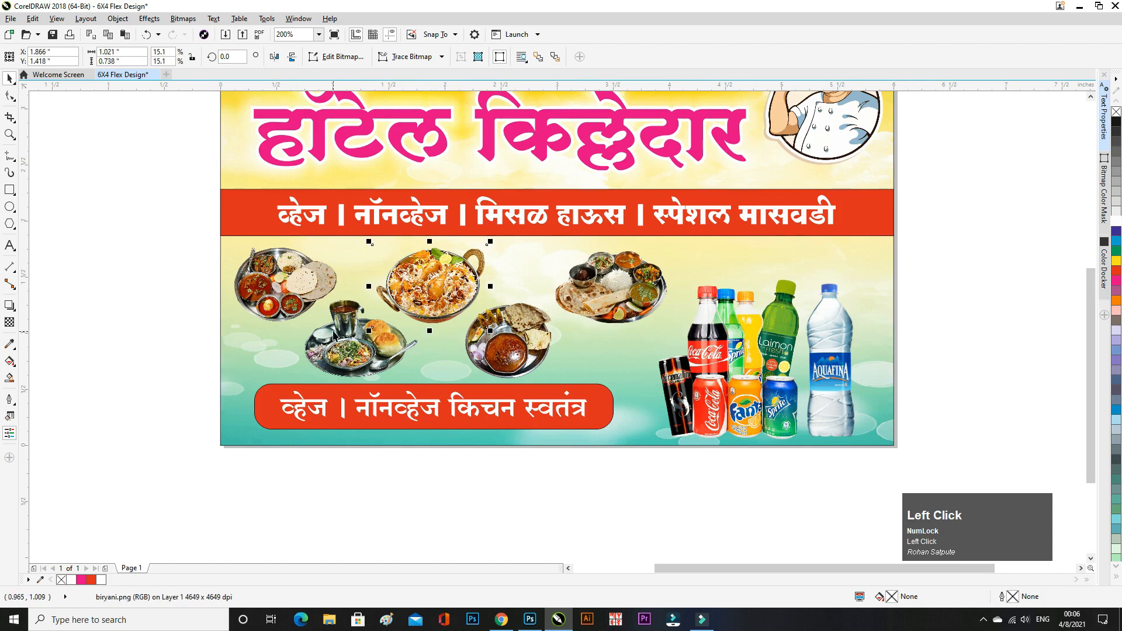
key(Right)
key(Right)
- Nudge the masvadi and mutan thalis, then scale all five food images down together
click(553, 298)
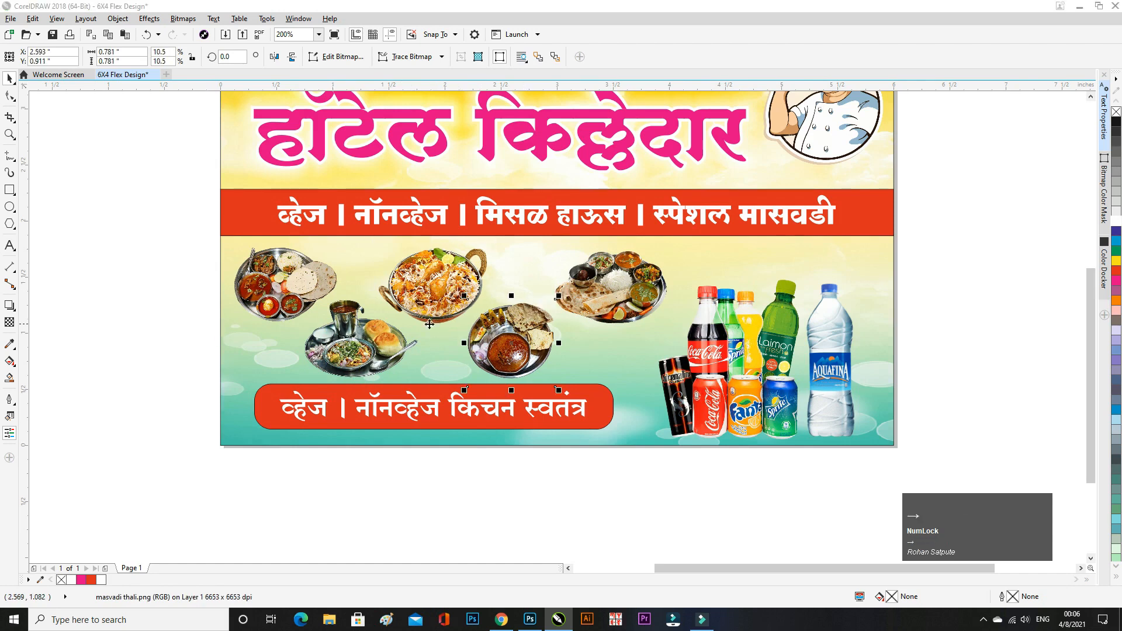
click(152, 288)
click(500, 329)
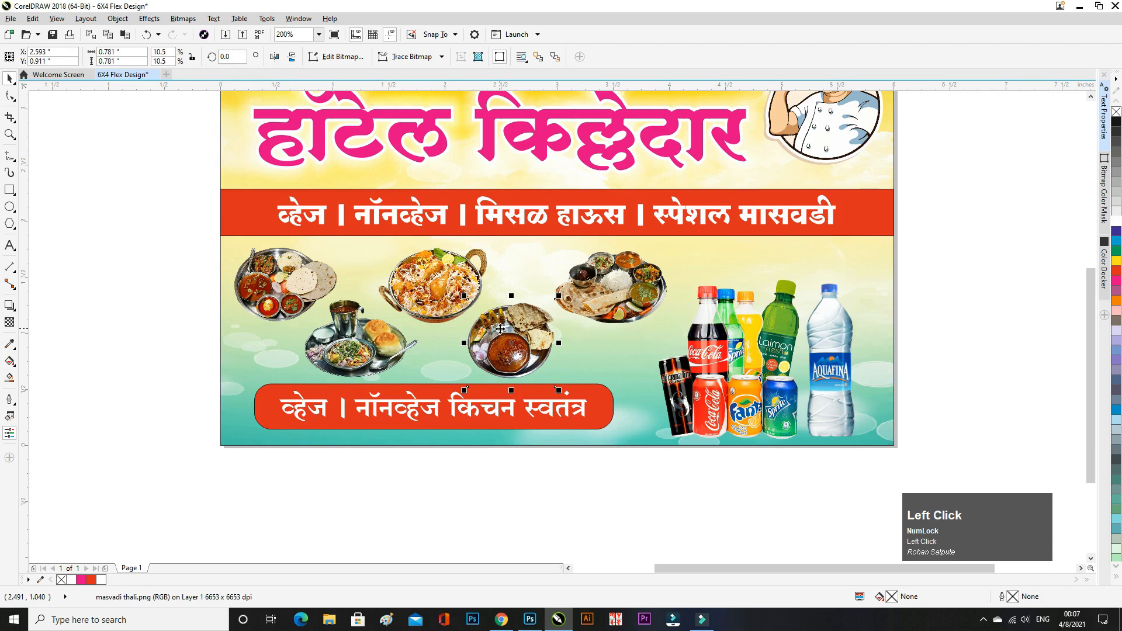
key(Right)
click(416, 285)
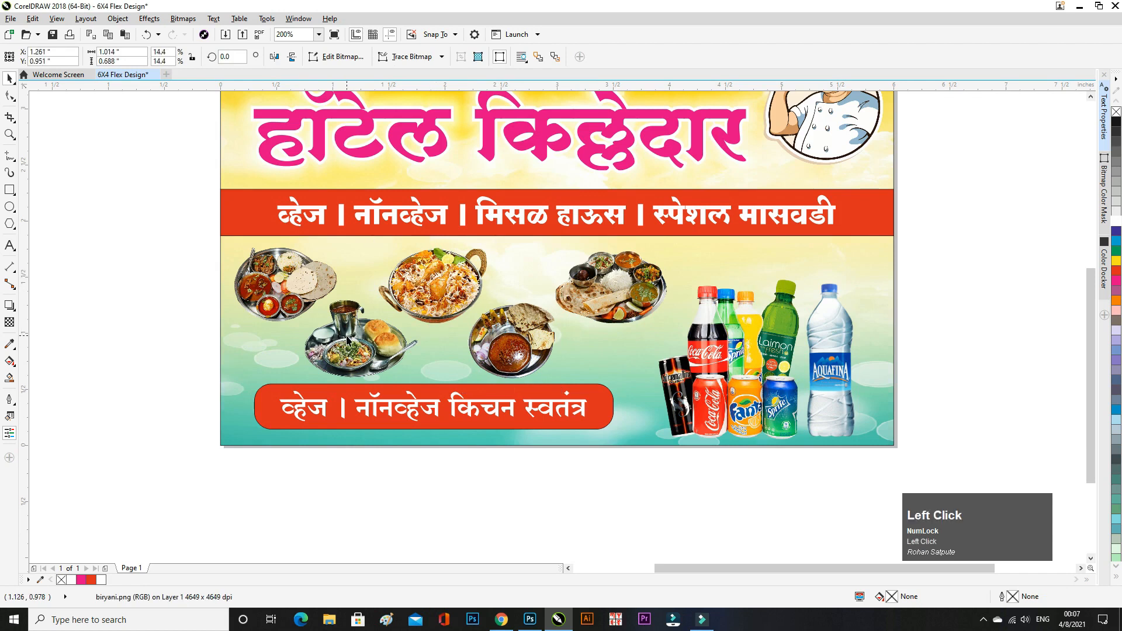
click(271, 293)
key(Left)
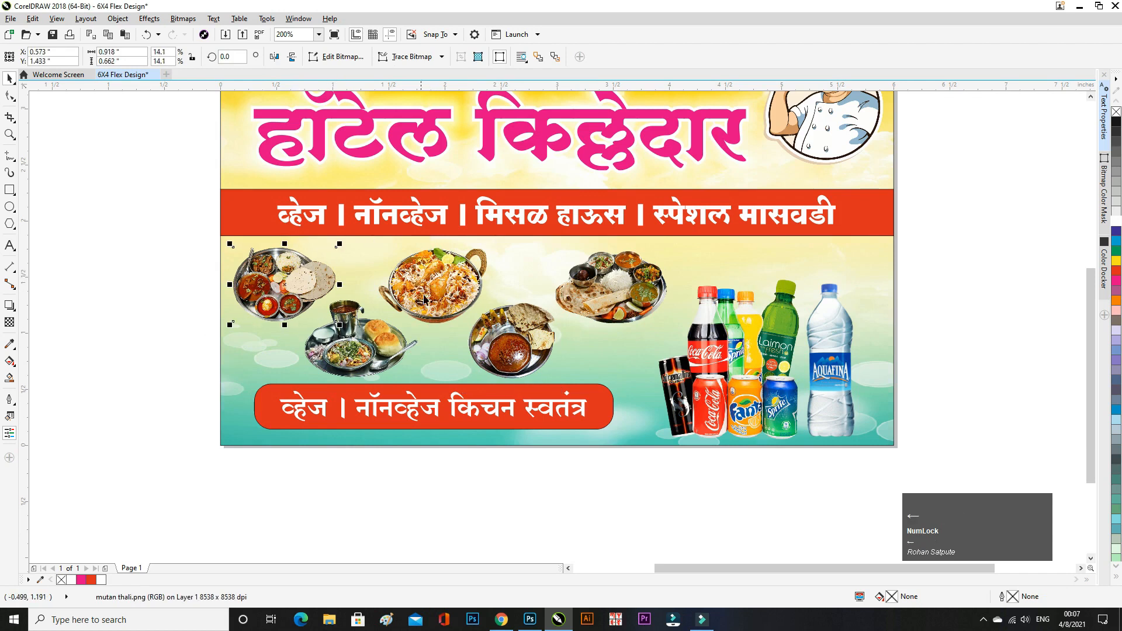
shift+click(372, 342)
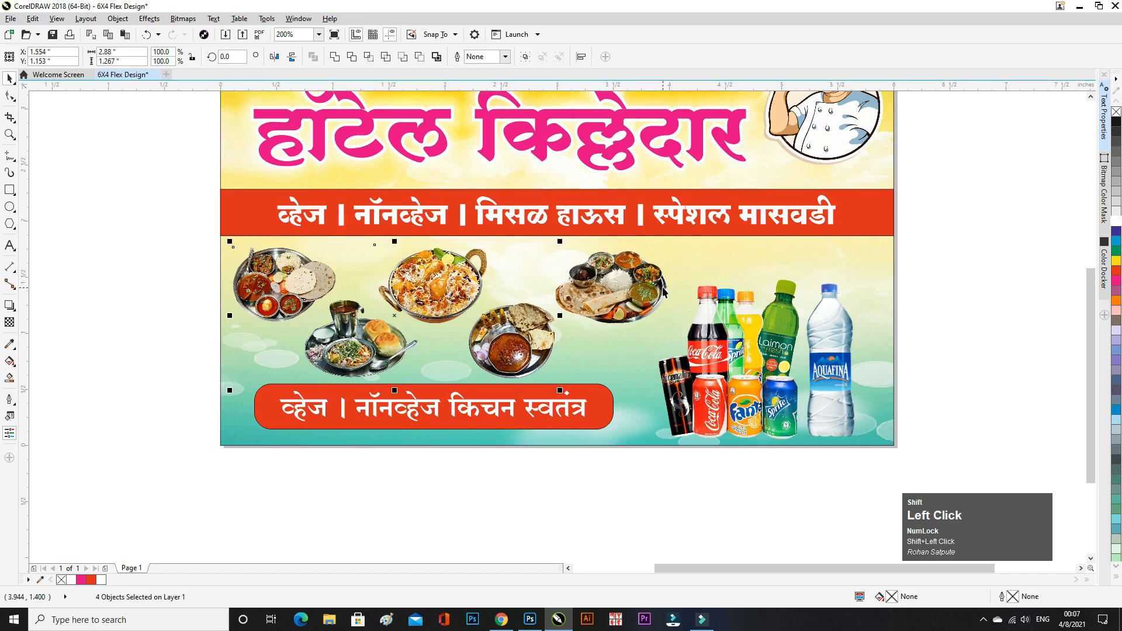
drag(670, 240, 668, 250)
click(156, 326)
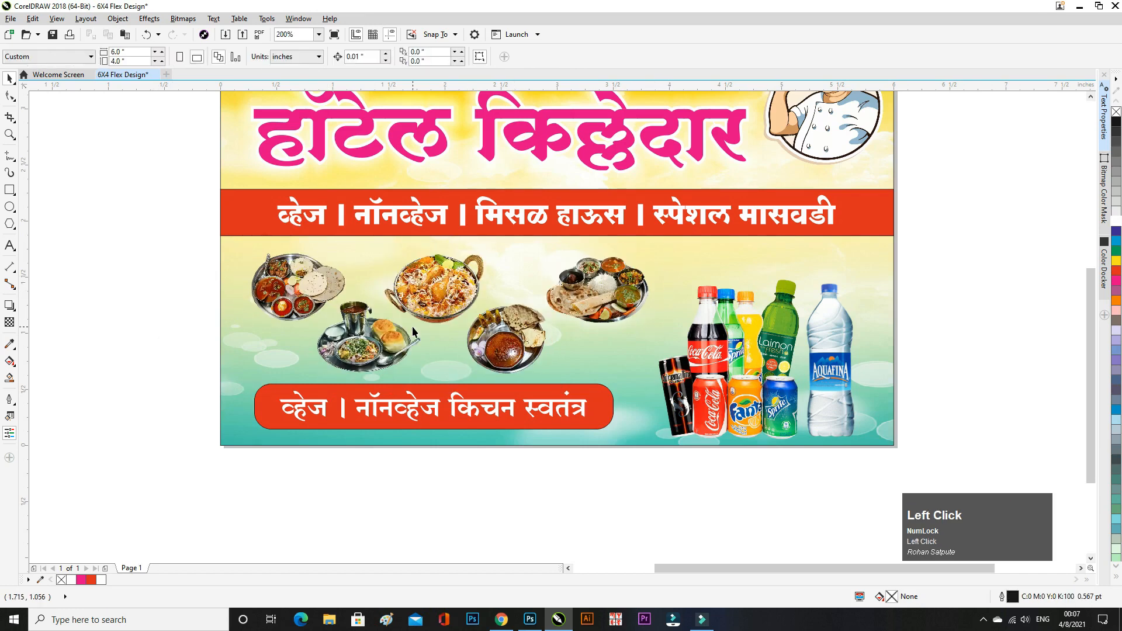
- Nudge the cold drinks image left and down toward the food photos
scroll(416, 326, up, 3)
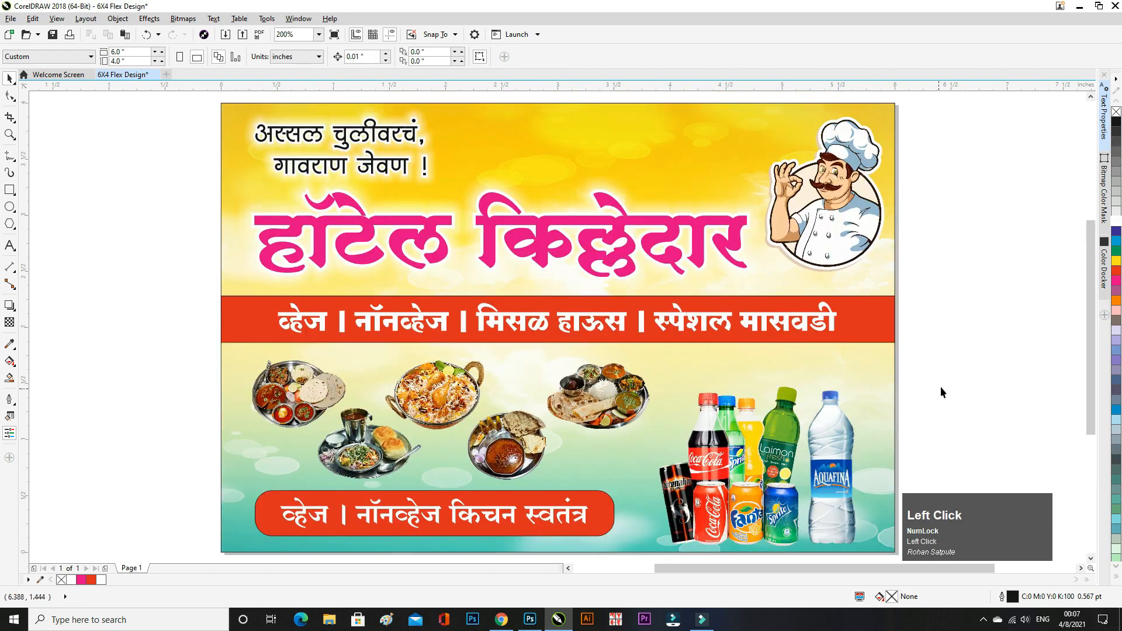
scroll(603, 338, down, 1)
scroll(714, 391, up, 1)
click(710, 409)
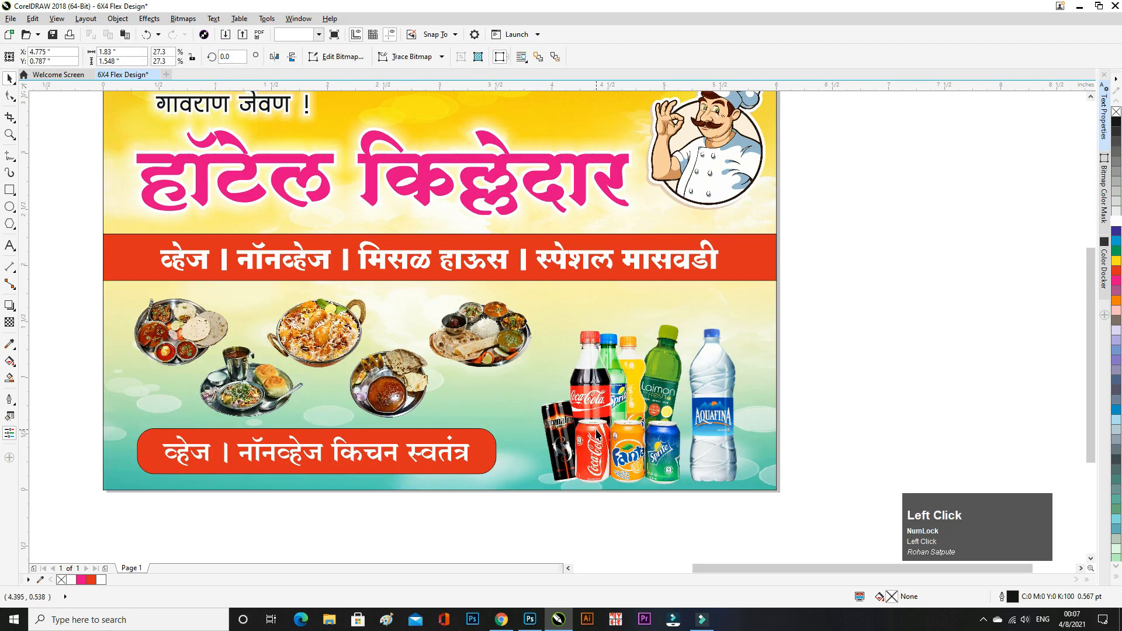
key(Left)
key(Left)
key(Left)
key(Left)
key(Left)
key(Left)
key(Left)
key(Left)
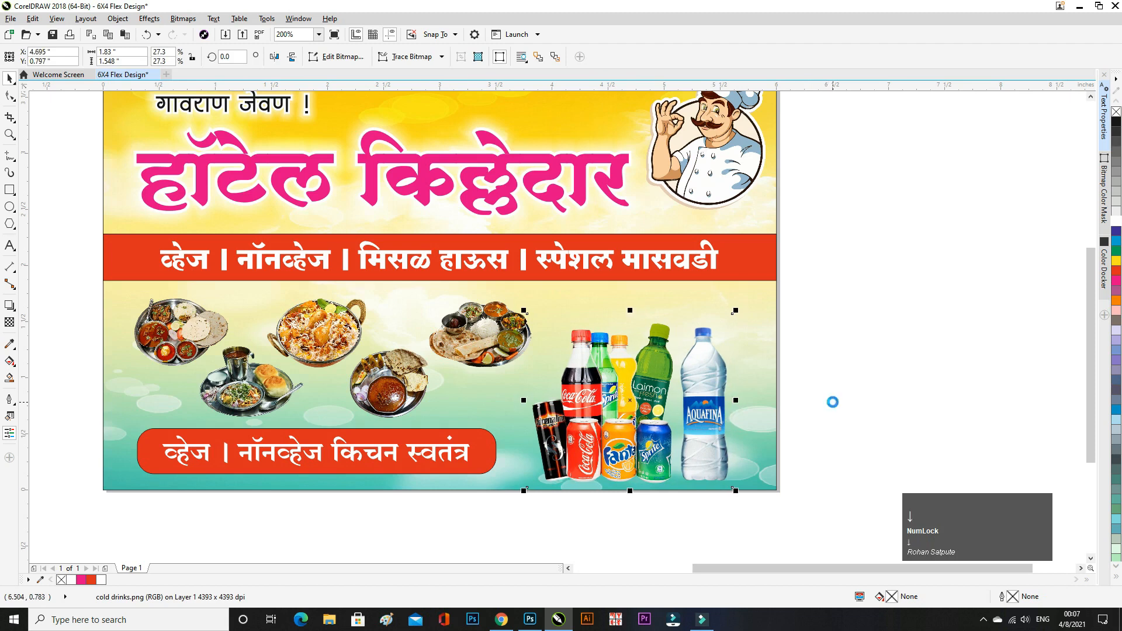
key(Down)
key(Down)
key(Left)
click(836, 402)
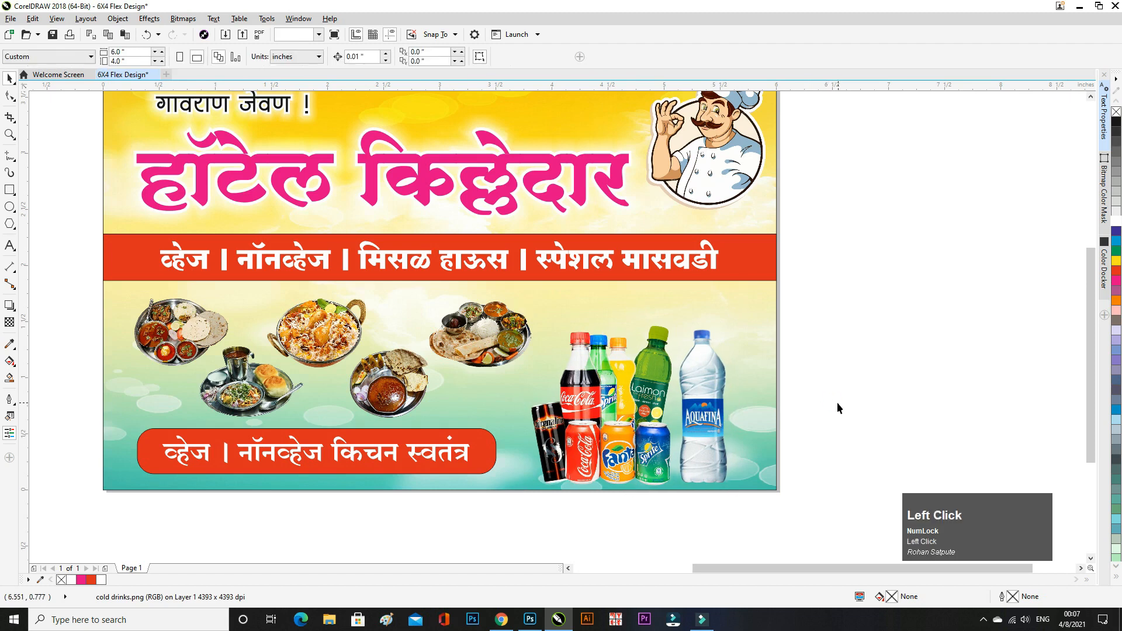
- Marquee-select the red tagline pill together with its text
scroll(391, 430, down, 1)
scroll(208, 463, up, 2)
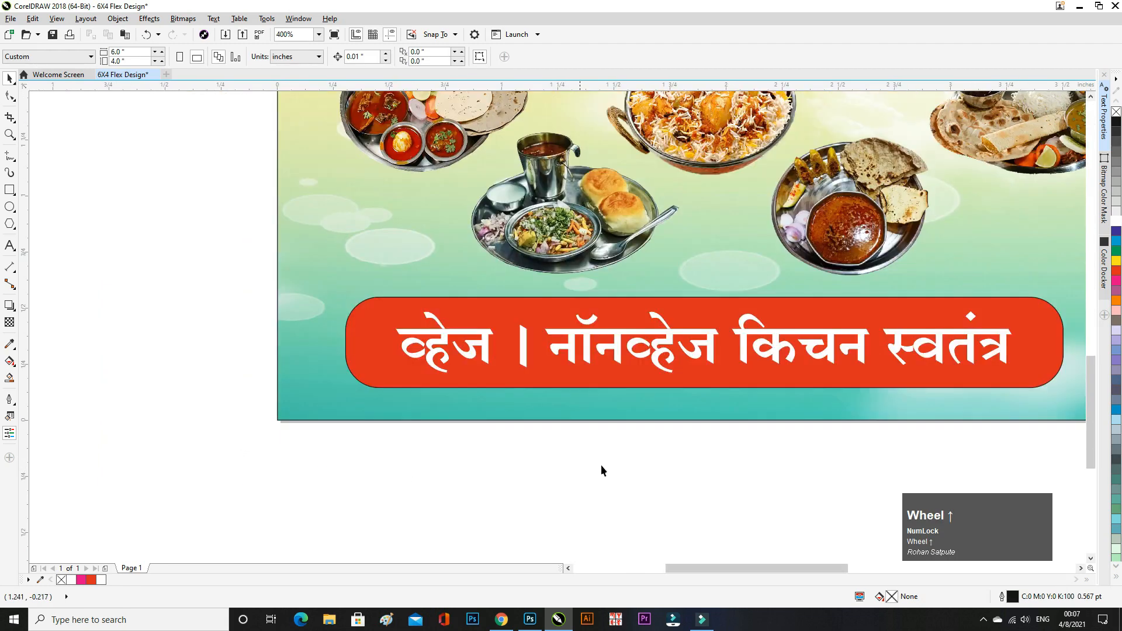
mouse_move(861, 459)
mouse_down()
mouse_move(563, 409)
mouse_move(485, 366)
mouse_up()
- Nudge the tagline pill and text down and make them slightly shorter
key(Down)
key(Down)
key(Down)
key(Down)
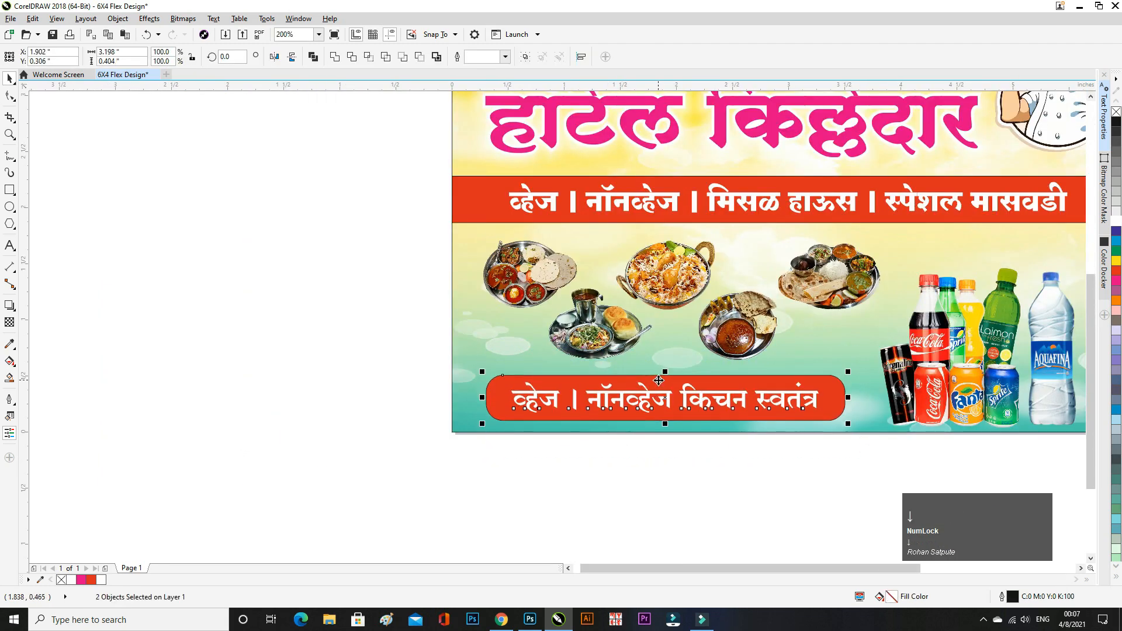
drag(664, 371, 677, 378)
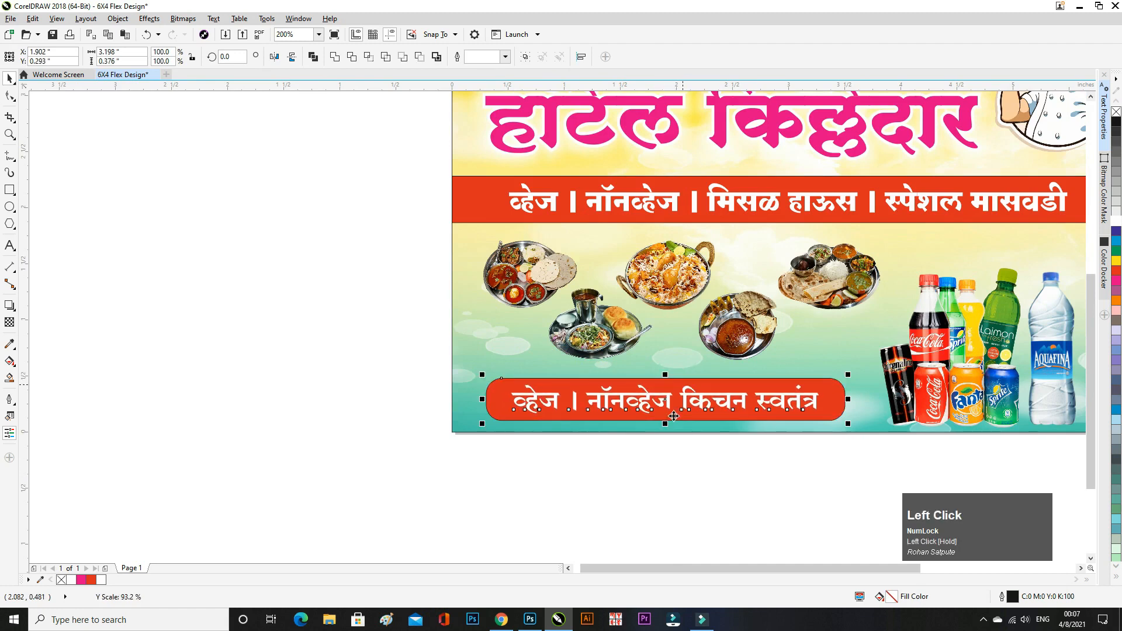
click(696, 442)
scroll(726, 413, up, 1)
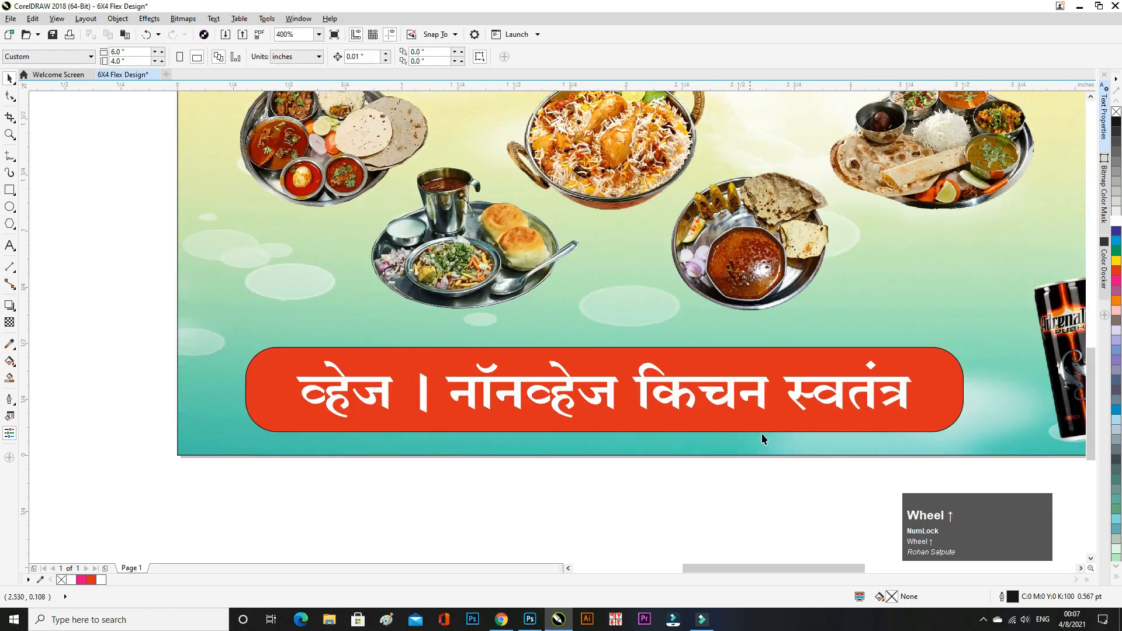
- Shrink the tagline text about its centre and stretch it slightly taller inside the pill
click(596, 397)
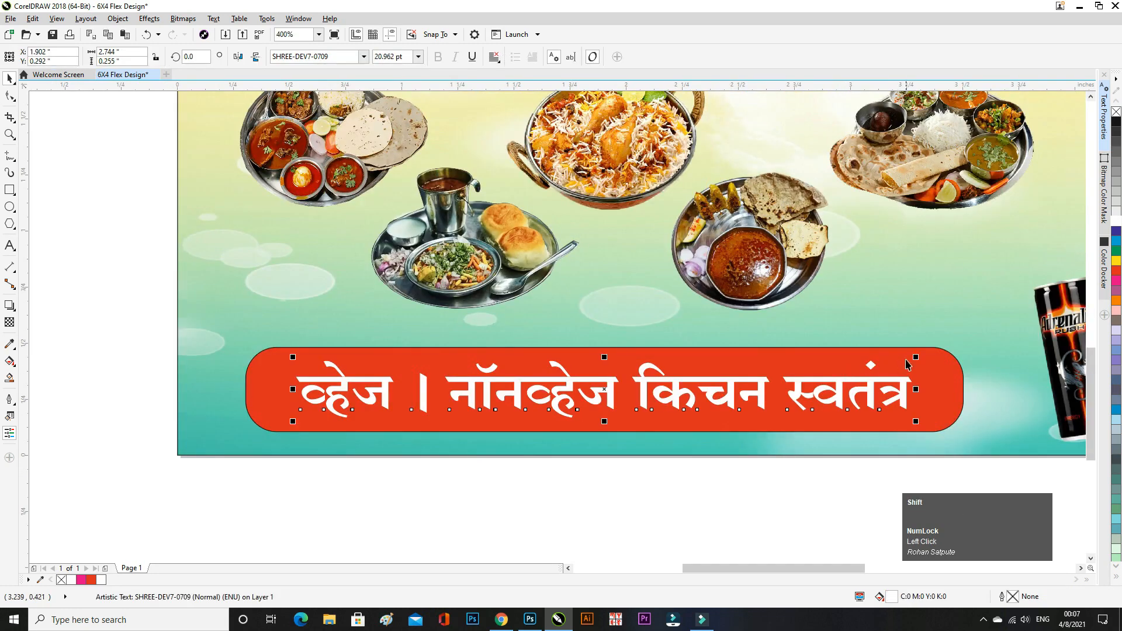
drag(915, 356, 887, 360)
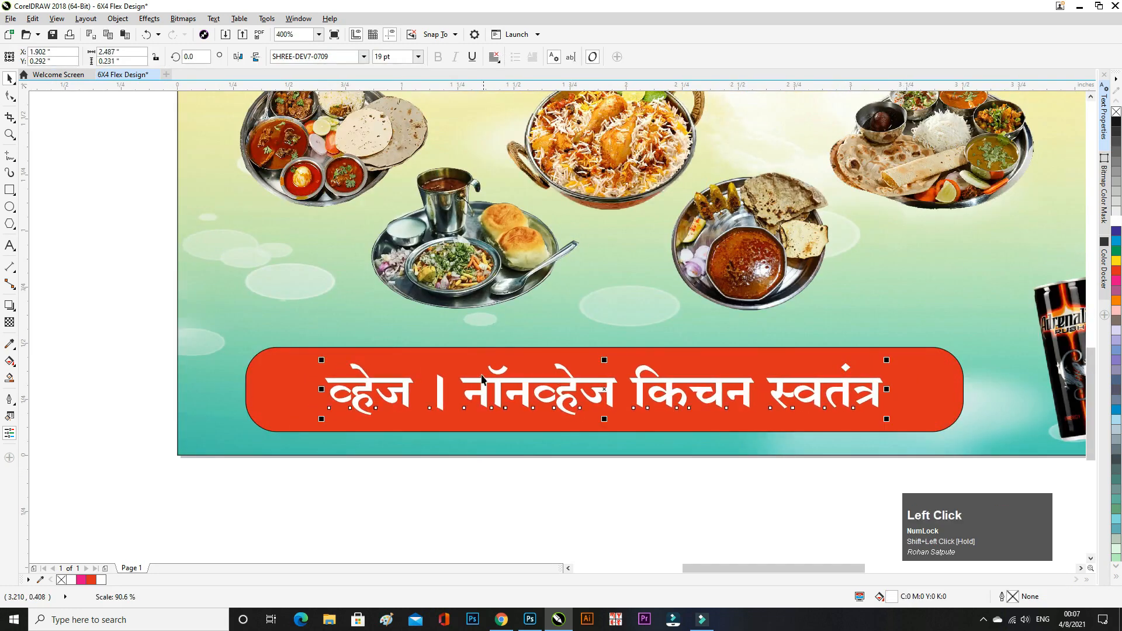
drag(605, 360, 616, 354)
click(664, 476)
scroll(502, 470, down, 1)
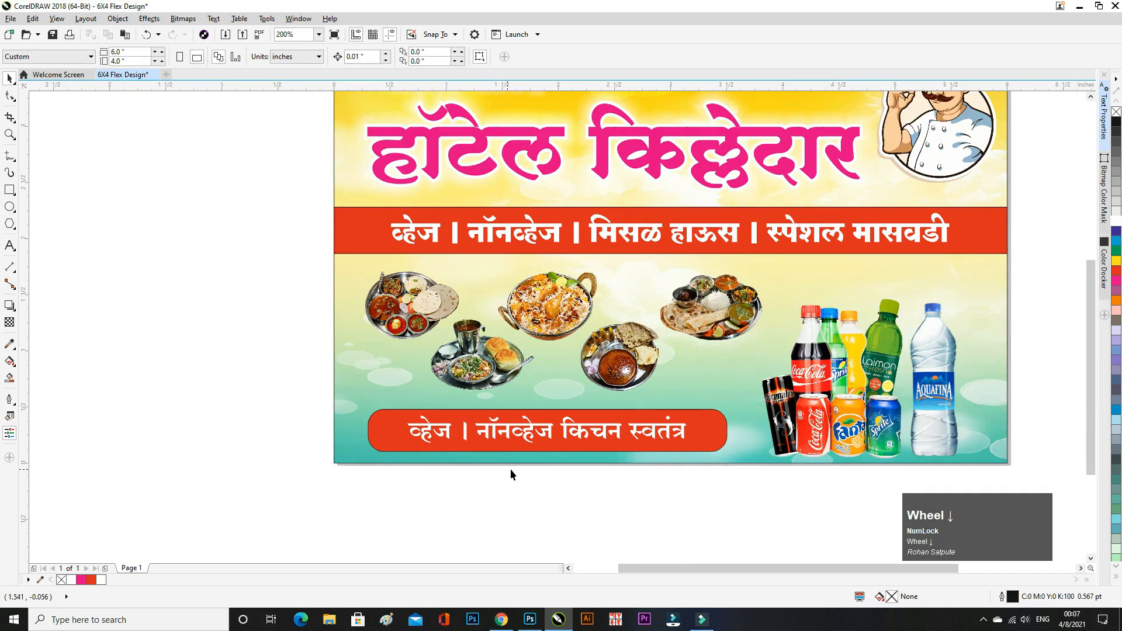
- Enlarge all five thali images together by about 110%, to roughly 3.88 inches wide
click(630, 368)
shift+click(552, 309)
shift+click(685, 301)
shift+click(443, 354)
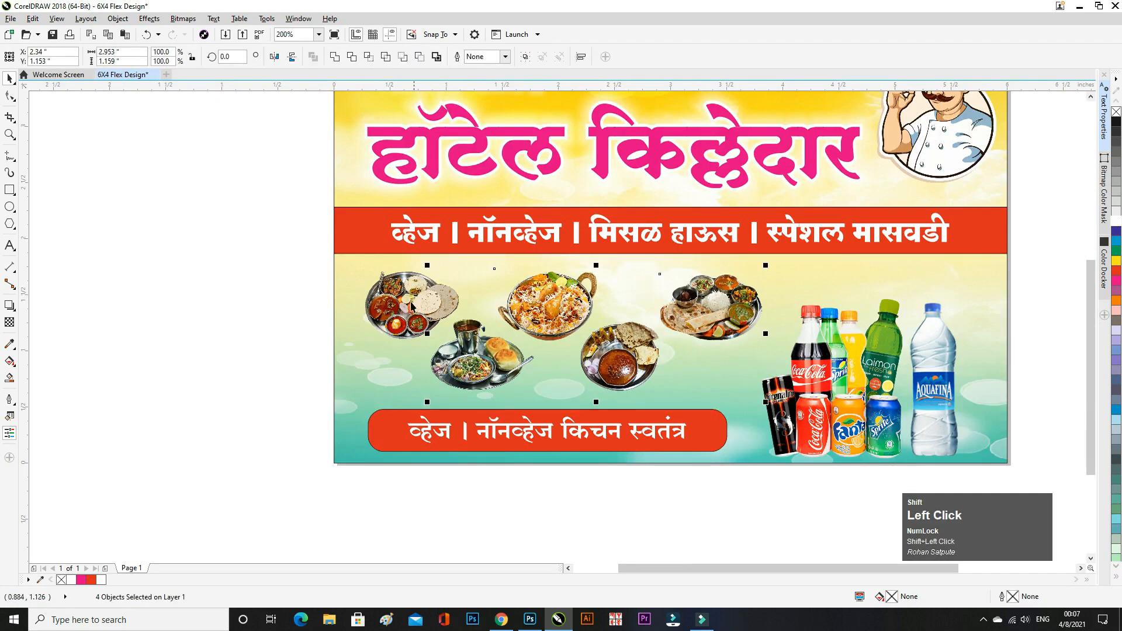
shift+click(412, 305)
drag(768, 404, 787, 409)
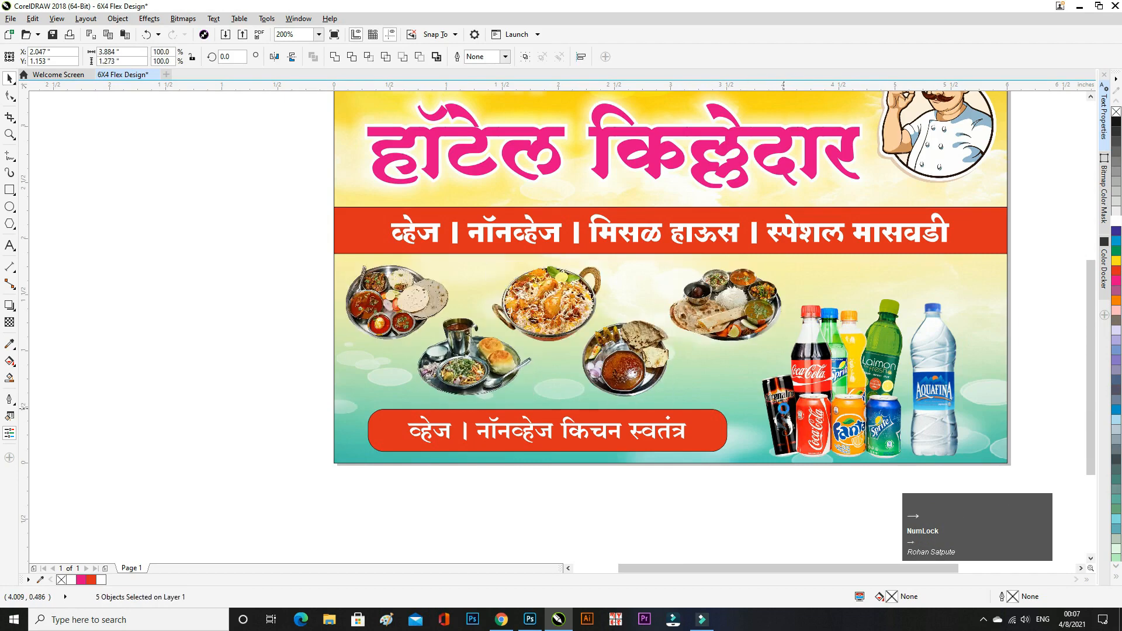
- Nudge the five food images a little right and down
key(Right)
key(Right)
key(Down)
key(Down)
key(Right)
key(Right)
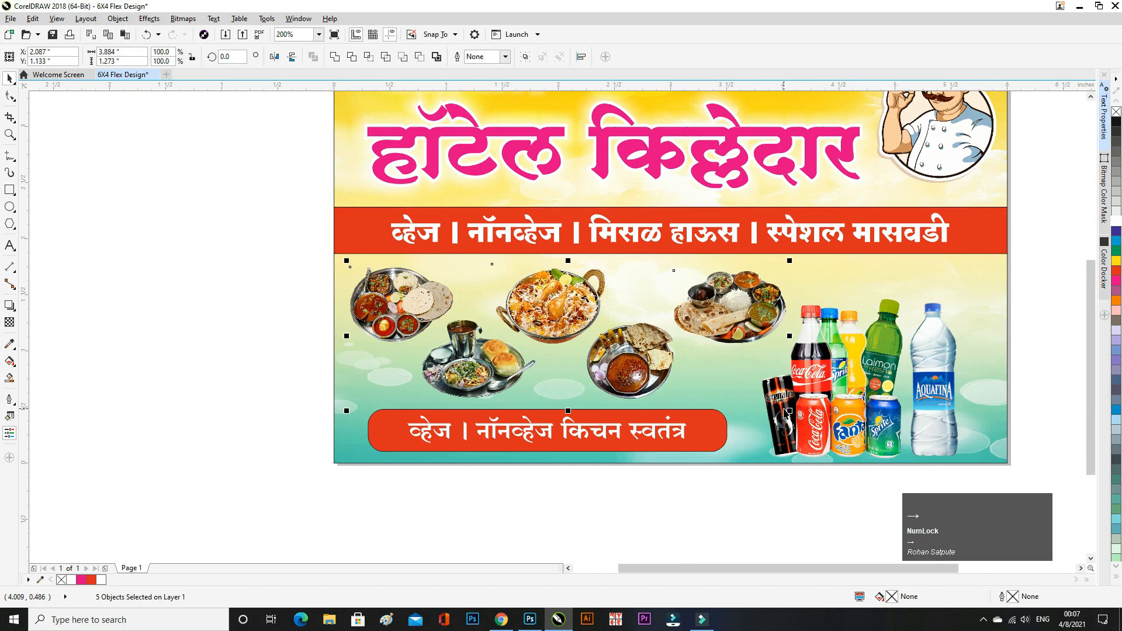
key(Right)
key(Down)
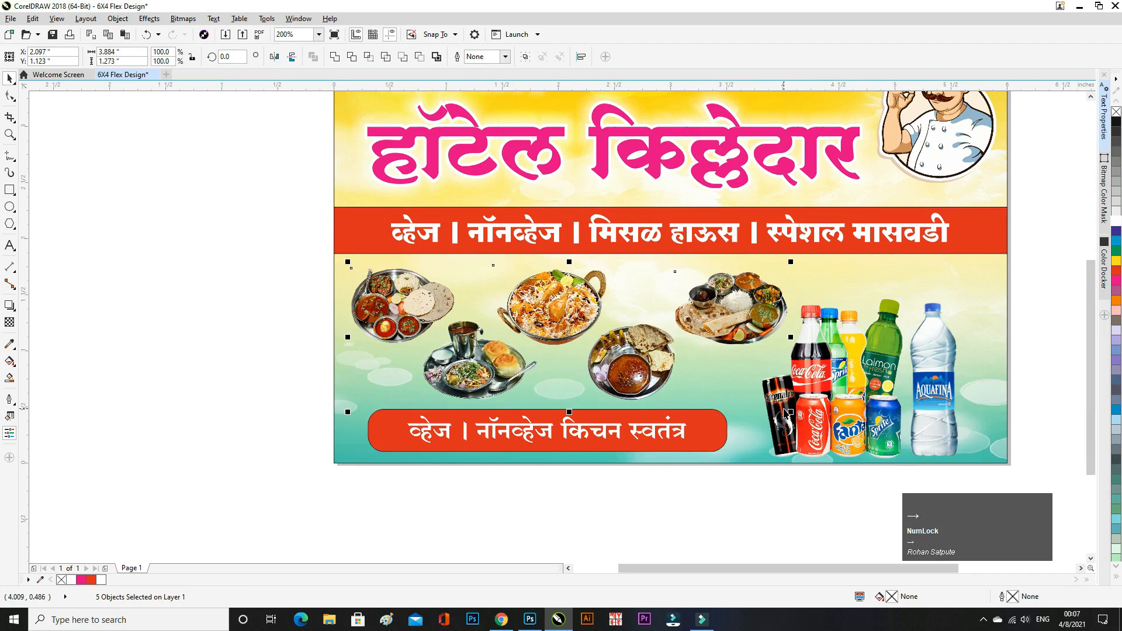
- Nudge the cold drinks image two steps to the right
click(847, 403)
key(Right)
key(Right)
key(Right)
key(Right)
key(Right)
key(Right)
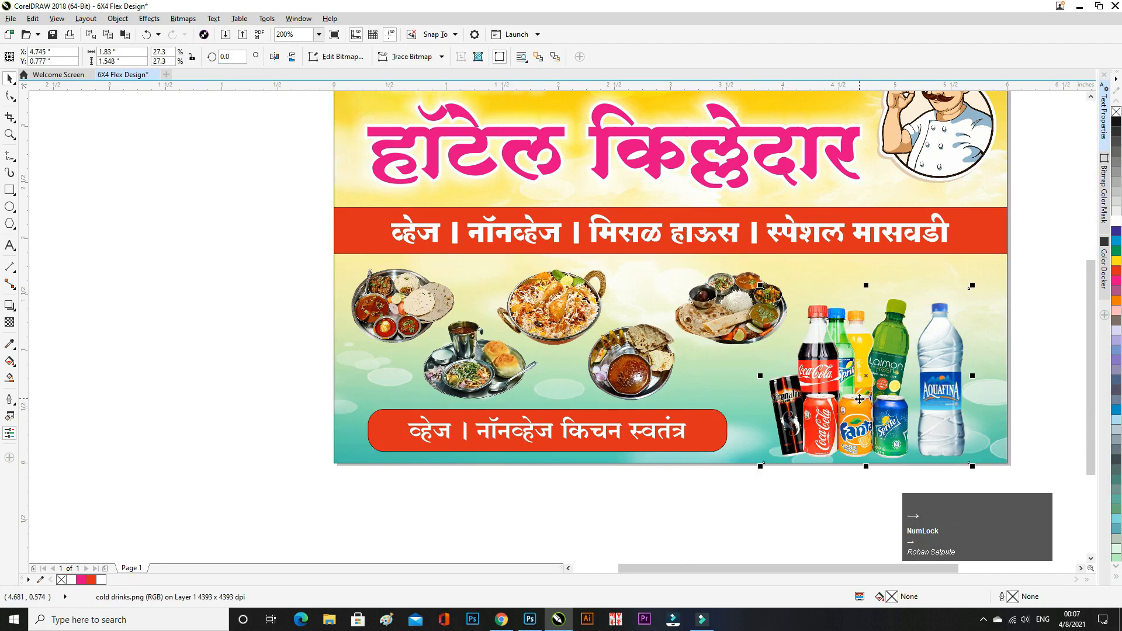
key(Right)
key(Right)
key(Right)
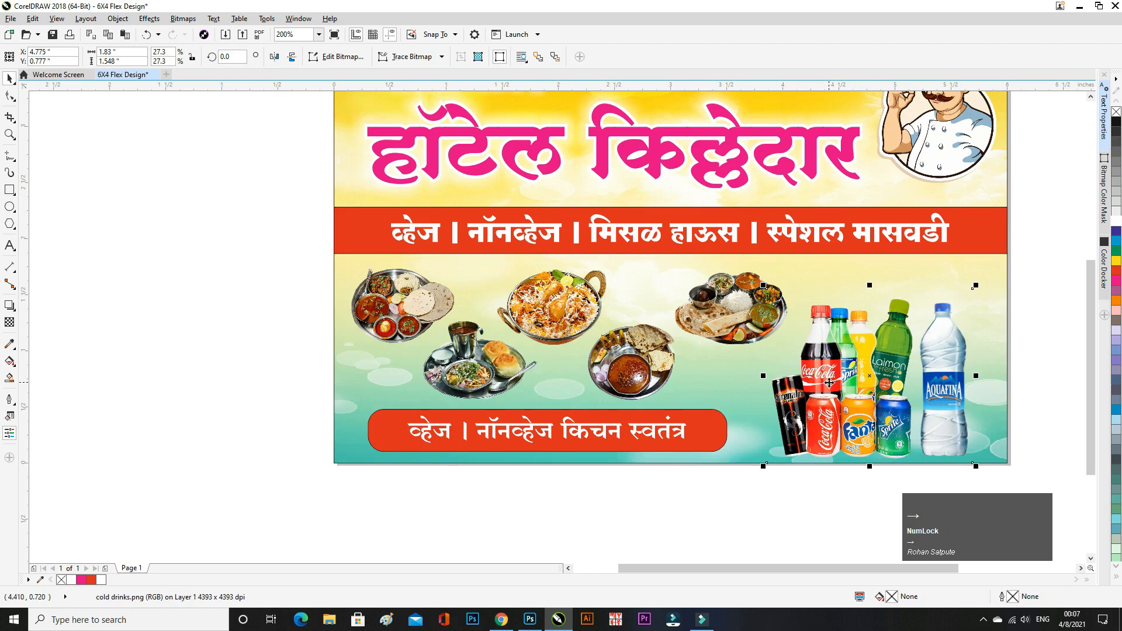
click(1010, 386)
scroll(473, 254, down, 2)
scroll(452, 301, up, 1)
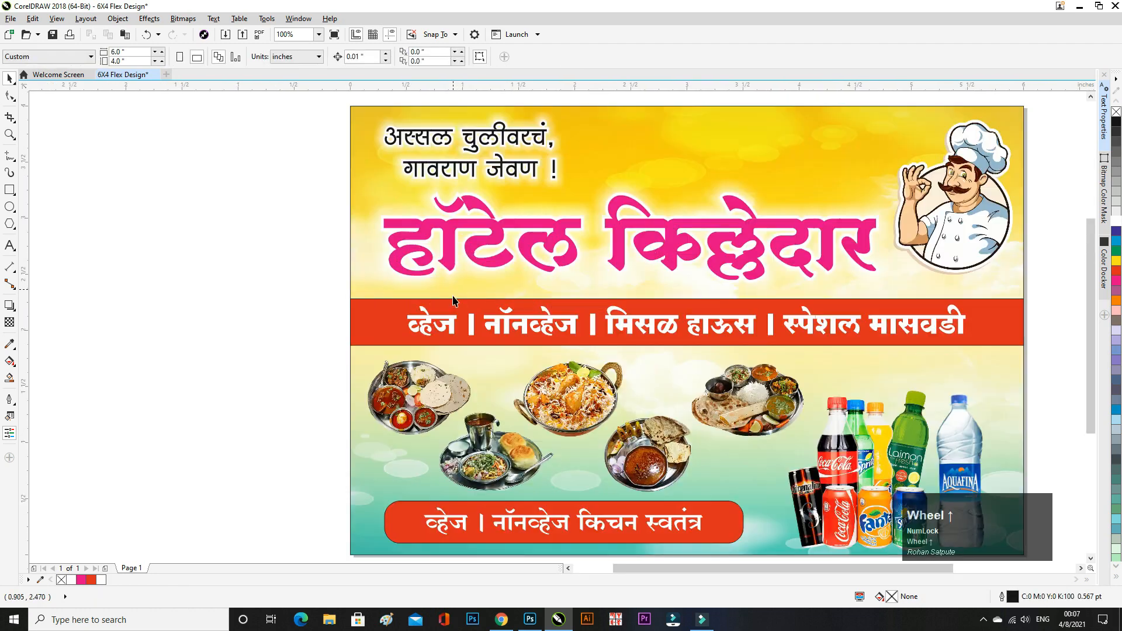
- Adjust the red menu strip and its text slightly upward, then check the title texts
drag(1045, 287, 240, 354)
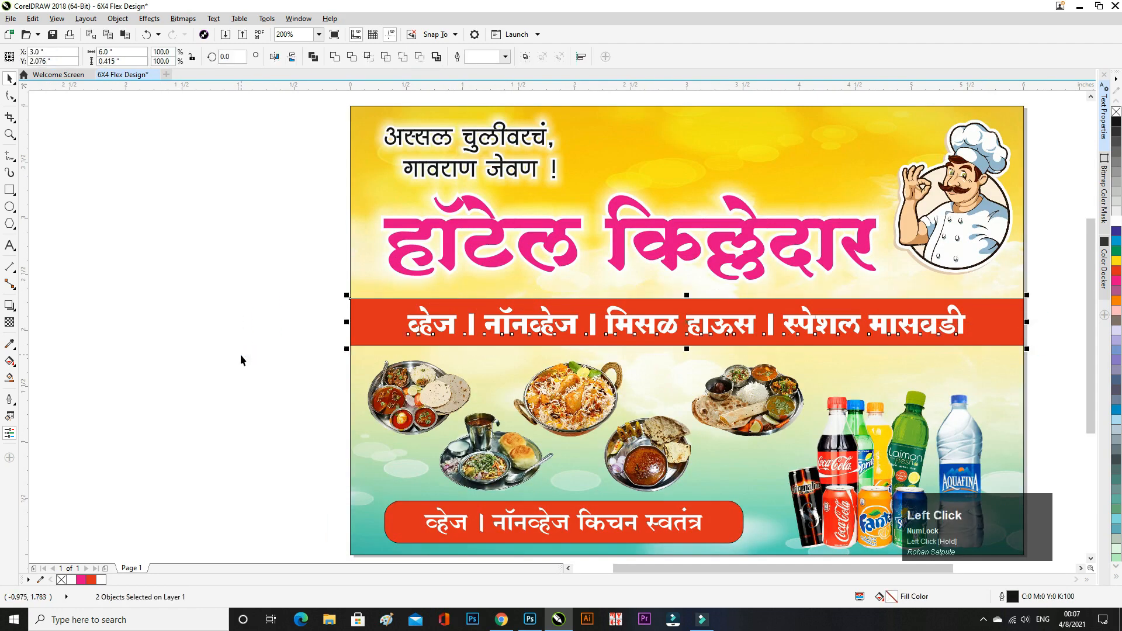
key(Up)
key(Up)
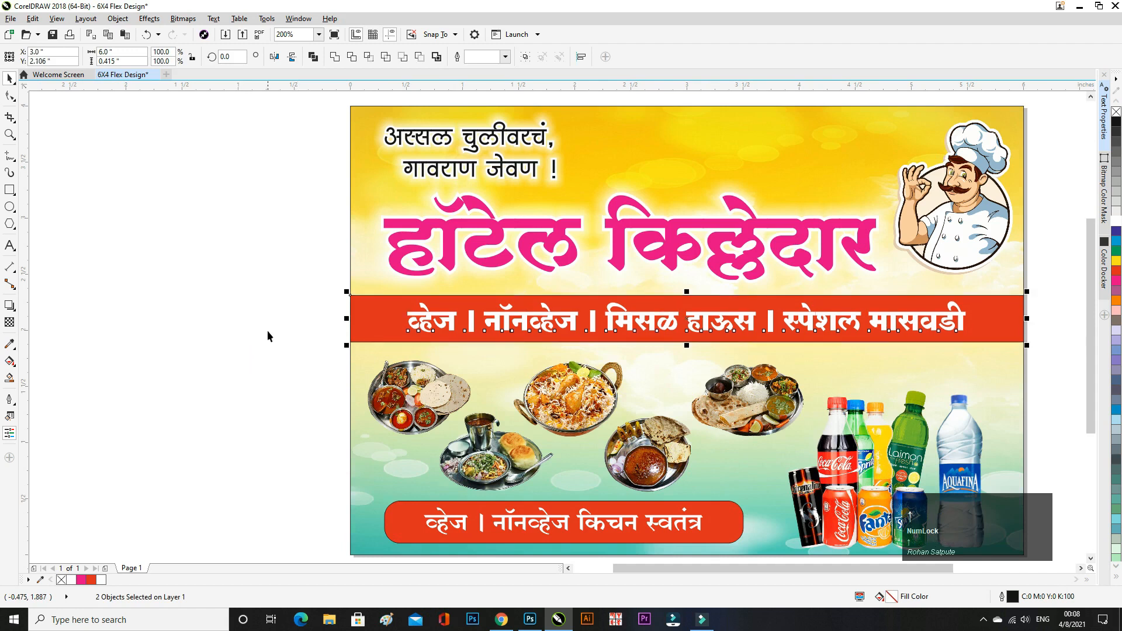
key(Down)
click(237, 308)
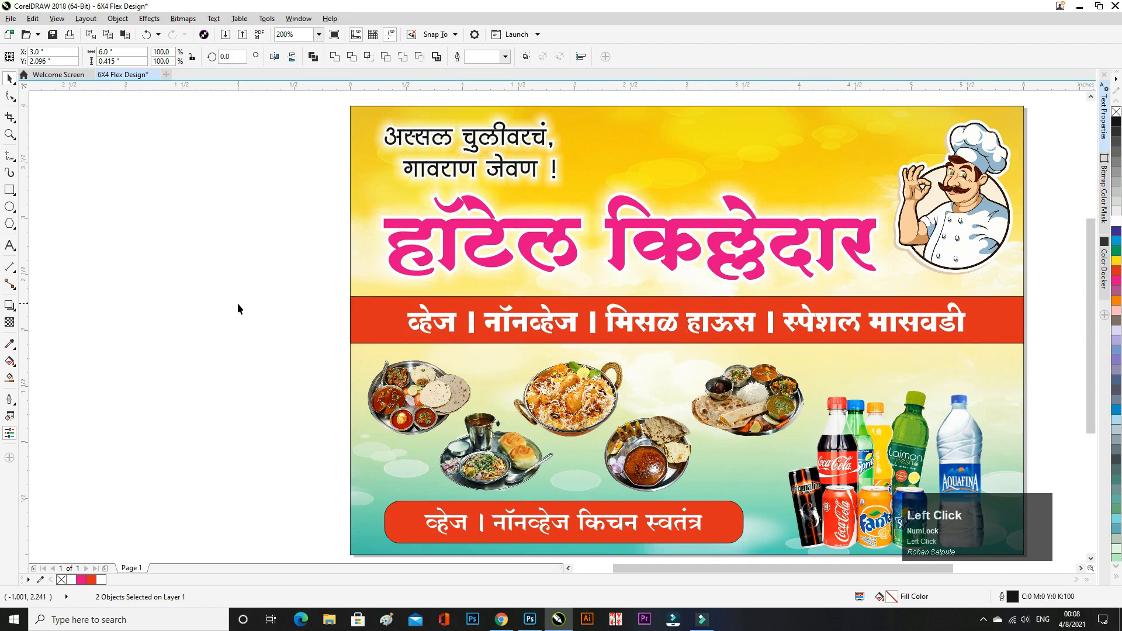
click(488, 235)
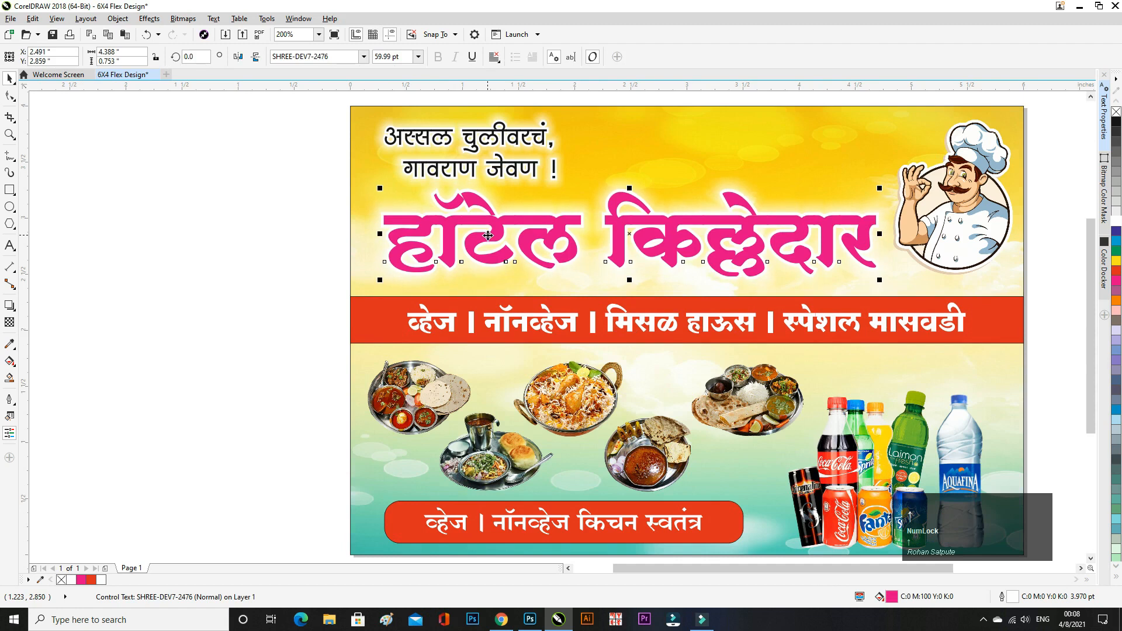
click(274, 164)
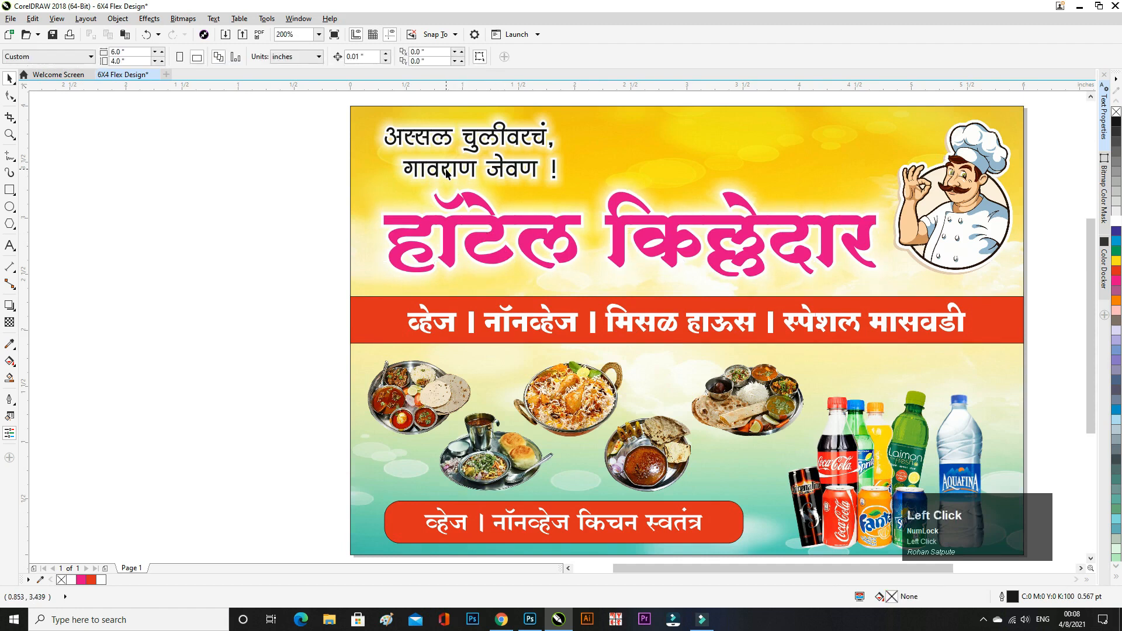
click(446, 170)
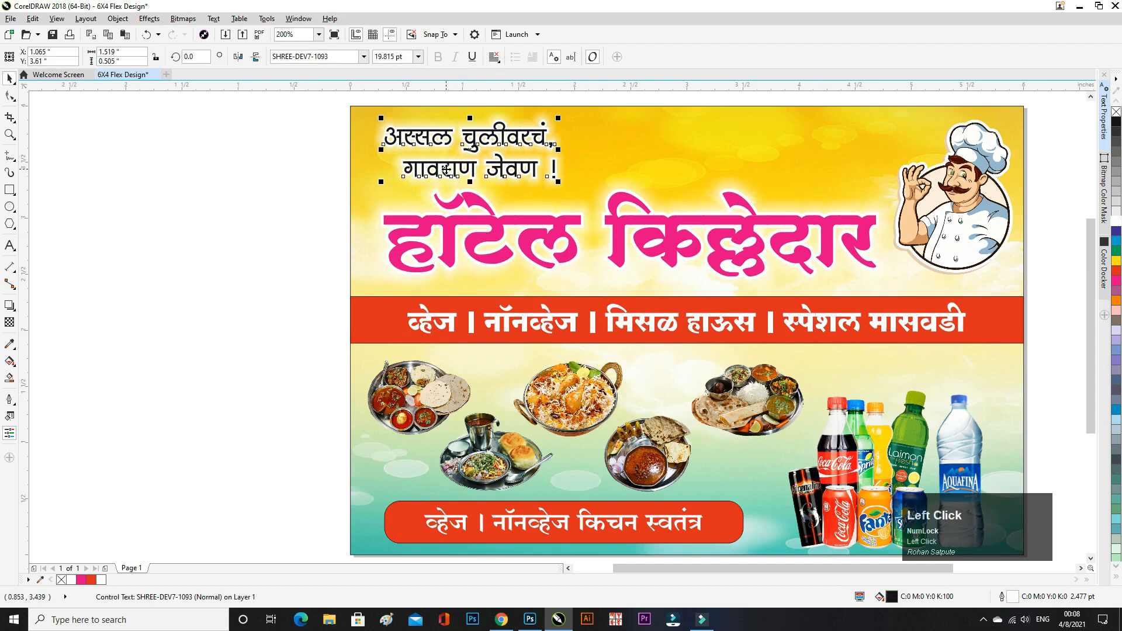
- Widen the chef image slightly and preview the whole banner full screen
click(961, 220)
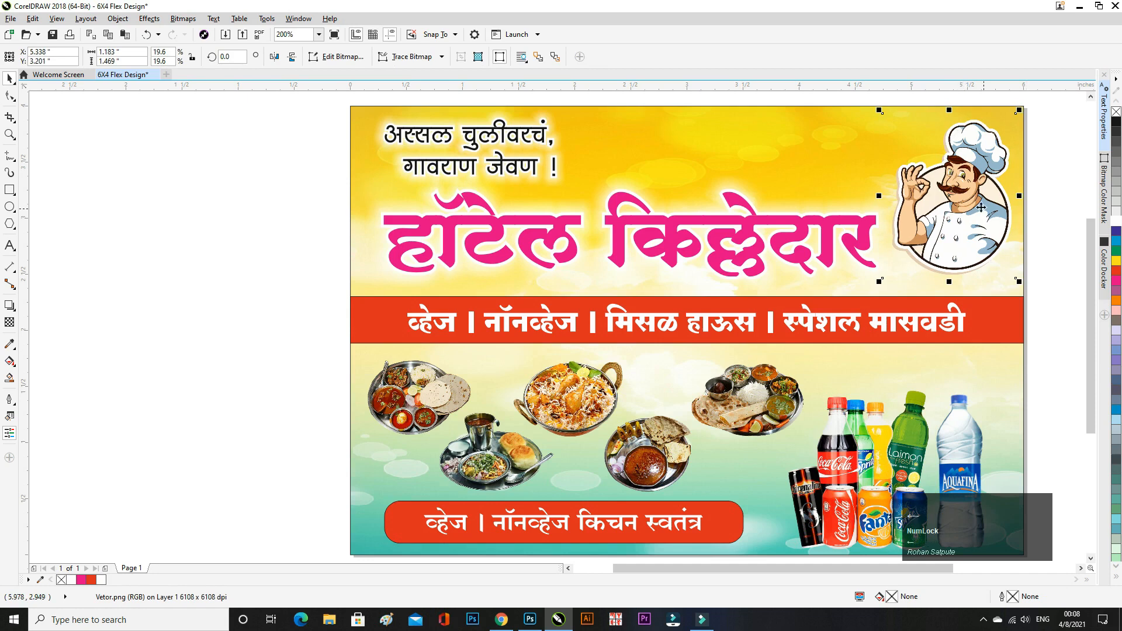
drag(1016, 198, 1022, 198)
click(1050, 217)
key(F4)
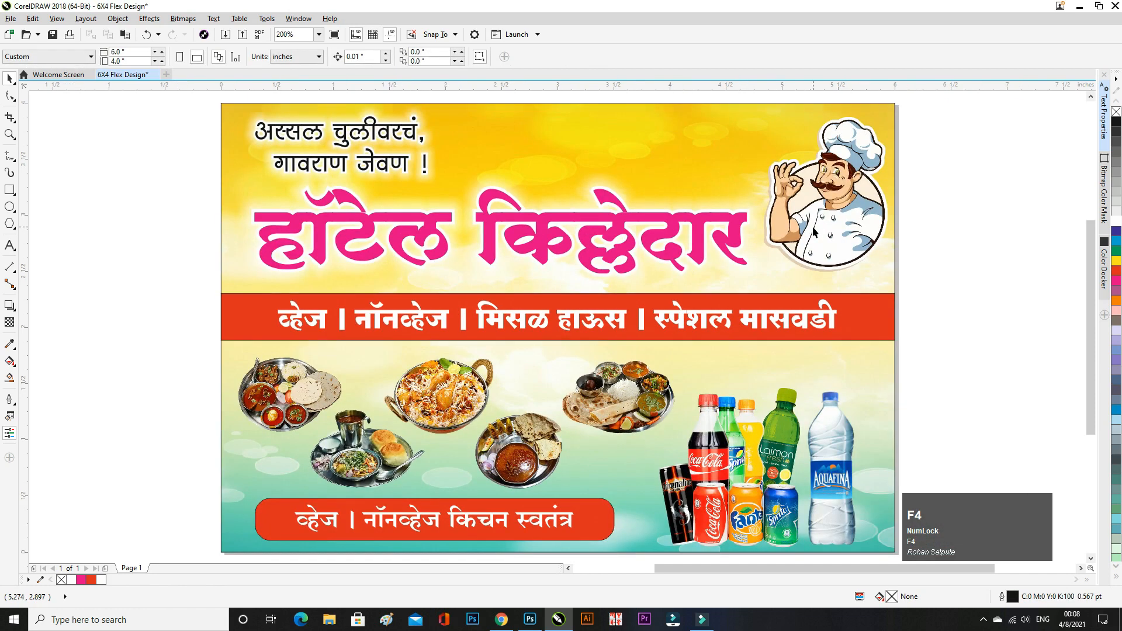
key(F9)
click(1037, 287)
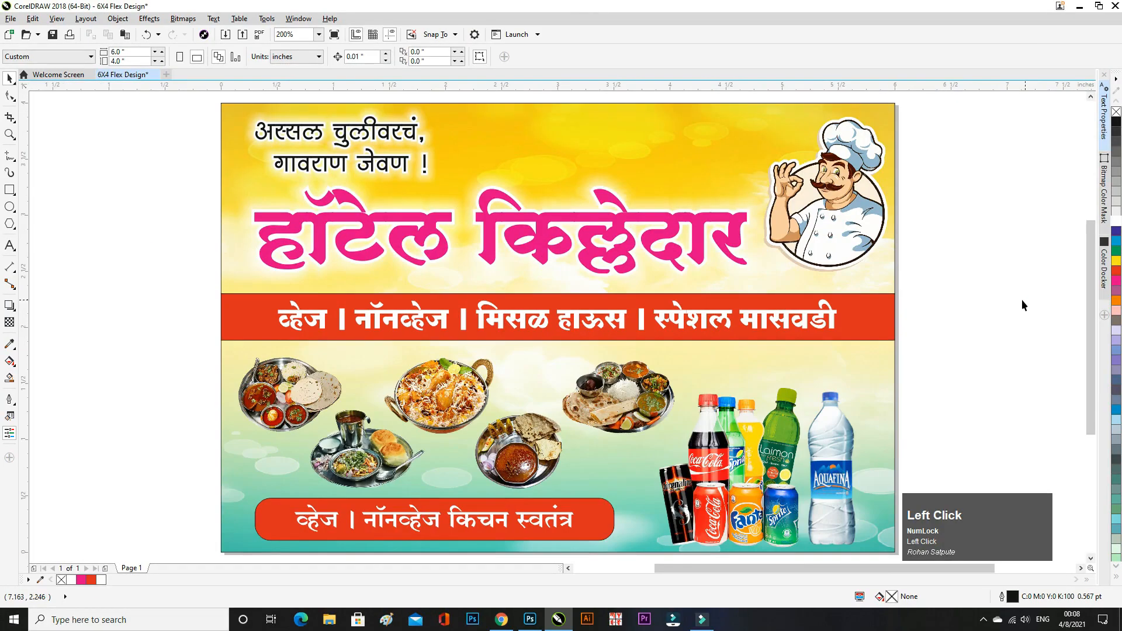
scroll(583, 268, down, 2)
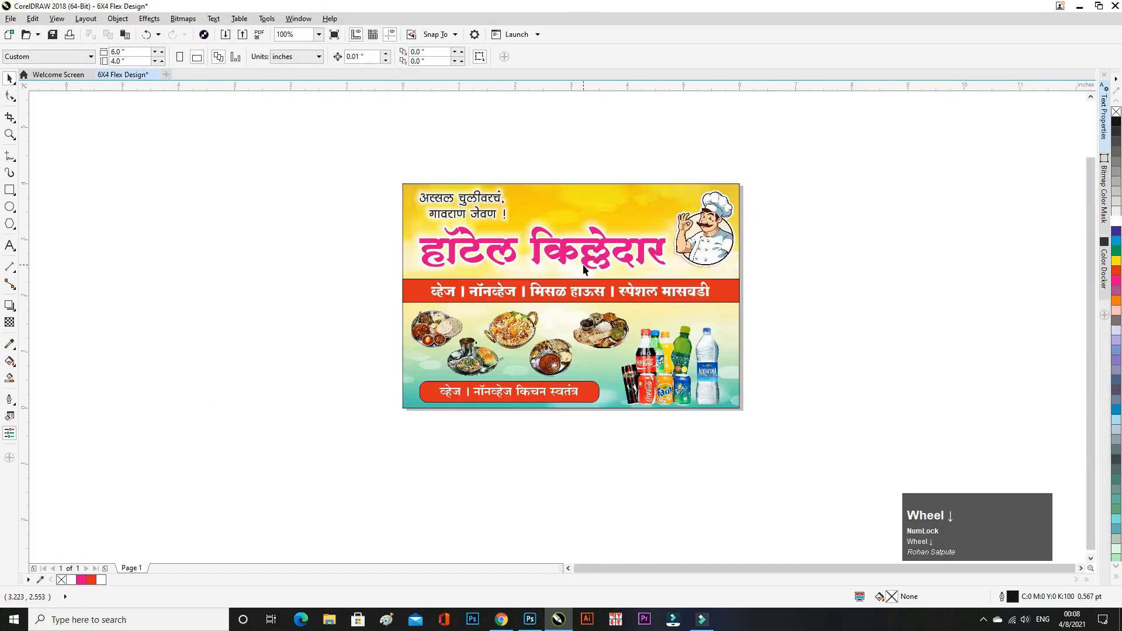
- Draw a small rectangle, about 0.365 × 0.349 in, left of the banner
click(9, 190)
scroll(275, 262, up, 2)
drag(325, 237, 369, 276)
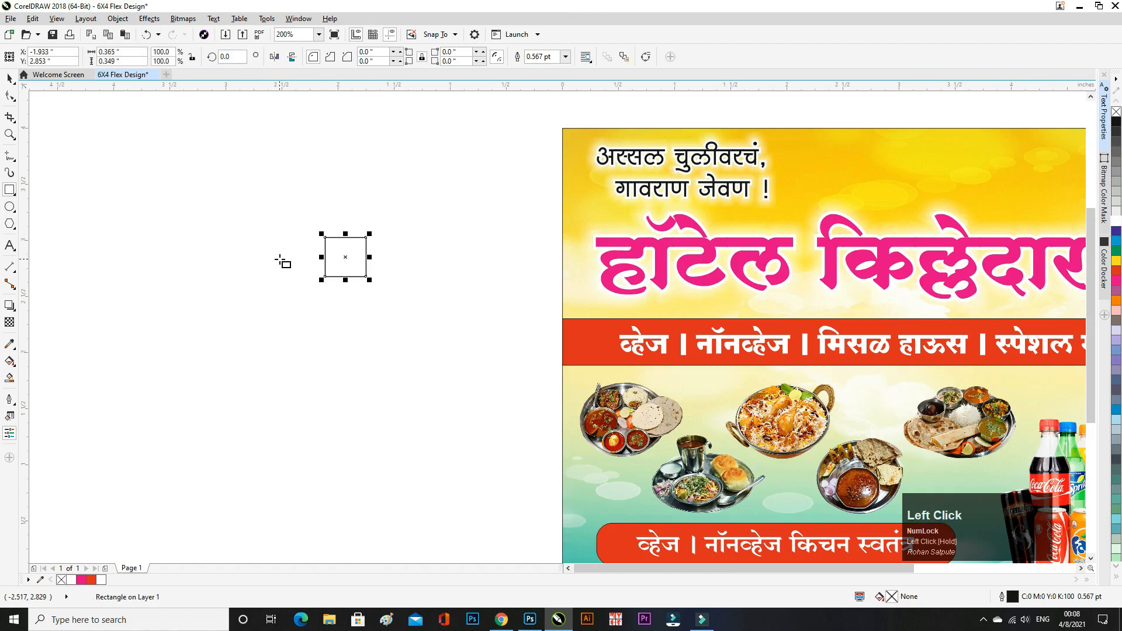
scroll(333, 251, up, 2)
- Remove the rectangle's outline, then give it a Hairline outline width
click(7, 77)
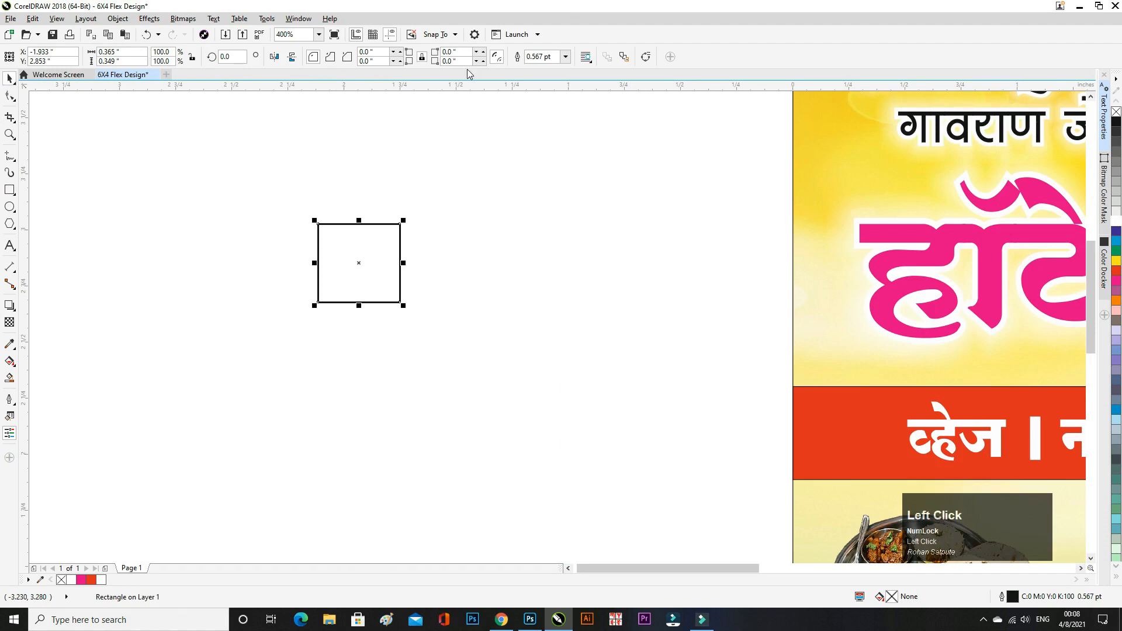
click(565, 57)
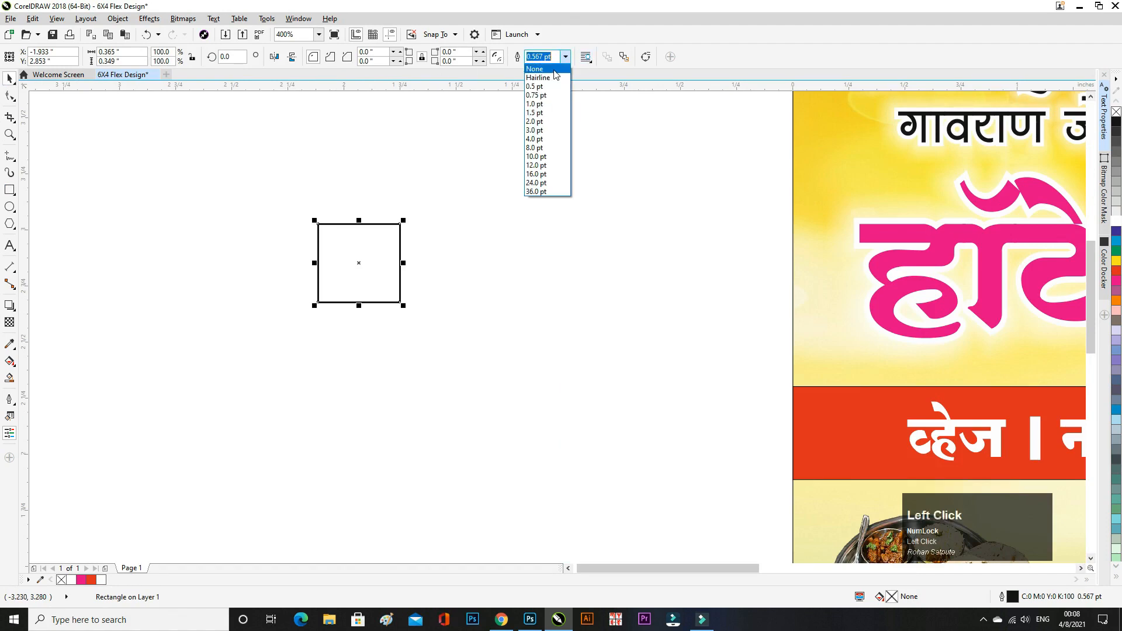
click(554, 69)
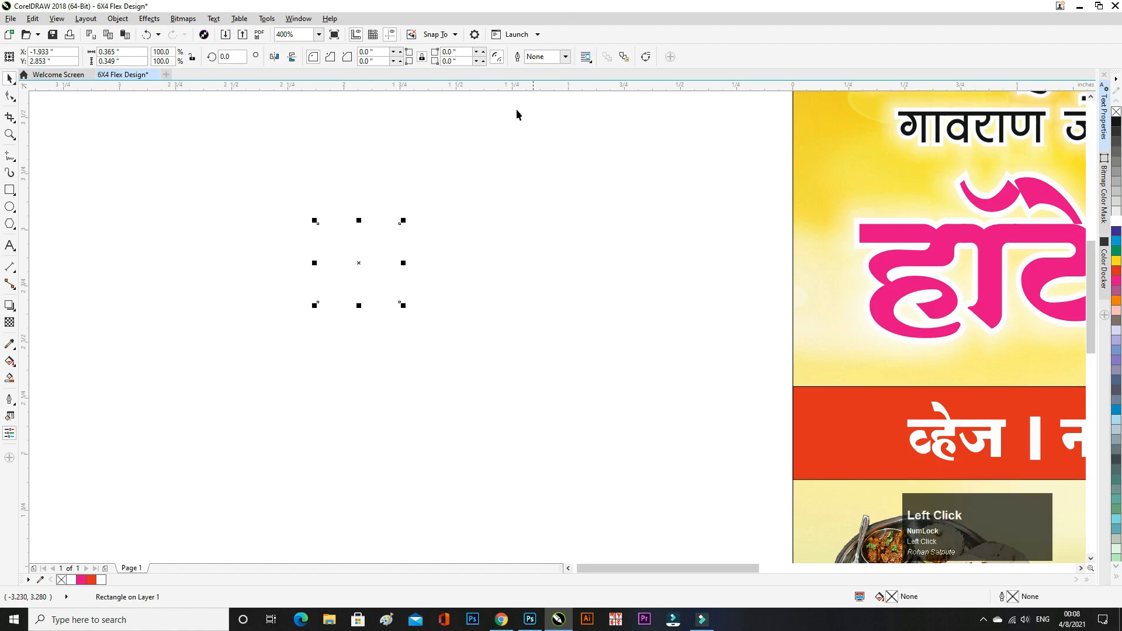
scroll(393, 234, down, 2)
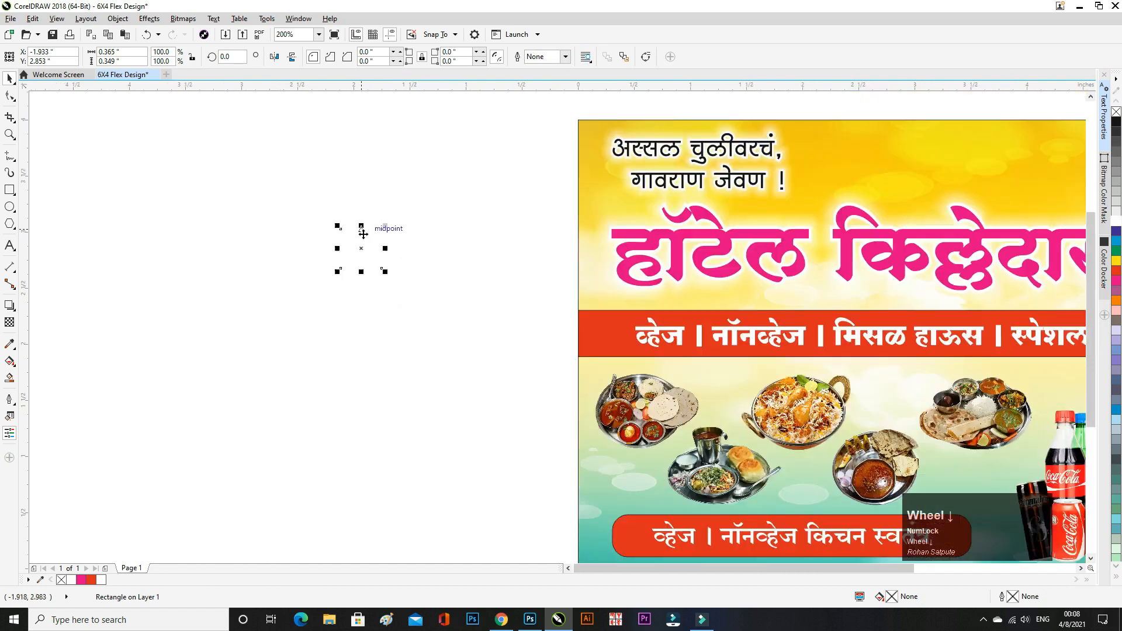
click(565, 56)
click(546, 79)
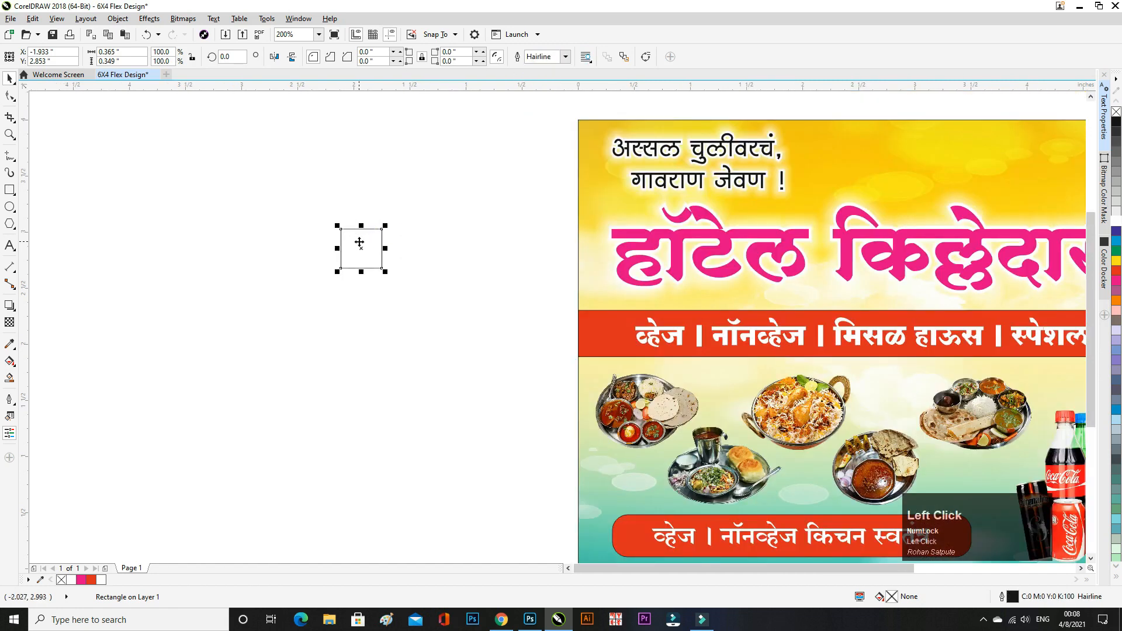
scroll(360, 241, up, 3)
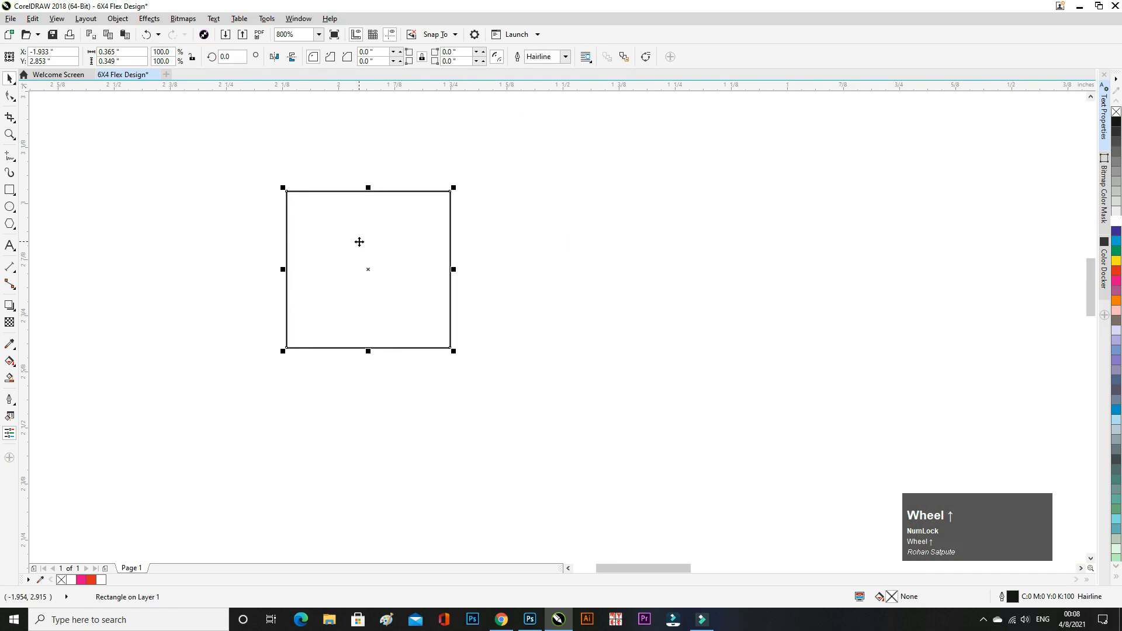
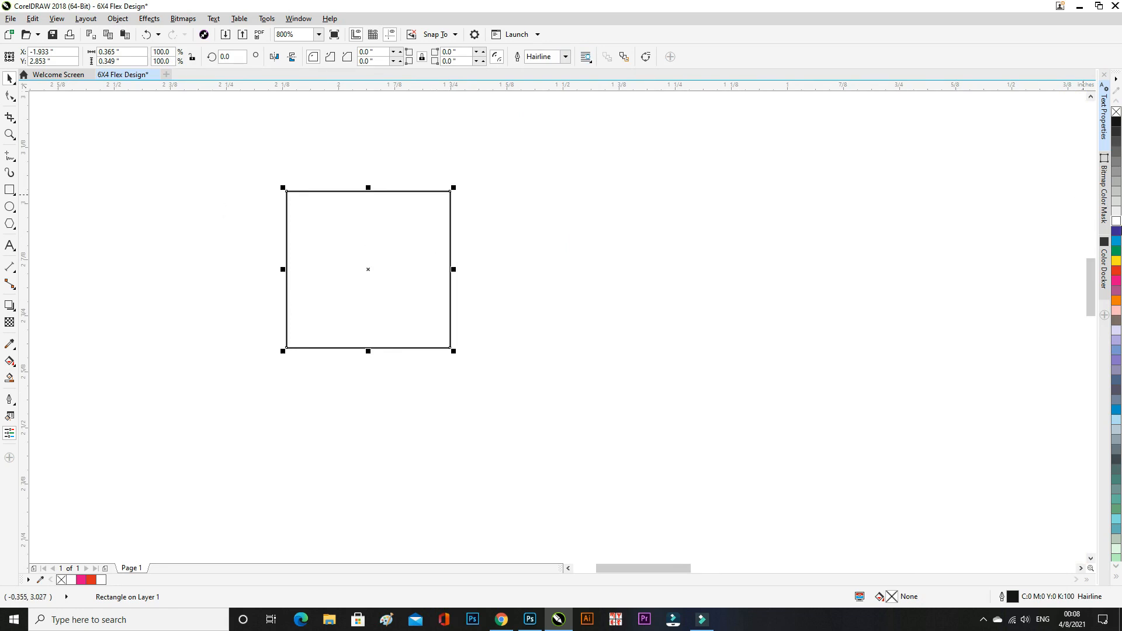
- Give the square a green outline and centre a circle with a 0.5 pt outline inside it
right_click(1116, 250)
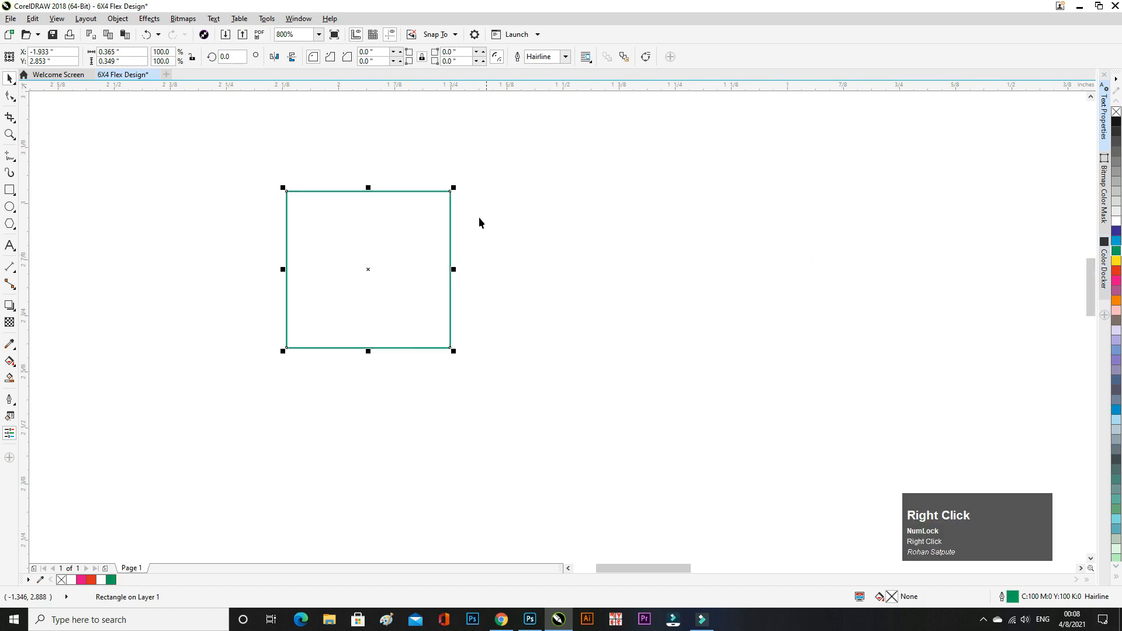
click(565, 270)
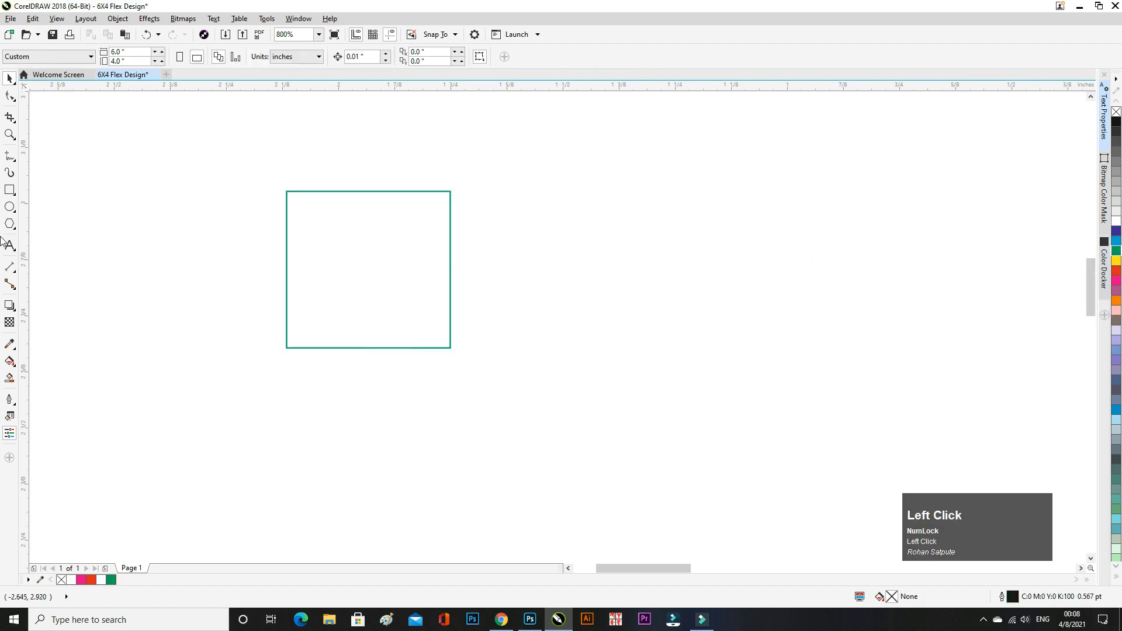
click(9, 206)
drag(516, 229, 590, 304)
click(9, 78)
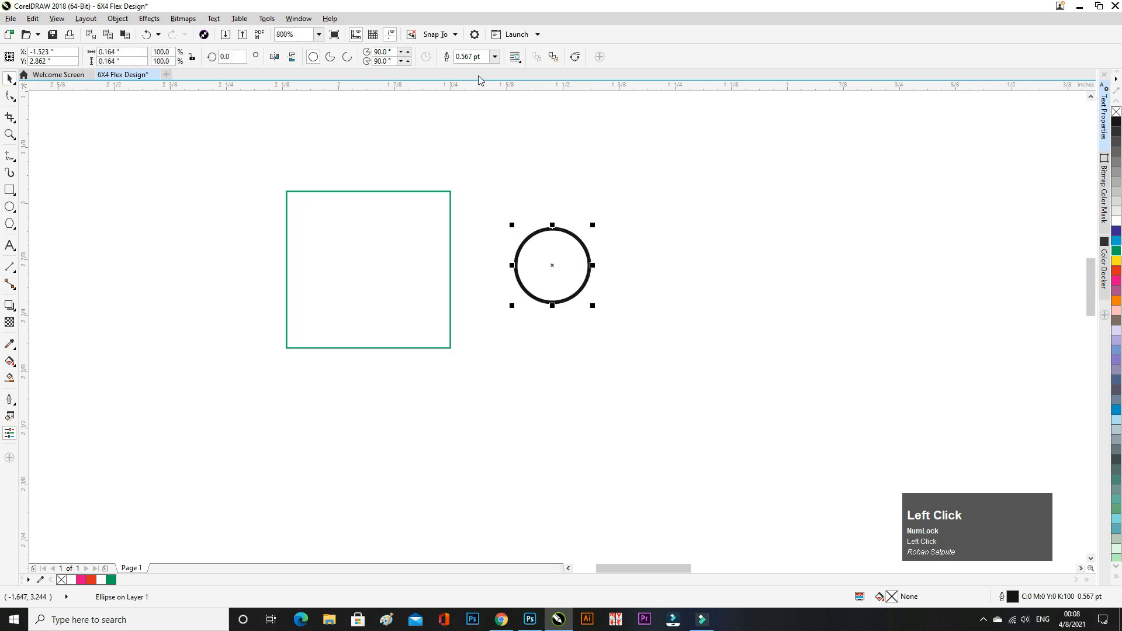
click(494, 56)
click(475, 84)
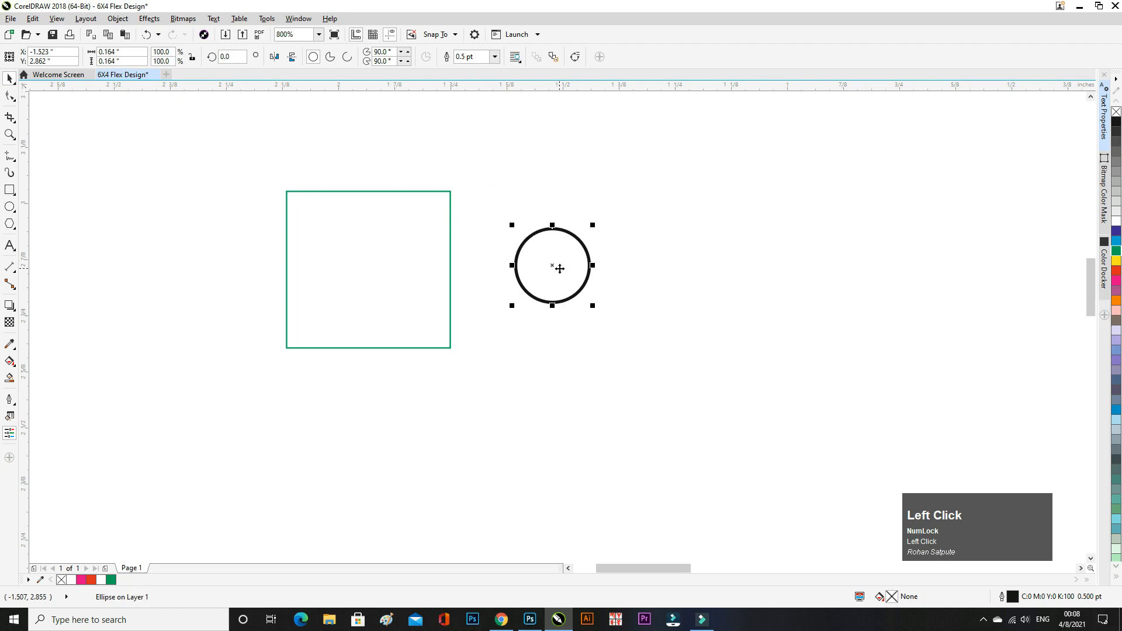
drag(560, 268, 369, 268)
- Set the square's outline to 0.5 pt and fill the circle green with a green outline
click(451, 280)
click(566, 57)
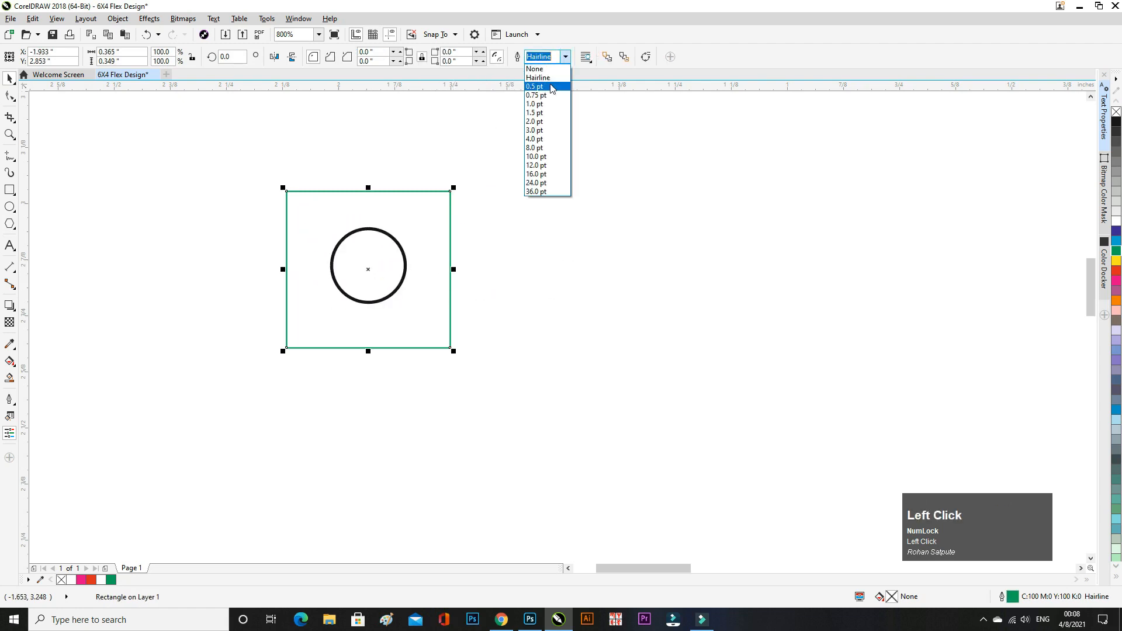
click(547, 88)
click(406, 243)
click(361, 265)
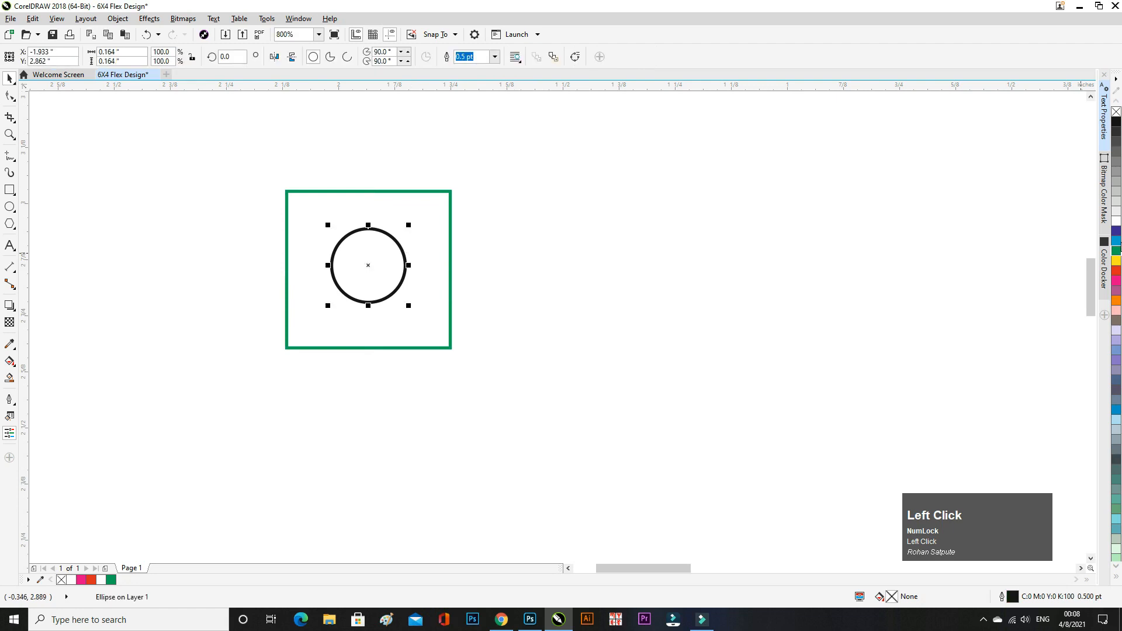
click(1117, 251)
right_click(1117, 251)
click(791, 283)
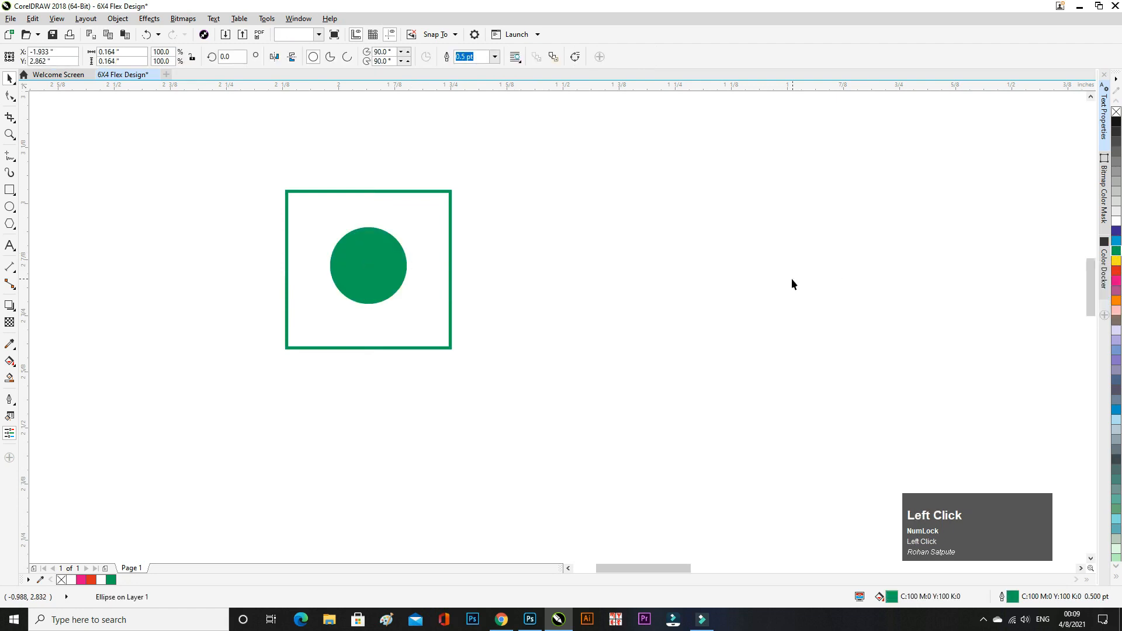
- Thicken the square's outline to 1.0 pt
scroll(451, 285, down, 2)
click(435, 256)
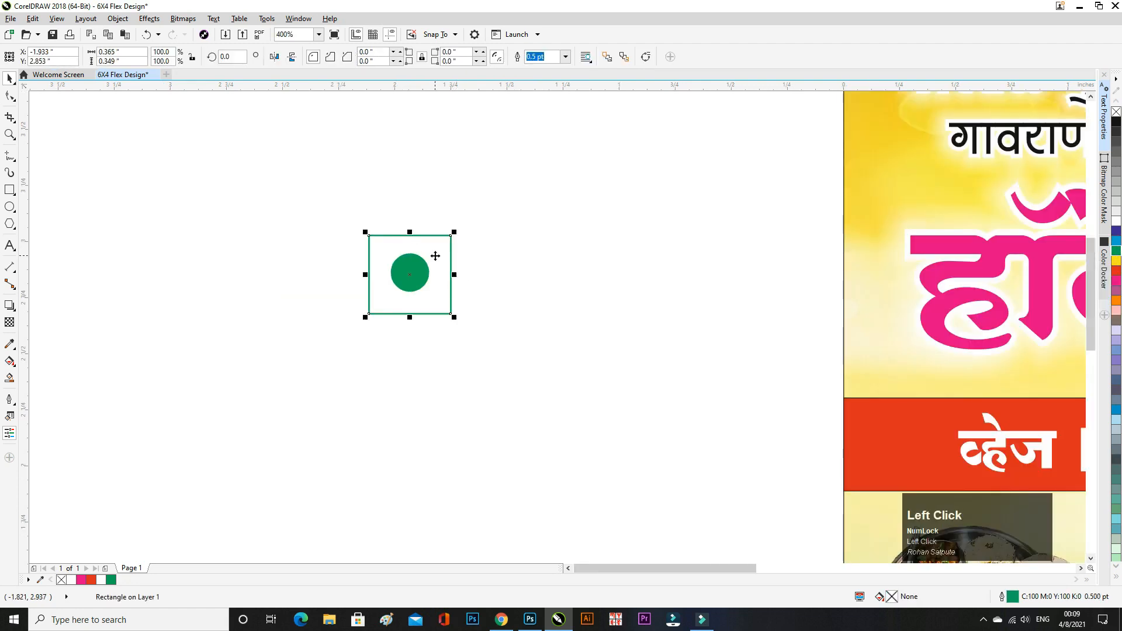
click(565, 56)
click(550, 106)
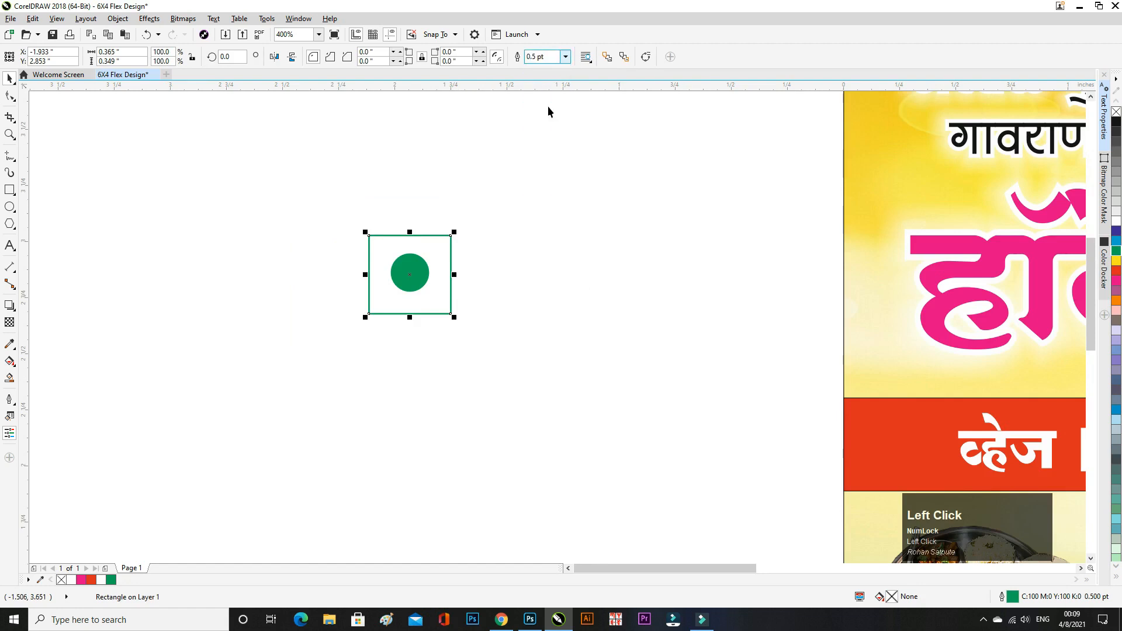
click(533, 191)
scroll(409, 270, up, 2)
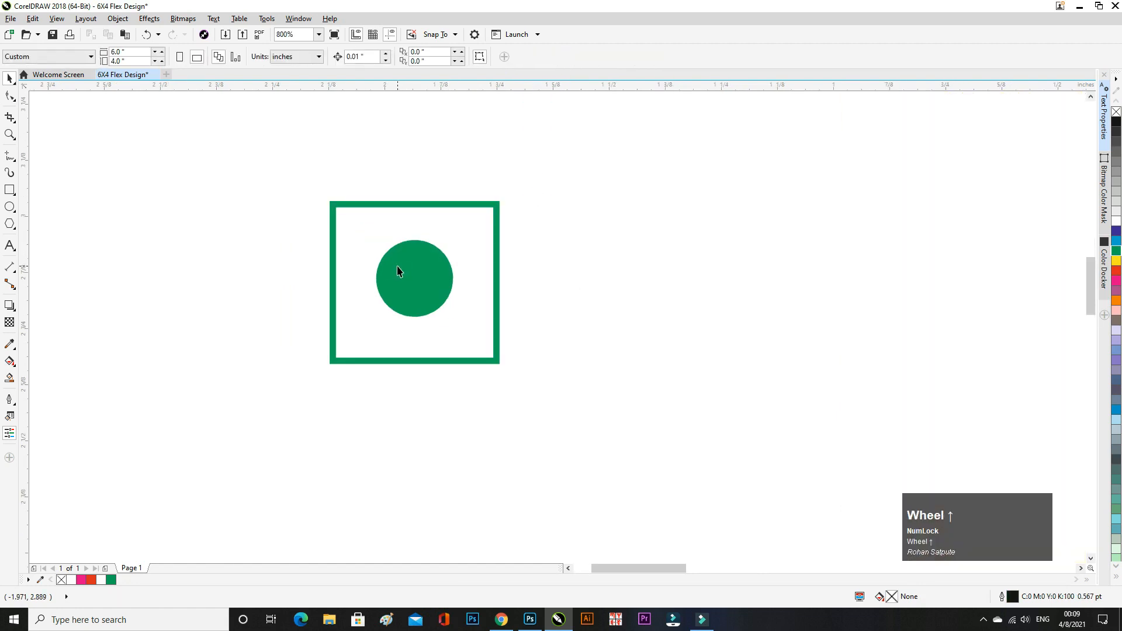
- Duplicate the square-and-circle symbol and place the copy directly below the original
drag(277, 183, 609, 439)
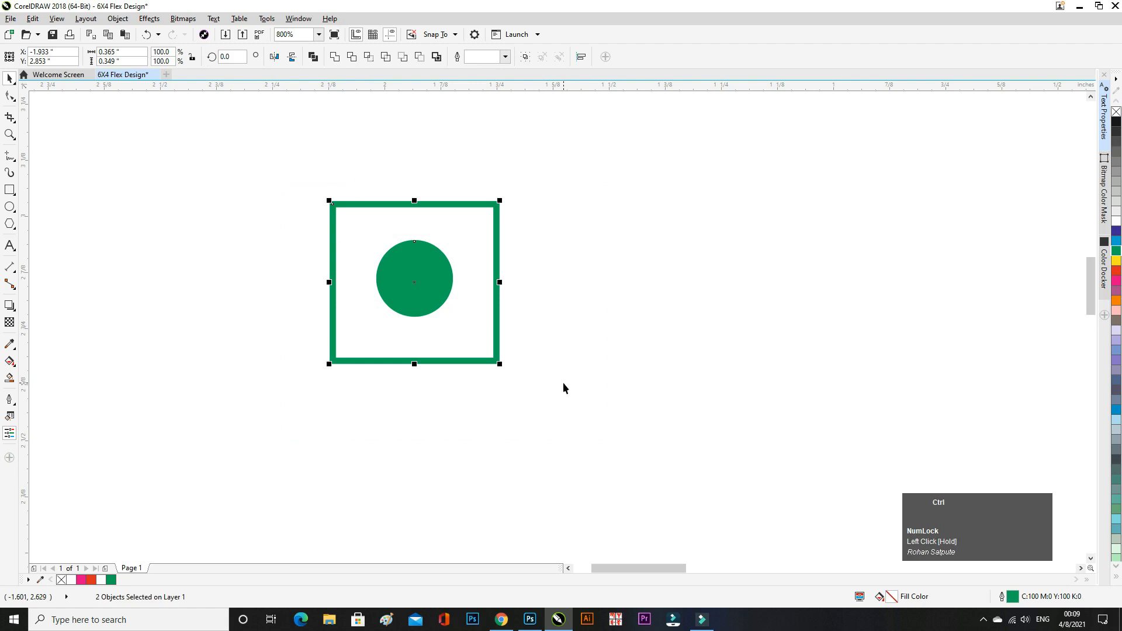
key(ctrl+d)
drag(409, 284, 404, 460)
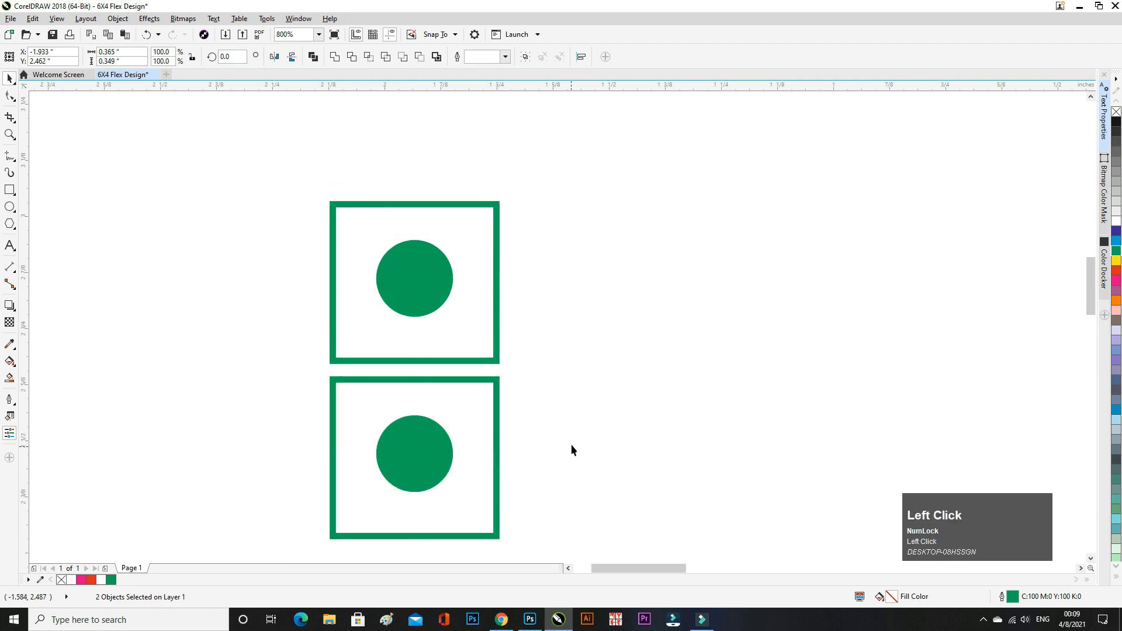
click(571, 449)
scroll(460, 374, down, 1)
drag(367, 361, 480, 431)
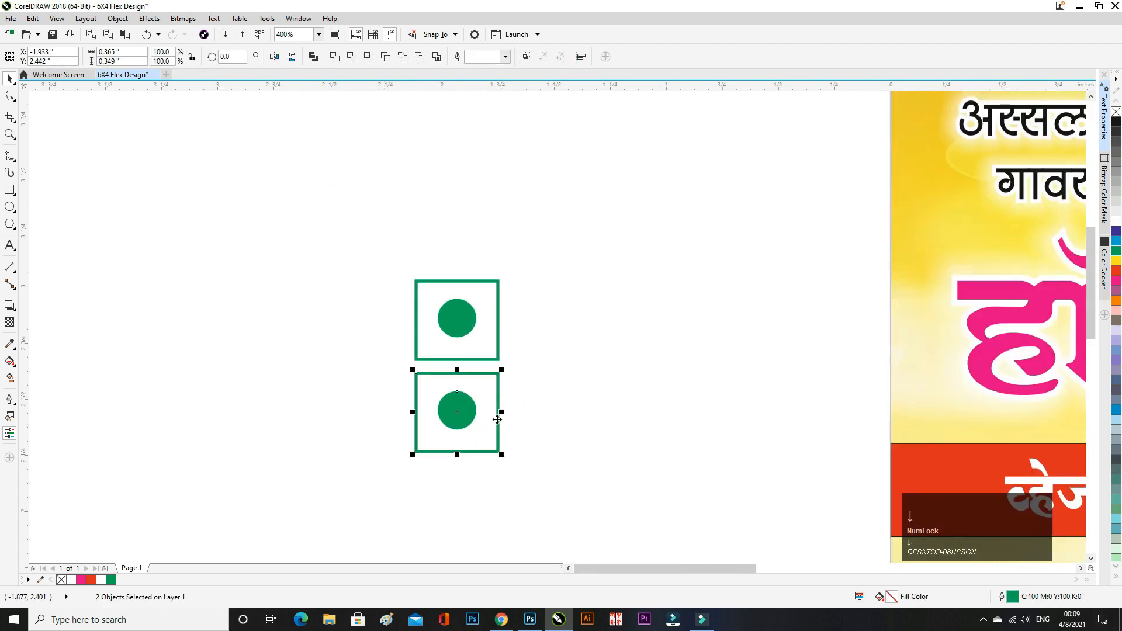
scroll(482, 380, up, 2)
scroll(420, 430, down, 1)
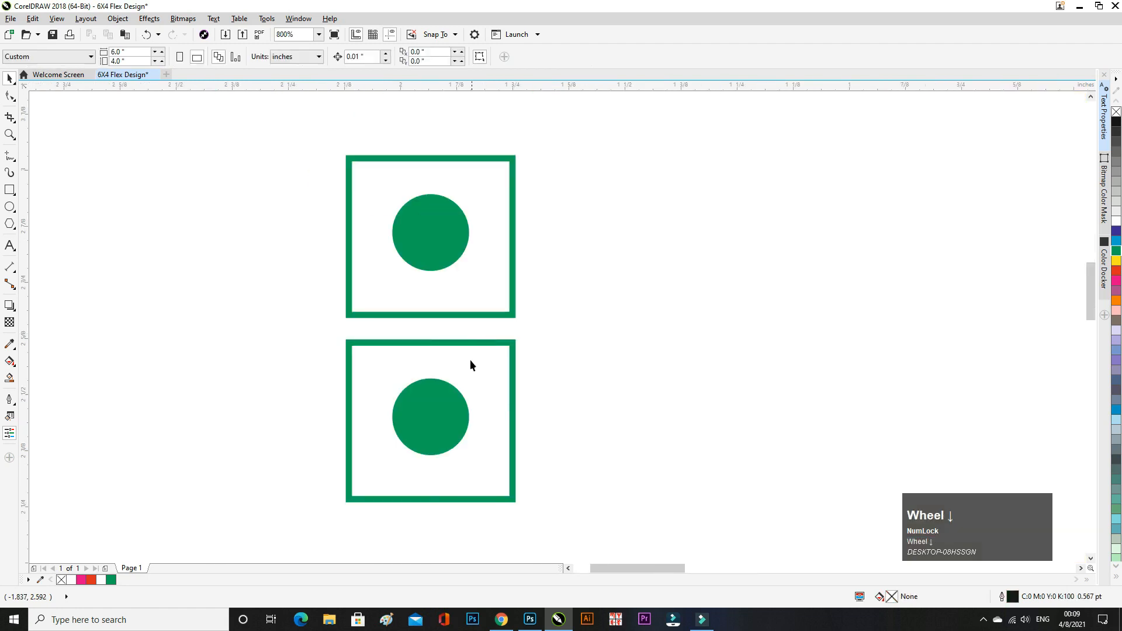
- Recolour the lower copy red: red square outline and a red-filled circle with red outline
click(513, 358)
right_click(1118, 271)
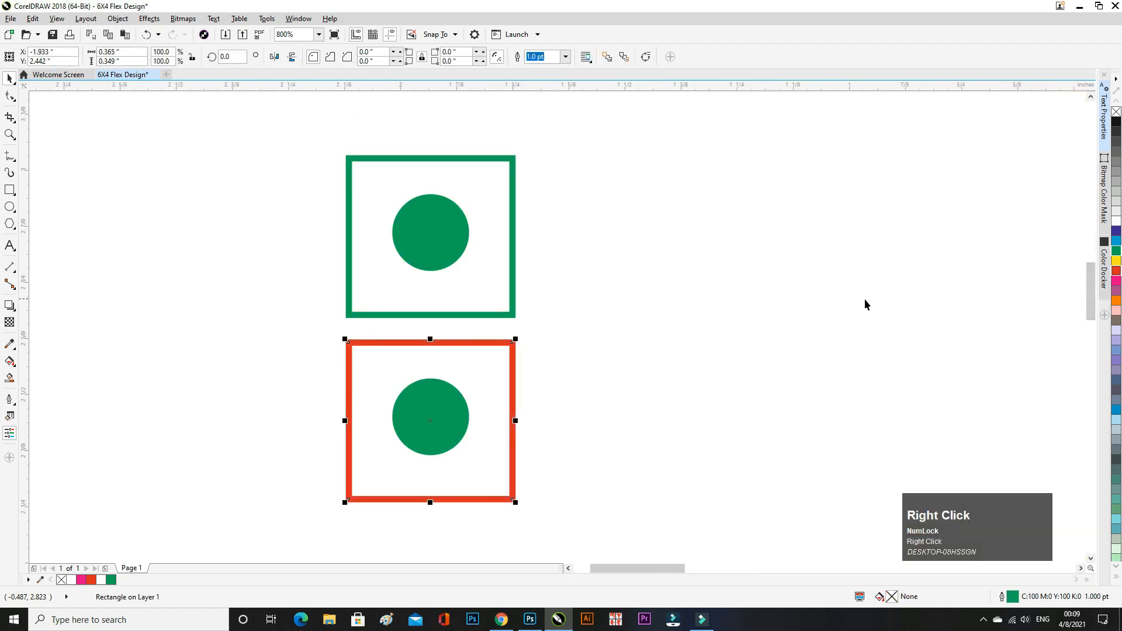
click(371, 419)
click(437, 418)
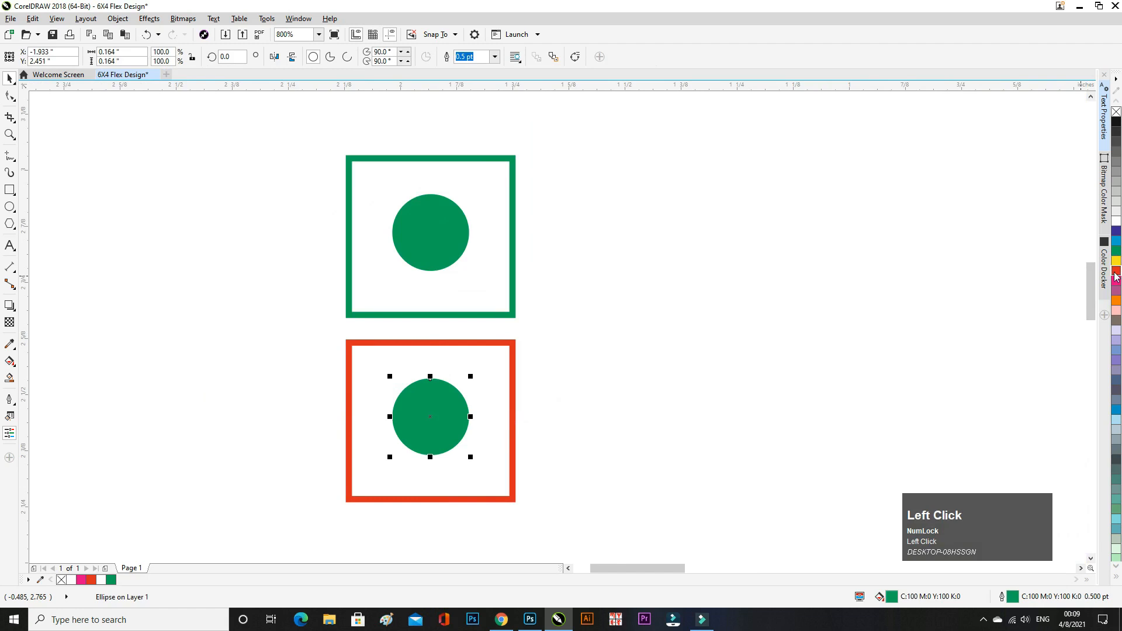
click(1116, 272)
right_click(1116, 272)
click(462, 380)
scroll(417, 326, down, 1)
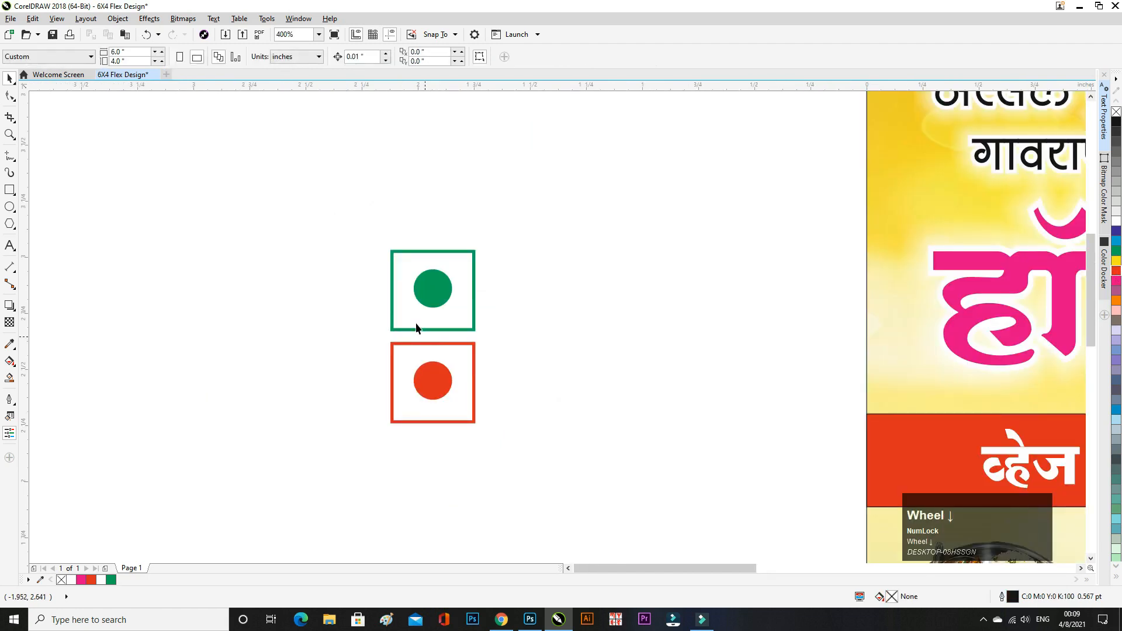
scroll(416, 327, down, 1)
scroll(392, 275, down, 1)
scroll(448, 302, up, 1)
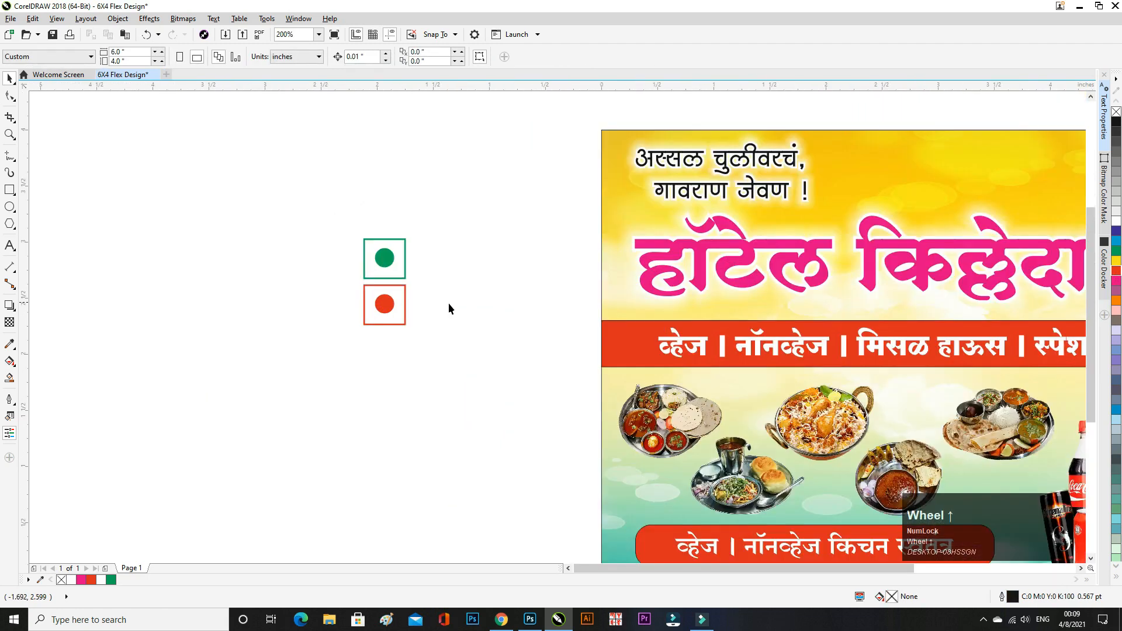
- Copy the word व्हेज from the red band and paste it beside the green symbol
click(12, 245)
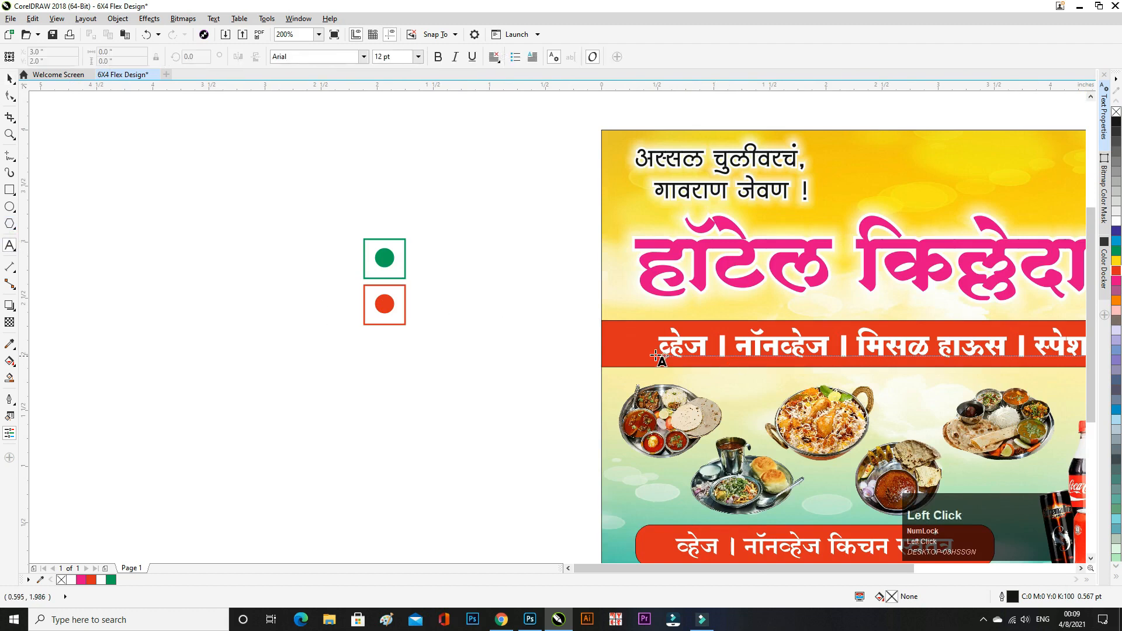
drag(661, 348, 702, 351)
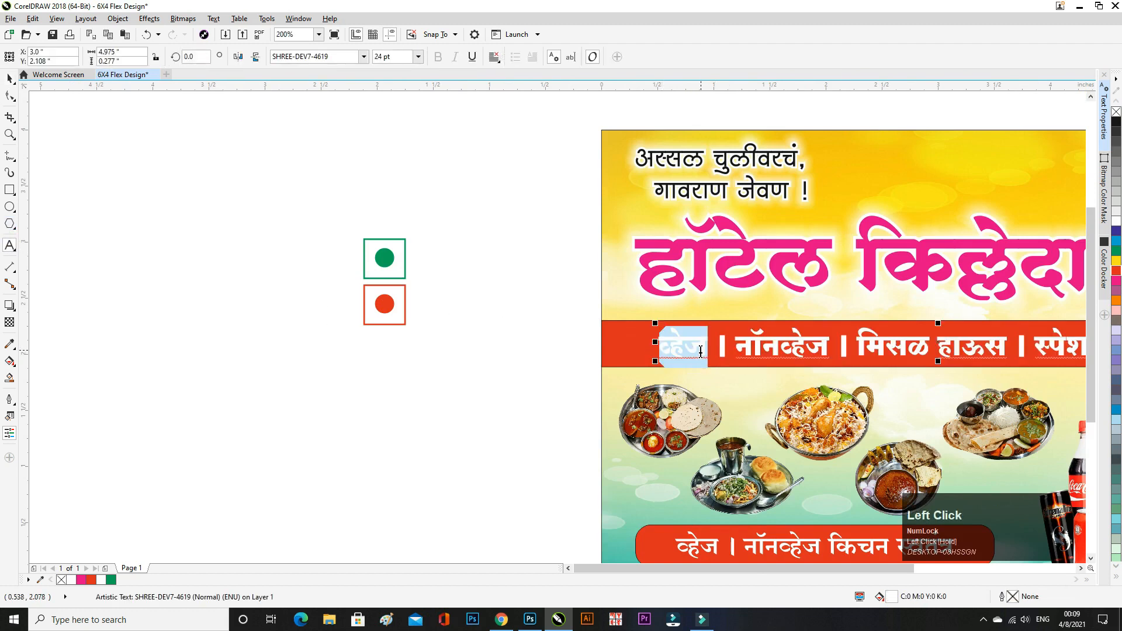
key(ctrl+c)
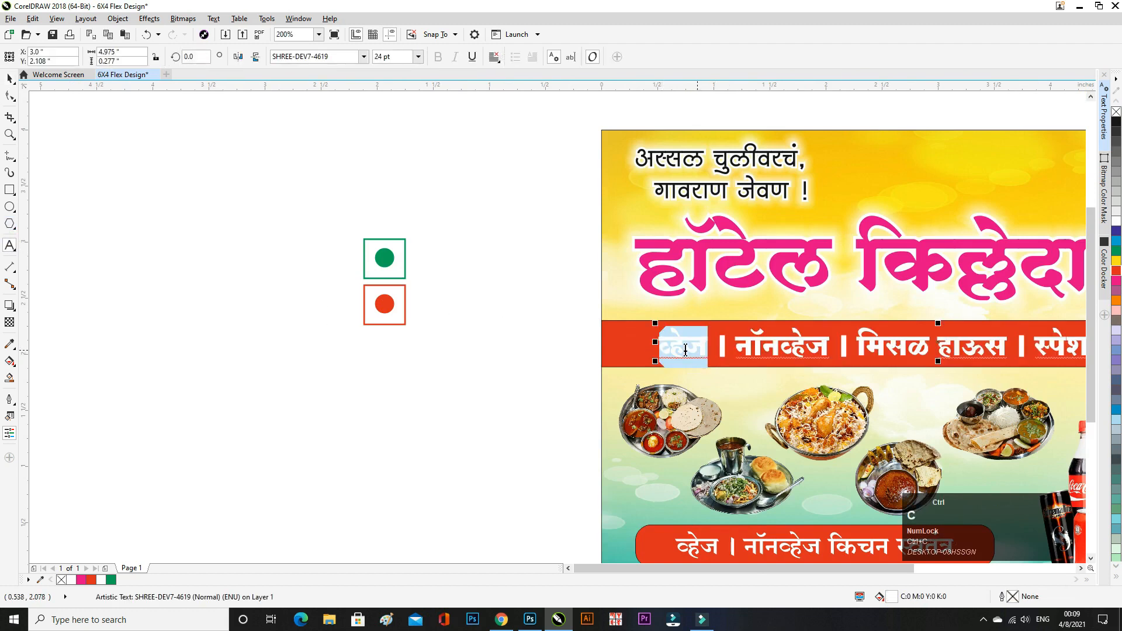
click(412, 262)
key(ctrl+v)
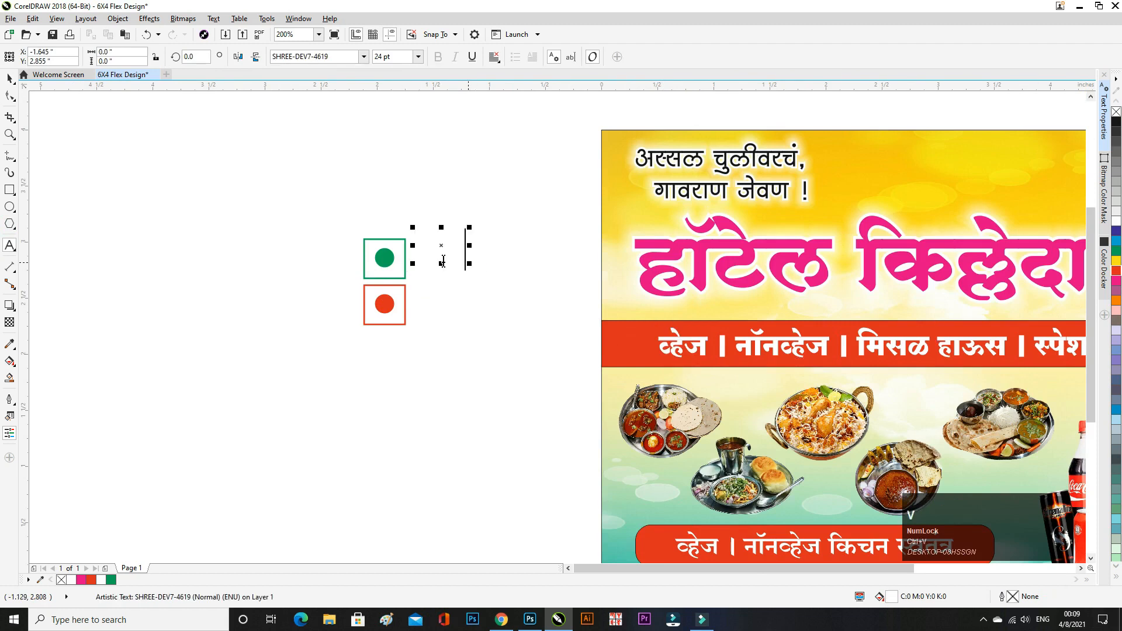
- Colour the pasted व्हेज text black and align it level with the green symbol
click(9, 78)
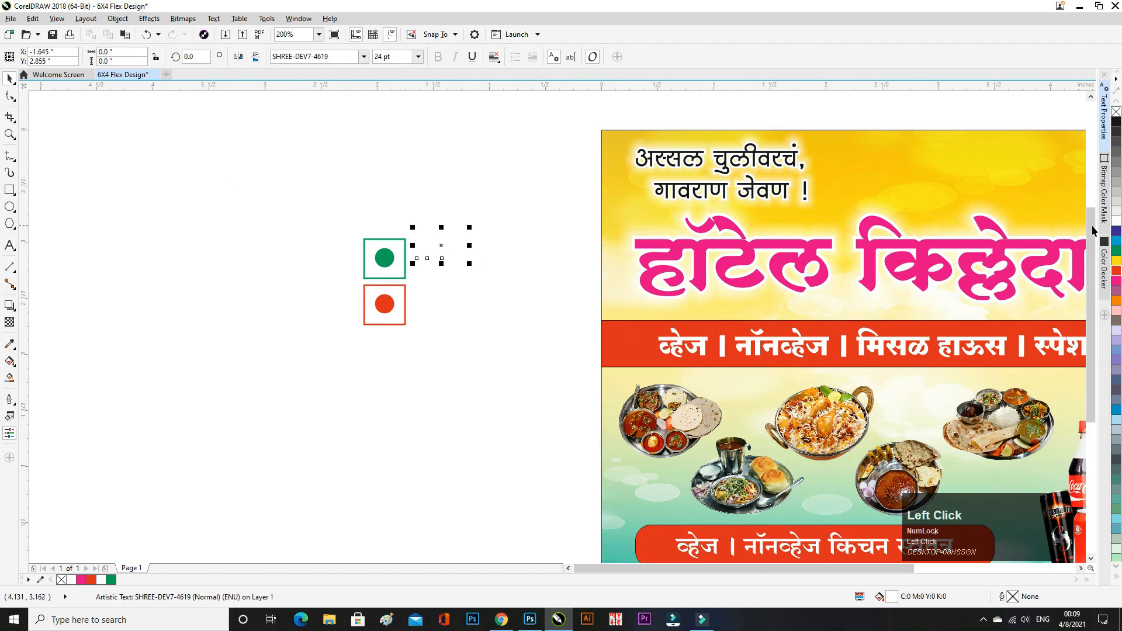
click(1115, 122)
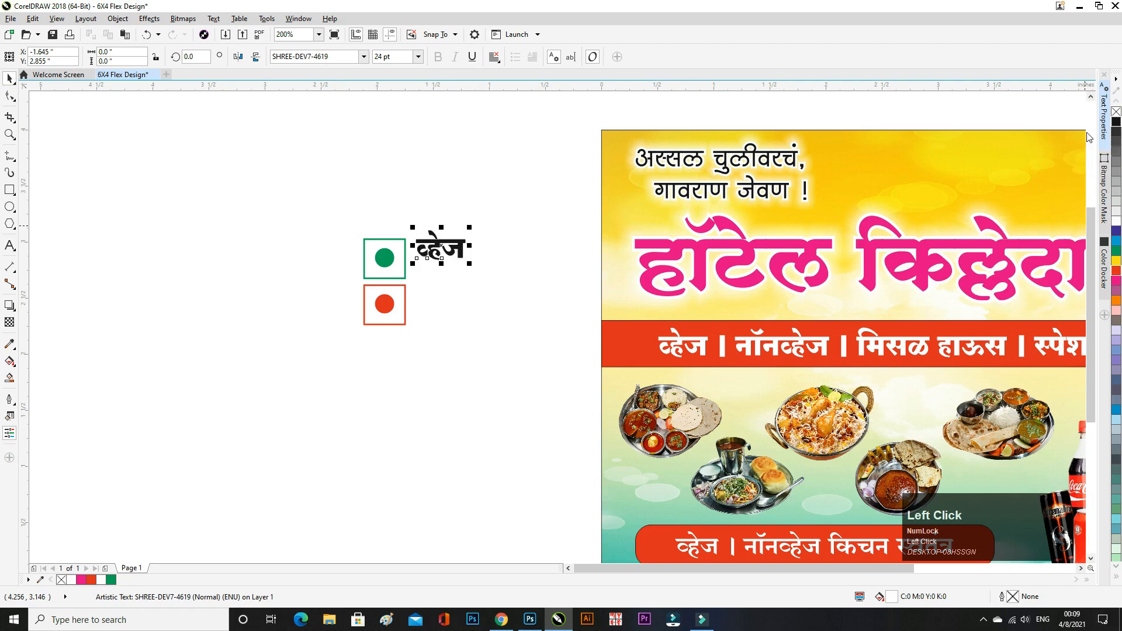
scroll(408, 250, down, 1)
scroll(407, 248, up, 2)
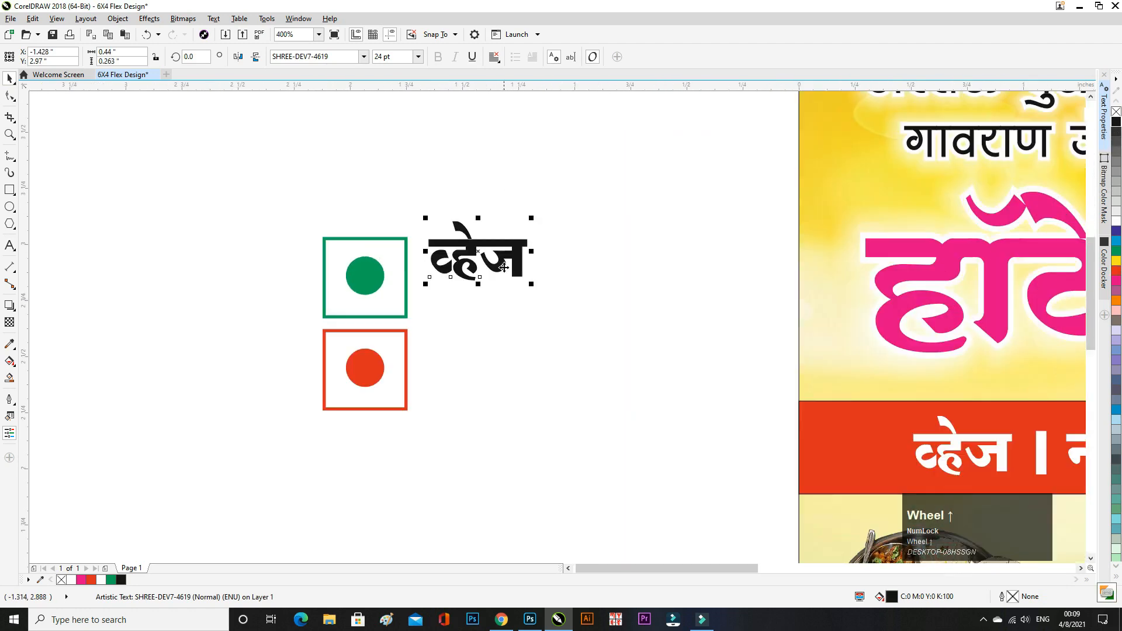
click(479, 267)
drag(479, 268, 481, 274)
click(572, 293)
scroll(337, 267, down, 1)
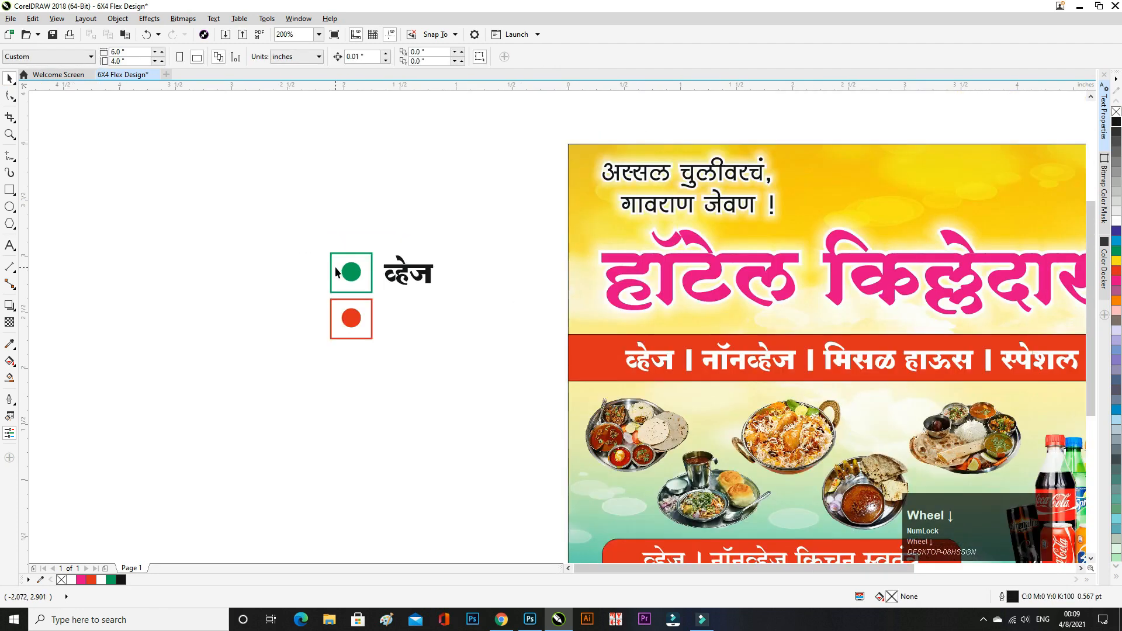
- Copy the word नॉनव्हेज from the red band and place a black copy left of the symbols
click(10, 246)
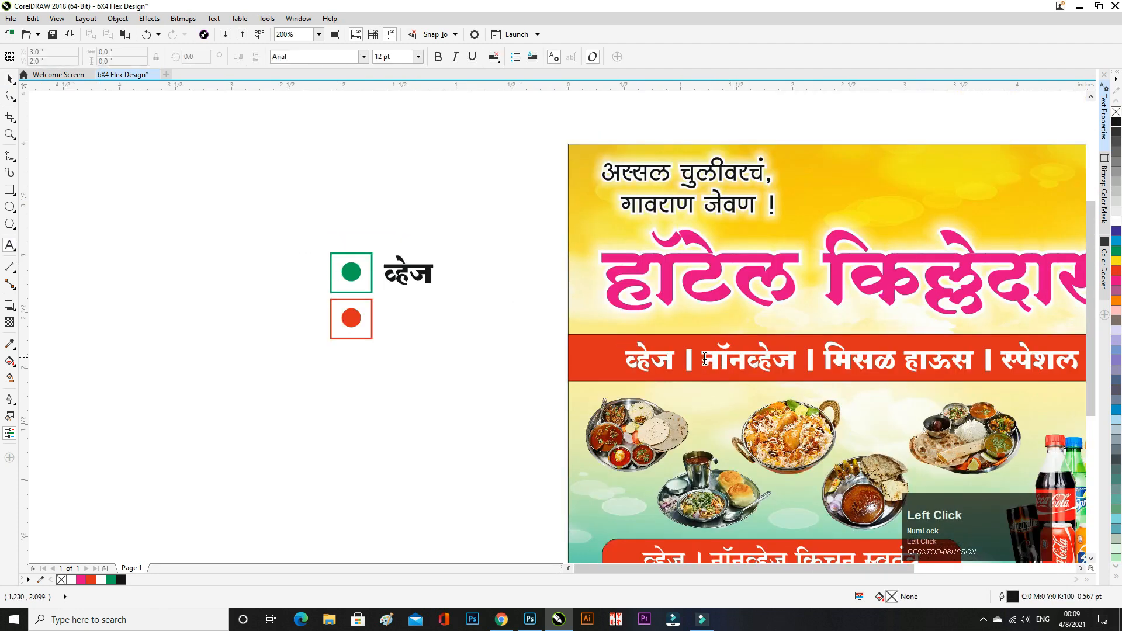
drag(705, 358, 796, 360)
key(ctrl+c)
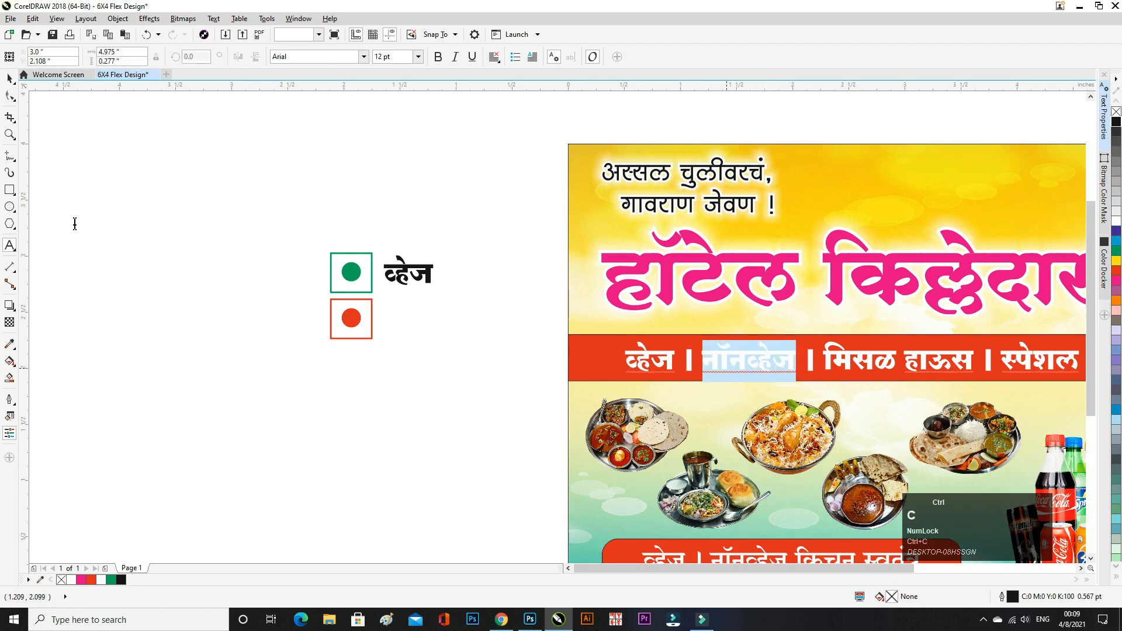
click(10, 78)
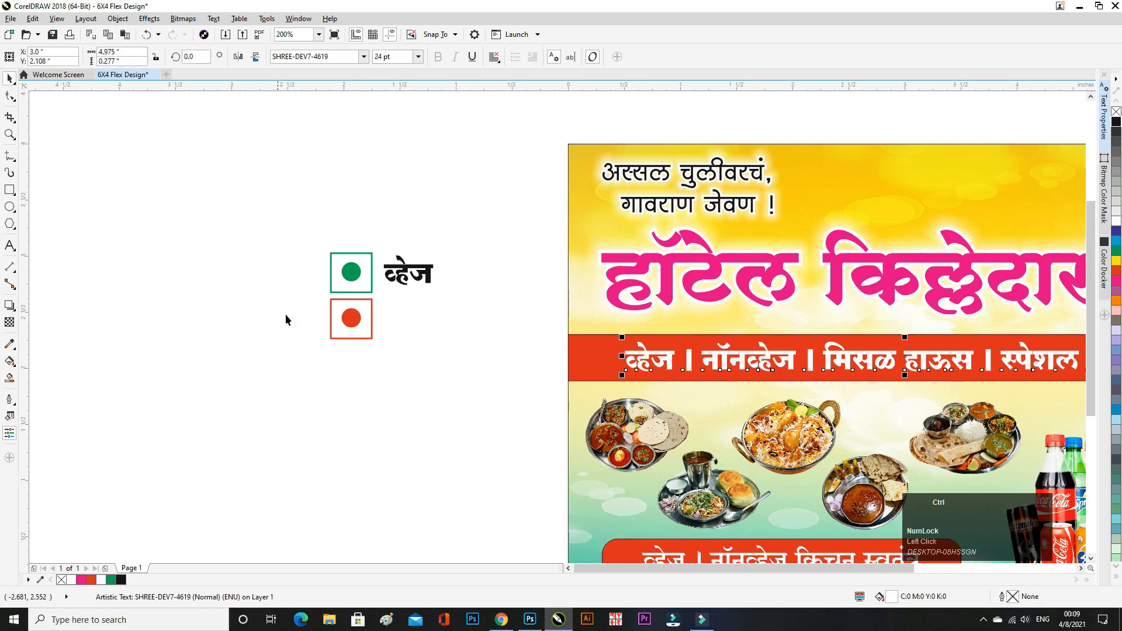
key(ctrl+v)
drag(904, 373, 427, 318)
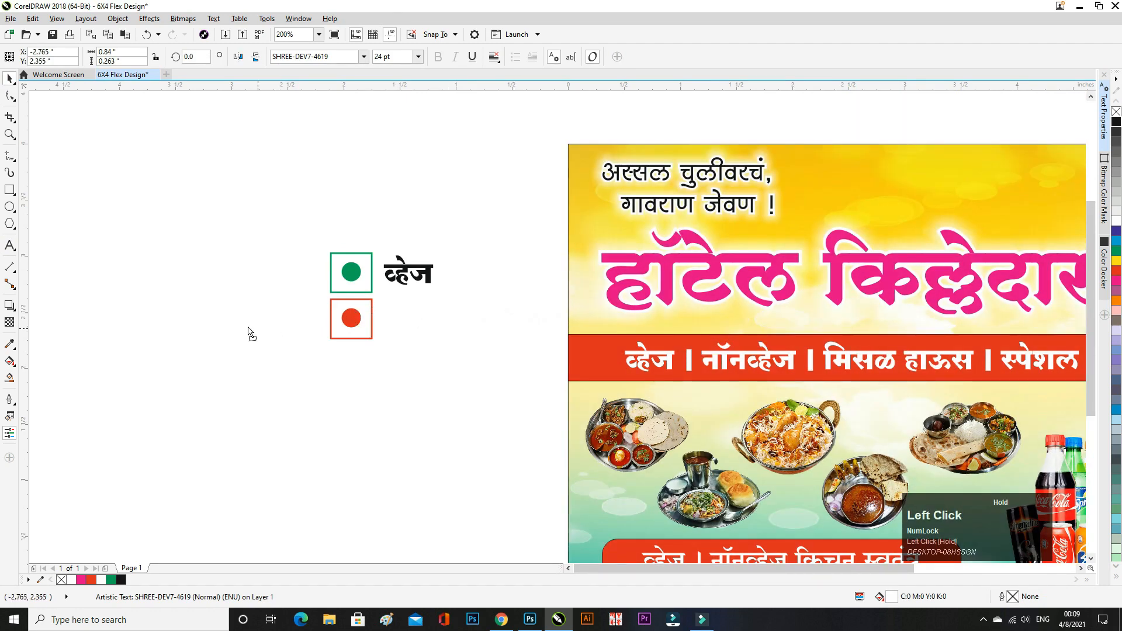
drag(249, 332, 204, 327)
click(1114, 124)
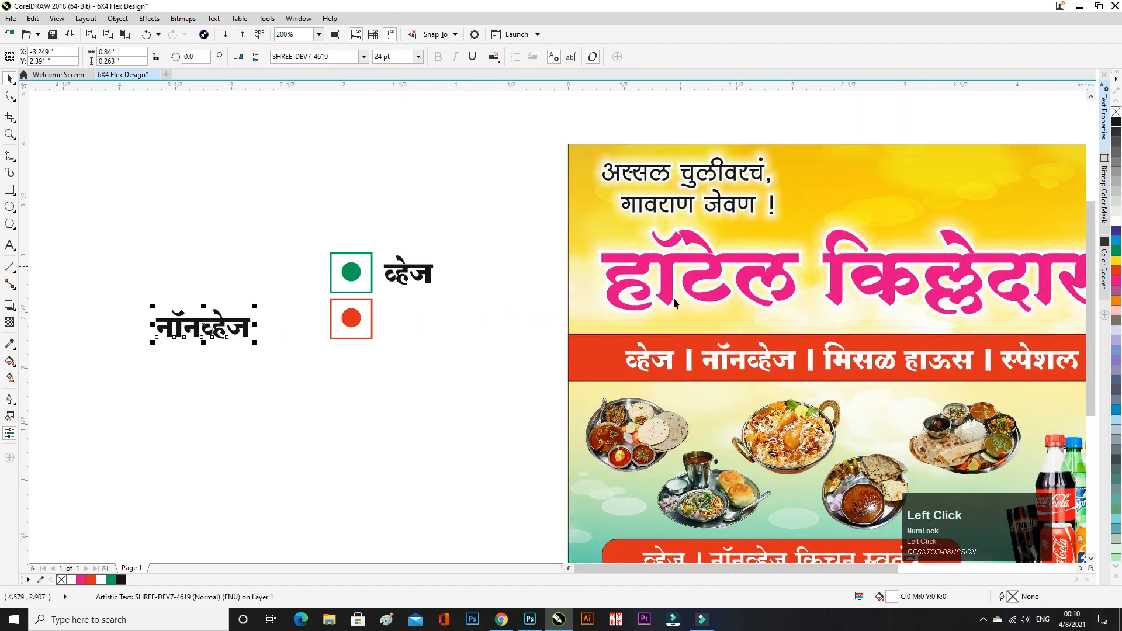
click(393, 338)
- Duplicate the व्हेज label and move the copy beside the lower symbol
click(398, 276)
scroll(397, 276, up, 1)
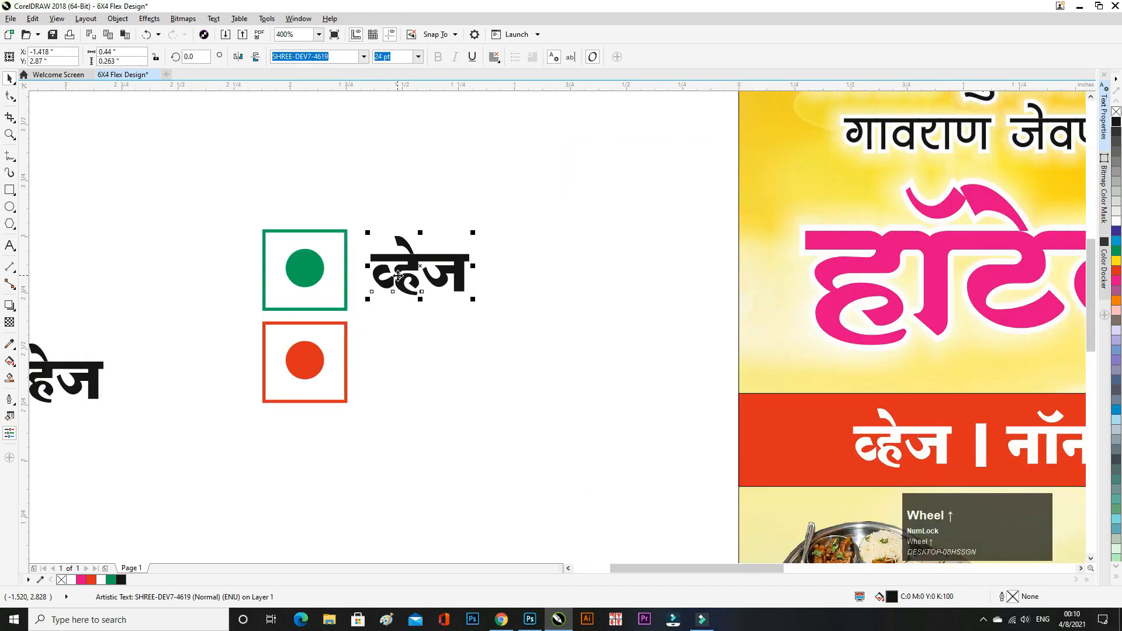
key(ctrl+d)
drag(419, 265, 413, 367)
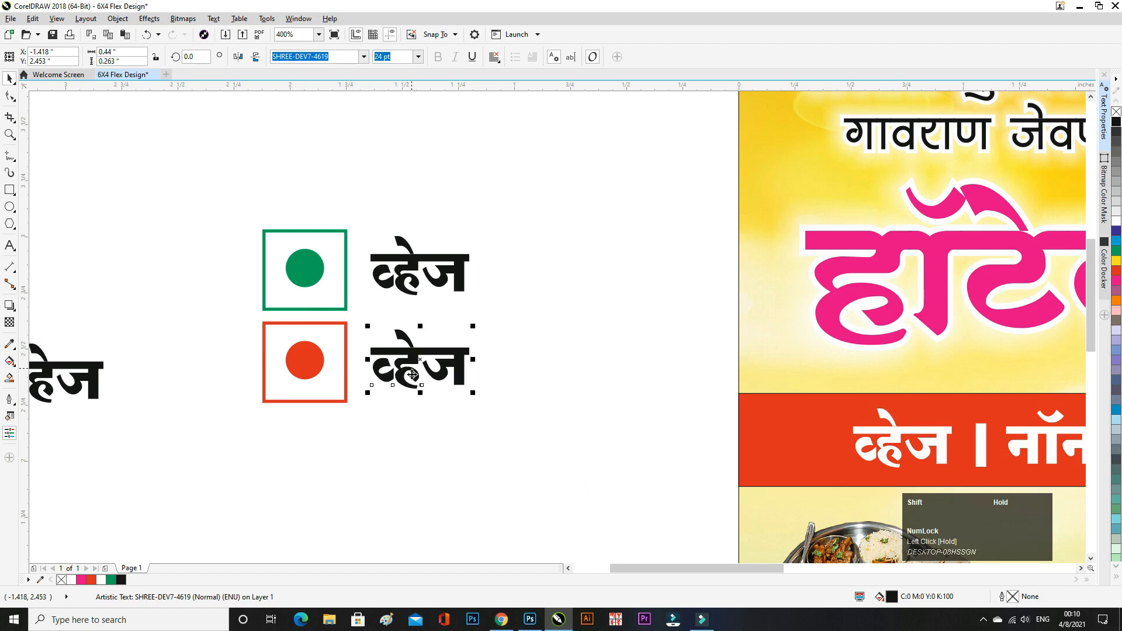
click(350, 393)
scroll(297, 385, down, 1)
- Replace the copied label's text with नॉनव्हेज, cut from the spare text
click(10, 245)
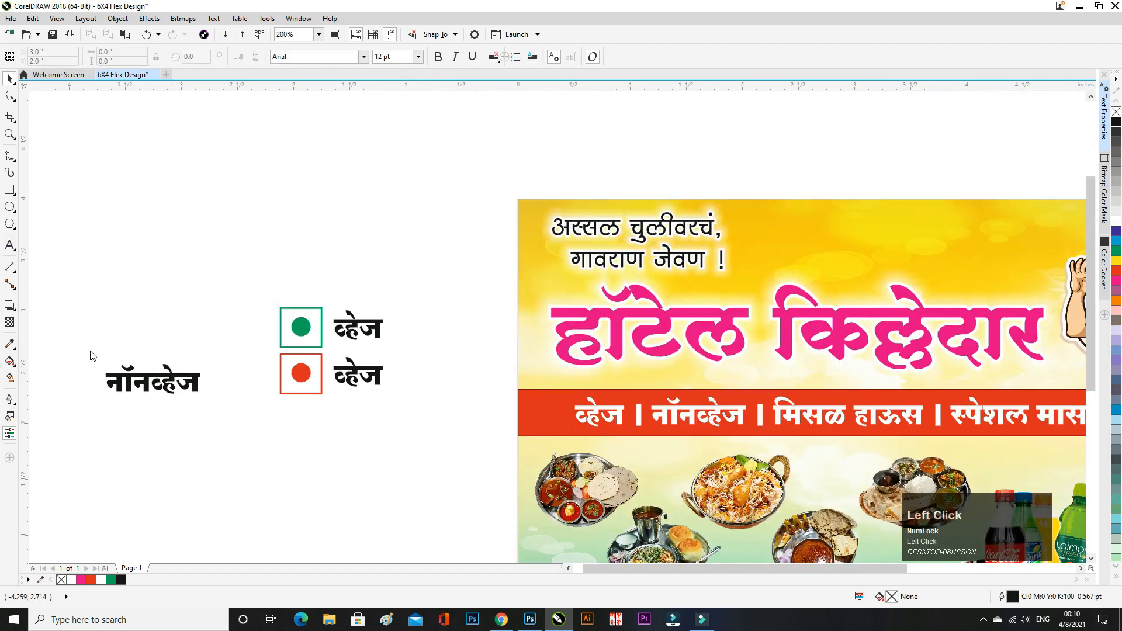
drag(109, 385, 224, 401)
key(ctrl+x)
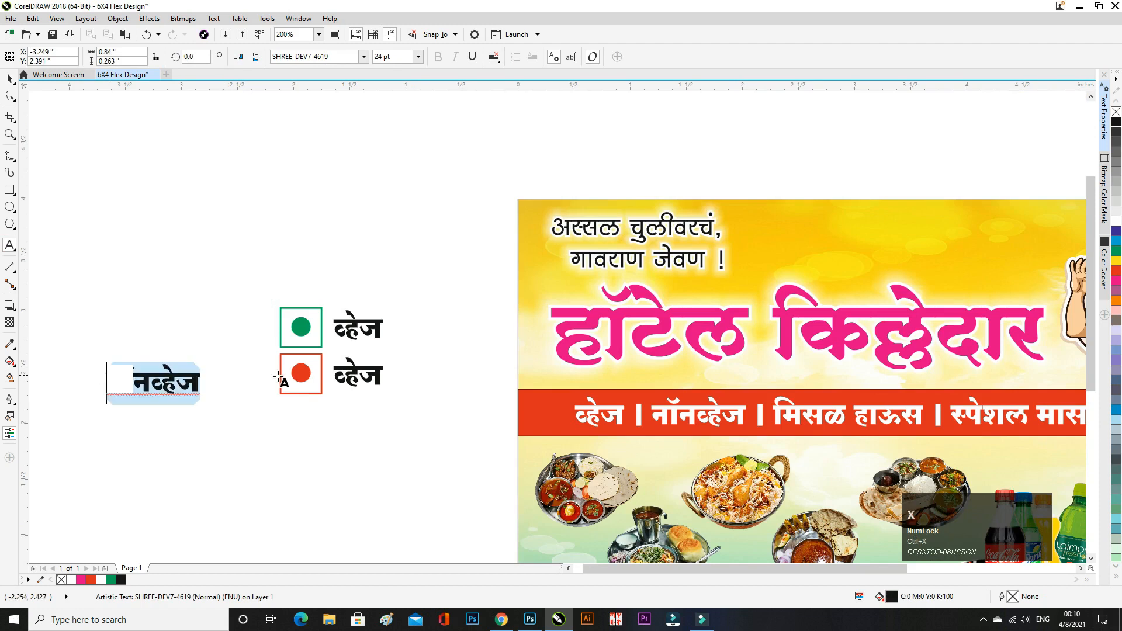
drag(337, 378, 461, 391)
key(ctrl+v)
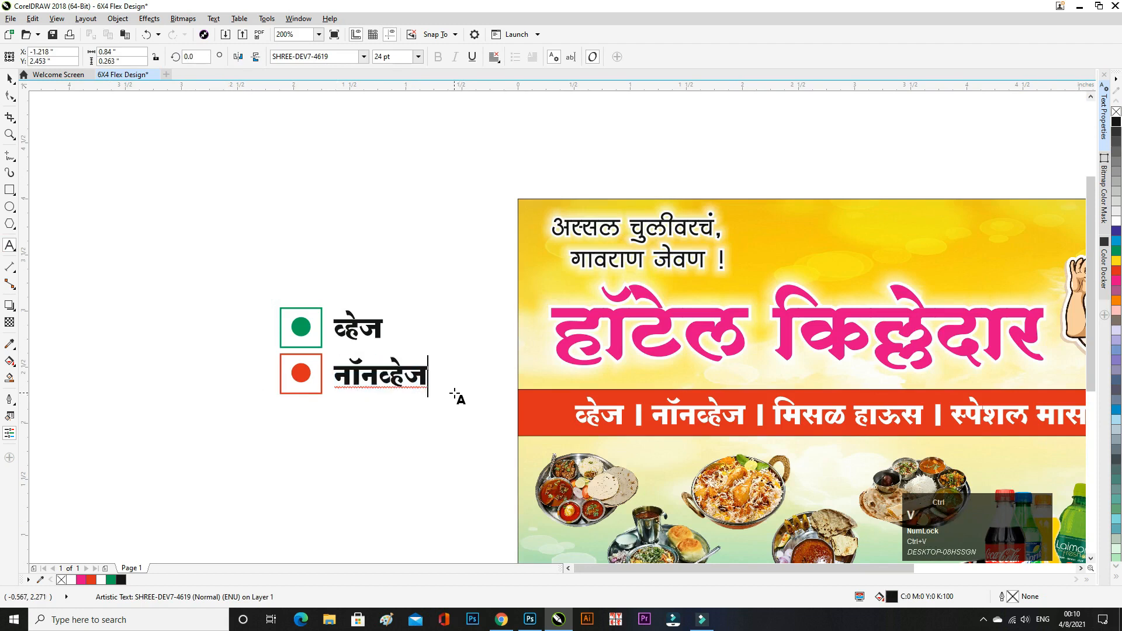
click(9, 77)
click(266, 290)
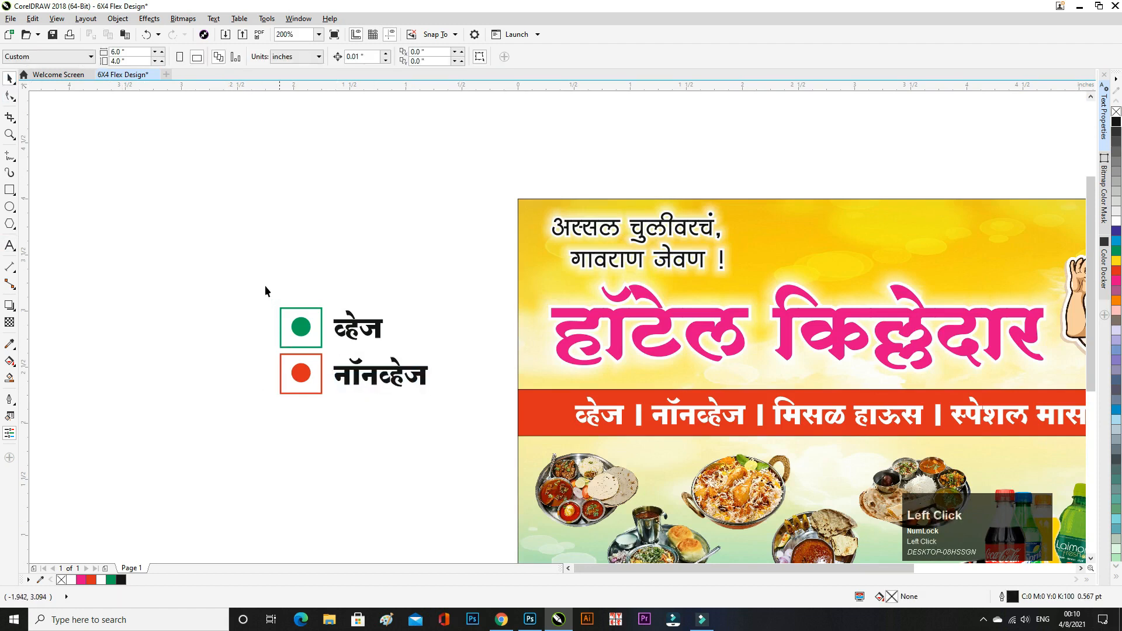
- Move both symbols and their labels to the banner's top-right
drag(482, 460, 458, 439)
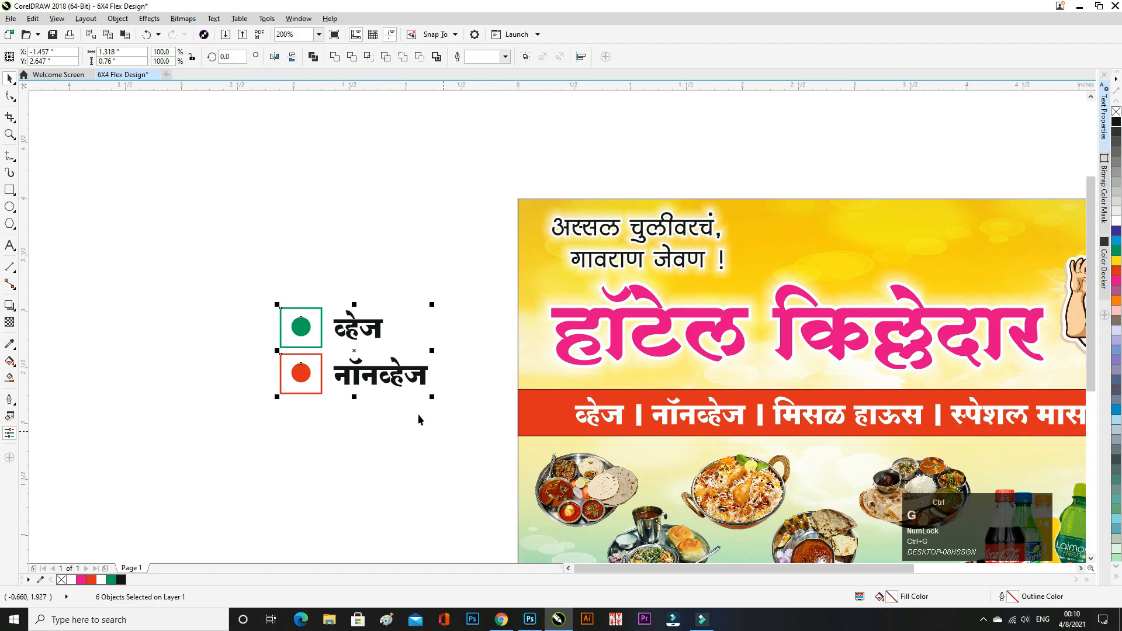
scroll(373, 397, down, 1)
drag(373, 397, 686, 344)
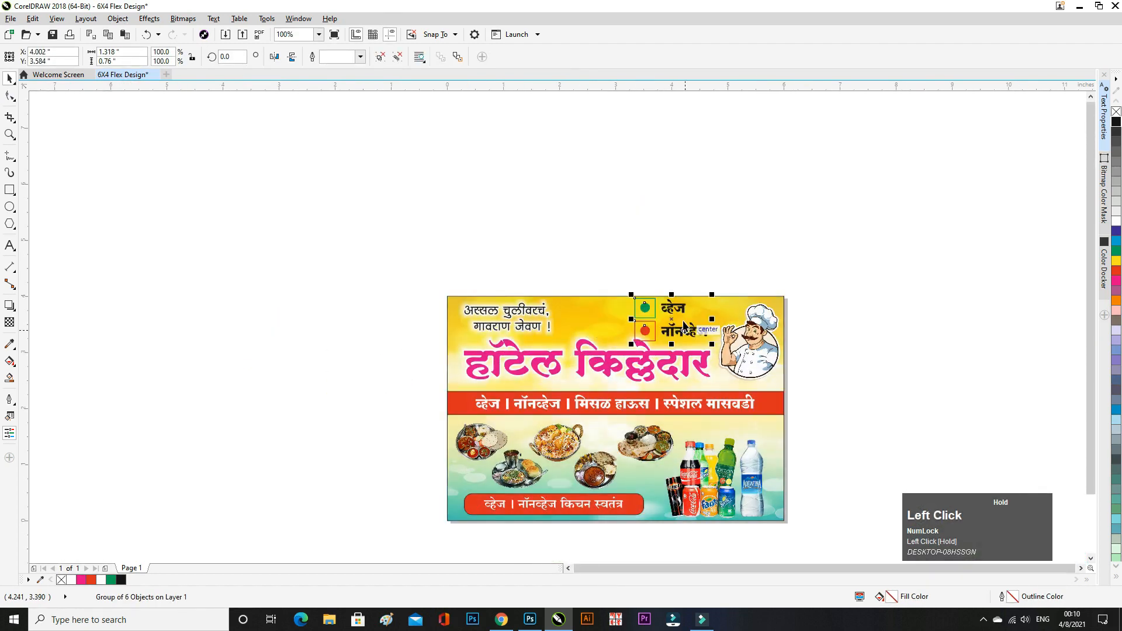
scroll(707, 307, up, 1)
- Scale the symbol group down proportionally and ungroup all its objects
shift+drag(726, 283, 711, 291)
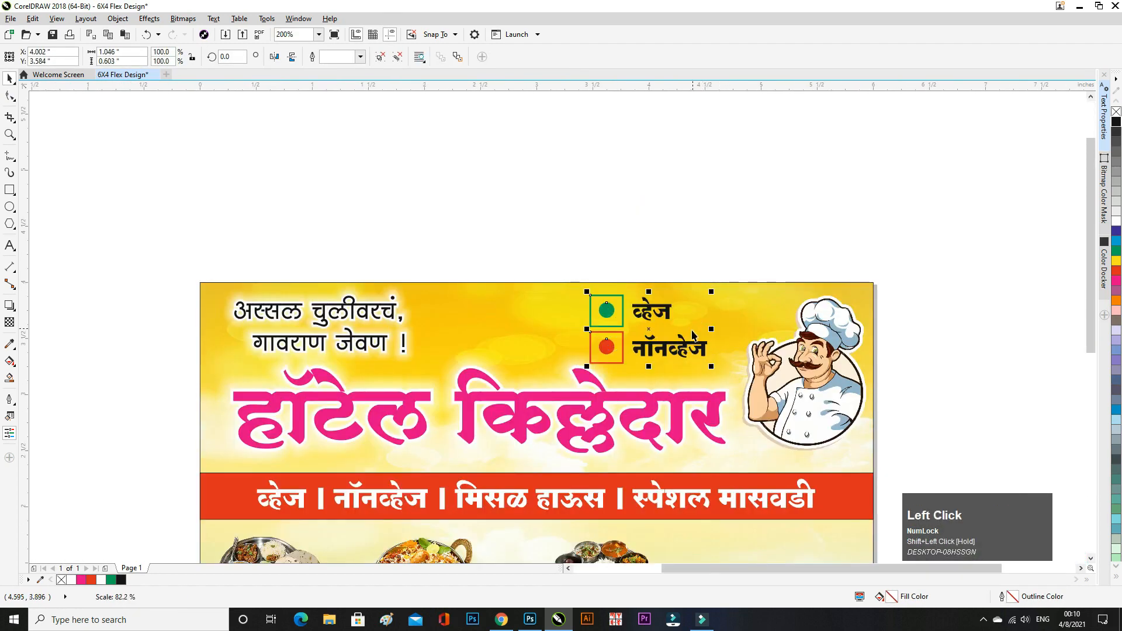
click(676, 250)
scroll(612, 318, up, 2)
click(496, 230)
scroll(496, 230, down, 2)
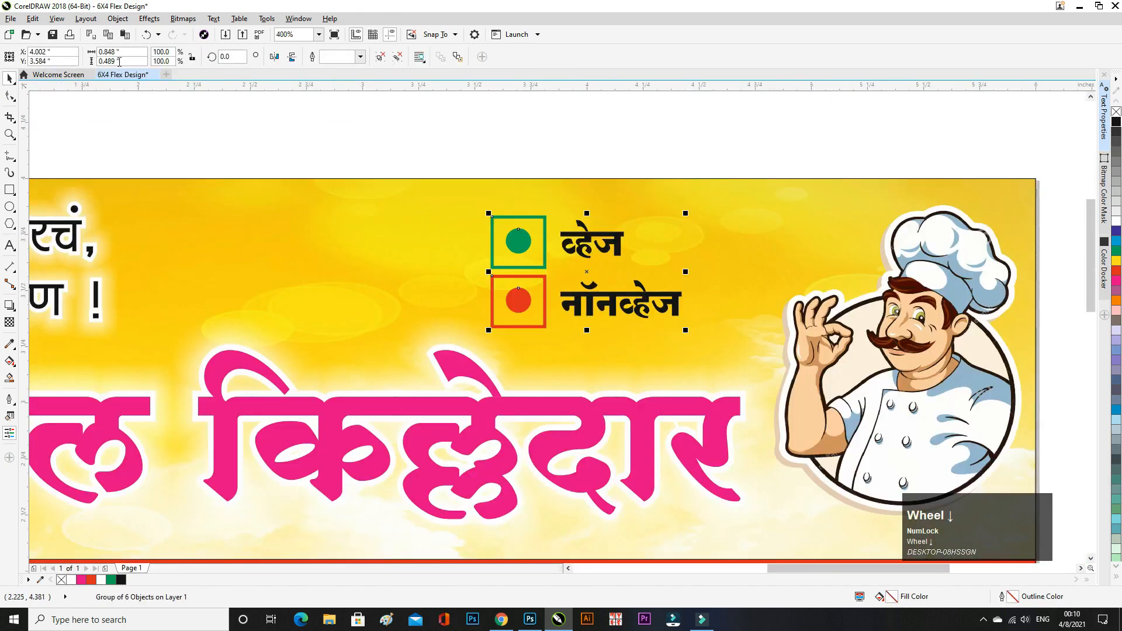
click(118, 18)
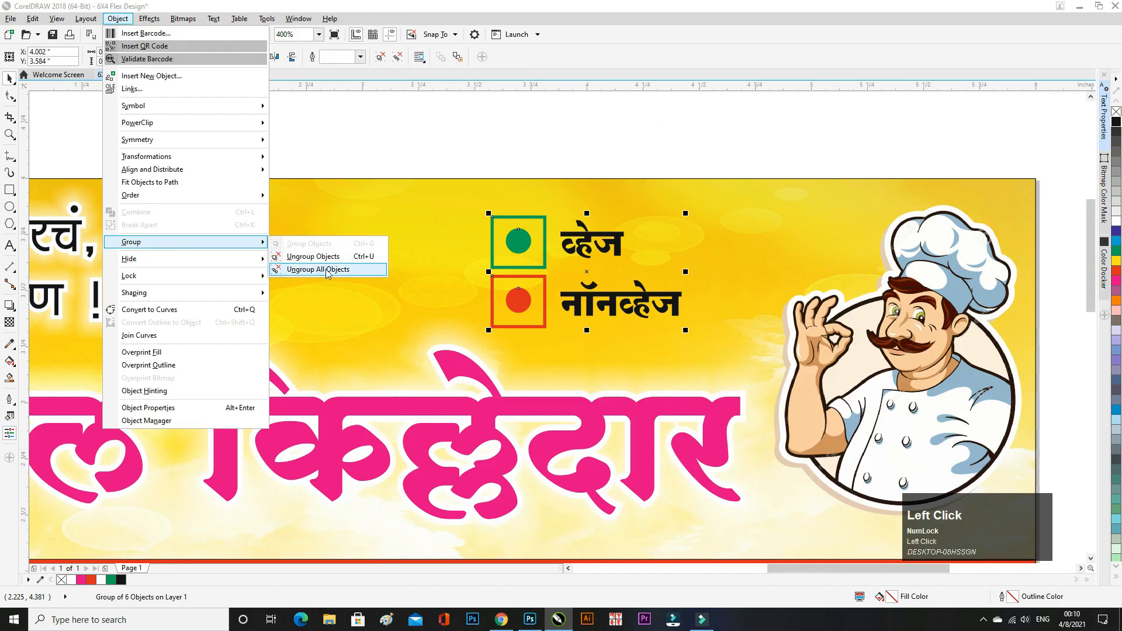
click(327, 272)
- Give the green and red symbol squares white fills, then select the veg symbol and label
click(529, 228)
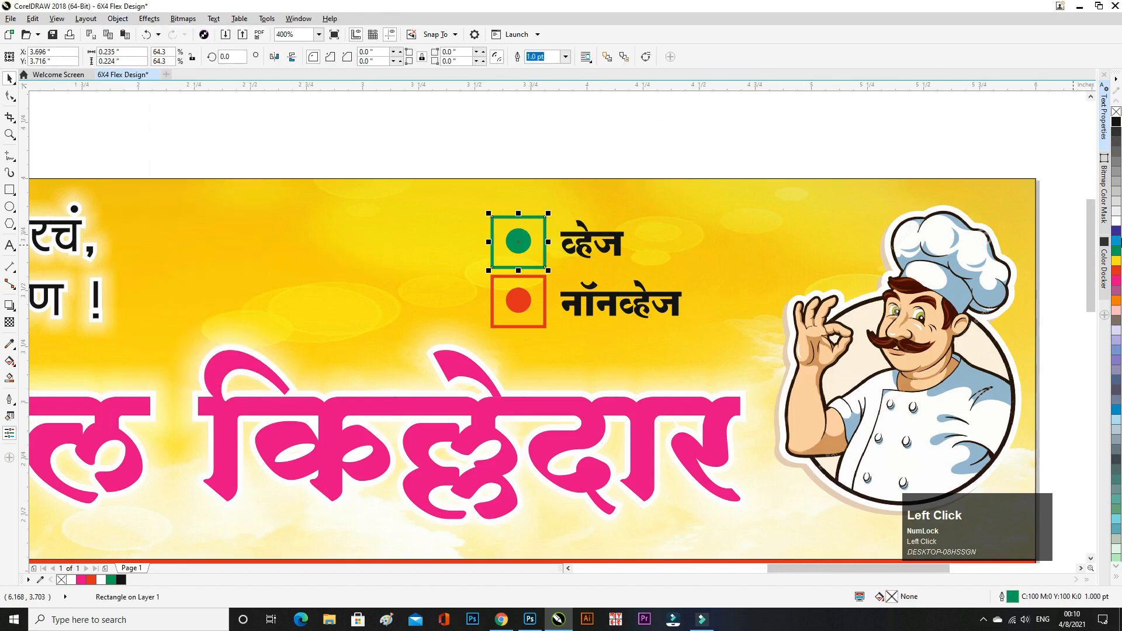
click(1117, 223)
click(594, 131)
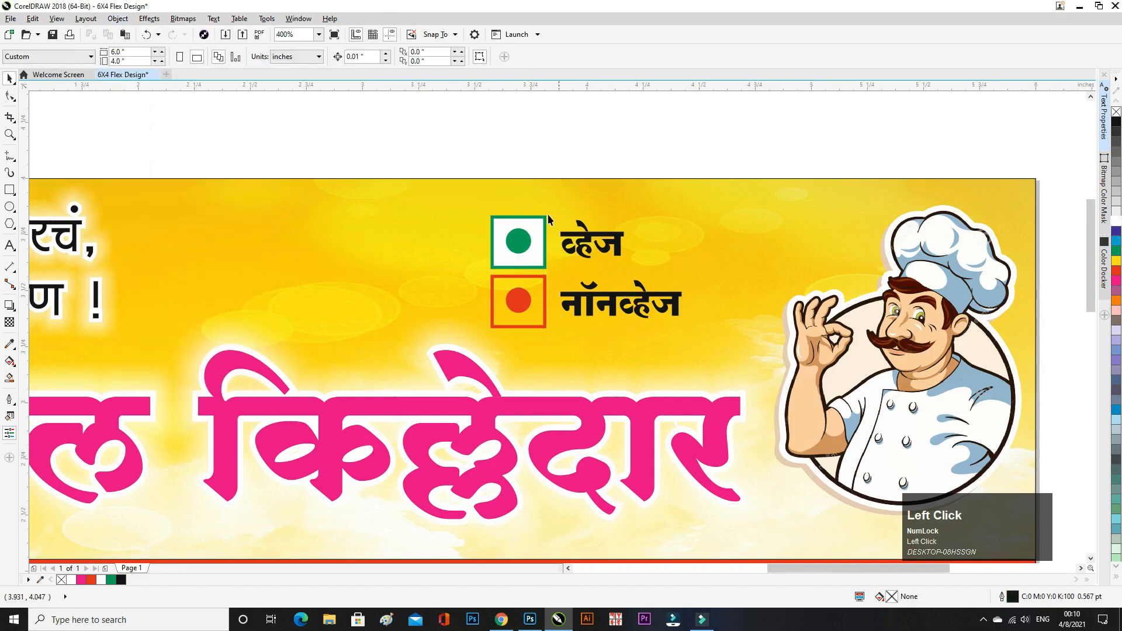
click(533, 317)
click(1116, 223)
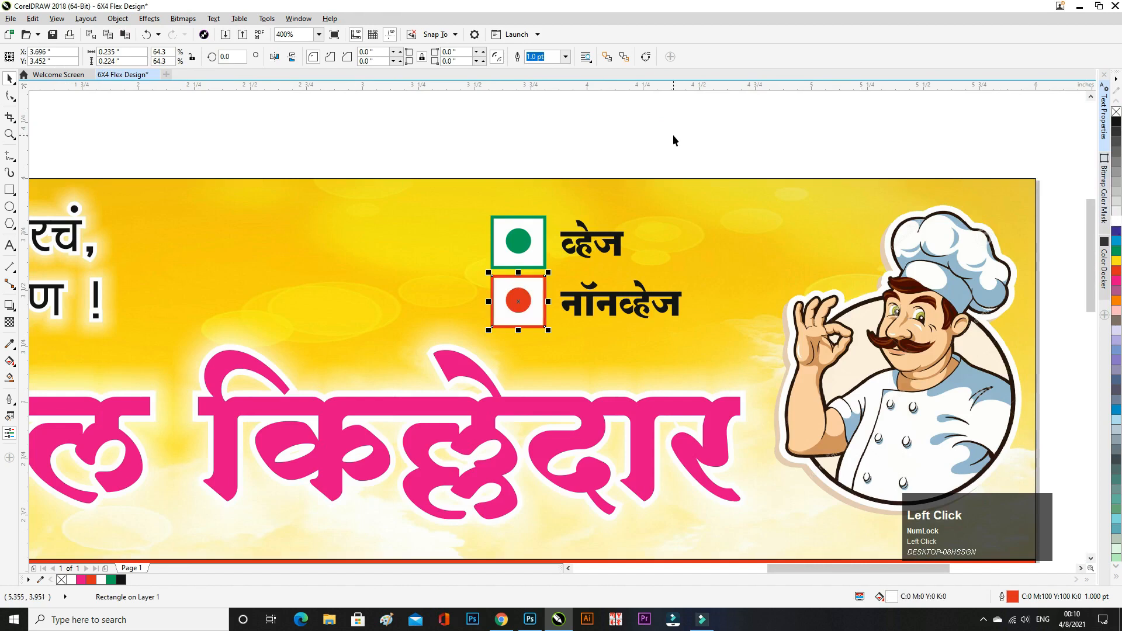
drag(703, 143, 482, 328)
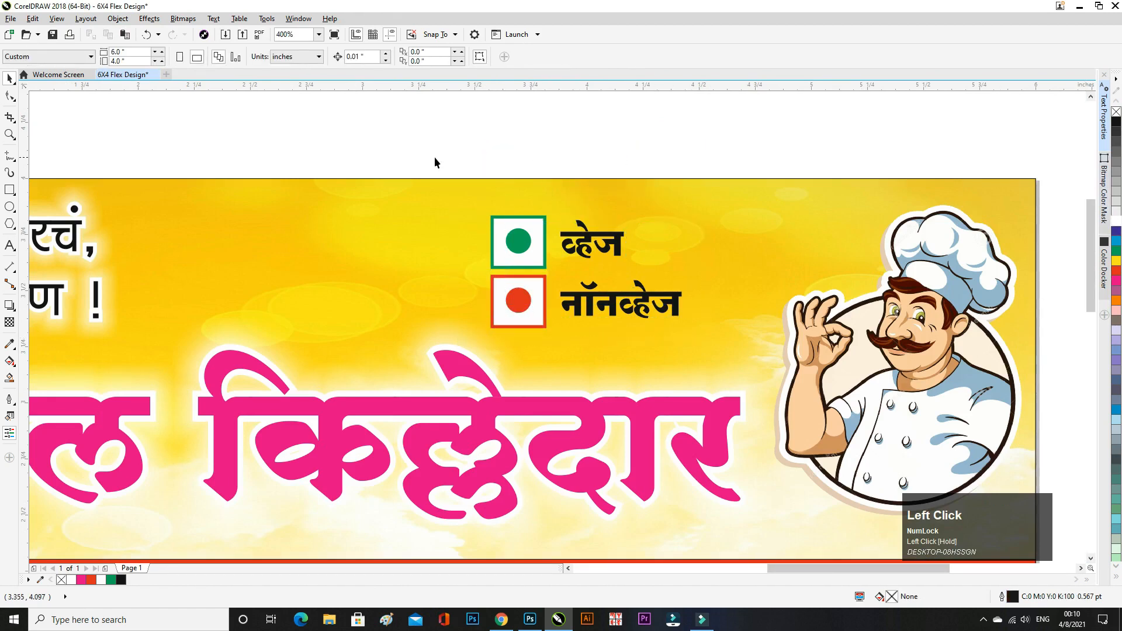
drag(720, 269, 731, 272)
- Nudge the veg symbol and label up two steps to tighten the row spacing
key(Up)
key(Up)
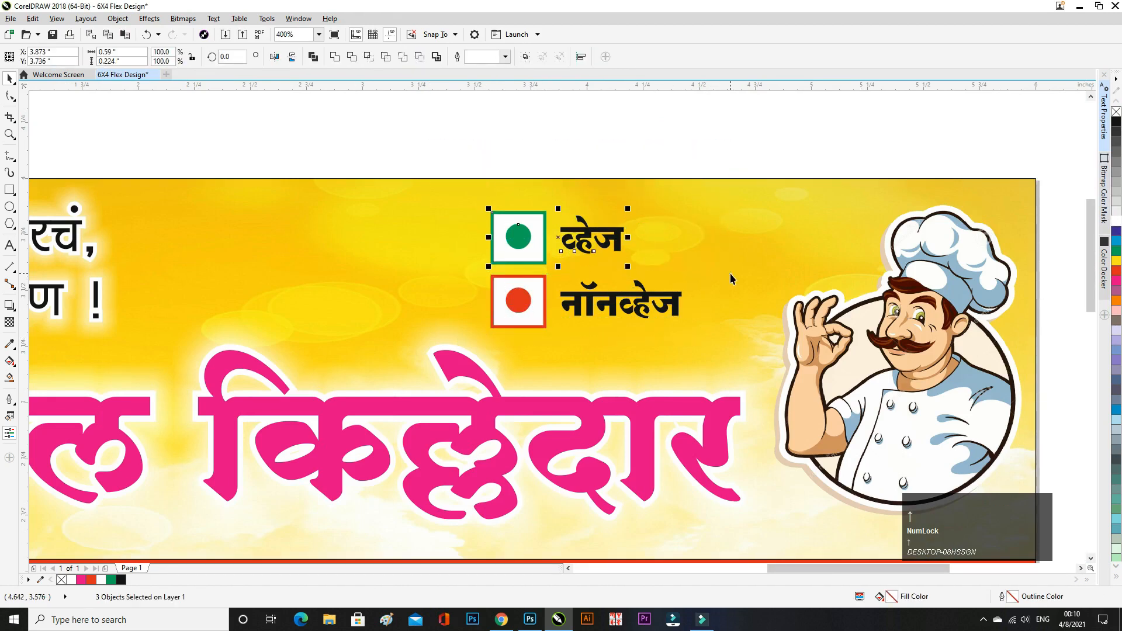
key(Up)
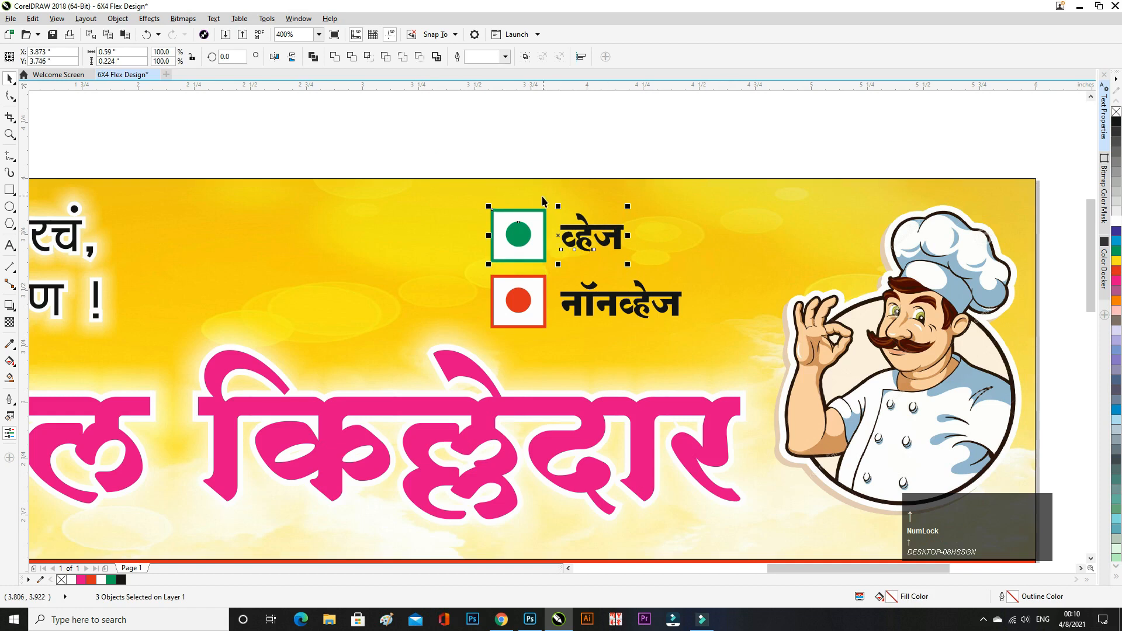
click(423, 138)
drag(424, 138, 716, 361)
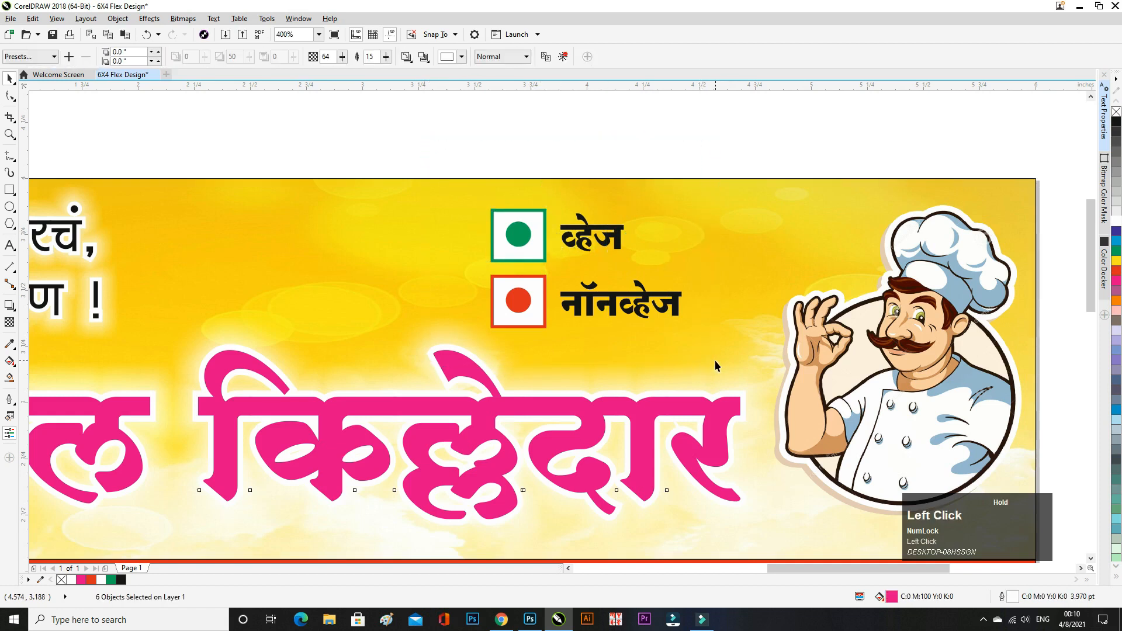
drag(442, 135, 542, 235)
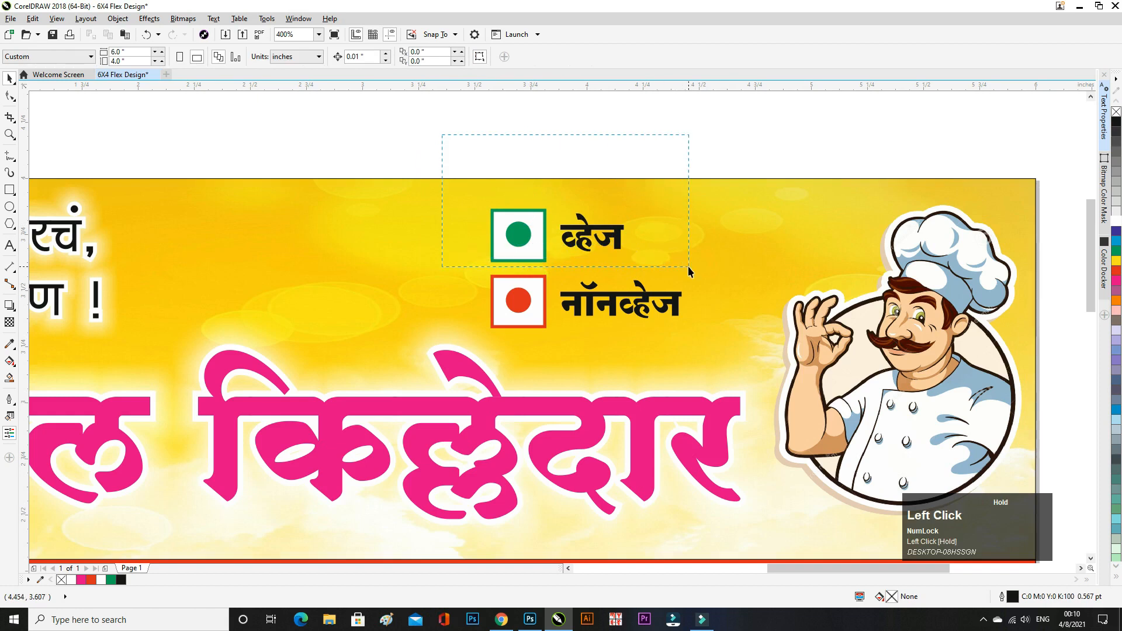
drag(688, 265, 694, 266)
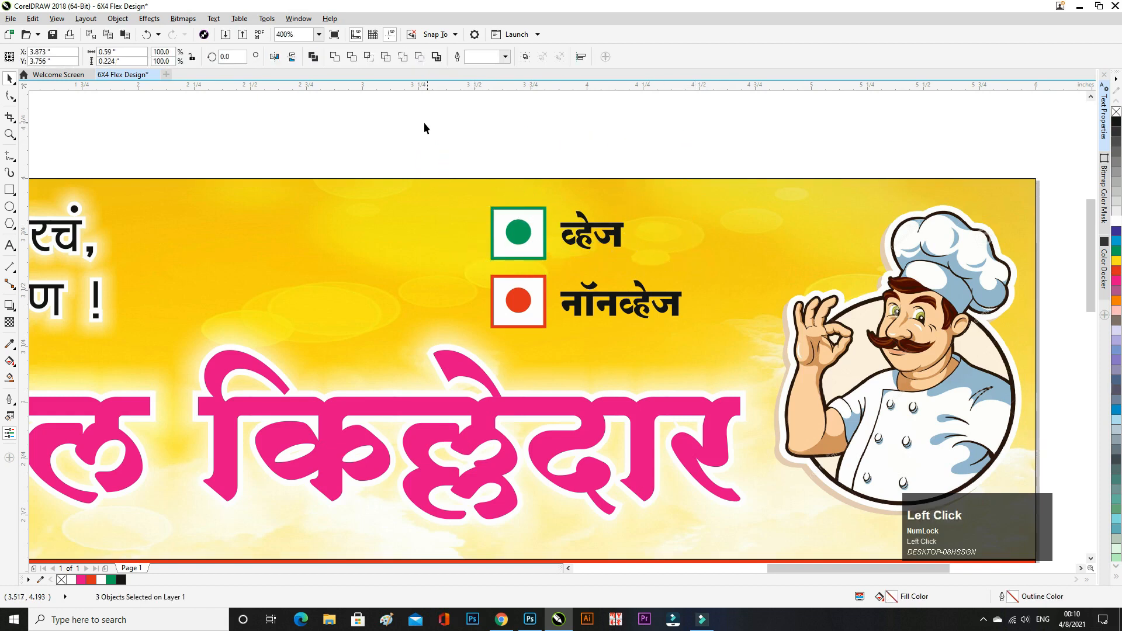
- Group all six symbol objects and nudge the group right twice and up once
drag(424, 127, 742, 348)
key(ctrl+g)
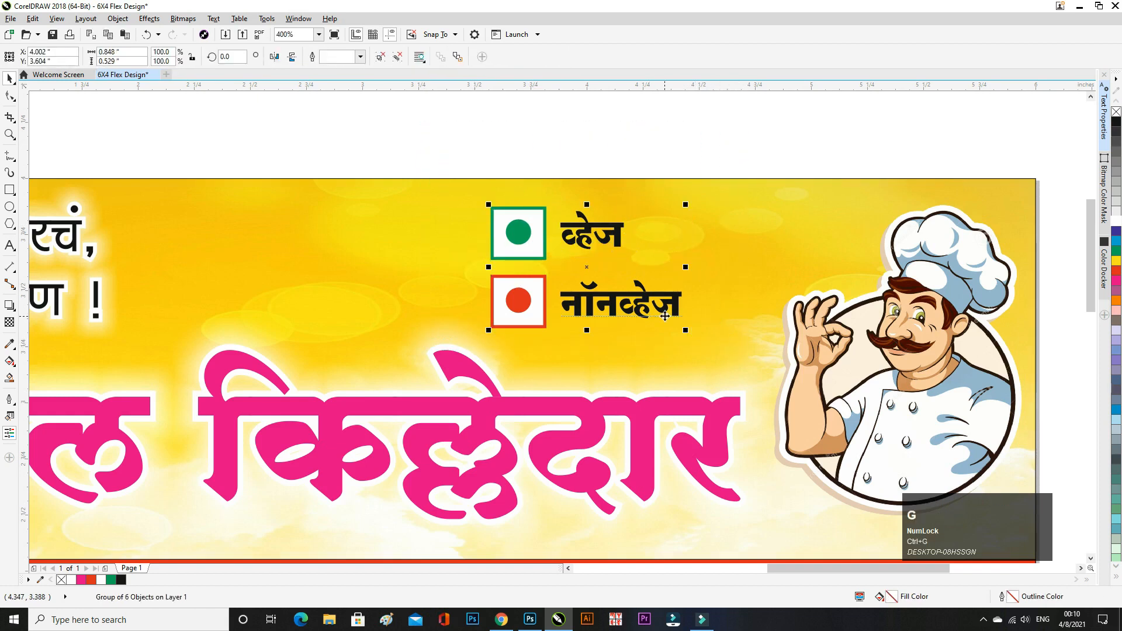
key(Right)
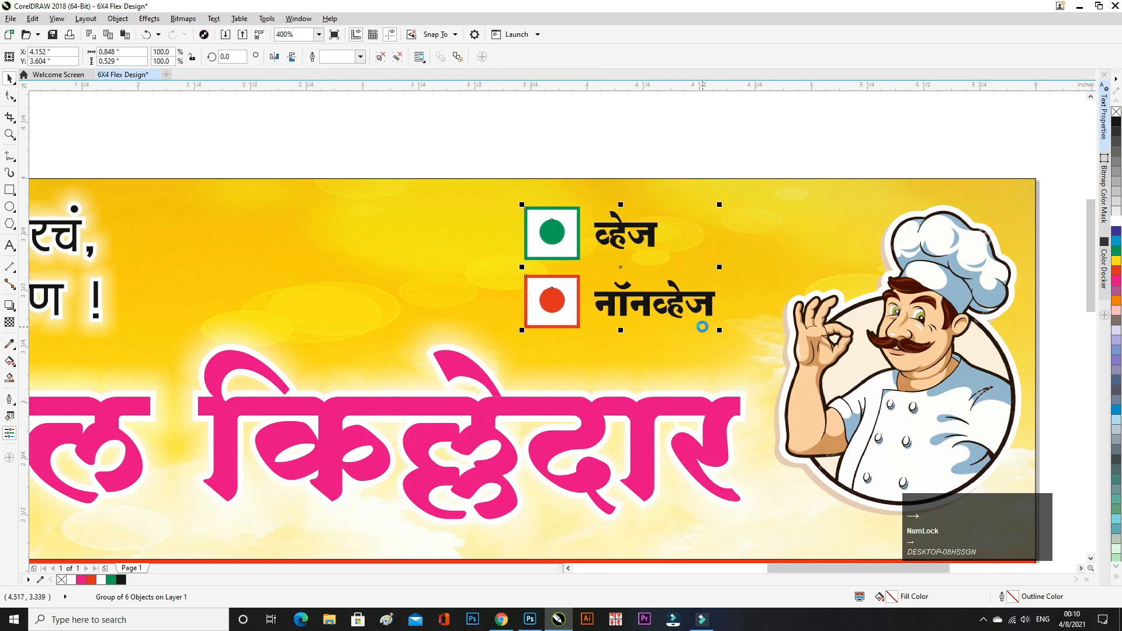
key(Right)
key(Right)
key(Right)
key(Right)
key(Up)
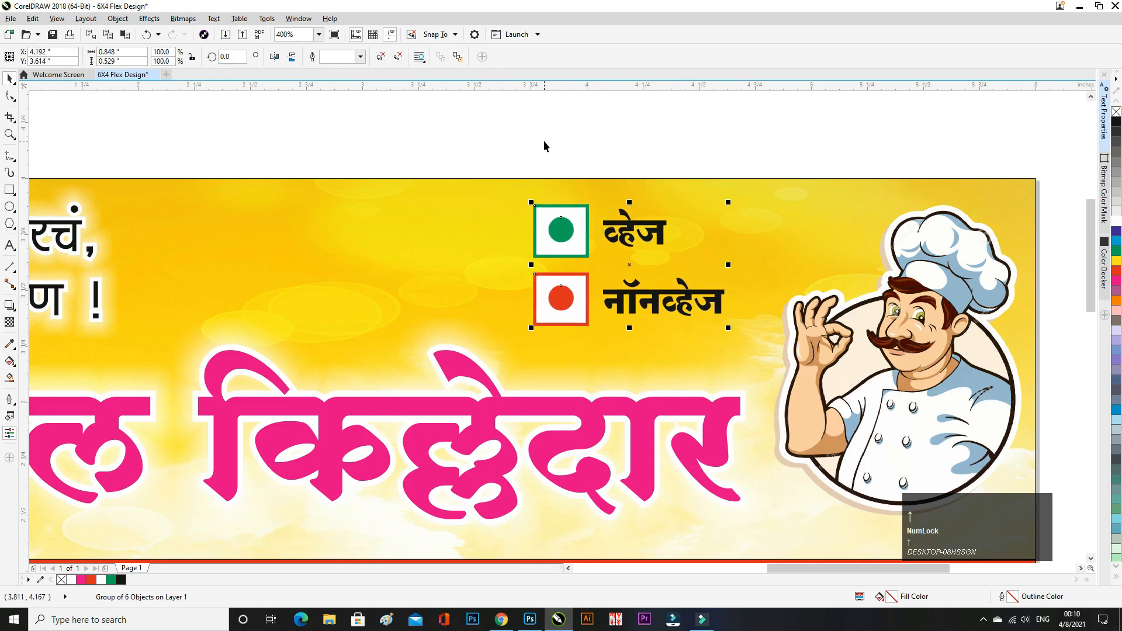
click(544, 141)
- Zoom out and preview the whole banner full screen with F9
scroll(552, 210, down, 2)
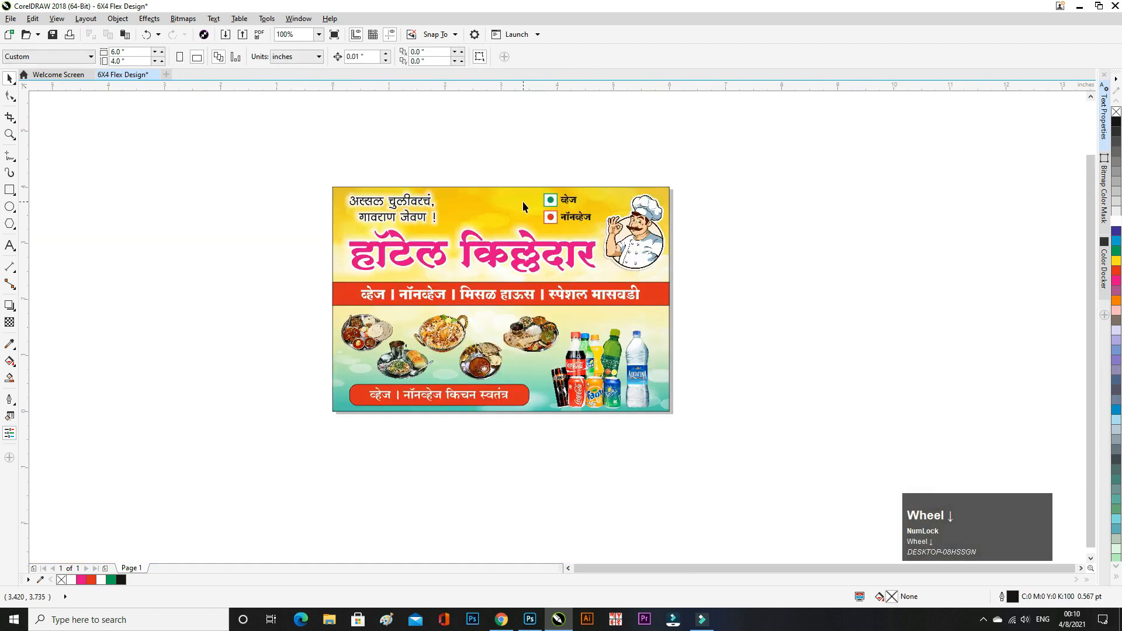
scroll(522, 201, up, 2)
scroll(447, 212, down, 1)
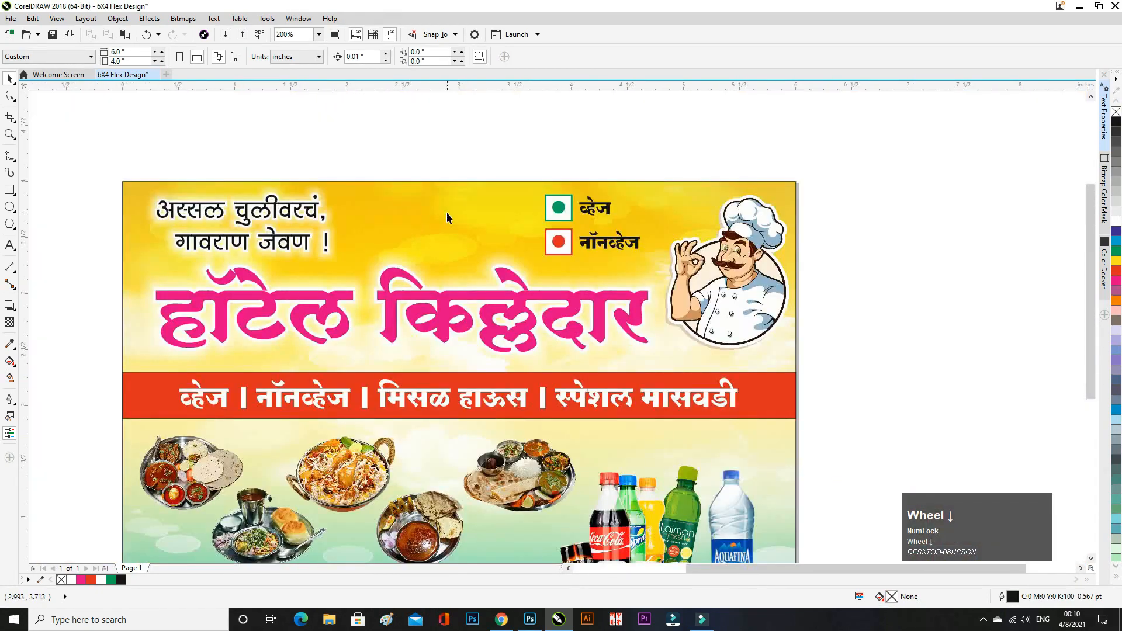
scroll(446, 212, down, 1)
key(F9)
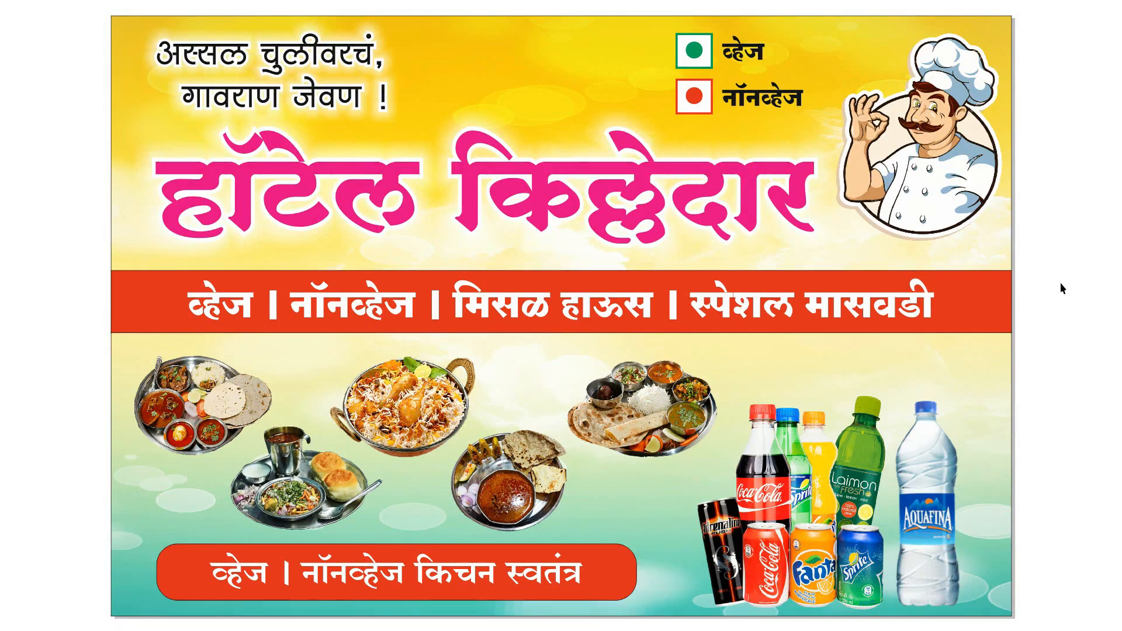
scroll(1060, 282, down, 1)
scroll(659, 130, up, 1)
- Scale the veg/non-veg symbol group down to 94.9%
drag(704, 118, 585, 236)
drag(699, 149, 691, 154)
click(634, 124)
scroll(632, 159, down, 1)
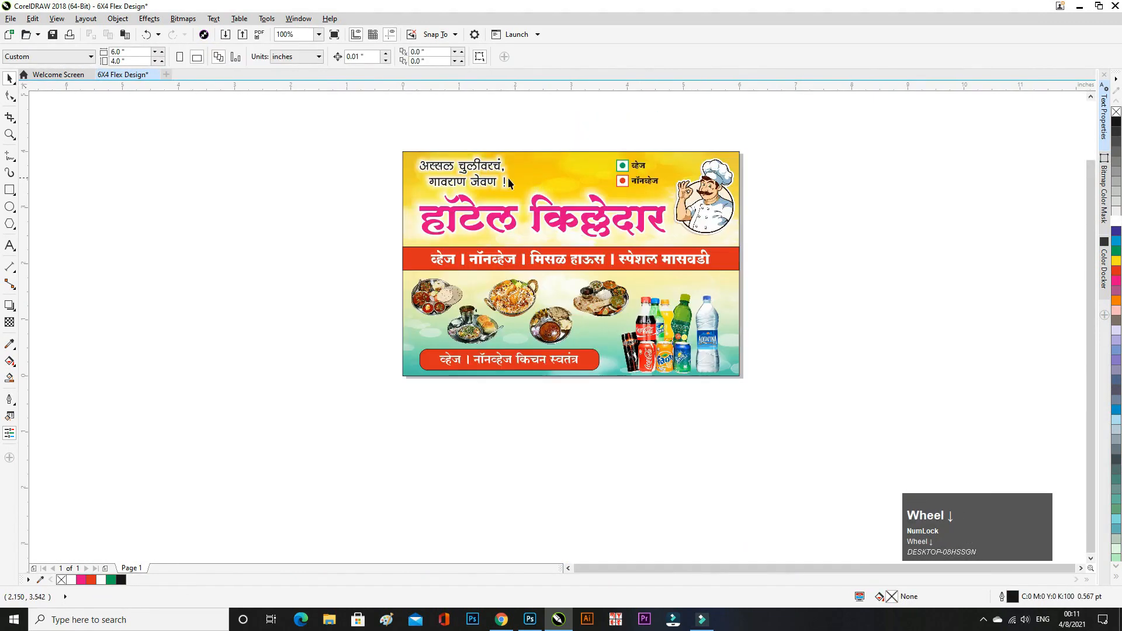
scroll(443, 183, down, 1)
scroll(453, 180, up, 3)
- Shrink the top-left tagline slightly, to 18.786 pt
click(398, 174)
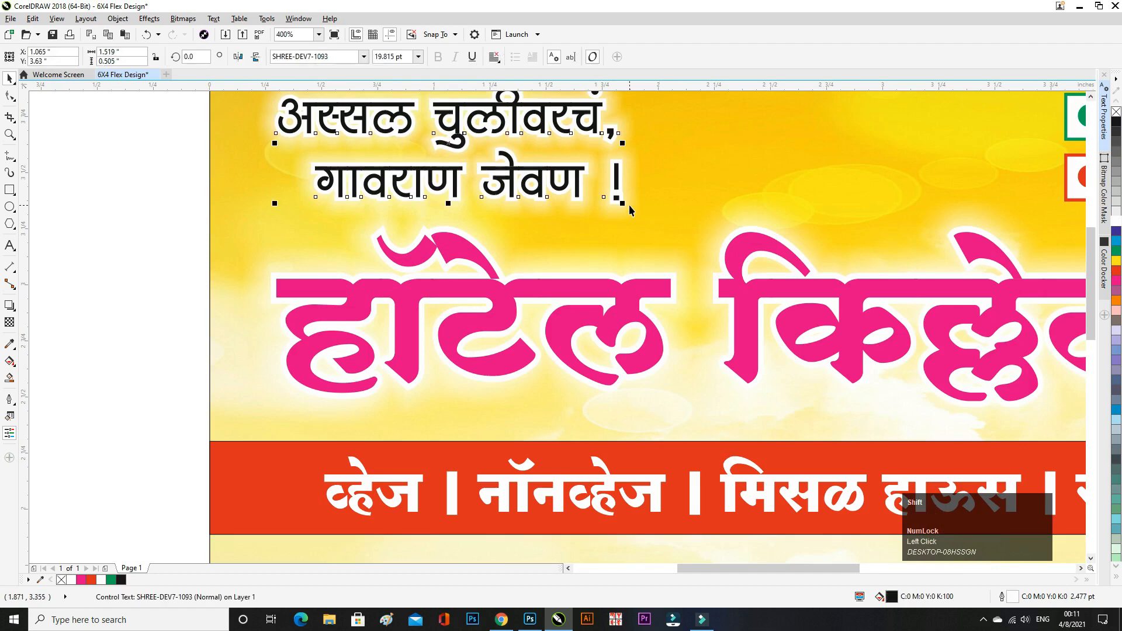
mouse_move(622, 204)
mouse_down()
mouse_move(618, 181)
mouse_move(618, 199)
mouse_up()
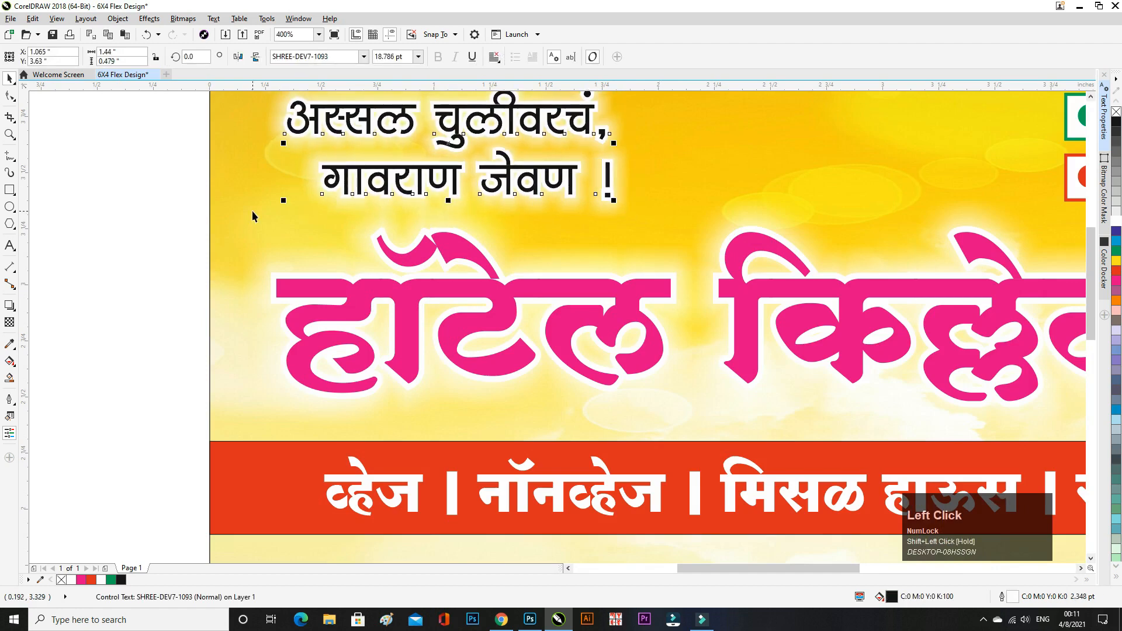
scroll(253, 216, down, 2)
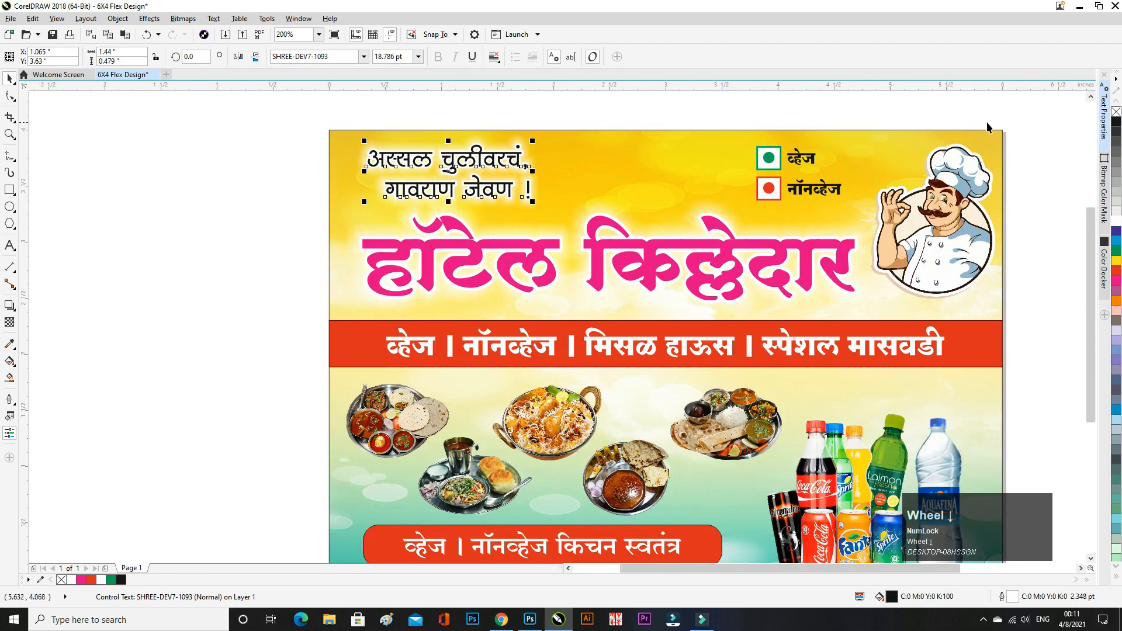
- Thin the tagline's outline to 2.0 pt in Text Properties
click(1104, 113)
click(1021, 211)
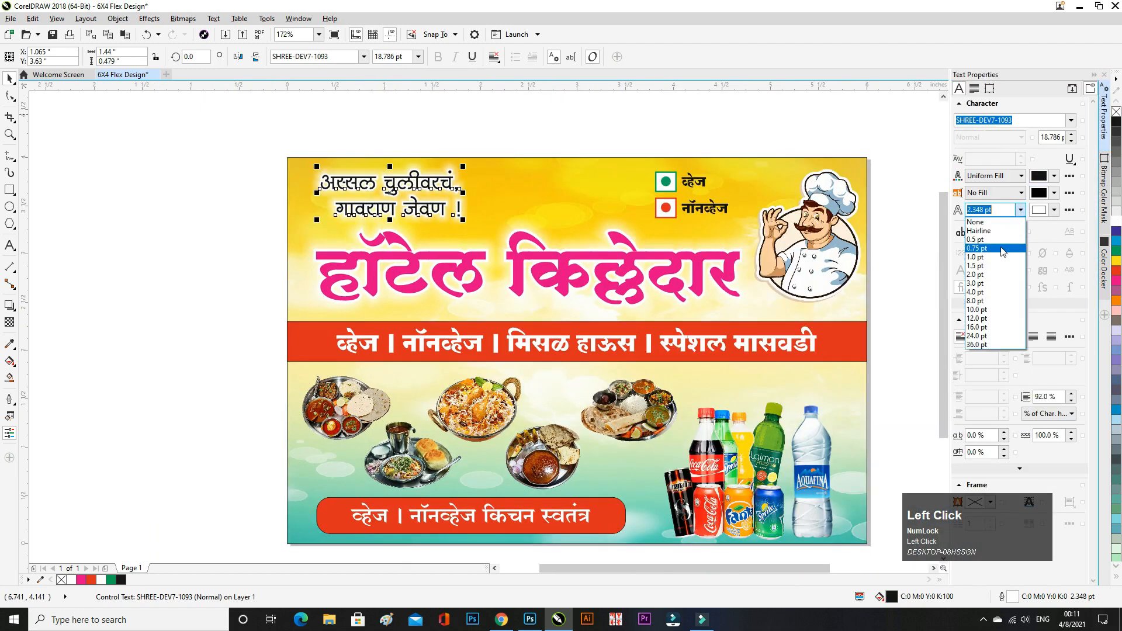
click(1001, 271)
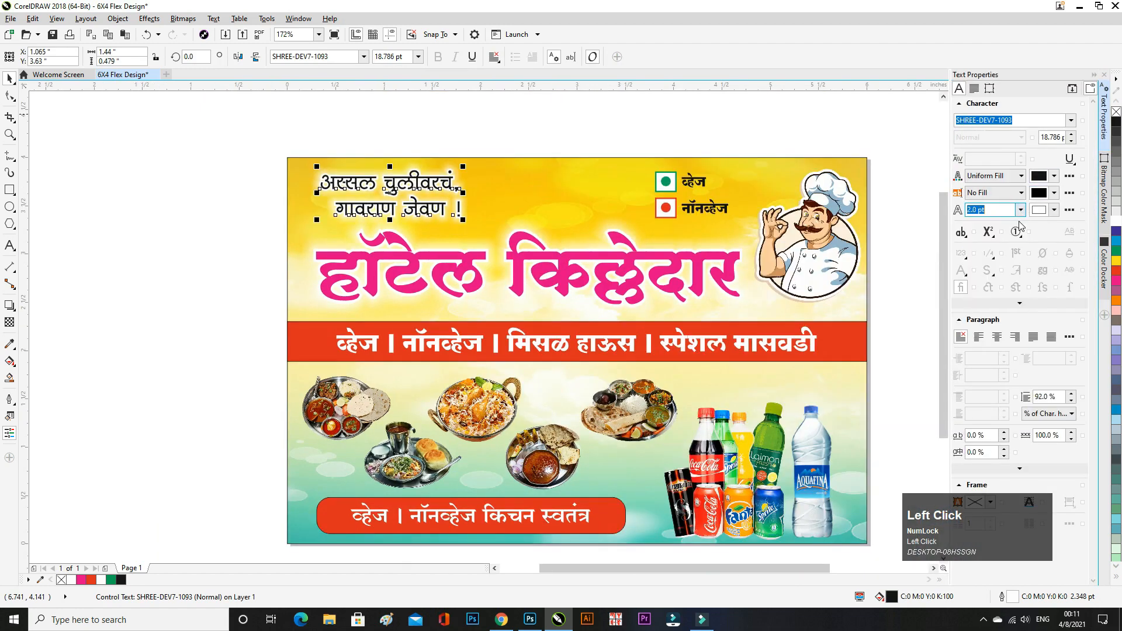
click(1094, 75)
click(635, 110)
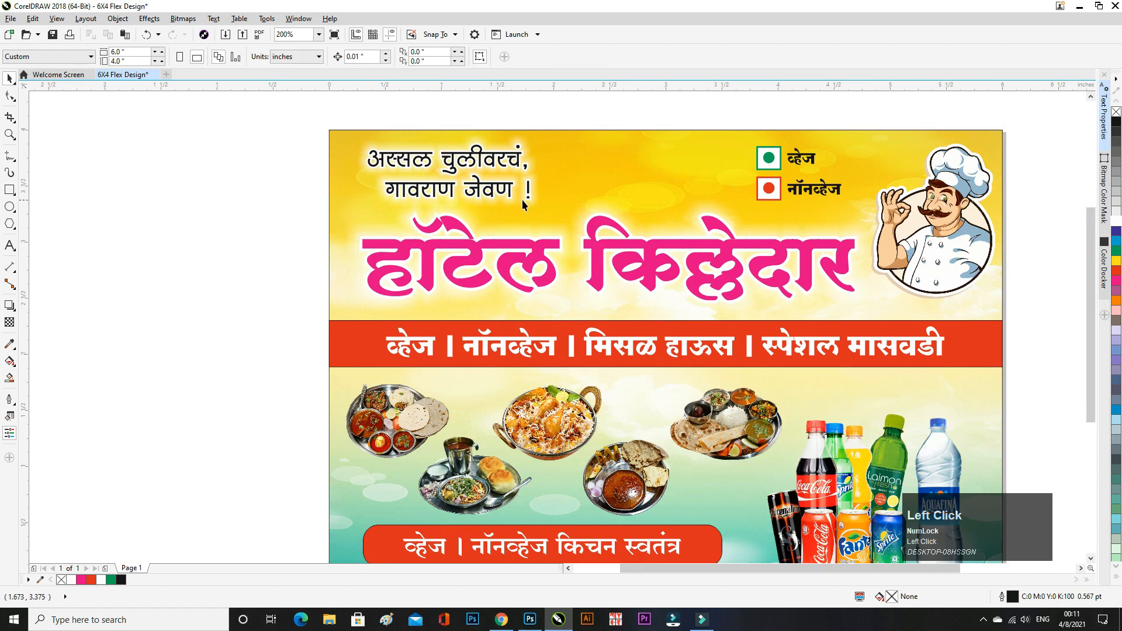
scroll(523, 202, down, 1)
scroll(752, 310, up, 1)
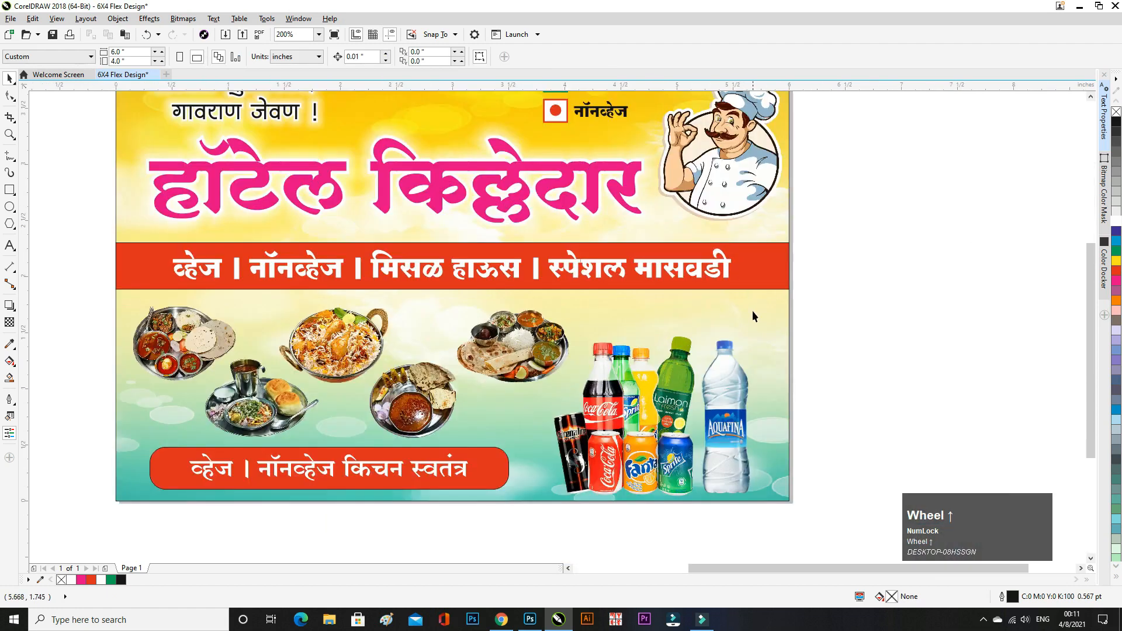
scroll(498, 310, down, 1)
click(10, 245)
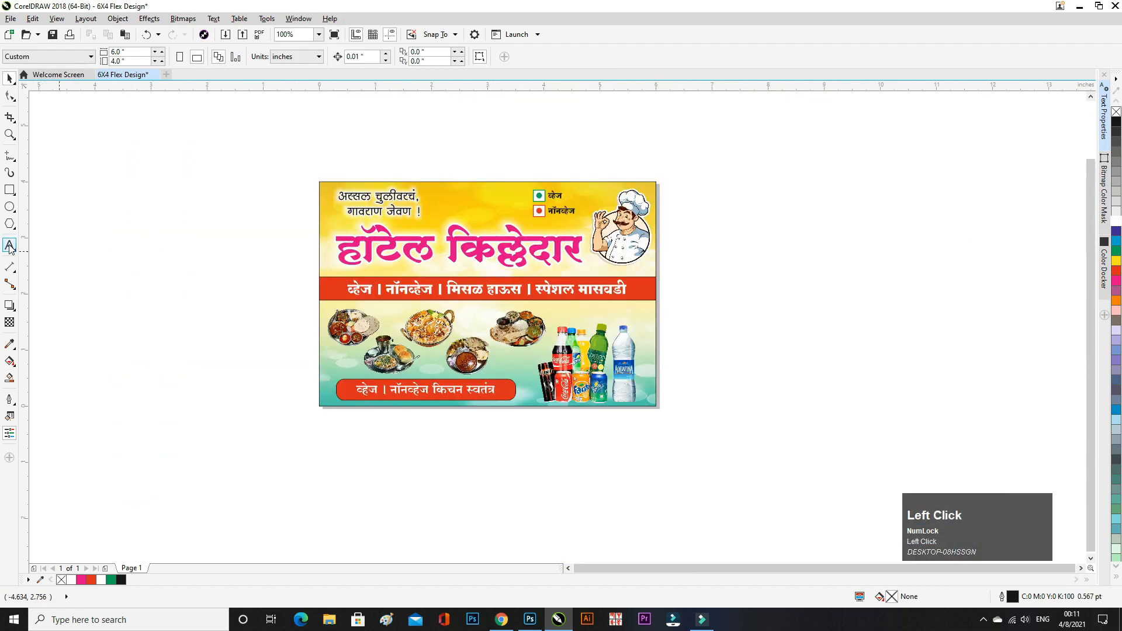
- Type an all-caps credit line right of the banner with the designer's name and phone number
click(719, 303)
scroll(784, 316, up, 1)
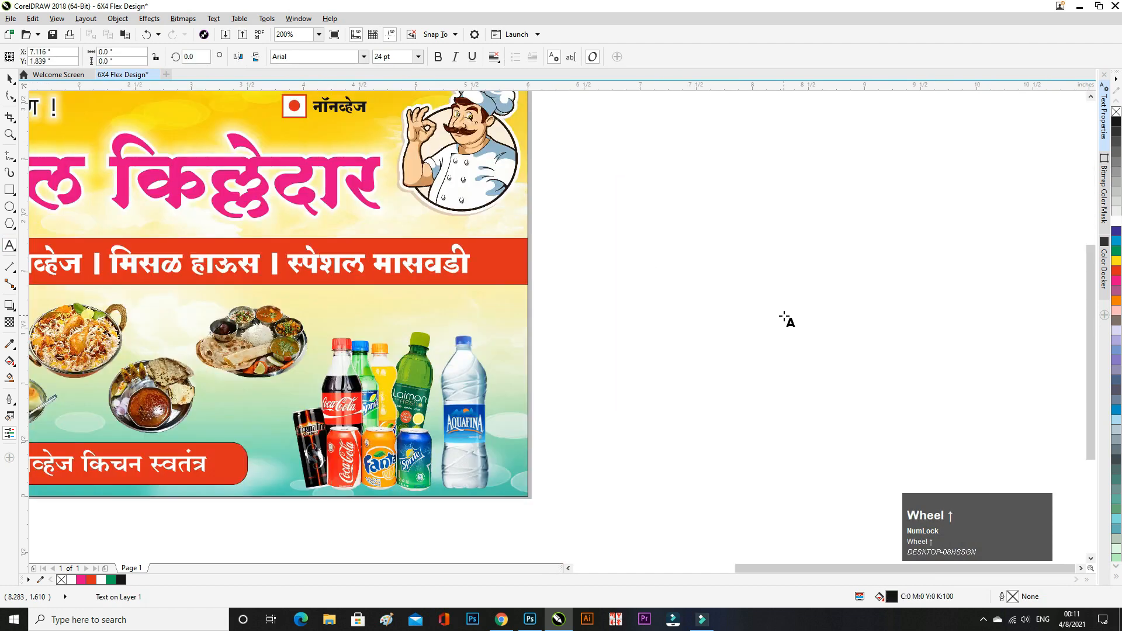
key(Caps_Lock)
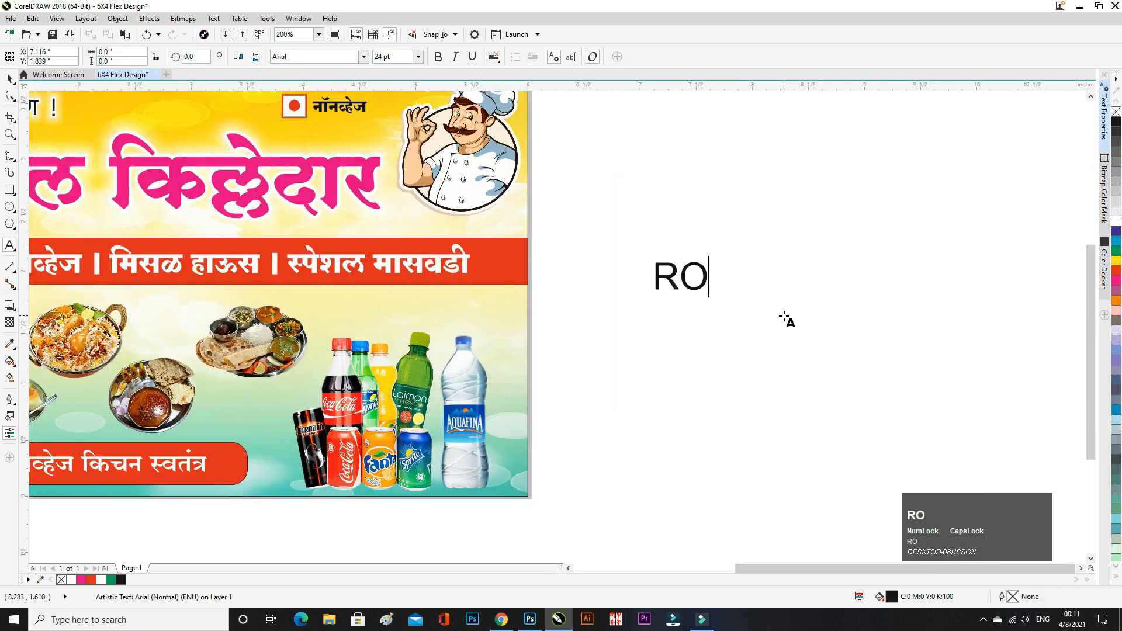
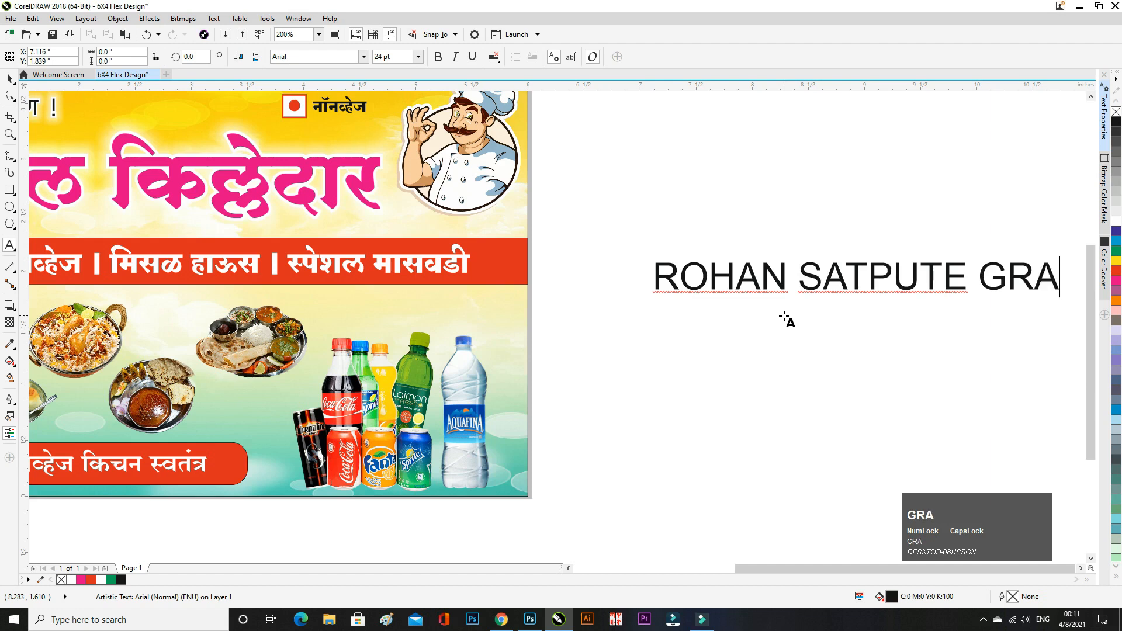
text(PHICS)
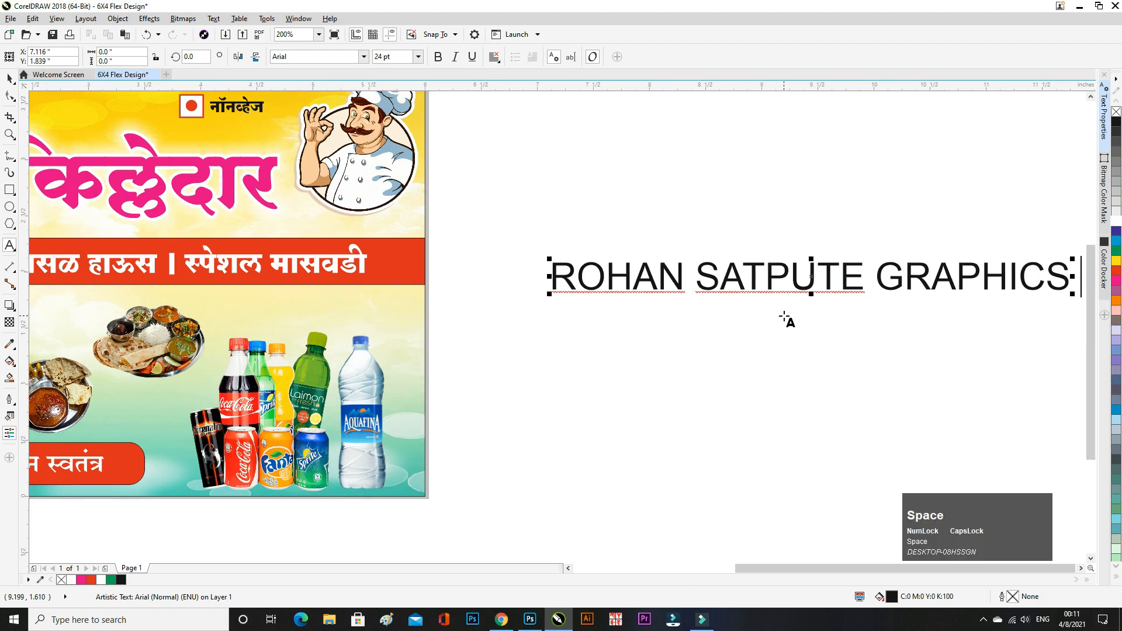
text(=)
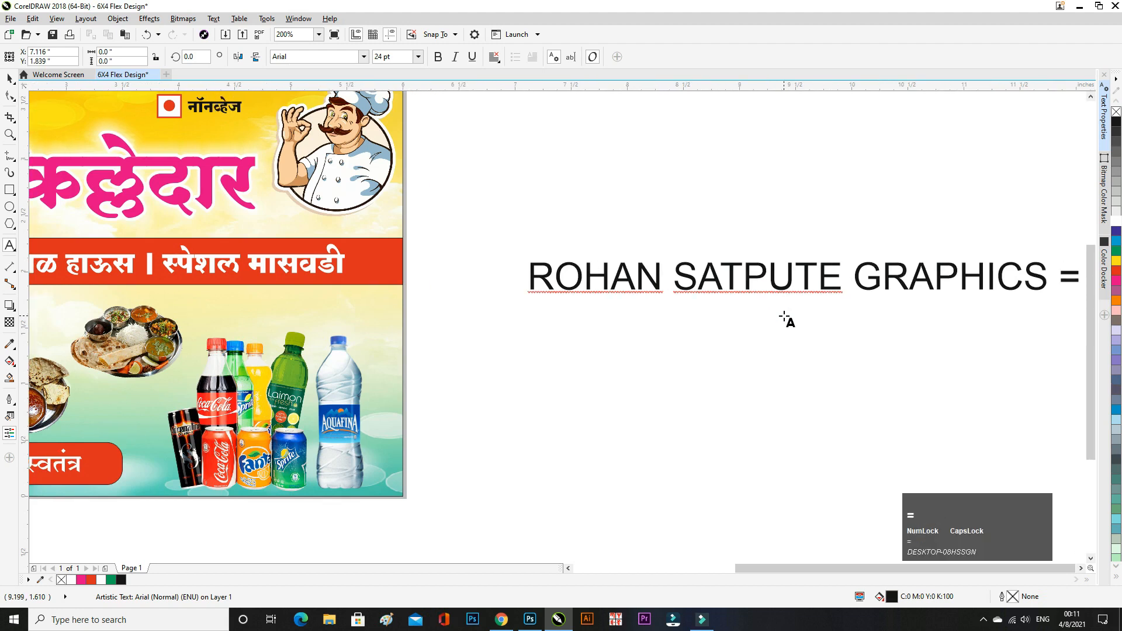
key(BackSpace)
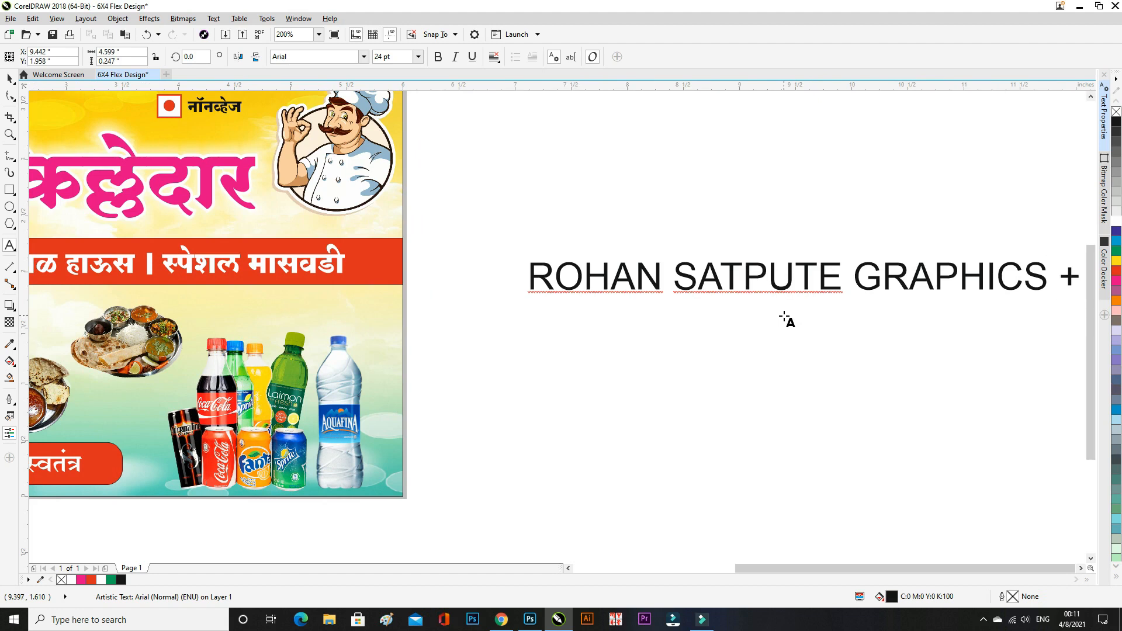
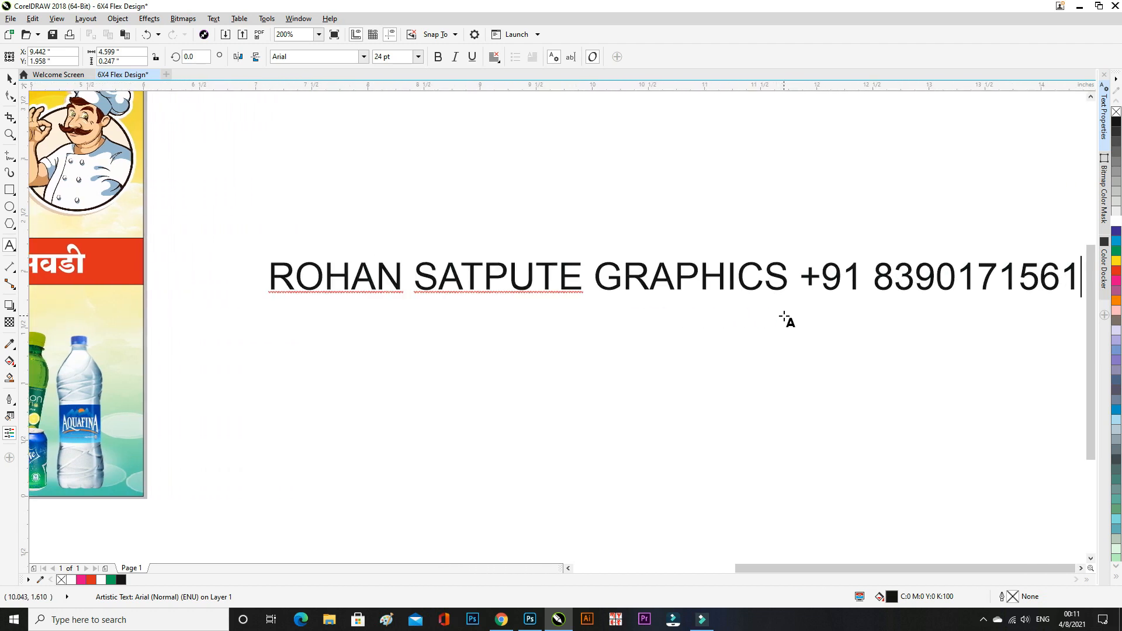
key(Escape)
- Set the credit line in Geometr415 Blk BT and shrink it proportionally to about 6.9 pt
click(330, 156)
scroll(316, 251, down, 1)
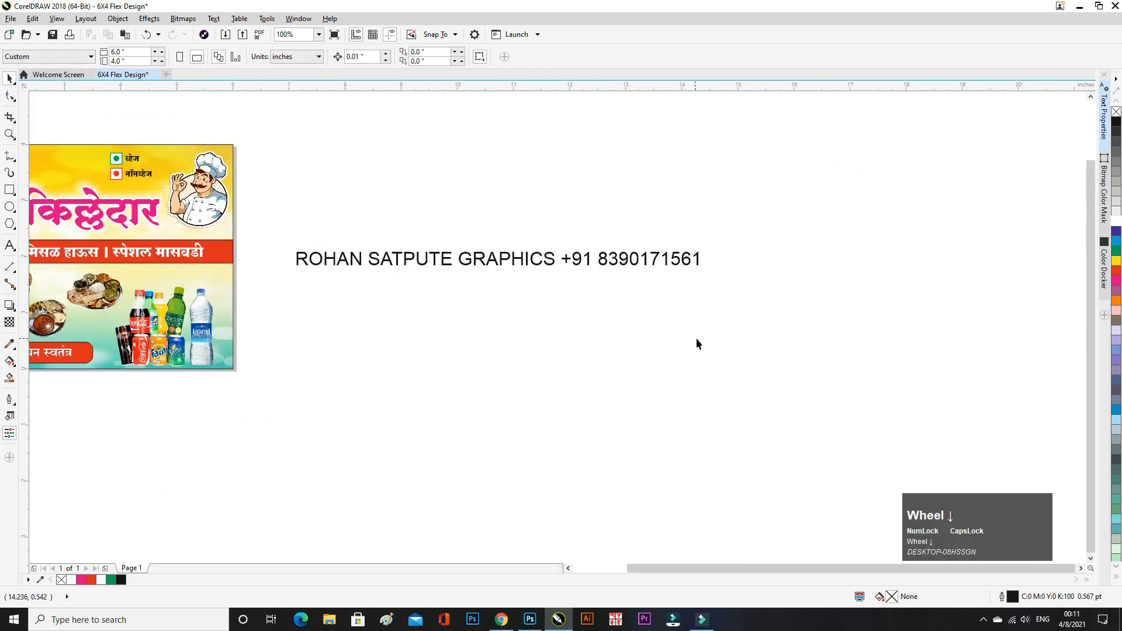
click(475, 255)
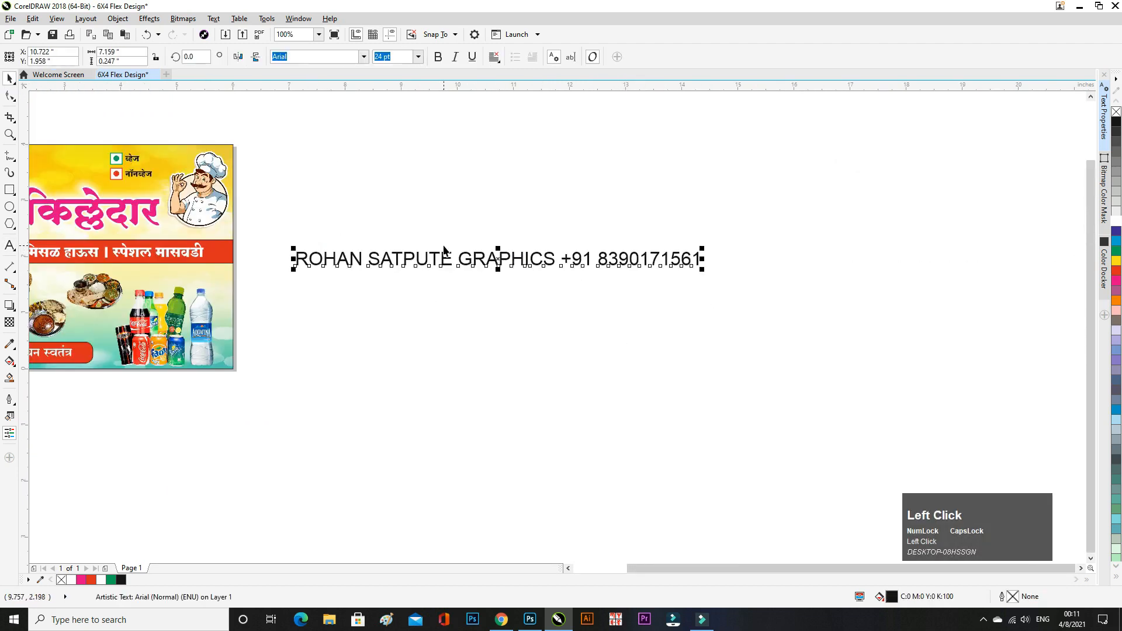
scroll(467, 257, up, 1)
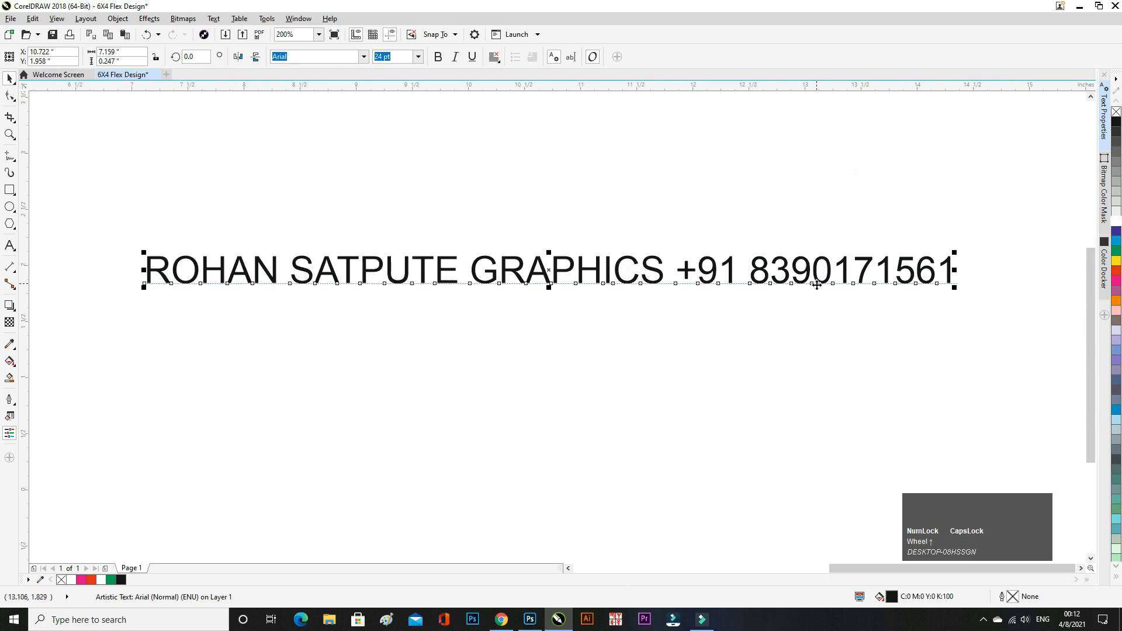
scroll(636, 316, down, 1)
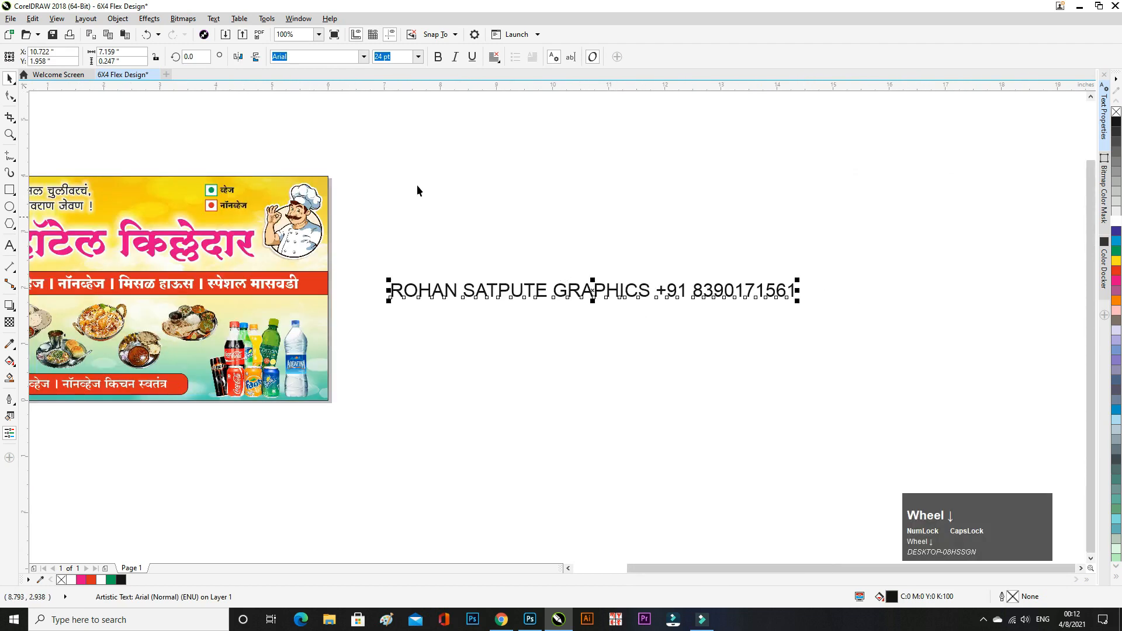
click(364, 57)
click(374, 153)
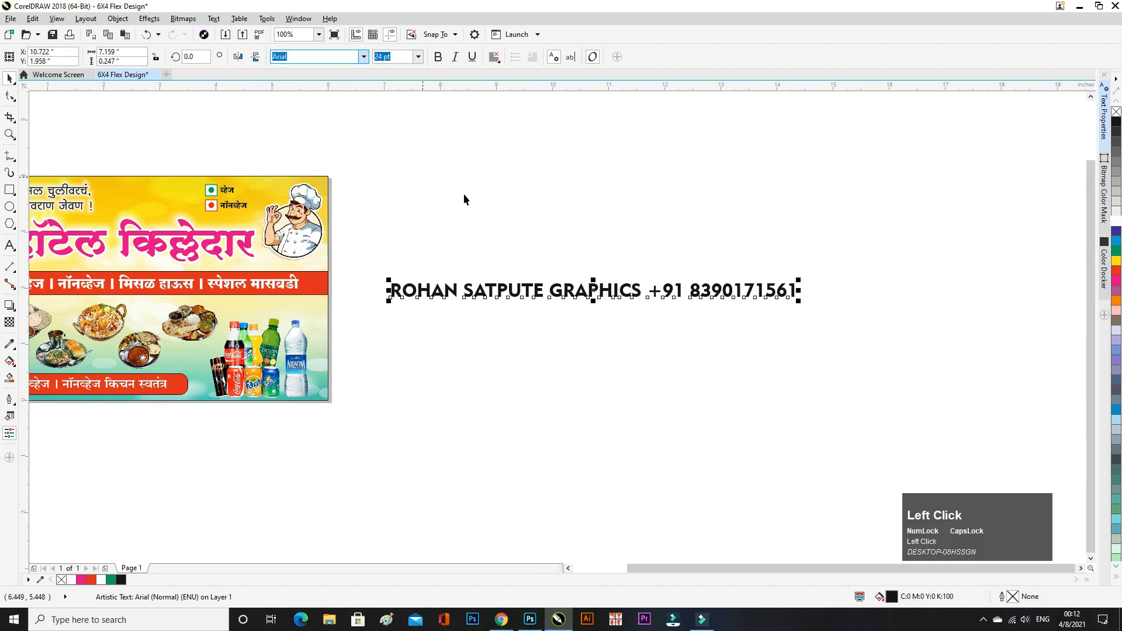
drag(798, 300, 651, 321)
scroll(638, 308, up, 2)
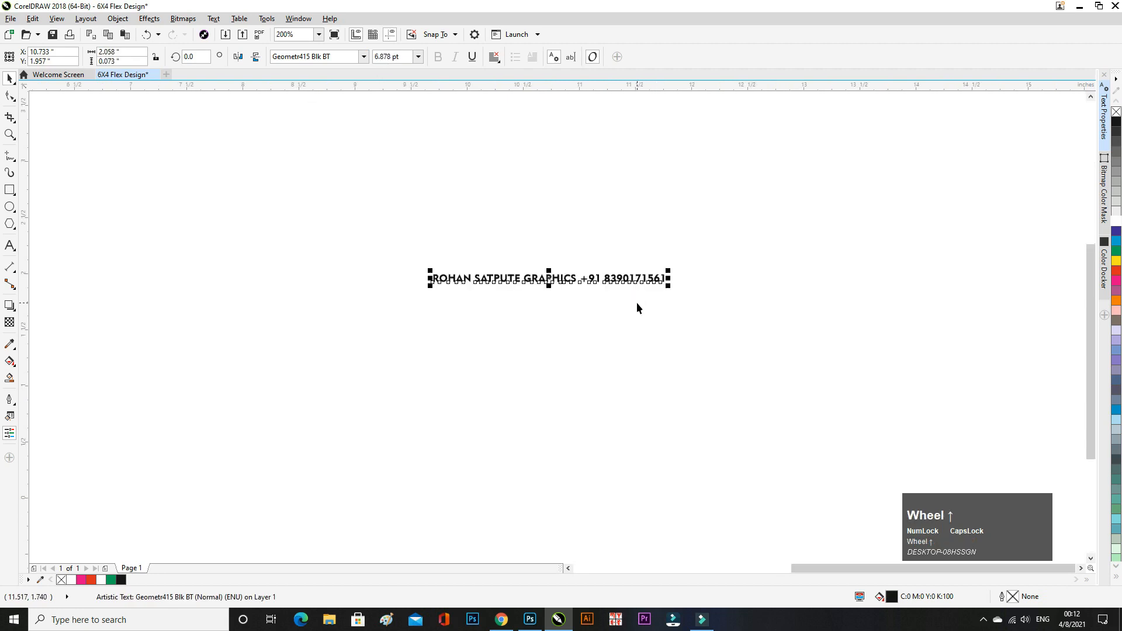
click(649, 283)
- Rotate the credit line to 90° so it stands vertical
drag(671, 283, 662, 240)
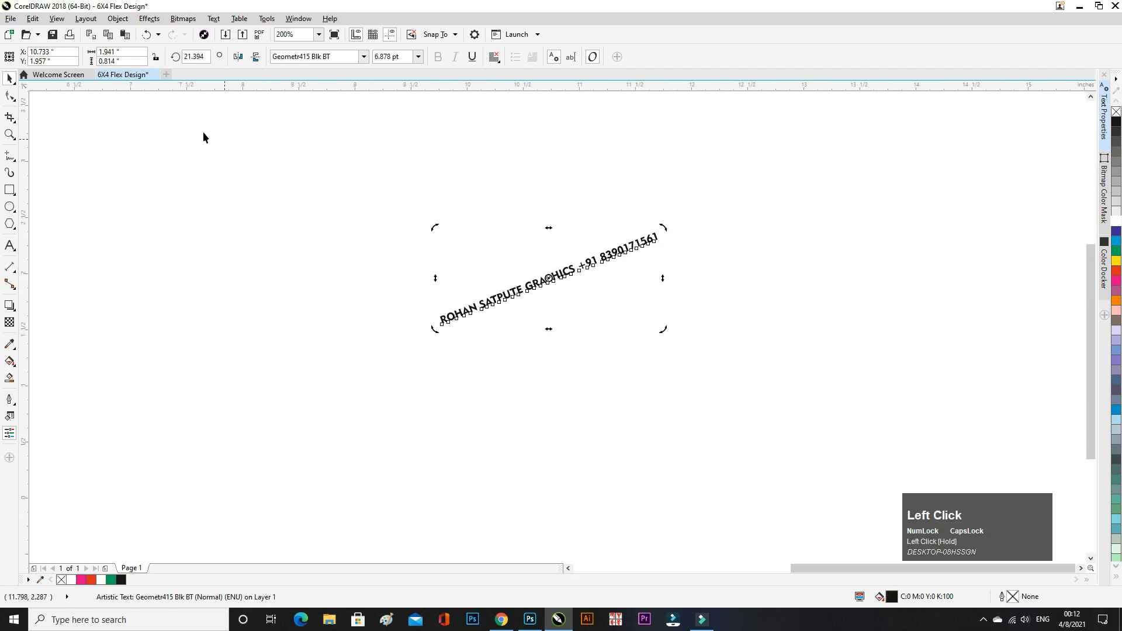
drag(206, 57, 163, 61)
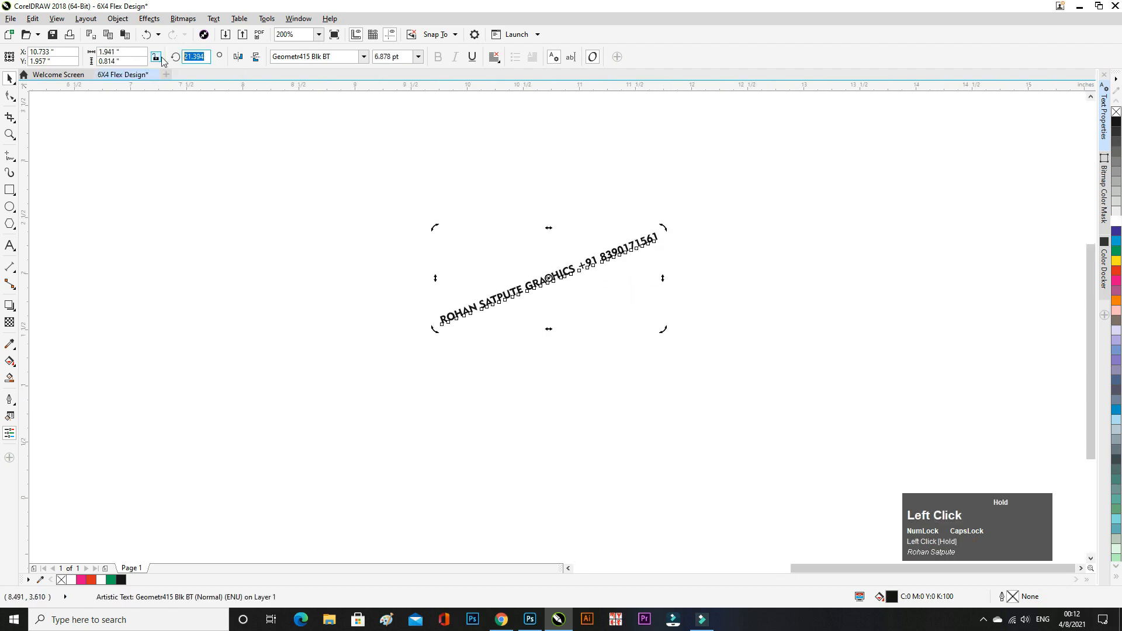
text(90)
key(Return)
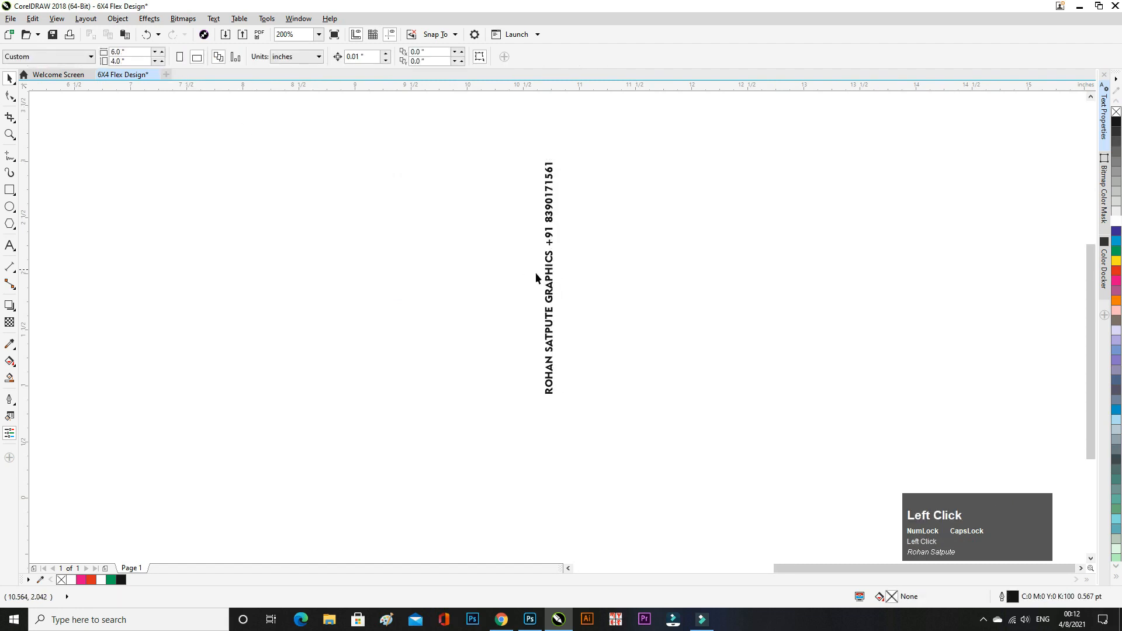
- Shrink the vertical credit text and move it onto the banner's right edge
scroll(586, 251, down, 2)
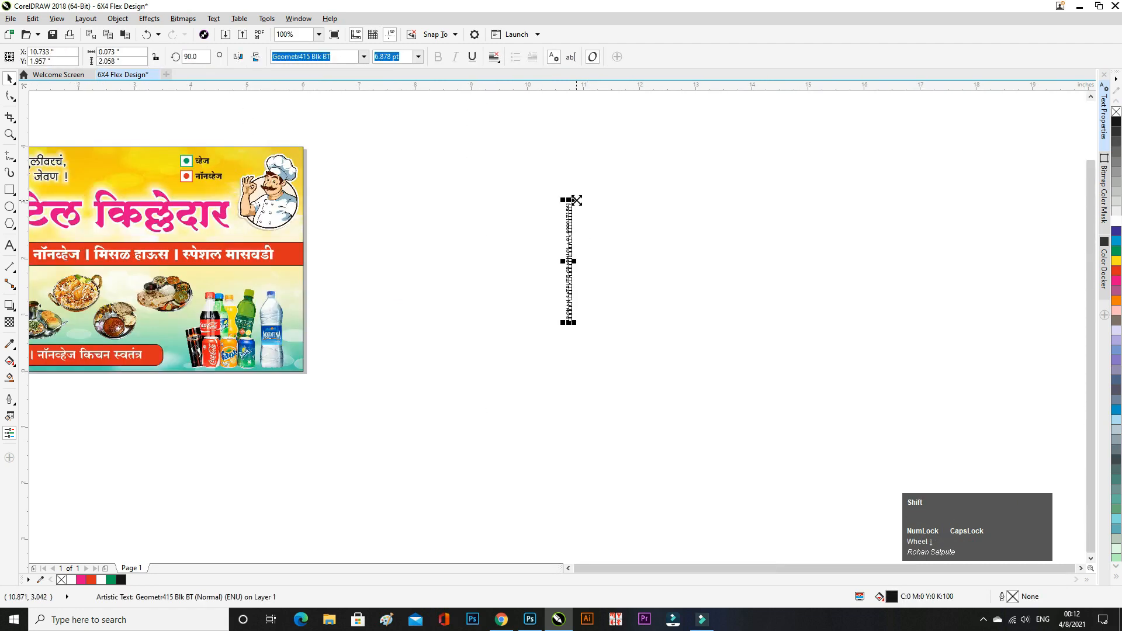
drag(574, 197, 580, 213)
drag(567, 263, 301, 319)
scroll(251, 287, up, 1)
scroll(251, 287, up, 1)
scroll(493, 208, down, 2)
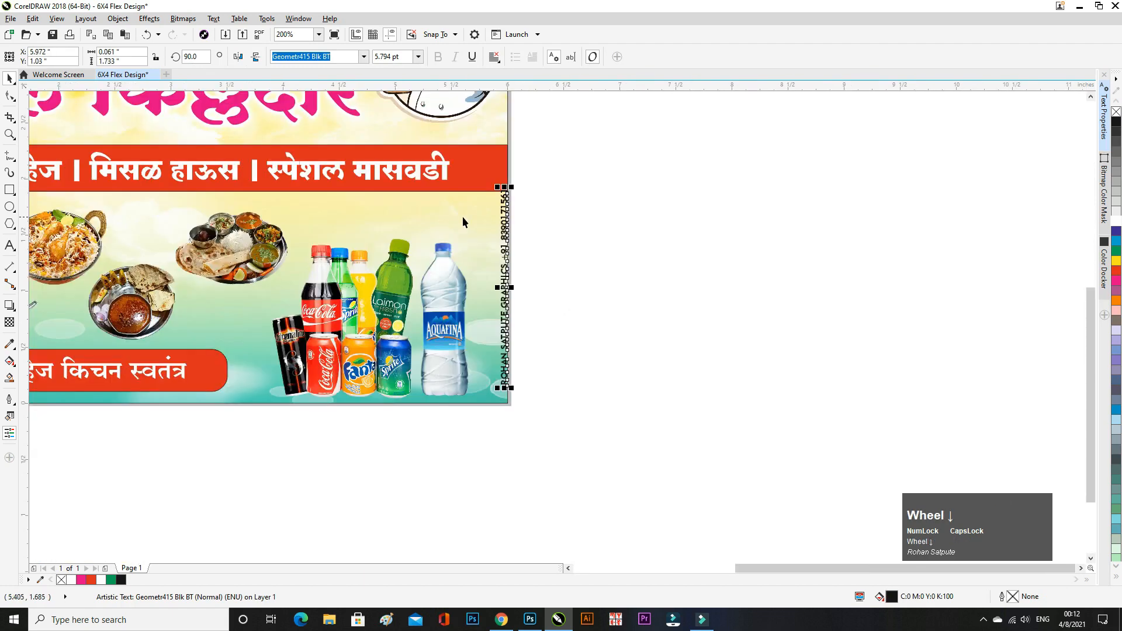
drag(512, 188, 511, 258)
scroll(507, 303, up, 2)
- Fine-tune the credit text to about 3.1 pt beside the water bottle, then preview full screen
click(534, 299)
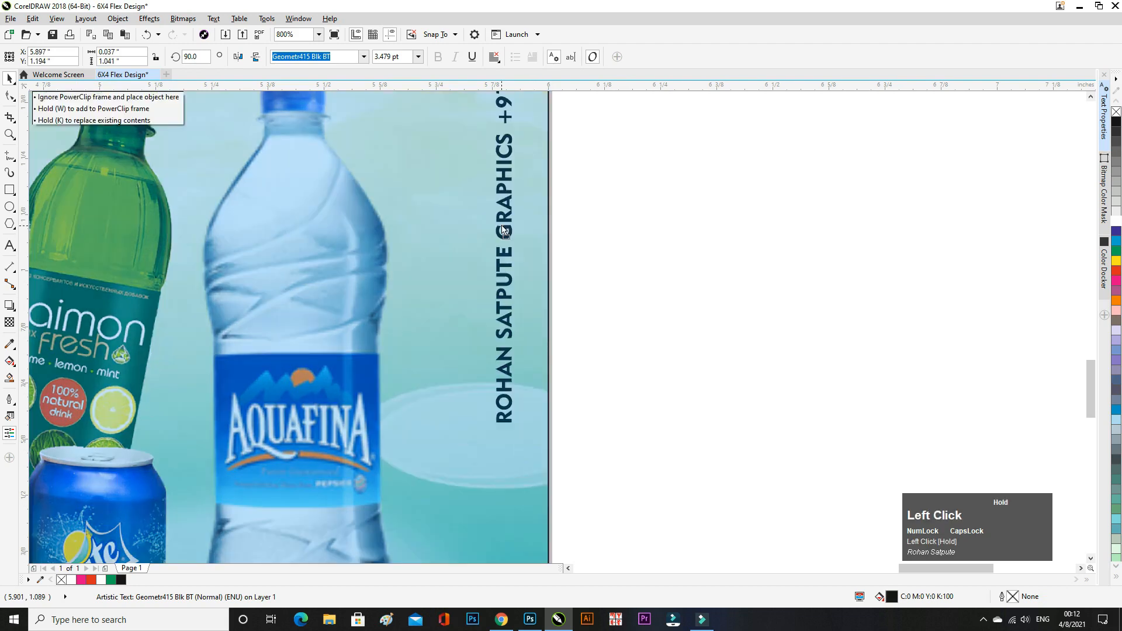
scroll(534, 304, down, 1)
drag(524, 122, 525, 137)
scroll(556, 233, down, 1)
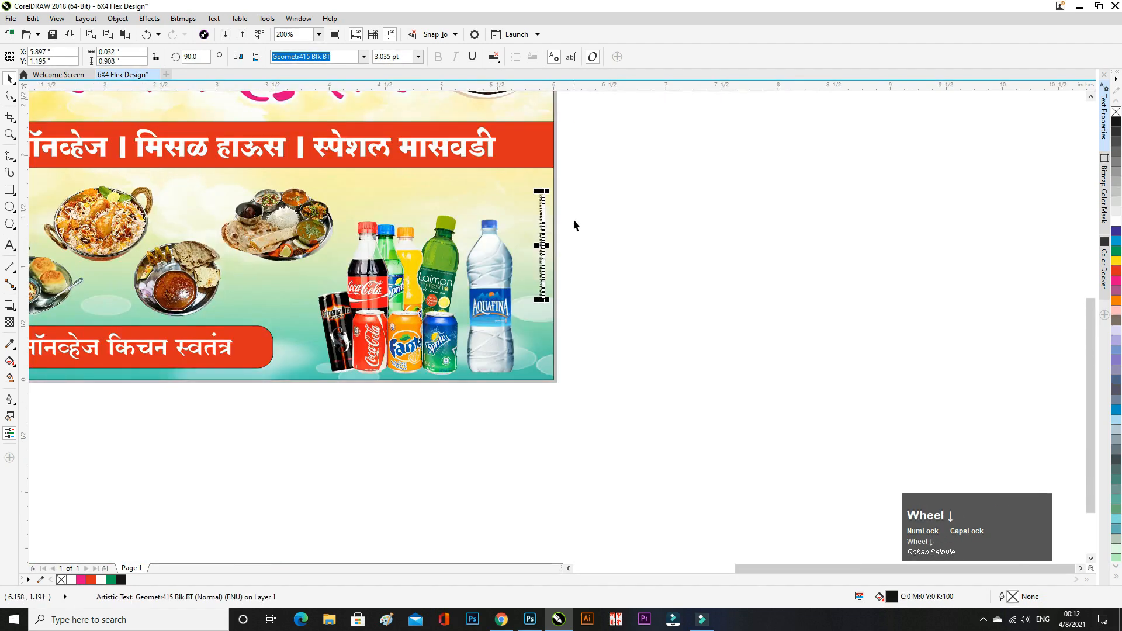
scroll(573, 226, up, 1)
drag(542, 228, 542, 234)
drag(536, 334, 541, 302)
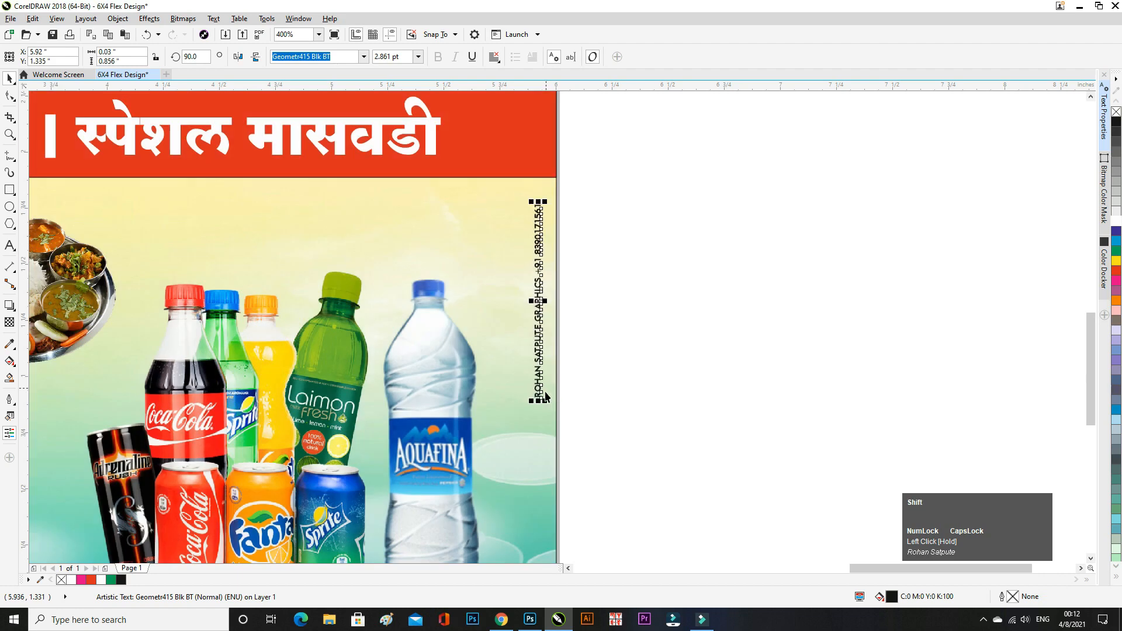
drag(546, 400, 550, 410)
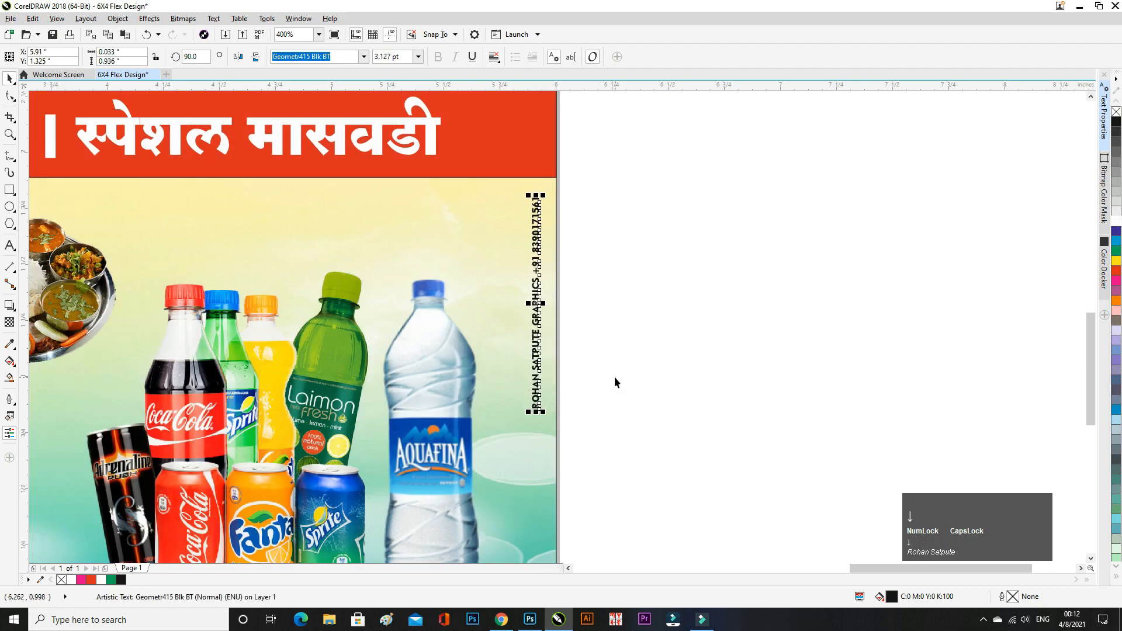
click(615, 374)
key(F9)
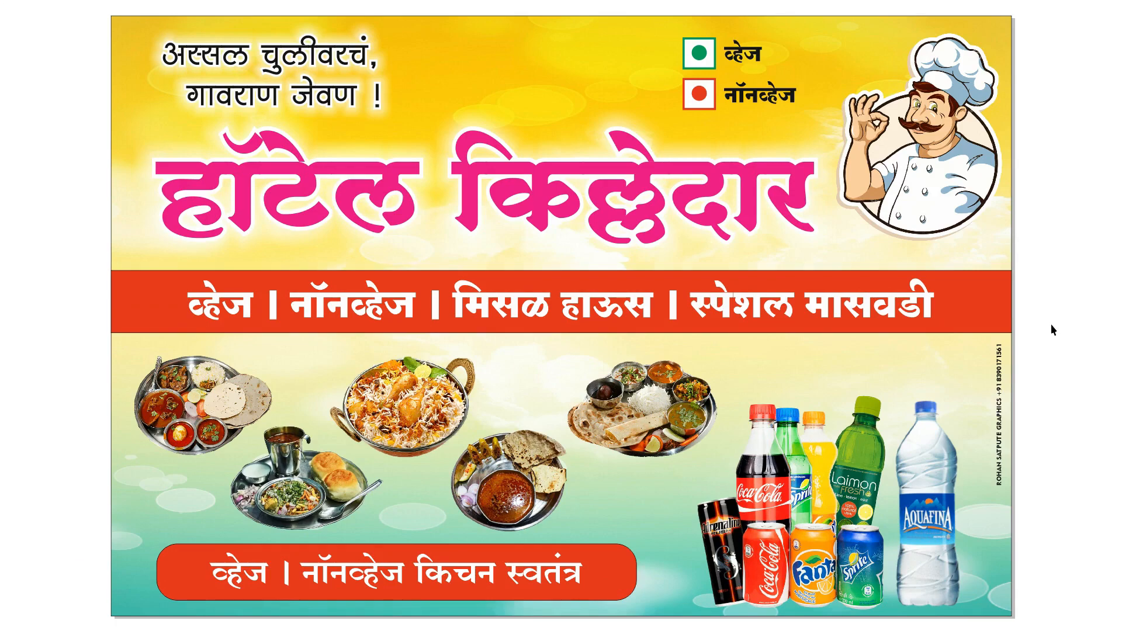
click(1051, 323)
scroll(324, 226, up, 5)
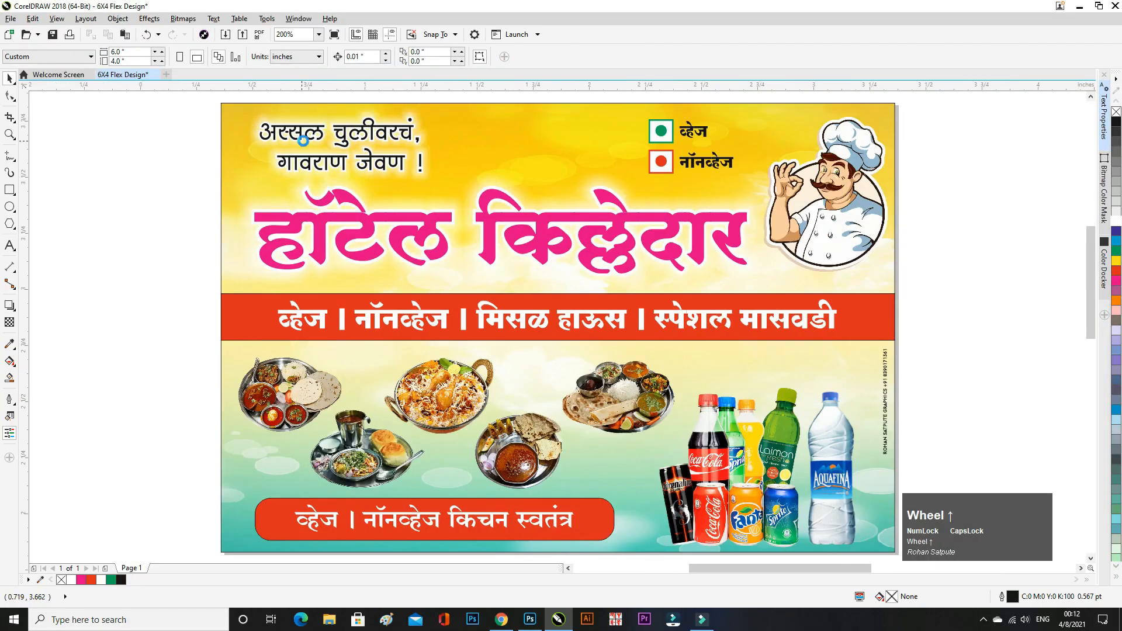
scroll(389, 315, up, 2)
scroll(373, 301, down, 6)
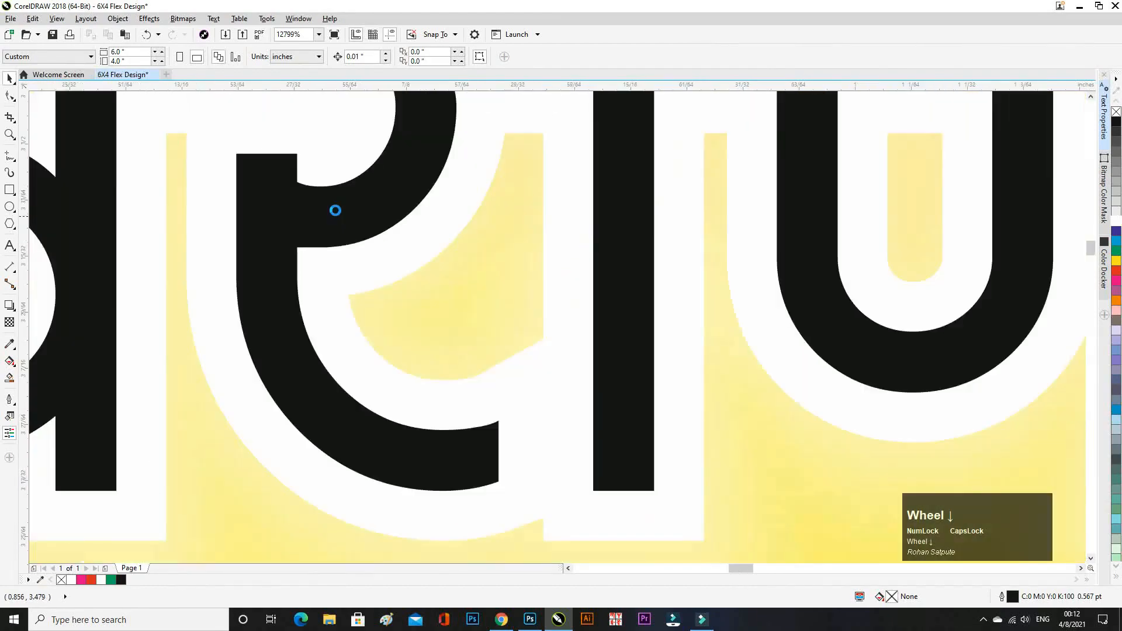
scroll(337, 213, down, 3)
scroll(512, 338, up, 6)
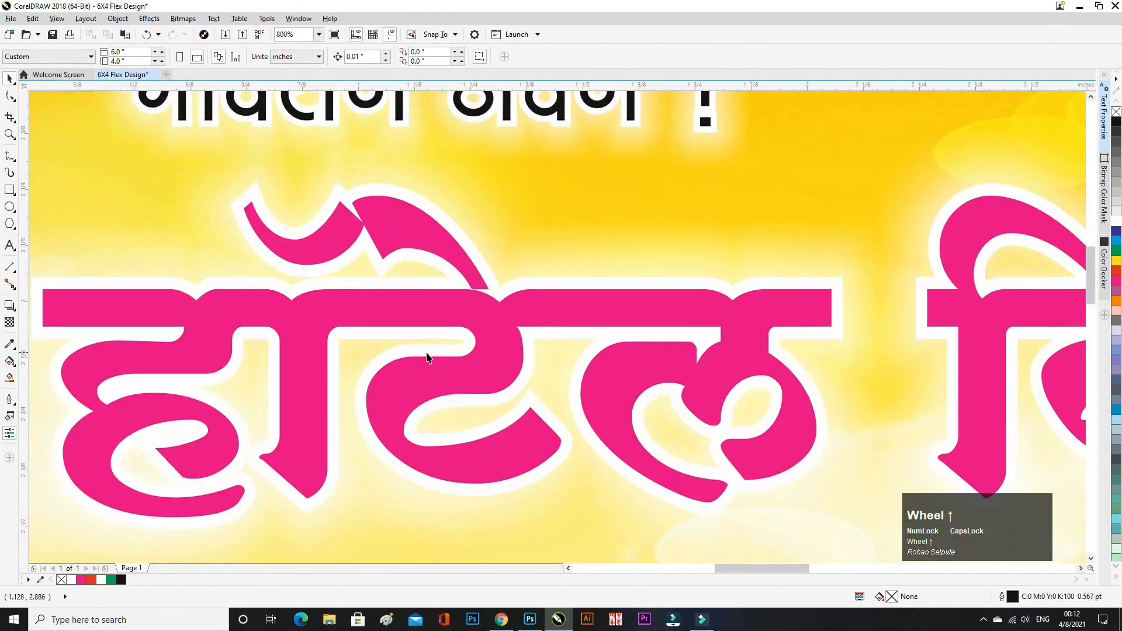
scroll(323, 230, down, 5)
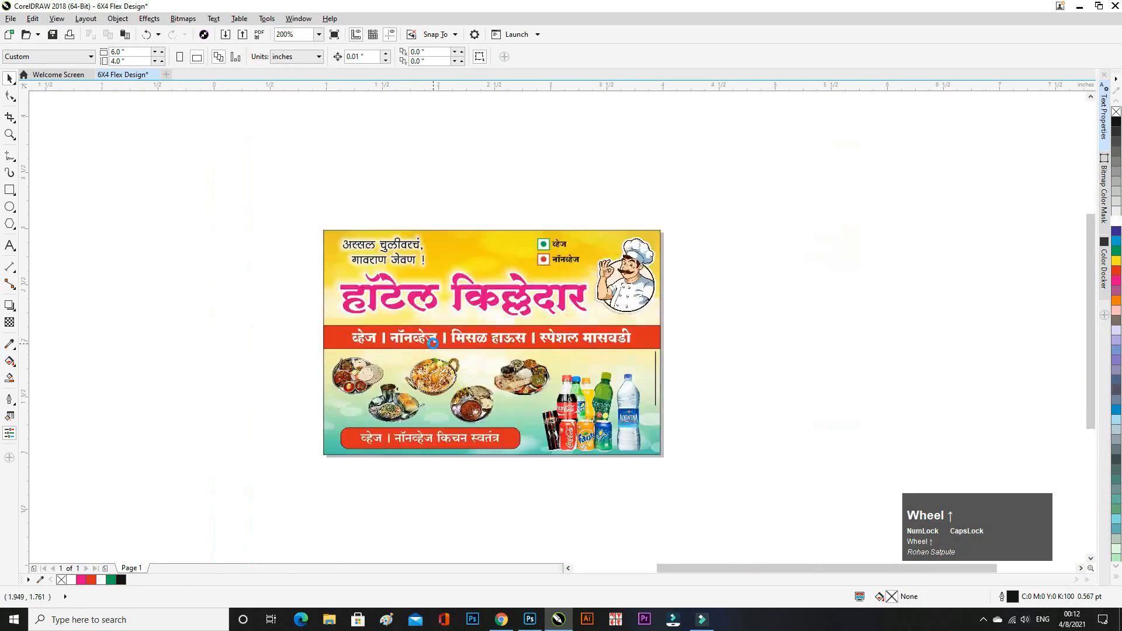
scroll(430, 338, up, 4)
scroll(431, 338, down, 2)
scroll(430, 338, down, 2)
scroll(332, 299, up, 3)
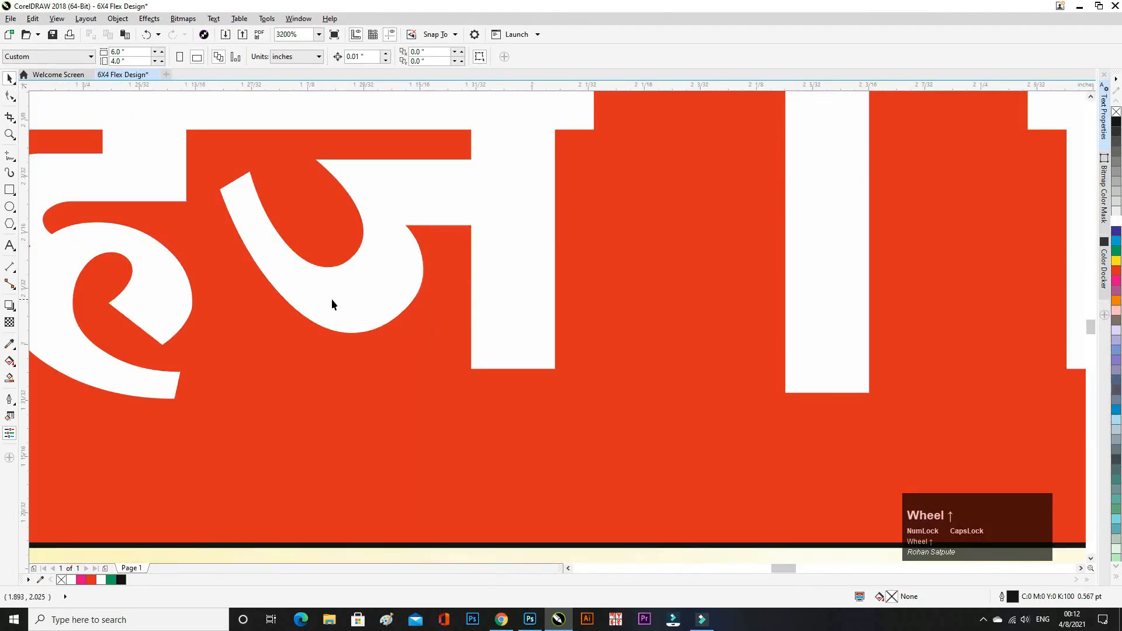
scroll(378, 306, down, 3)
scroll(379, 306, down, 4)
scroll(571, 283, up, 6)
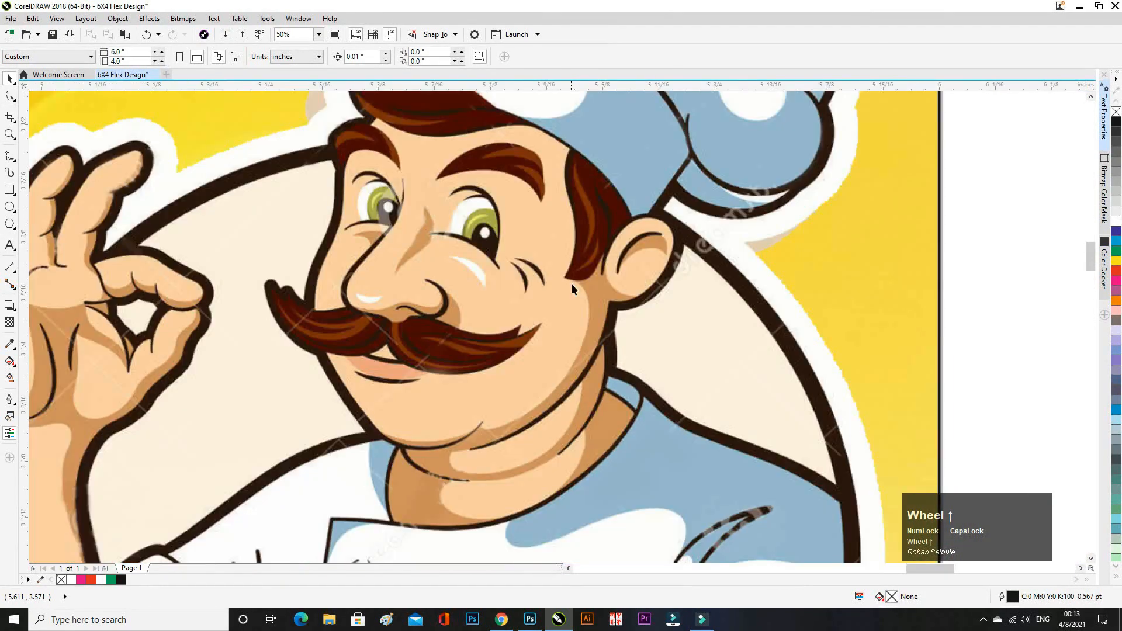
scroll(641, 283, down, 5)
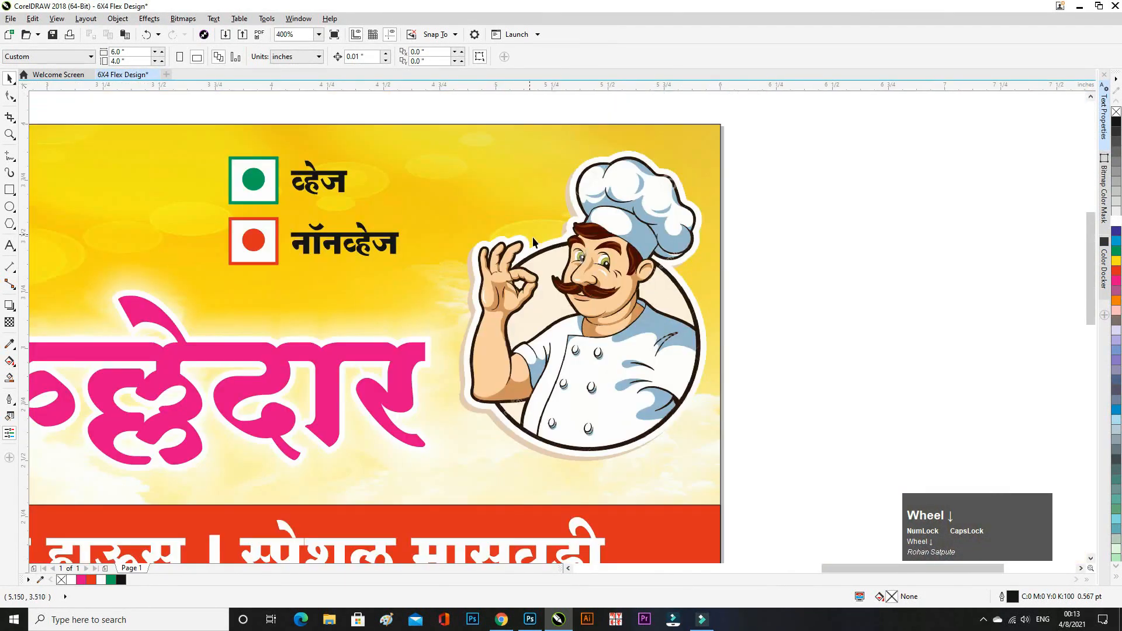
scroll(481, 403, up, 2)
scroll(485, 405, down, 3)
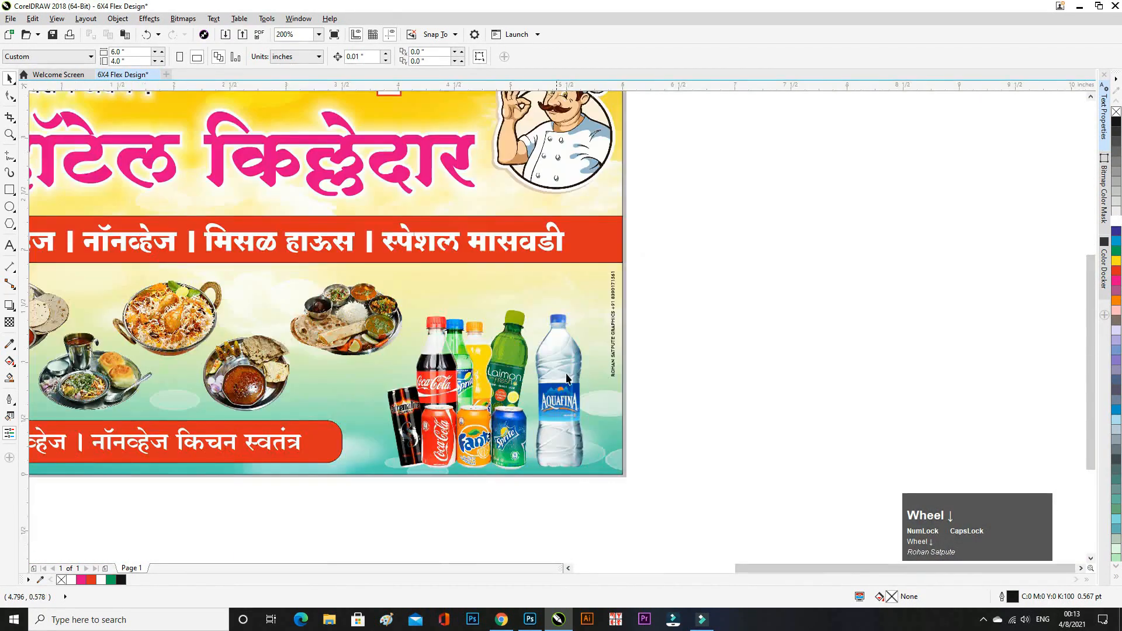
scroll(514, 399, up, 2)
scroll(514, 400, up, 1)
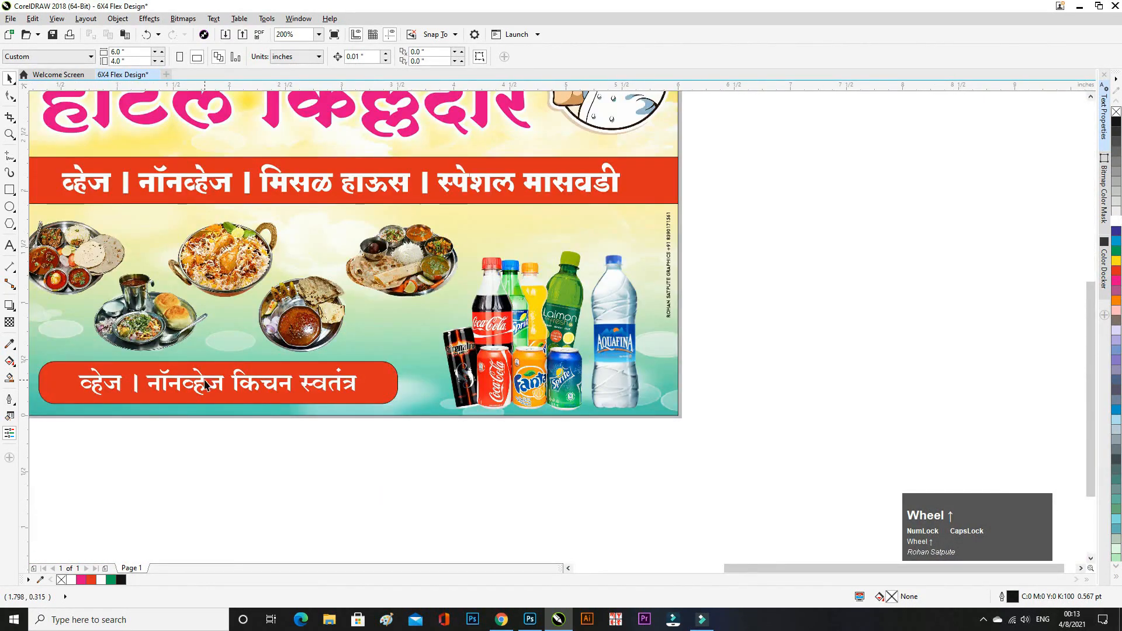
scroll(206, 385, up, 1)
scroll(541, 376, down, 3)
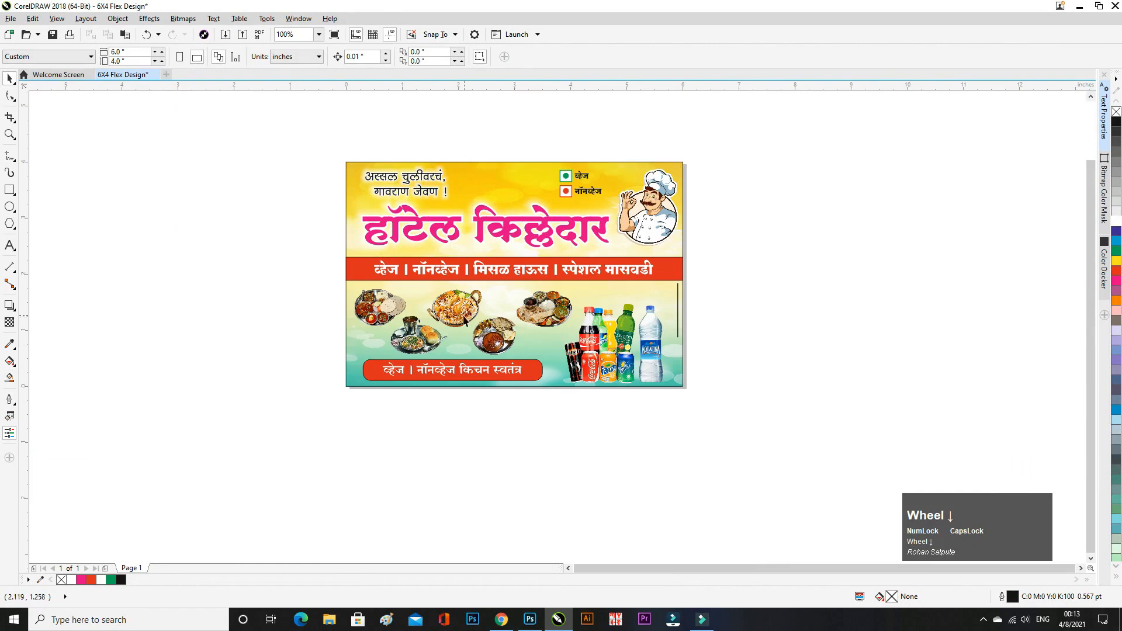
- Resize the biryani, masvadi thali, misal thali and mutan thali photos slightly
click(463, 317)
scroll(429, 322, up, 1)
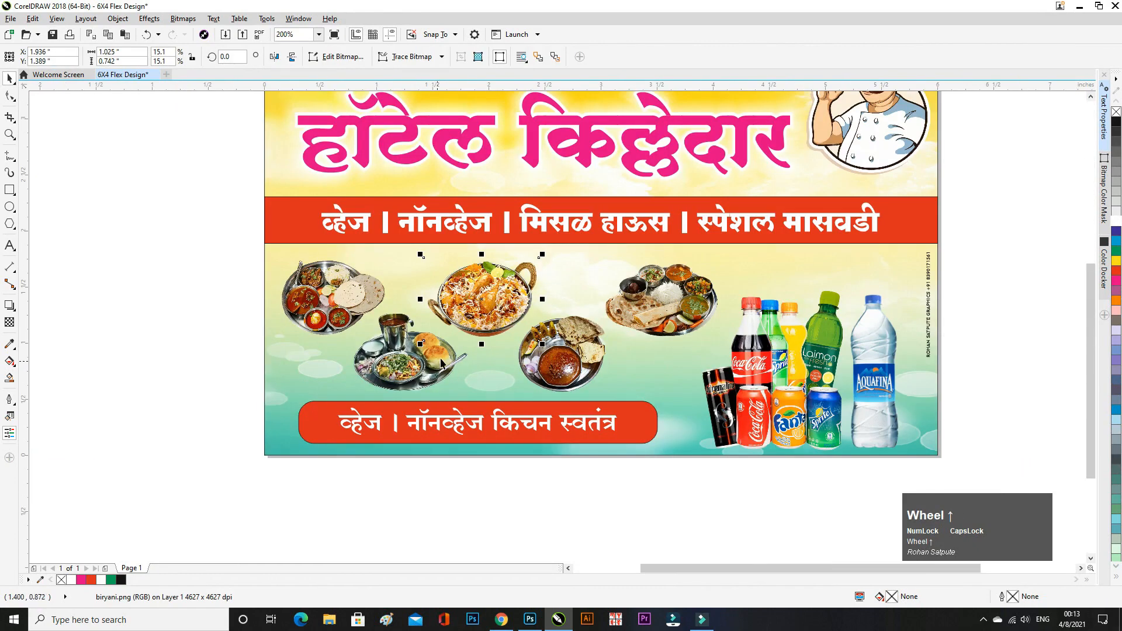
drag(542, 344, 547, 350)
click(546, 351)
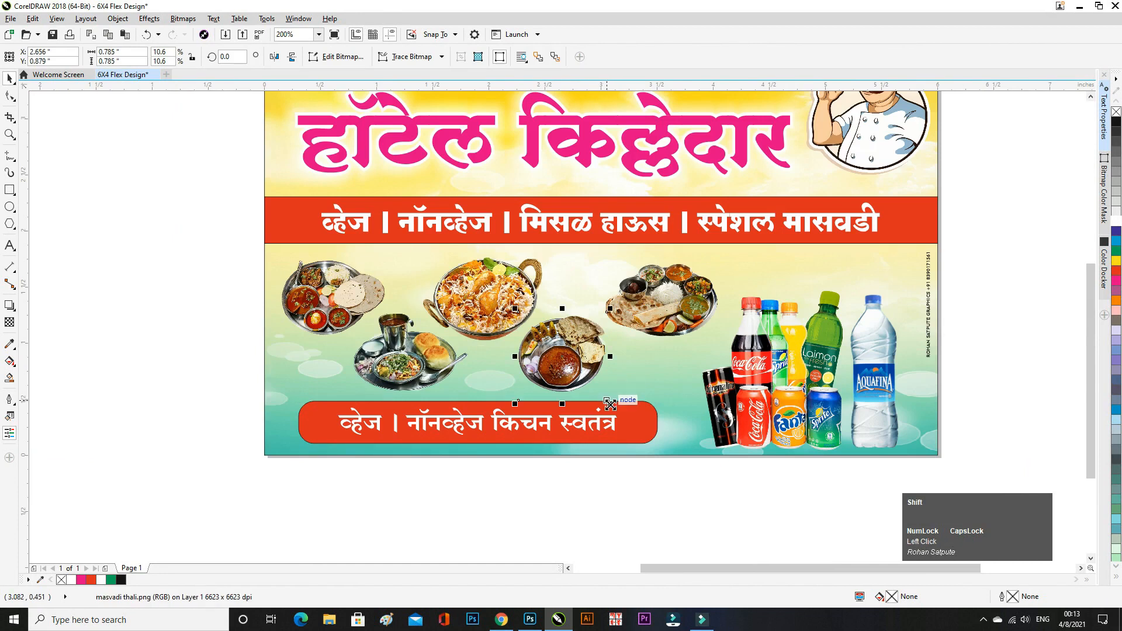
drag(610, 405, 614, 409)
click(444, 380)
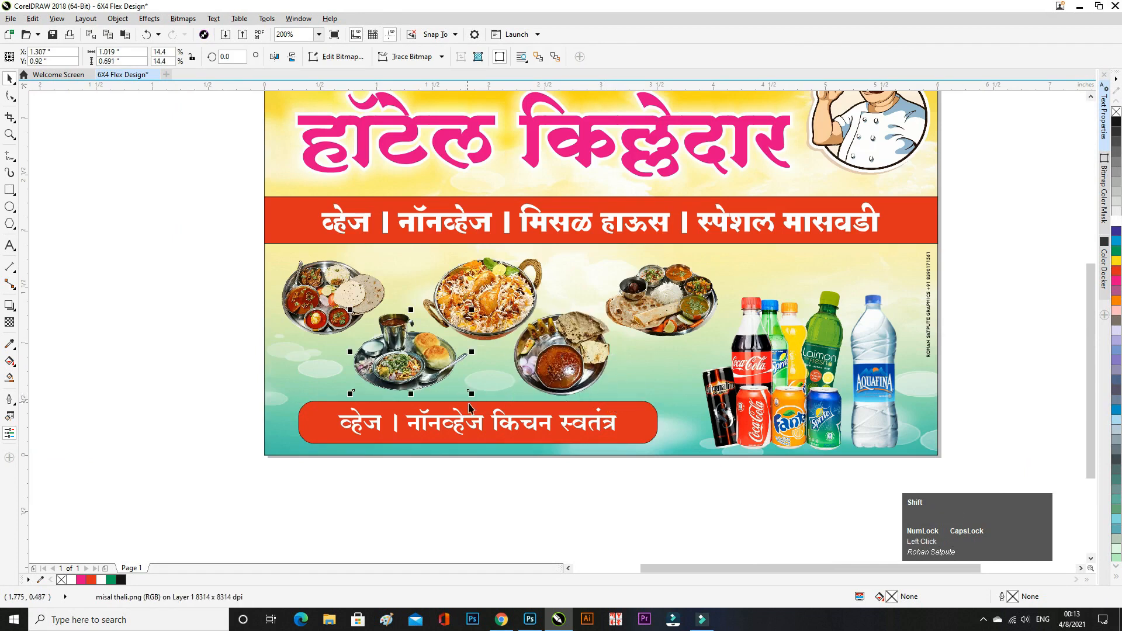
drag(471, 394, 478, 397)
click(329, 313)
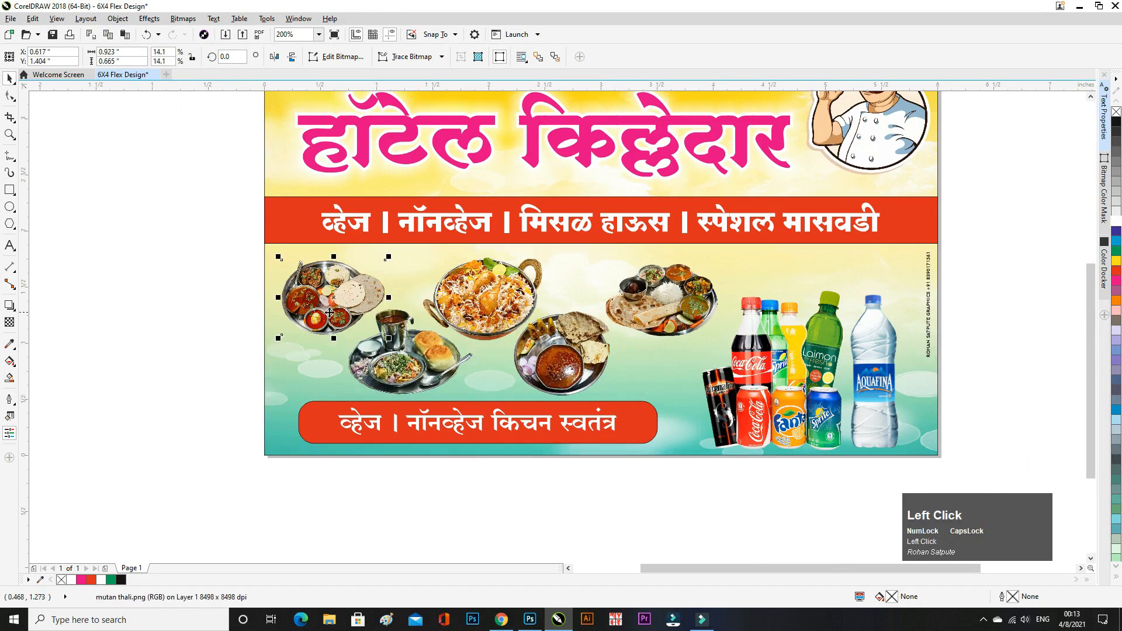
drag(391, 256, 388, 258)
- Shrink the biryani photo by about 10%
click(710, 330)
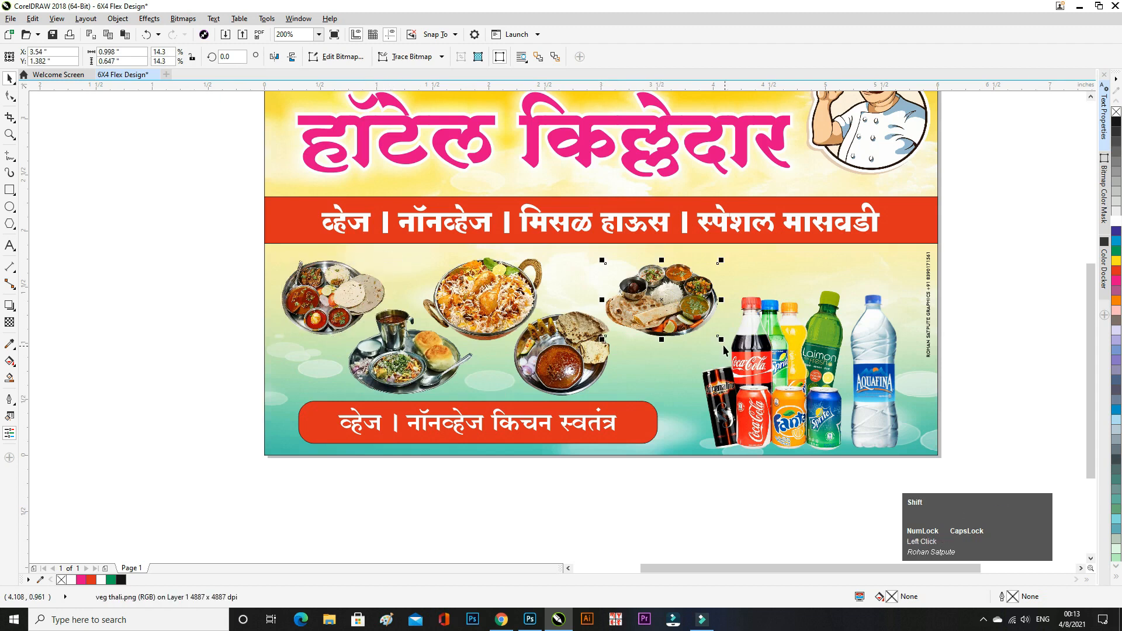
click(456, 304)
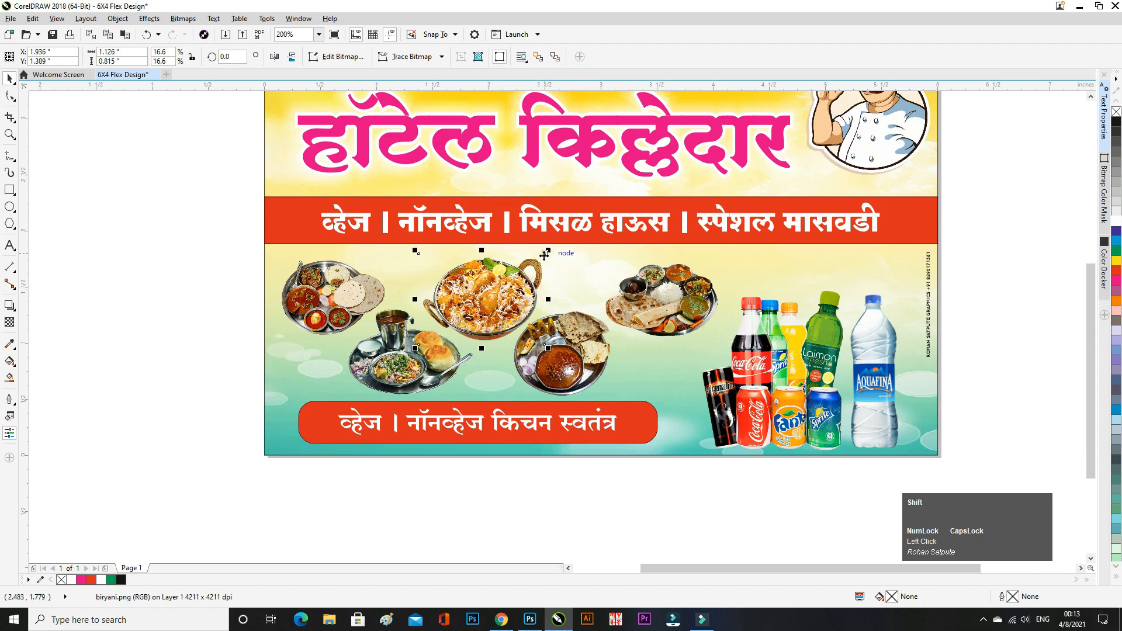
drag(547, 251, 554, 256)
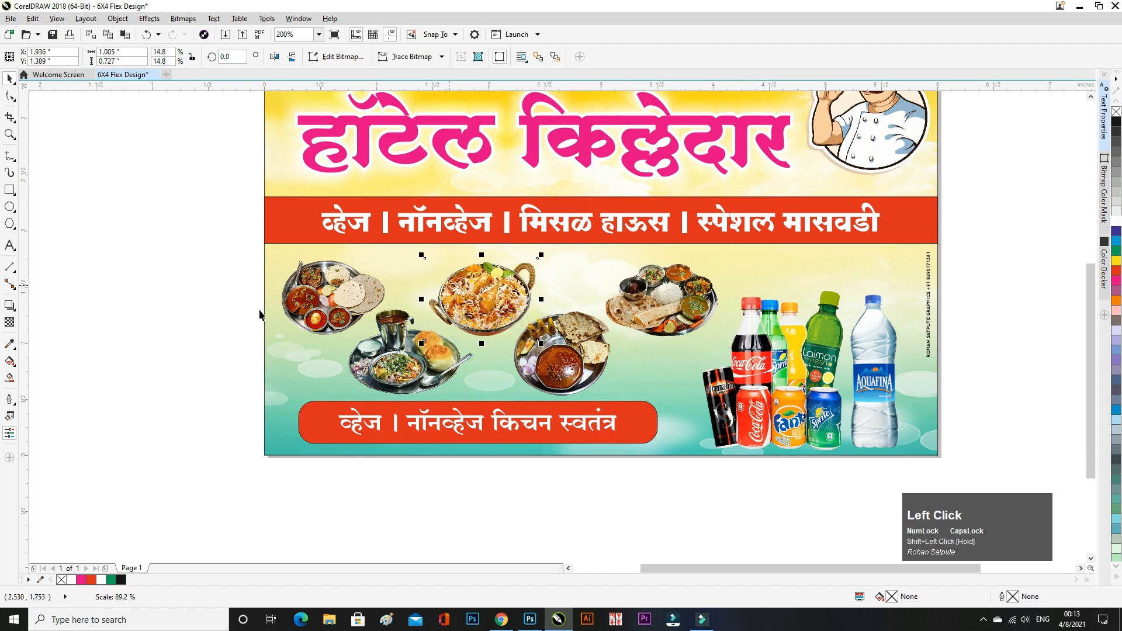
click(124, 324)
- Nudge the masvadi thali photo up and right, then preview the whole banner full screen
click(547, 357)
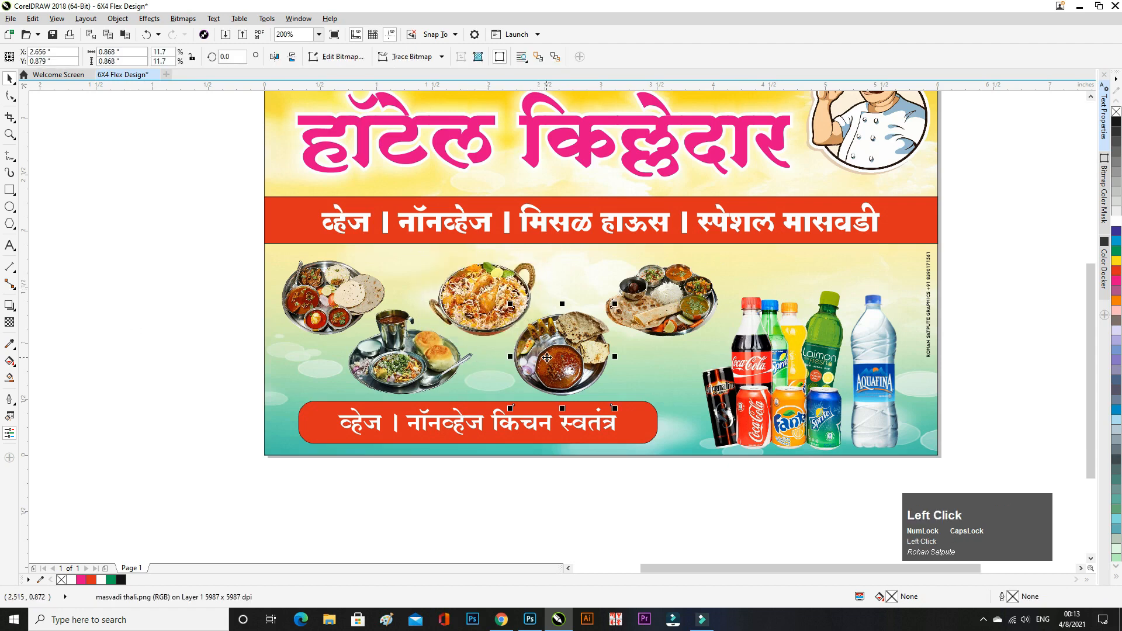
key(Up)
key(Right)
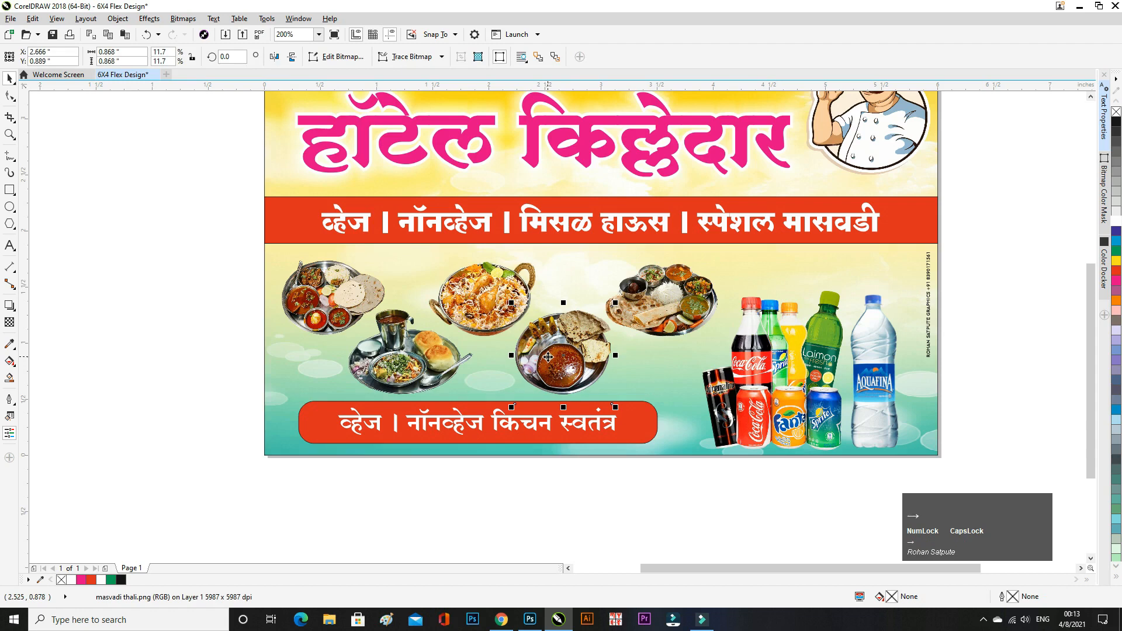
click(667, 331)
click(223, 306)
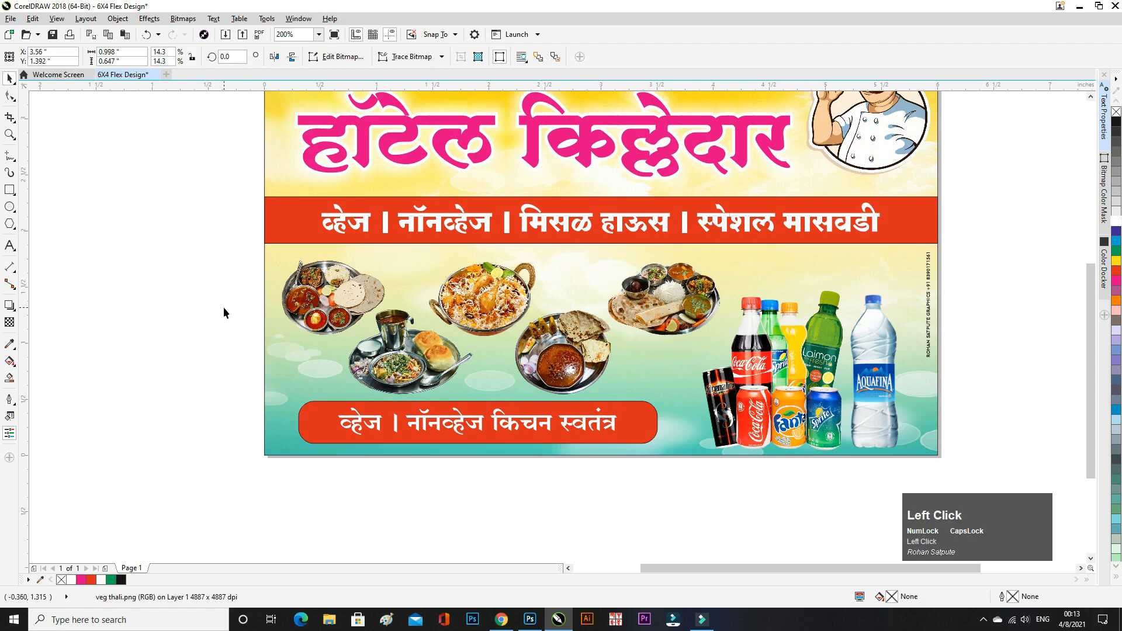
key(F9)
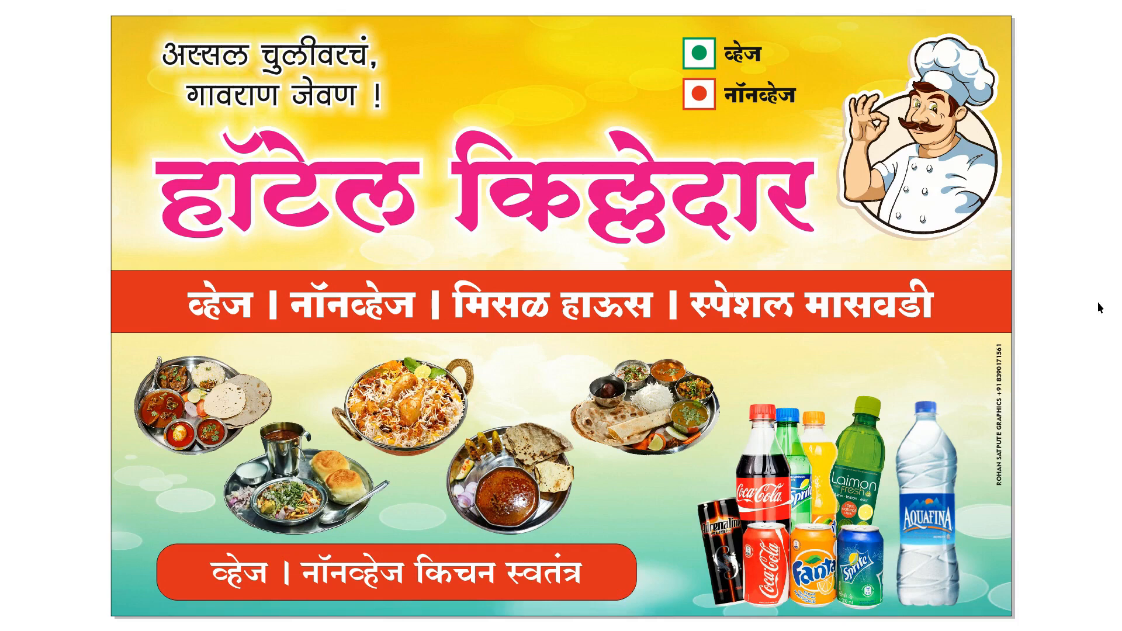
click(1100, 308)
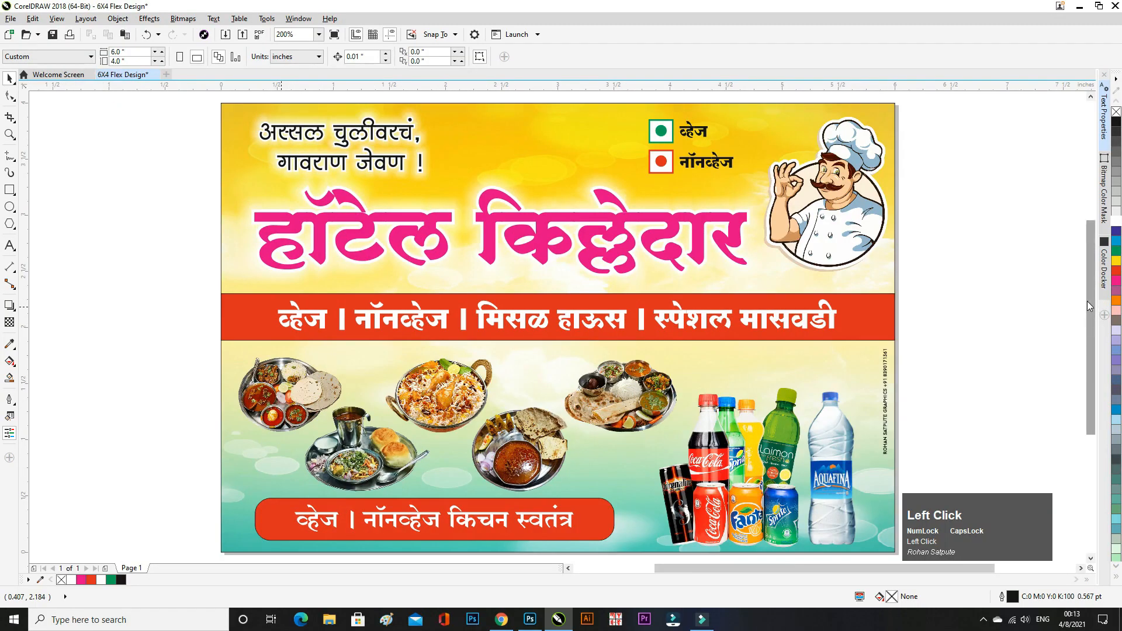
key(ctrl)
key(F9)
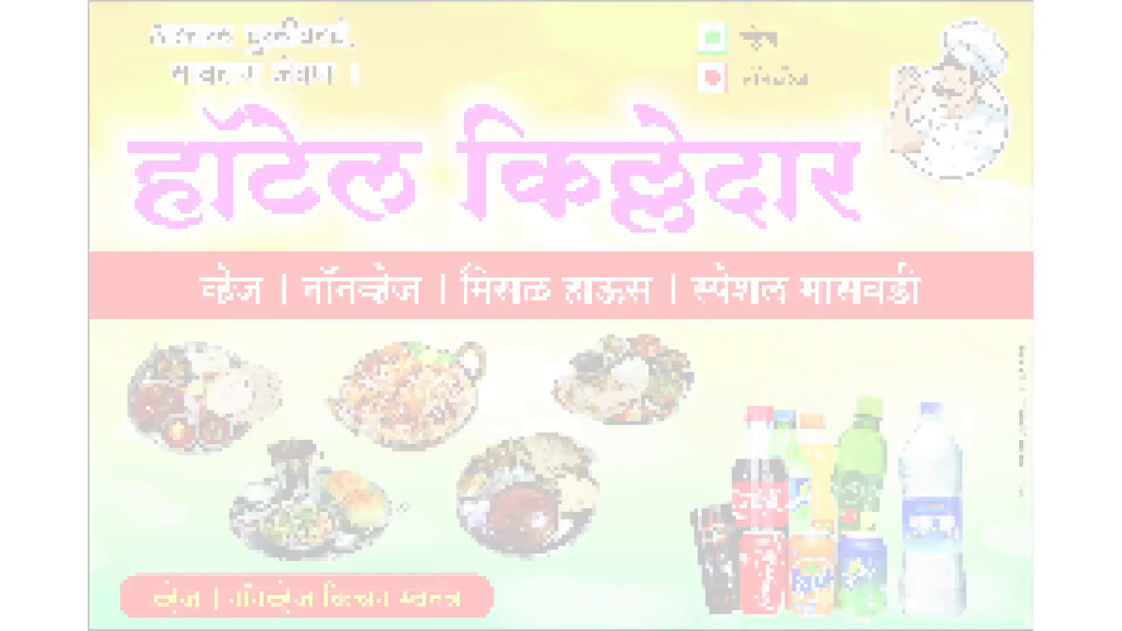